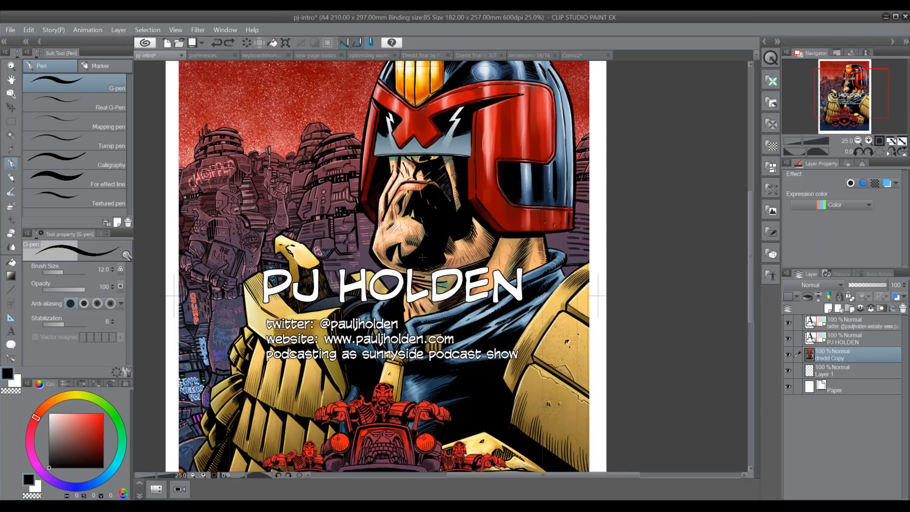
Step: Bring up the keyboardshortcuts page and view the pen-button diagram under the General Hints heading
click(206, 56)
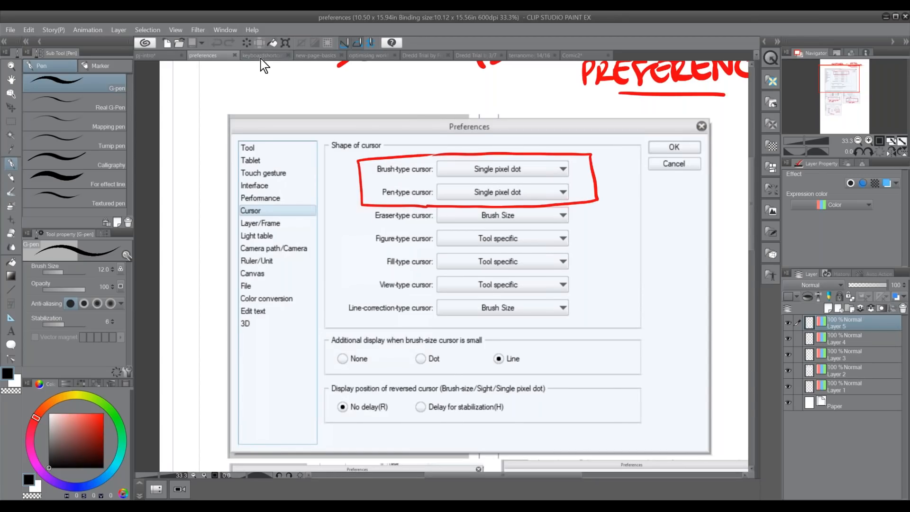
click(262, 56)
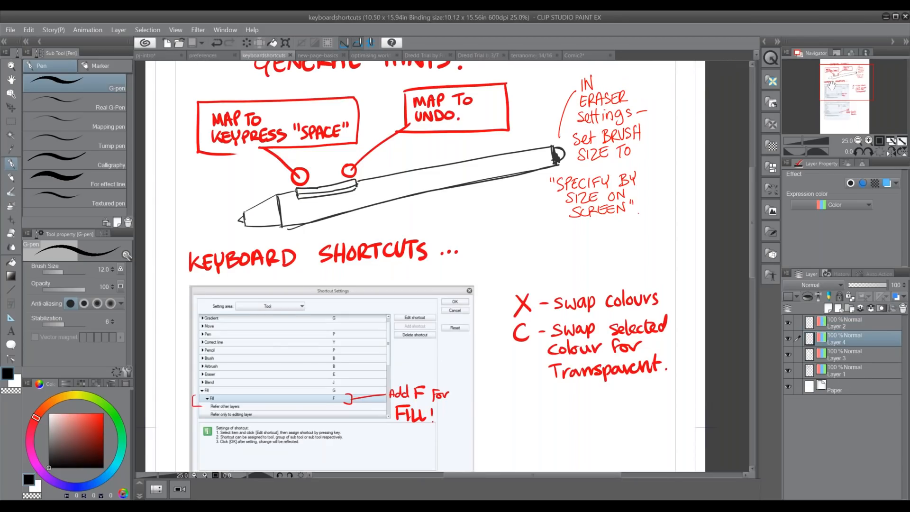
drag(831, 81, 834, 71)
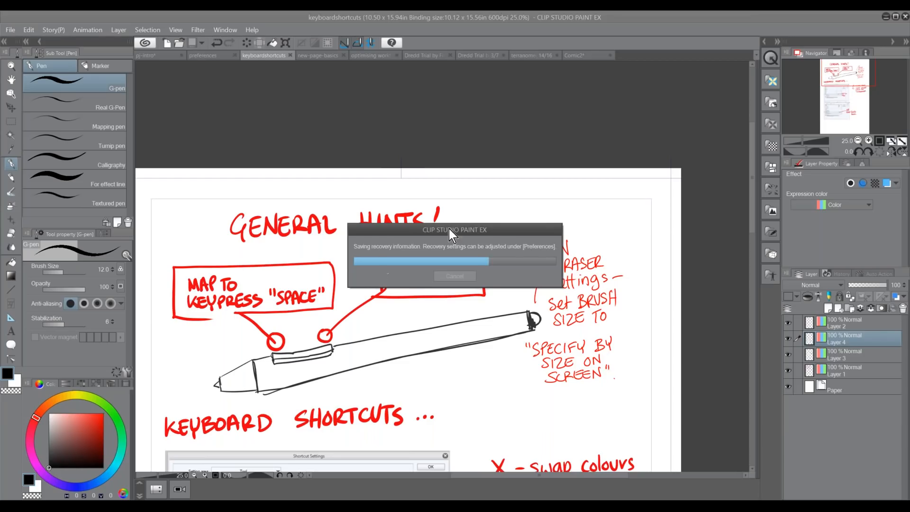
drag(449, 230, 431, 215)
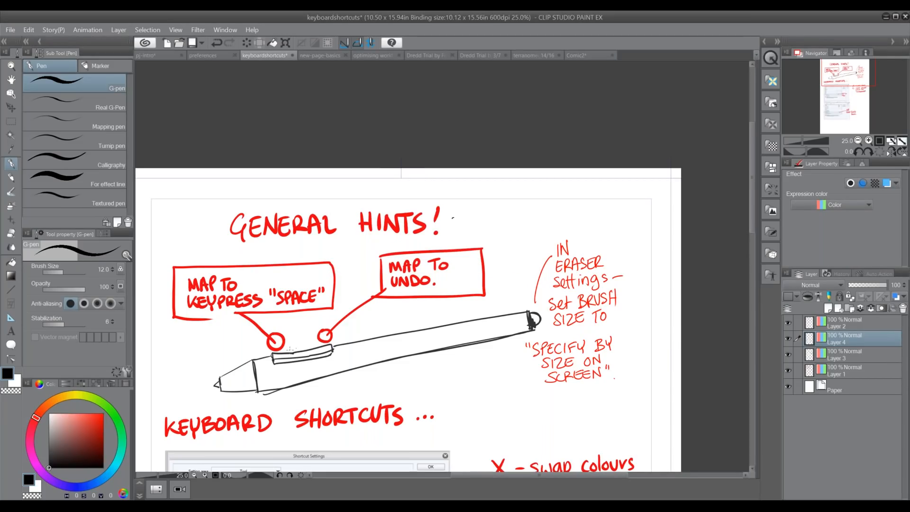
Step: Circle the two side buttons on the pen drawing in black, and undo both circles
drag(262, 340, 294, 362)
mouse_move(268, 377)
mouse_down()
mouse_move(338, 269)
mouse_move(252, 363)
mouse_move(404, 283)
mouse_move(348, 307)
mouse_move(350, 327)
mouse_move(402, 303)
mouse_move(361, 310)
mouse_move(466, 268)
mouse_move(322, 320)
mouse_move(357, 315)
mouse_move(350, 267)
mouse_up()
mouse_move(367, 323)
mouse_down()
mouse_move(452, 293)
mouse_move(352, 316)
mouse_move(391, 344)
mouse_up()
mouse_move(304, 313)
mouse_down()
mouse_move(337, 327)
mouse_move(309, 306)
mouse_up()
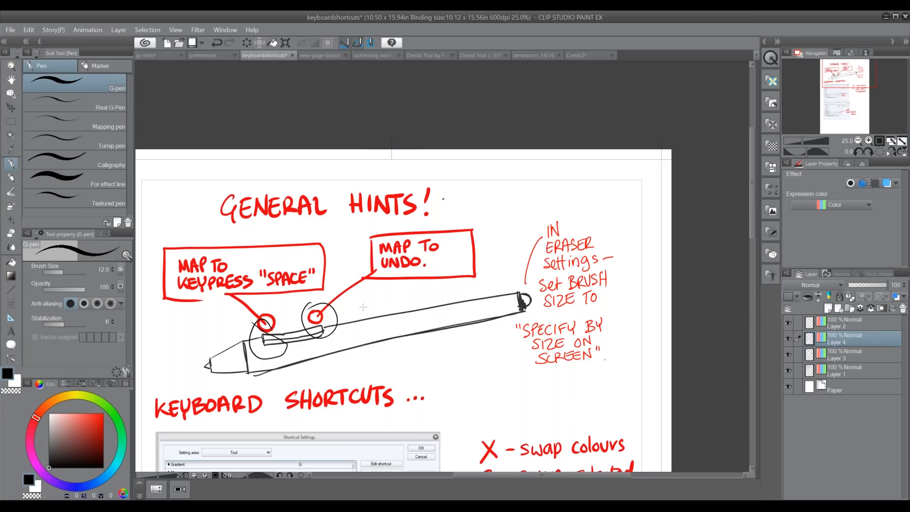
key(ctrl+z)
key(ctrl+z)
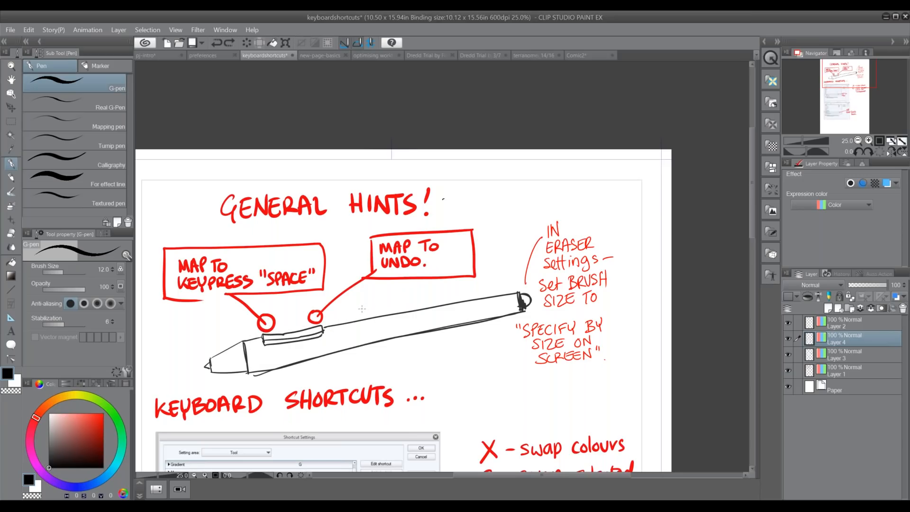
Step: Draw a black oval around the eraser settings note and erase its lower-left edge with the Hard eraser
drag(441, 349, 355, 336)
mouse_move(454, 198)
mouse_down()
mouse_move(527, 351)
mouse_move(453, 195)
mouse_up()
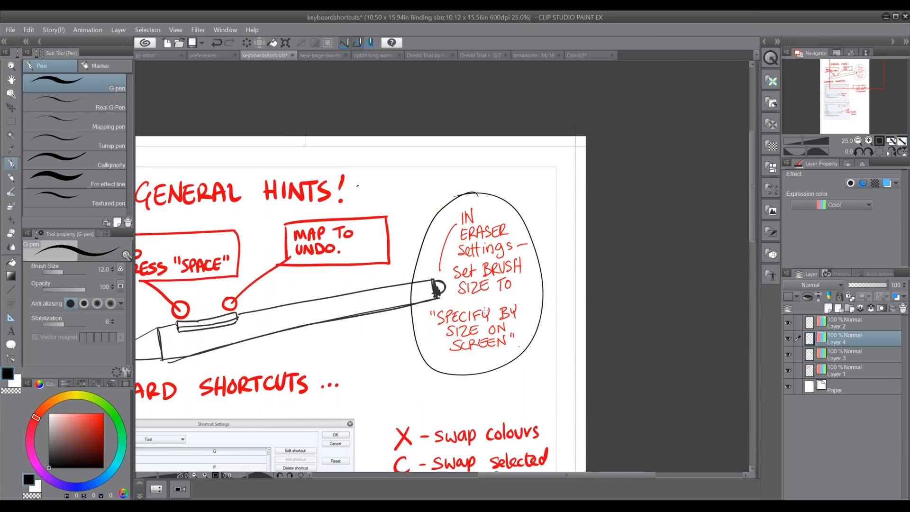
click(11, 235)
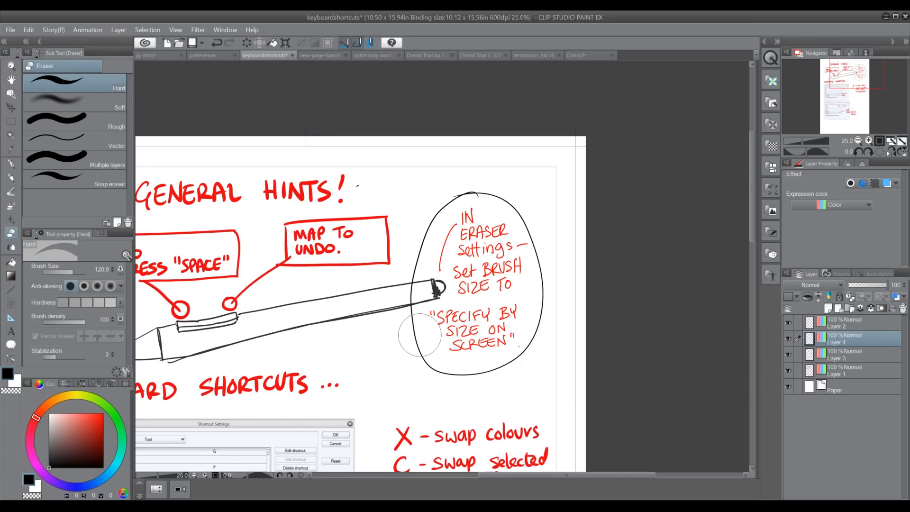
drag(419, 350, 431, 374)
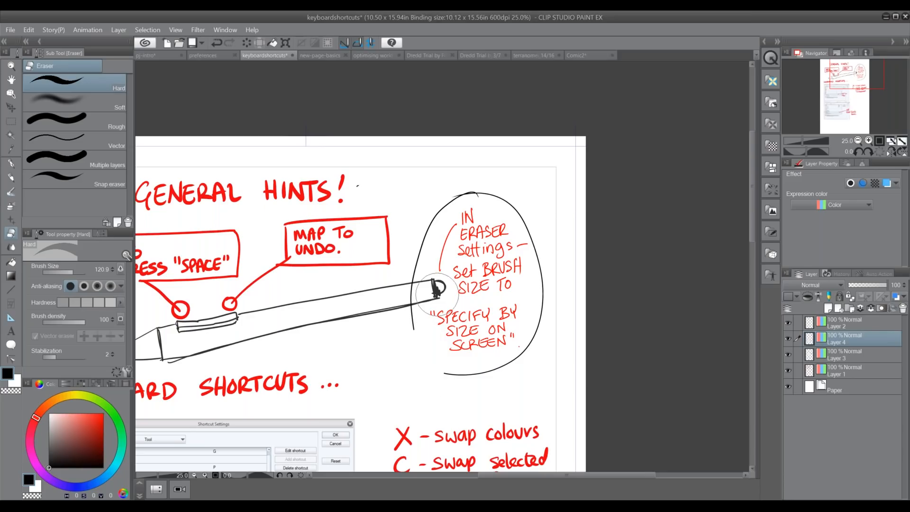
drag(451, 372, 508, 379)
Step: Check the Hard eraser's Specify by size on screen setting, and erase a piece of the oval's upper-left edge at 100% zoom
click(128, 372)
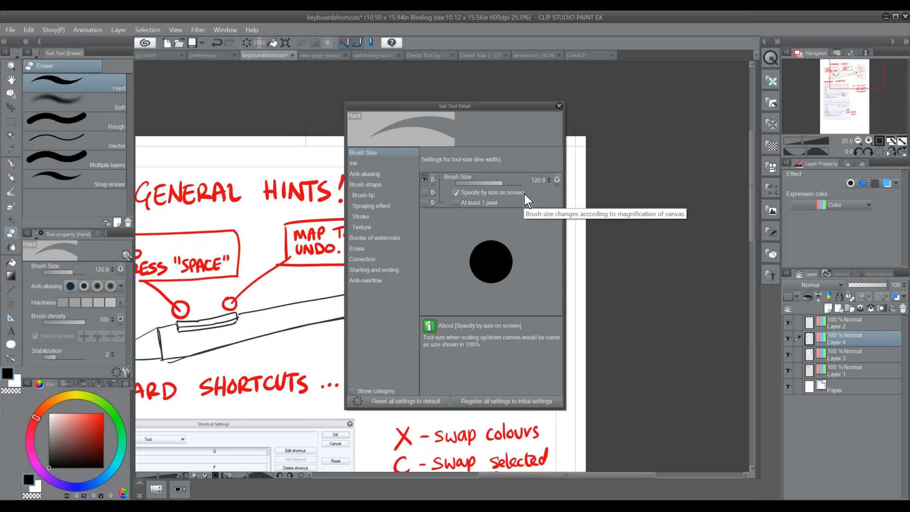
click(560, 106)
click(869, 140)
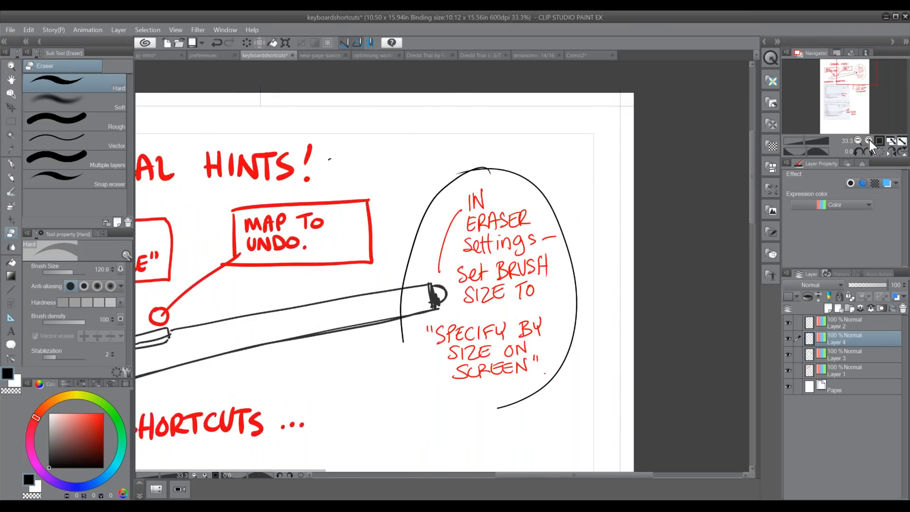
click(869, 140)
click(869, 140)
drag(349, 219, 343, 242)
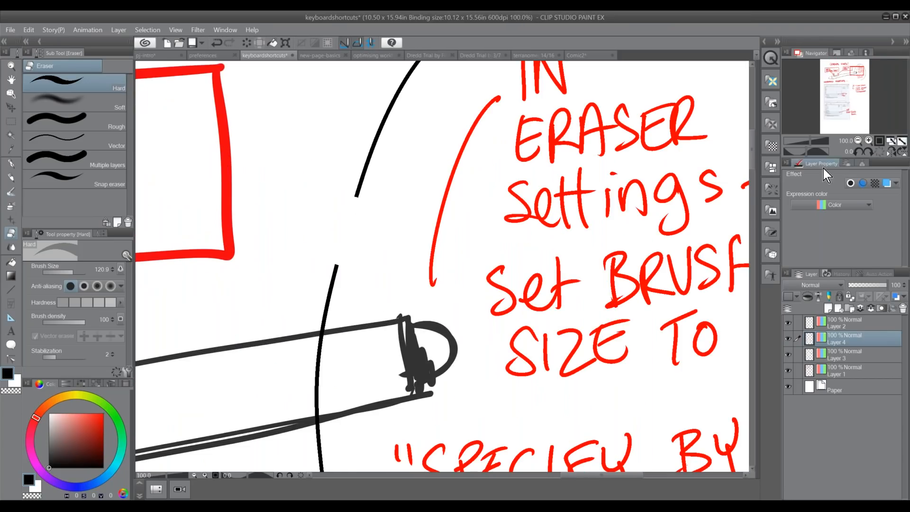
Step: Erase another piece of the oval's upper-left edge with the same eraser at 25% zoom
click(858, 141)
click(858, 141)
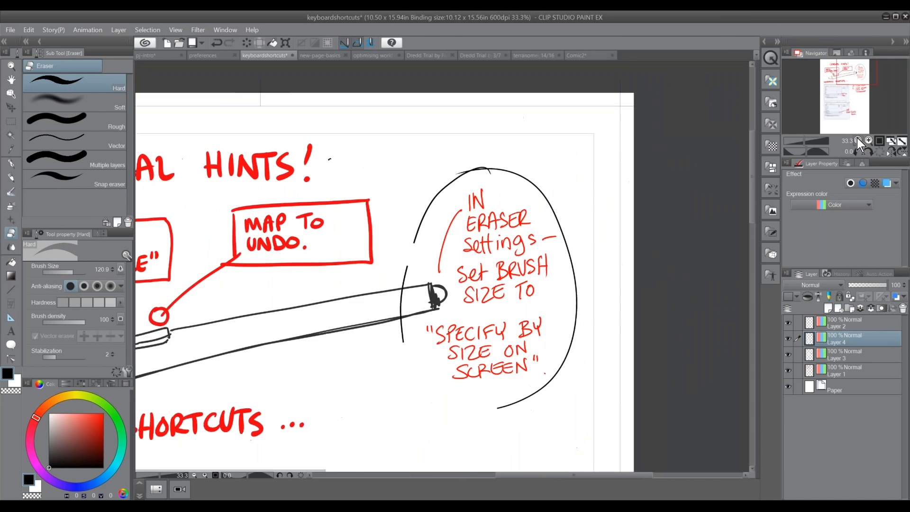
click(858, 140)
click(427, 230)
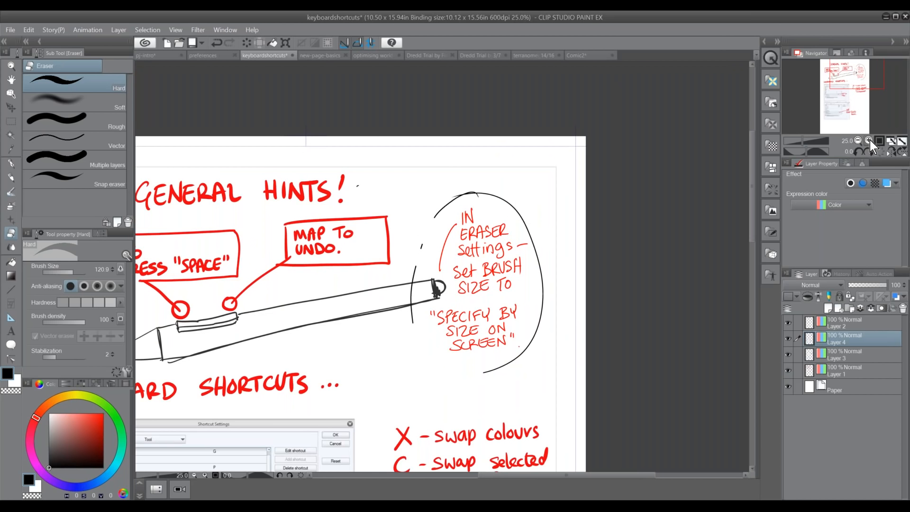
Step: Erase more of the black line above the pen's eraser end at 100% zoom
key(ctrl+plus)
key(ctrl+plus)
key(ctrl+plus)
key(ctrl+plus)
drag(394, 213, 349, 223)
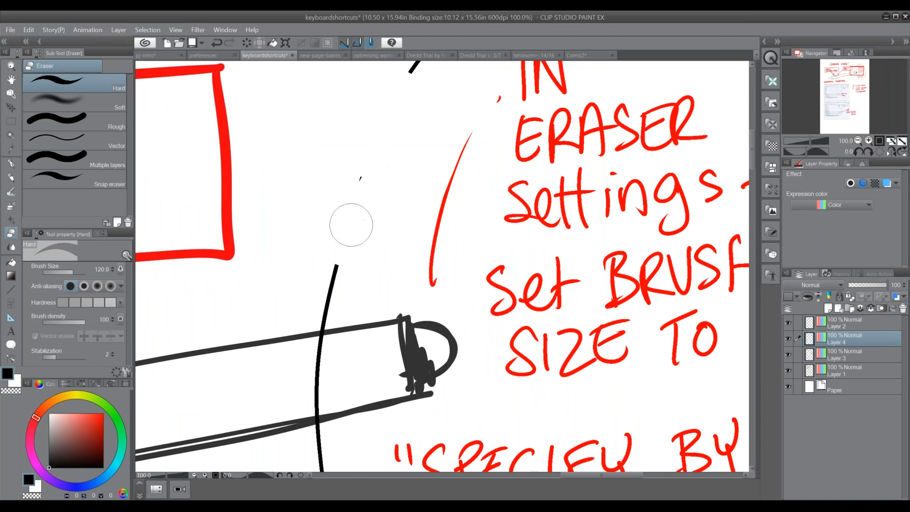
Step: Erase the remaining left arc of the oval at 25% zoom and switch back to the G-pen
click(859, 140)
click(858, 141)
click(858, 141)
click(859, 141)
scroll(456, 352, down, 3)
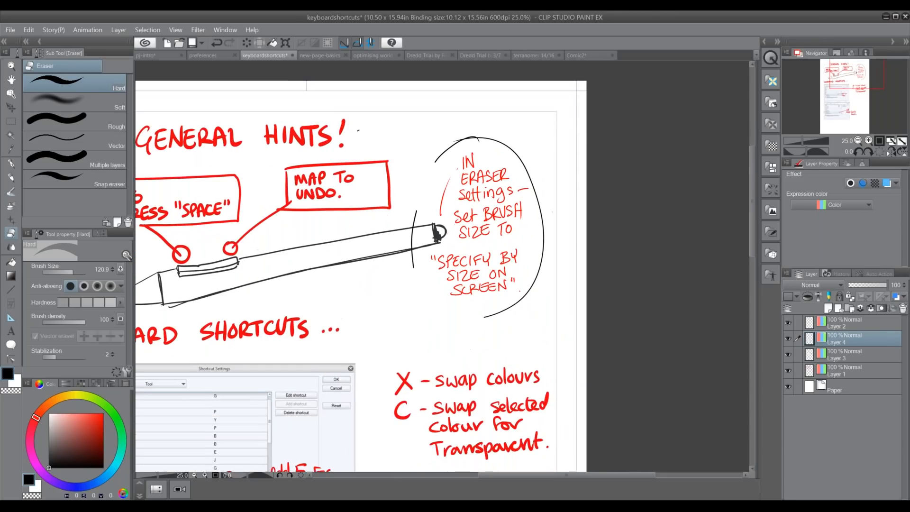
mouse_move(436, 345)
mouse_down()
mouse_move(480, 325)
mouse_move(509, 372)
mouse_up()
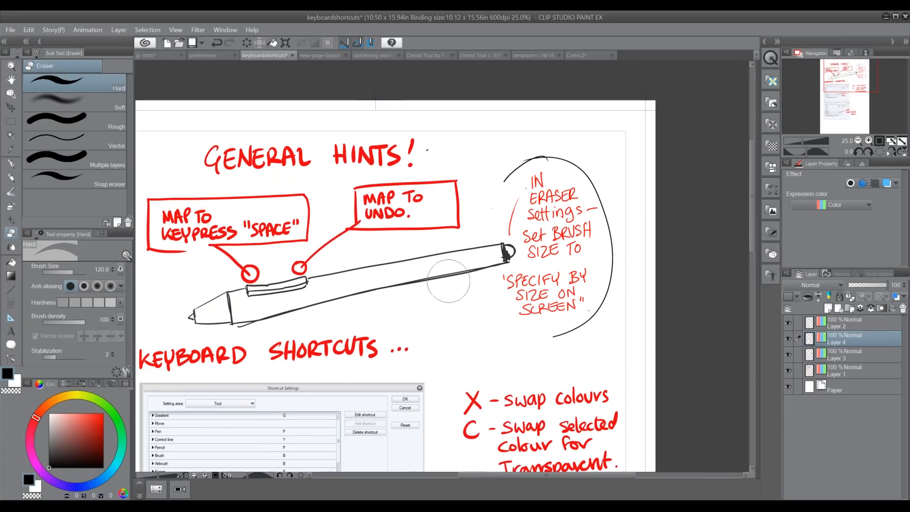
click(12, 162)
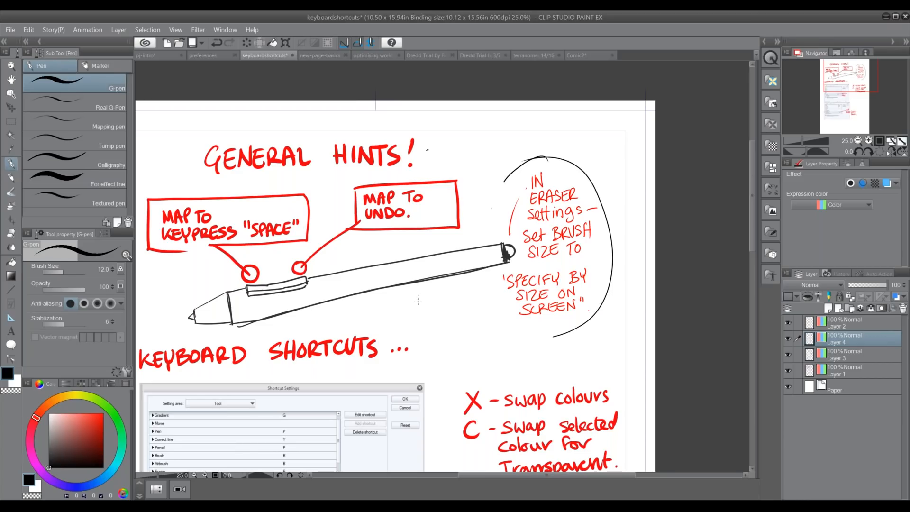
Step: Bring up the preferences page and open the program's Cursor preferences alongside its annotated screenshot
click(208, 54)
drag(503, 374, 455, 380)
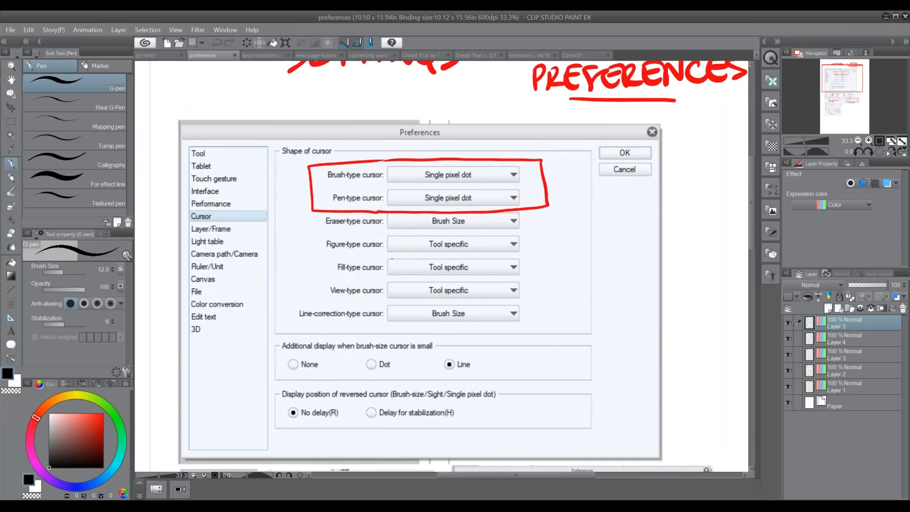
click(12, 30)
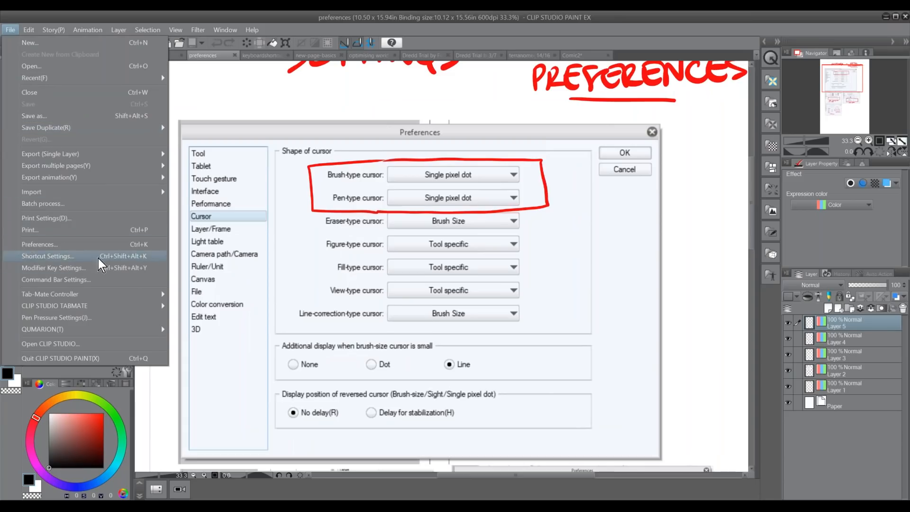
click(112, 247)
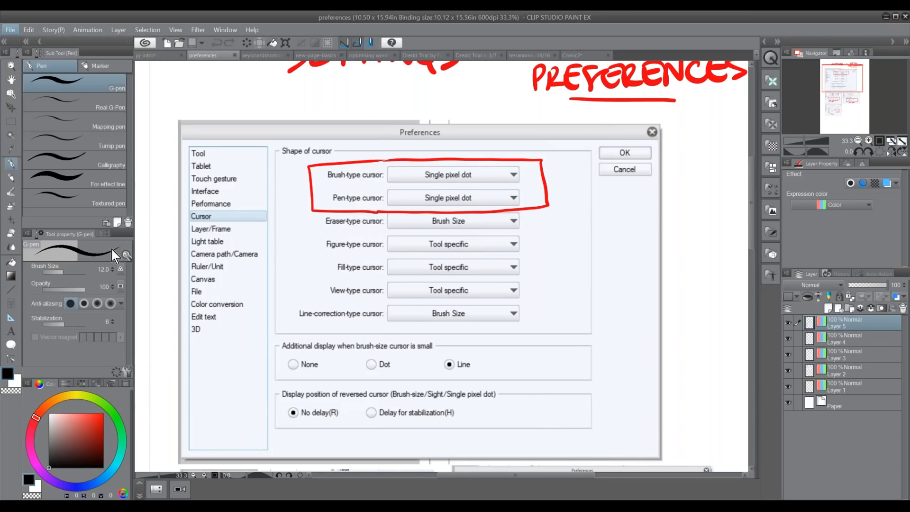
click(239, 164)
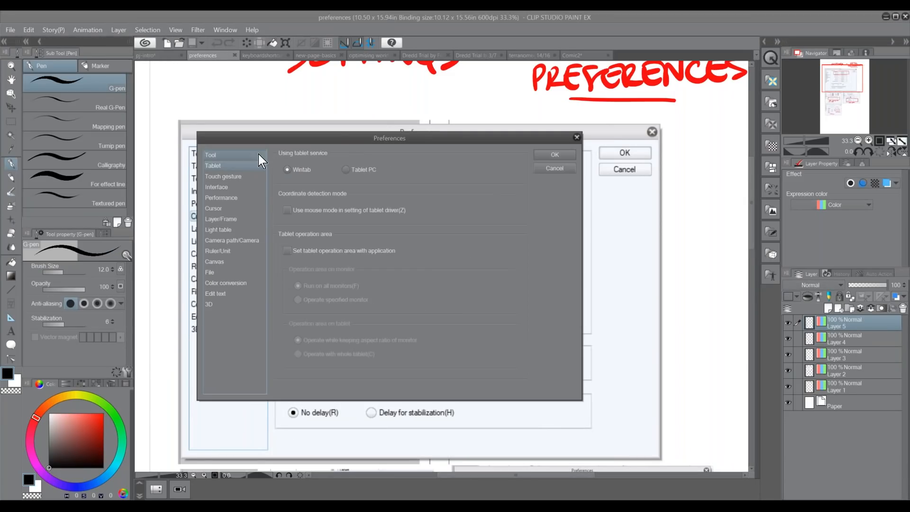
drag(345, 141, 357, 199)
click(243, 246)
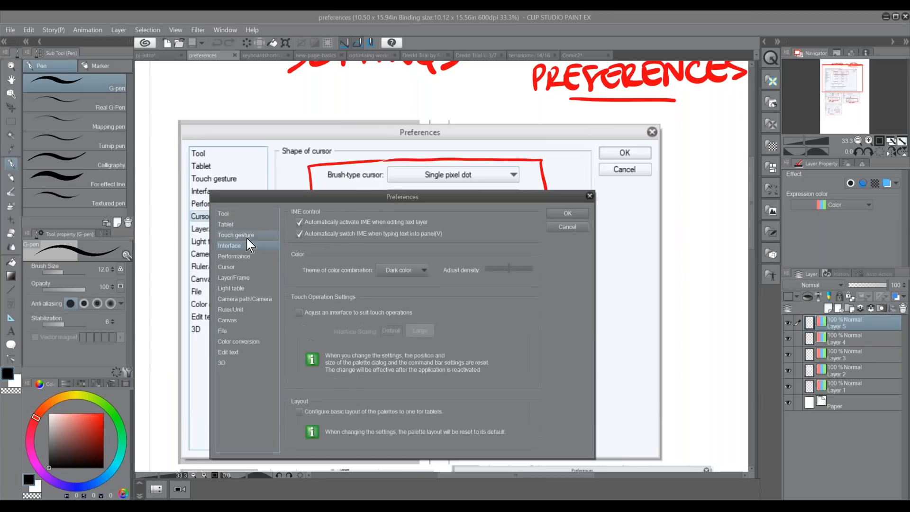
click(243, 266)
drag(499, 198, 458, 228)
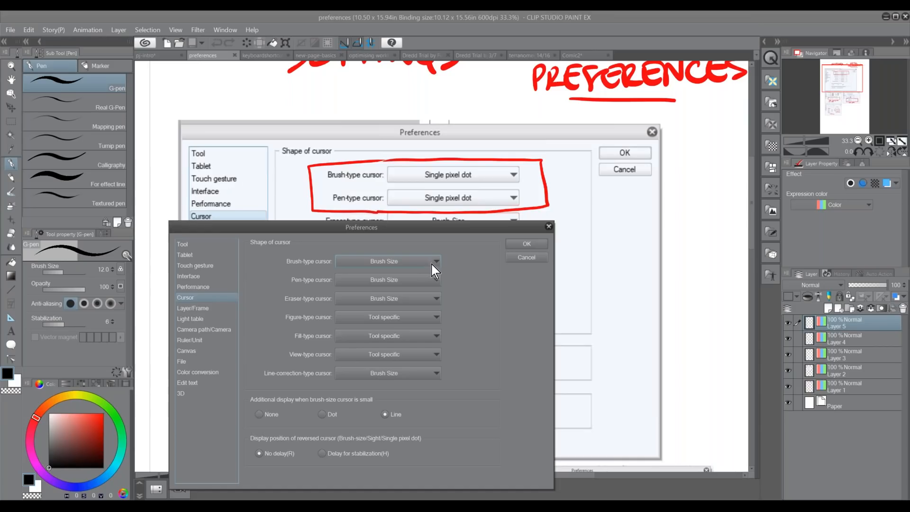
Step: Look through the shape choices for the brush-type cursor, and close the preferences without saving
click(433, 262)
click(464, 283)
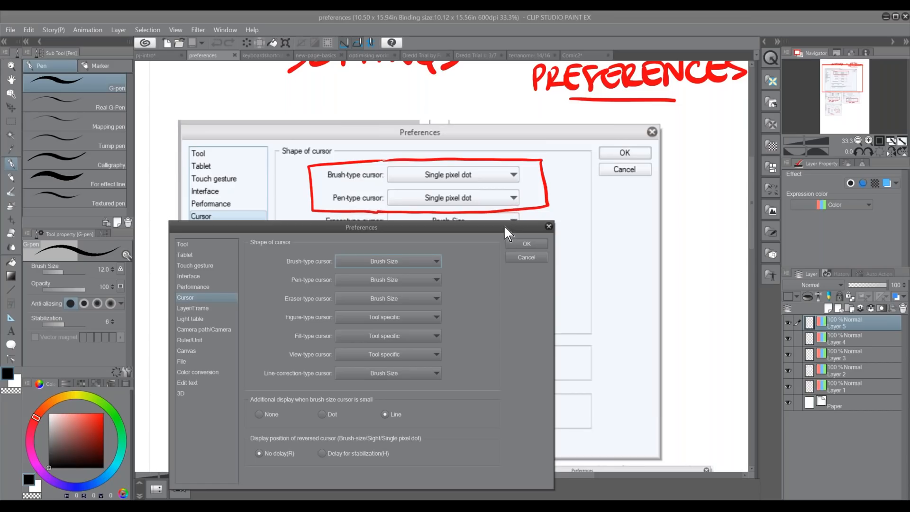
drag(503, 231, 525, 224)
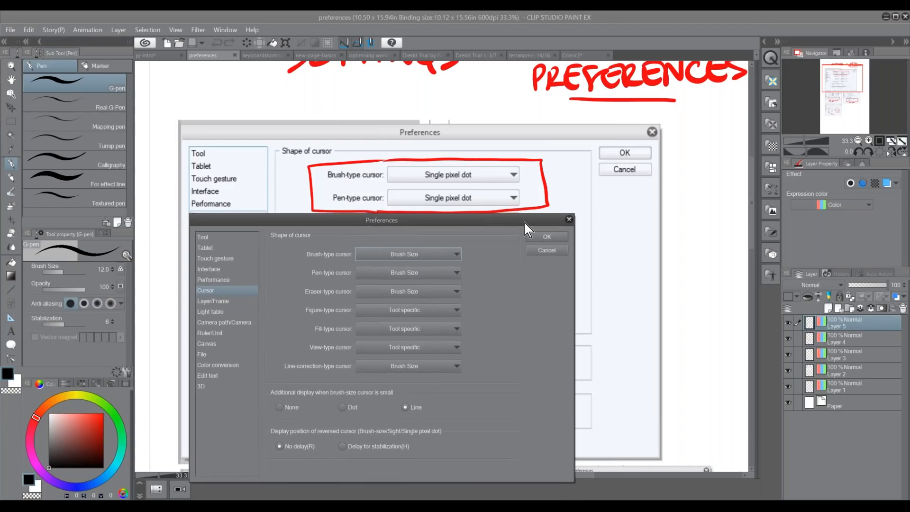
click(545, 250)
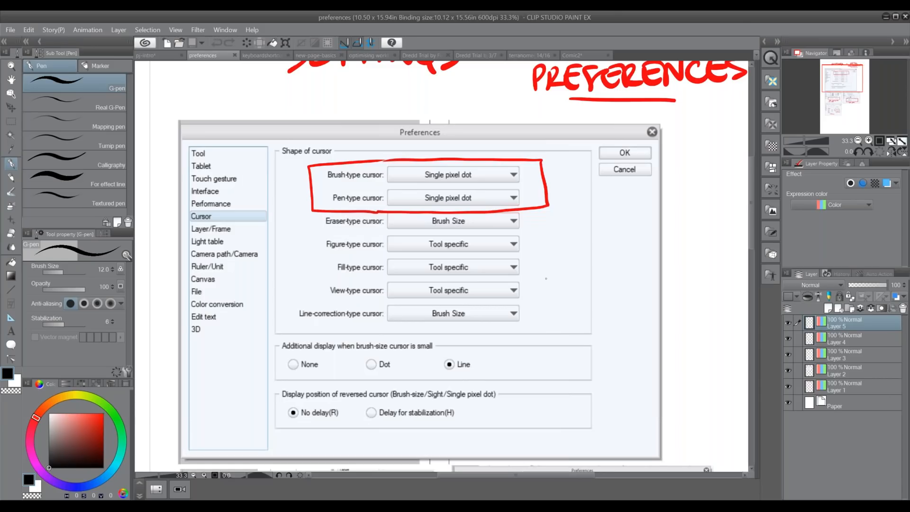
Step: Draw a small black circle beside the Eraser-type cursor row, and add solid dots inside and on its upper-right edge with an enlarged G-pen
mouse_move(556, 217)
mouse_down()
mouse_move(559, 241)
mouse_move(559, 216)
mouse_up()
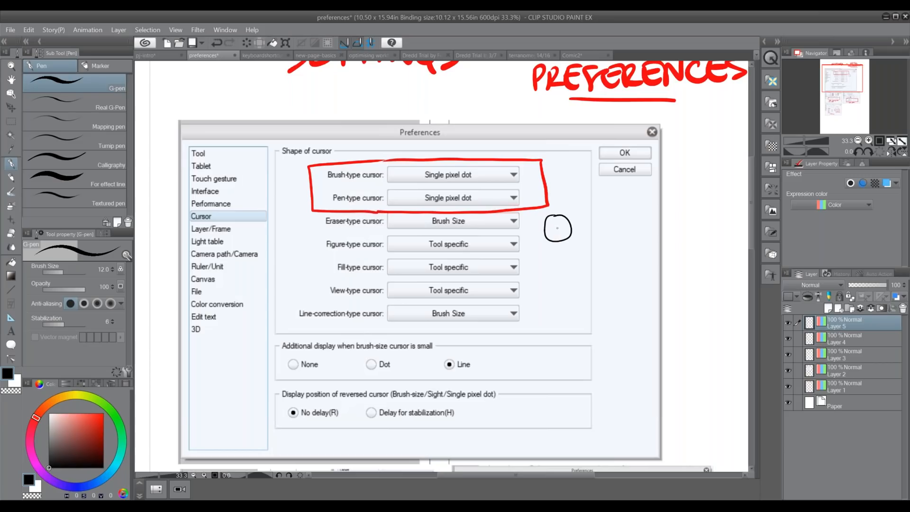
key(])
key(])
key(])
key(])
key(])
key(])
key(])
key(])
key(])
key(])
key(])
key(])
key(])
click(558, 229)
drag(565, 220, 570, 216)
Step: Reduce the G-pen's brush size to 17
key([)
key([)
key([)
key([)
key([)
key([)
key([)
key([)
key([)
key([)
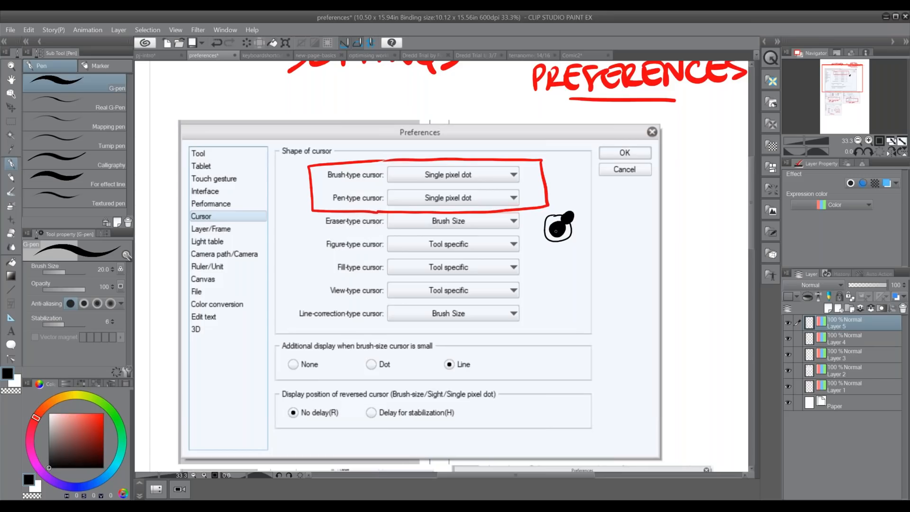
key(bracketright)
key(bracketright)
key(bracketleft)
key(bracketleft)
key(bracketleft)
key(bracketleft)
Step: Bring the Ruler/Unit screenshot into view at 50% zoom and show the canvas rulers
mouse_move(548, 422)
mouse_down()
mouse_move(526, 326)
mouse_move(569, 229)
mouse_up()
key(ctrl+plus)
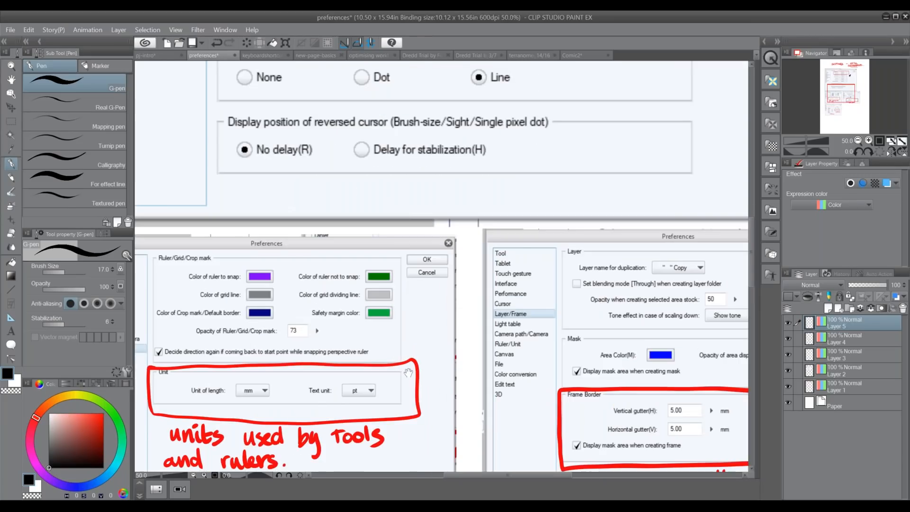
drag(417, 378, 507, 310)
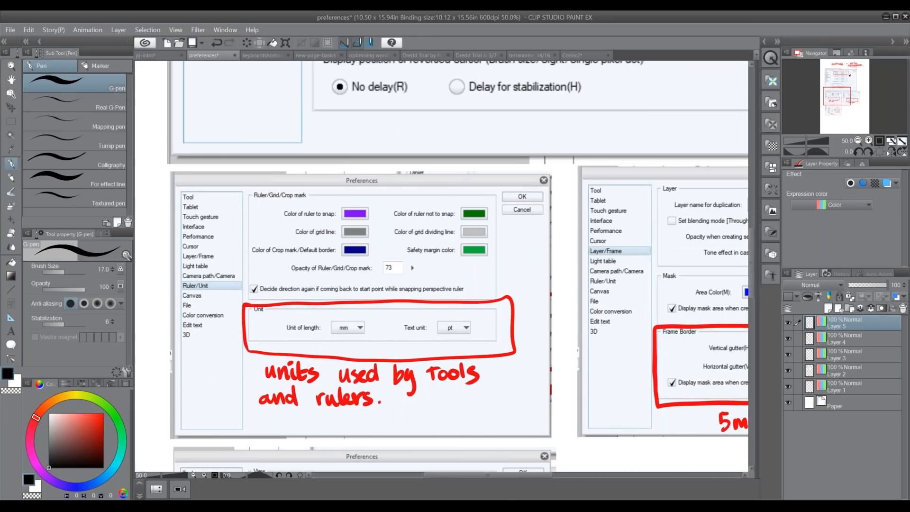
key(ctrl+r)
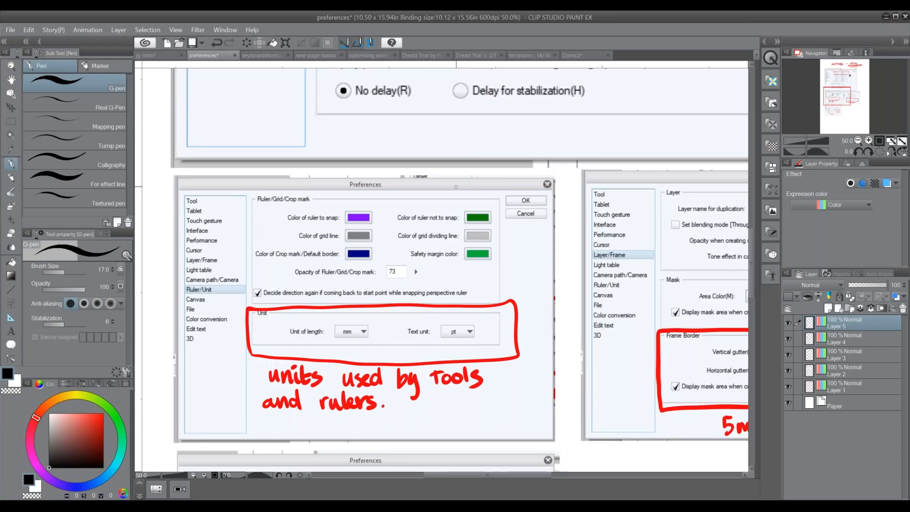
Step: Set the unit of length to mm in the Ruler/Unit preferences and save the change
click(9, 30)
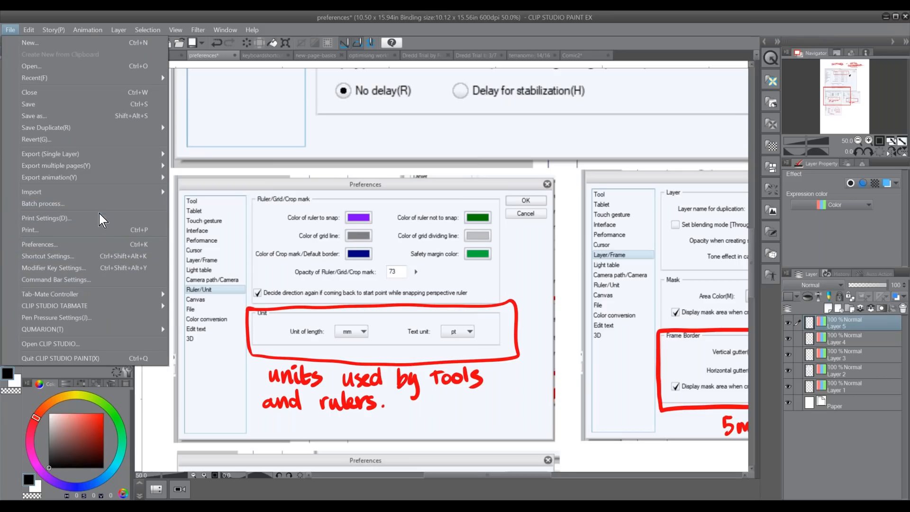
click(106, 244)
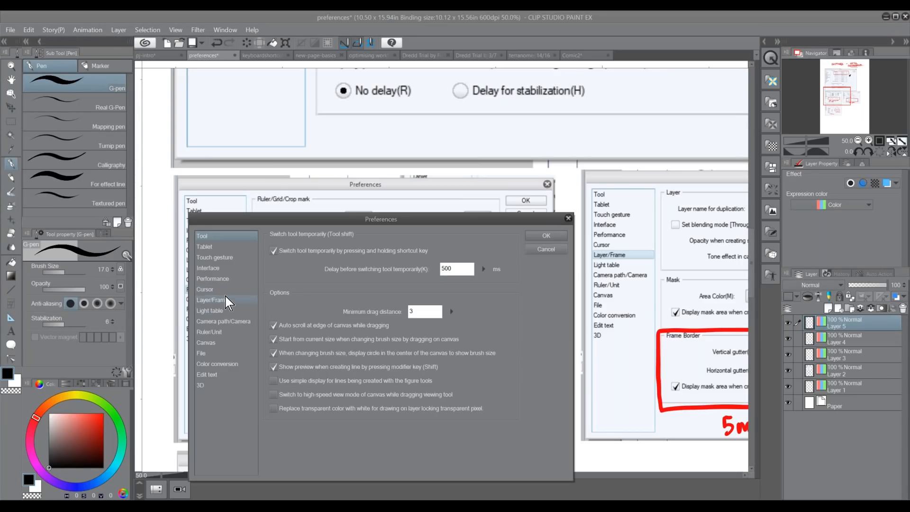
click(226, 331)
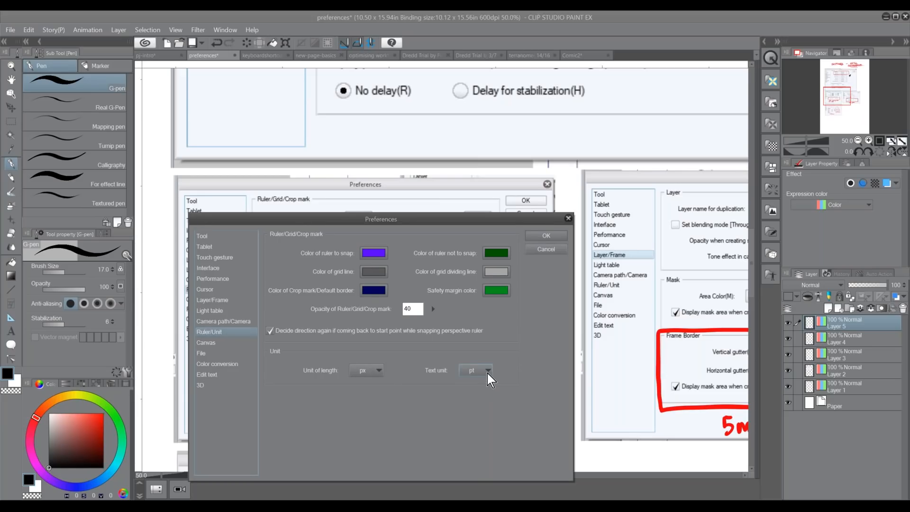
click(377, 373)
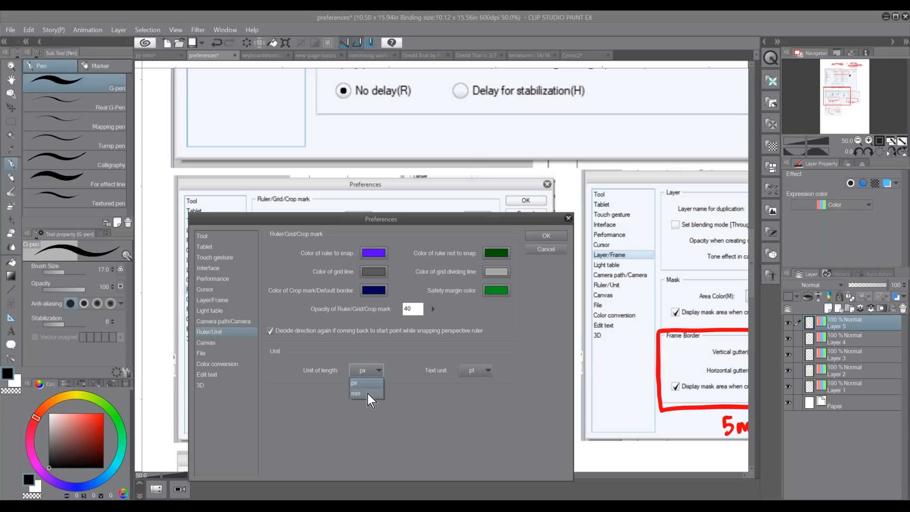
click(368, 394)
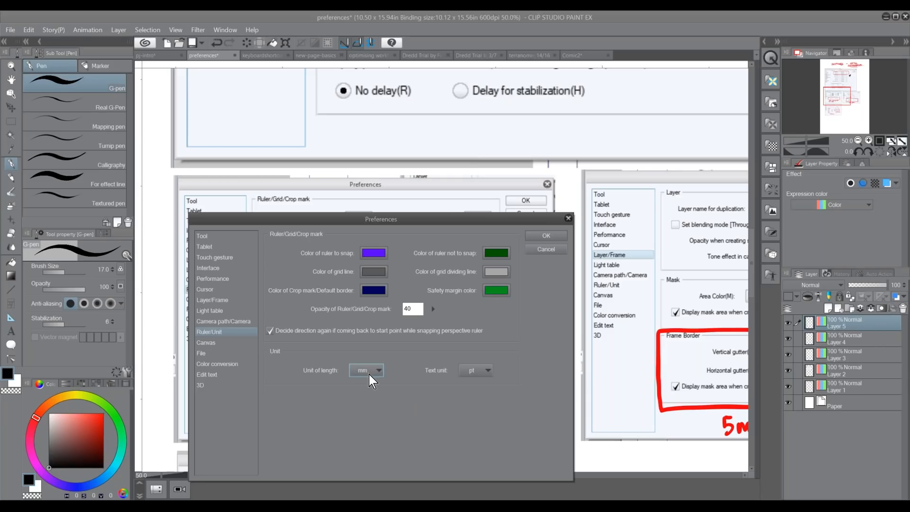
click(546, 236)
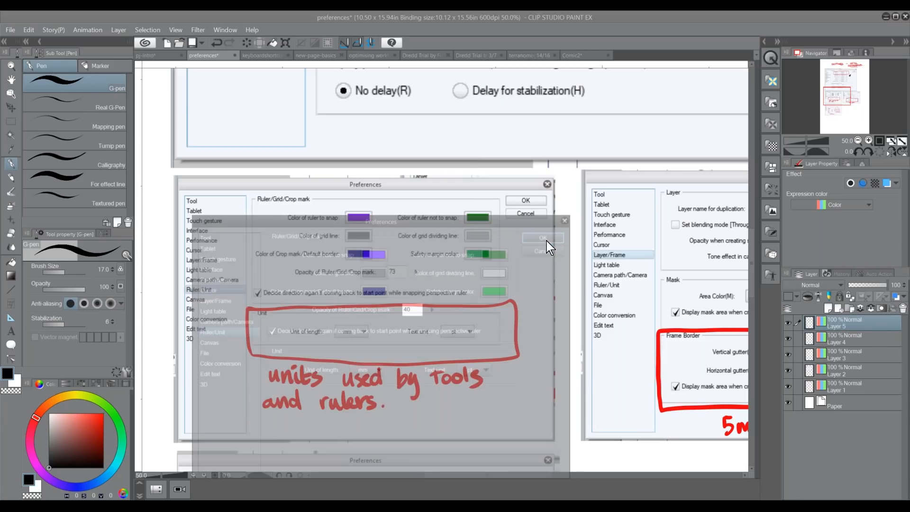
Step: Set the G-pen's brush size to 1.00 mm and draw four short vertical test strokes beside the Ruler/Unit screenshot
drag(65, 275, 63, 274)
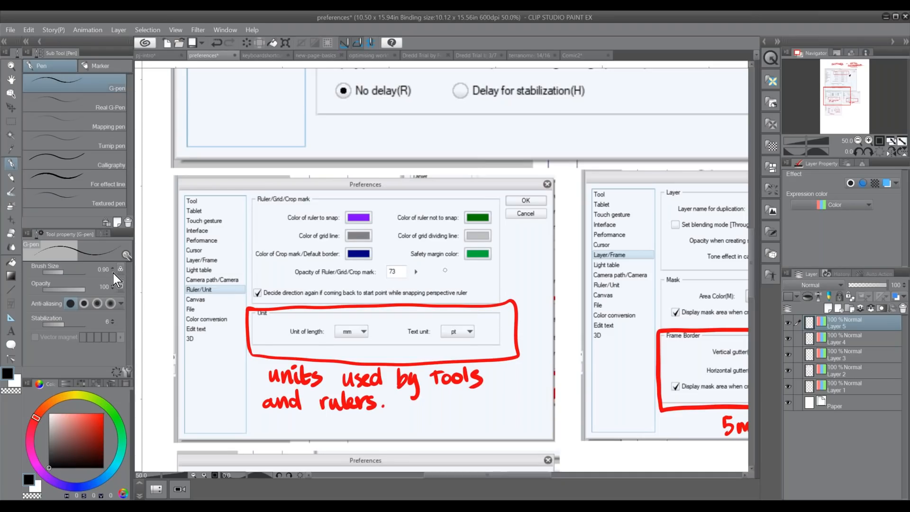
drag(159, 310, 162, 341)
drag(166, 309, 166, 341)
drag(168, 309, 169, 339)
drag(171, 310, 172, 339)
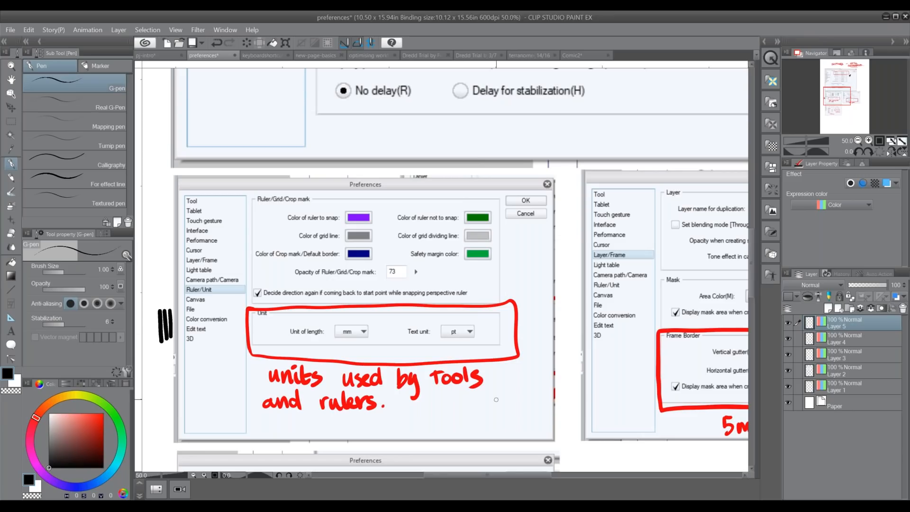
Step: Open the Layer/Frame preferences over the annotated 5mm gutter screenshot and move the dialog so the Frame Border settings are accessible
mouse_move(543, 437)
mouse_down()
mouse_move(456, 408)
mouse_move(392, 409)
mouse_up()
drag(453, 413, 367, 420)
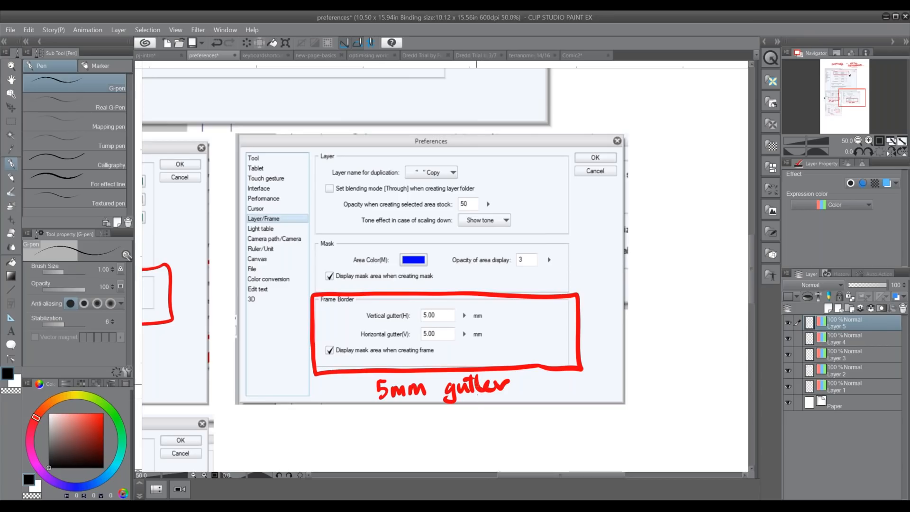
click(10, 29)
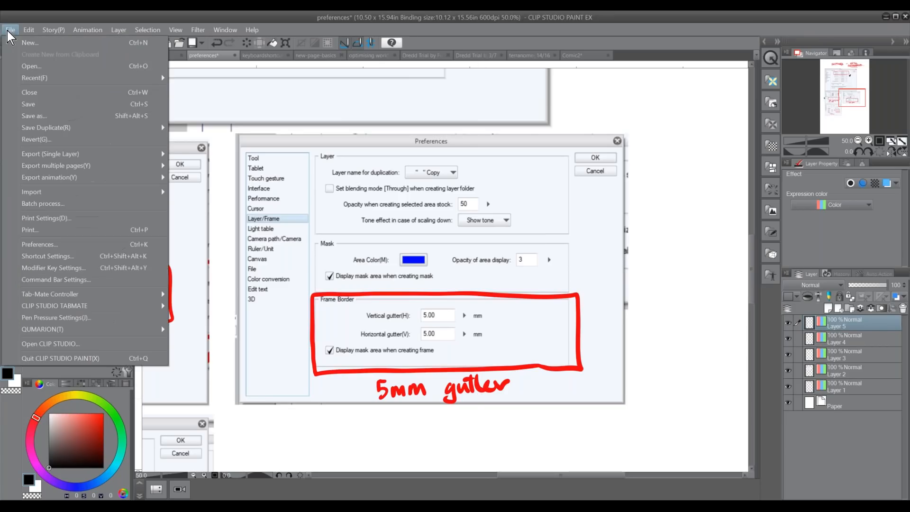
click(123, 248)
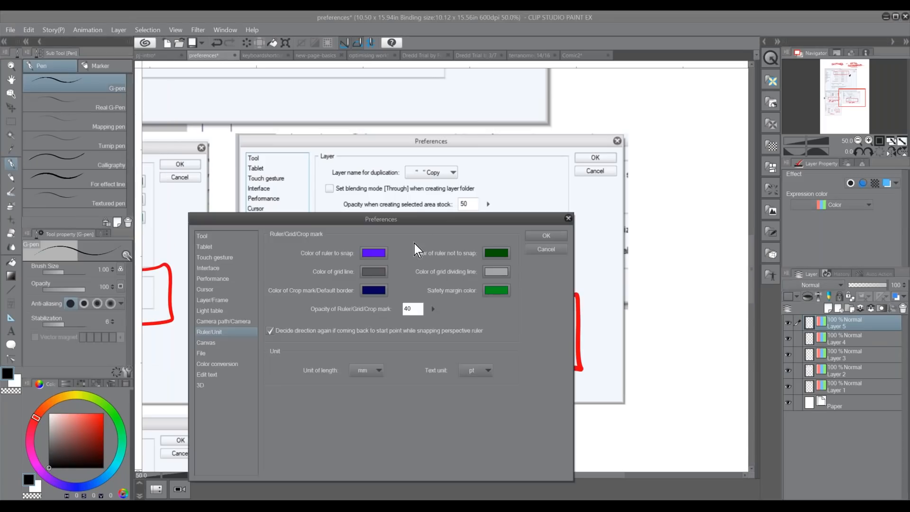
drag(429, 229, 542, 153)
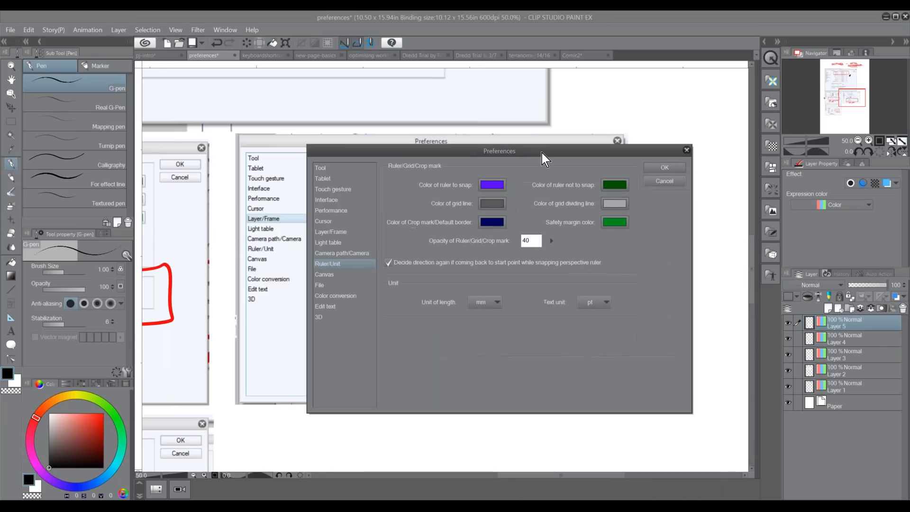
click(345, 232)
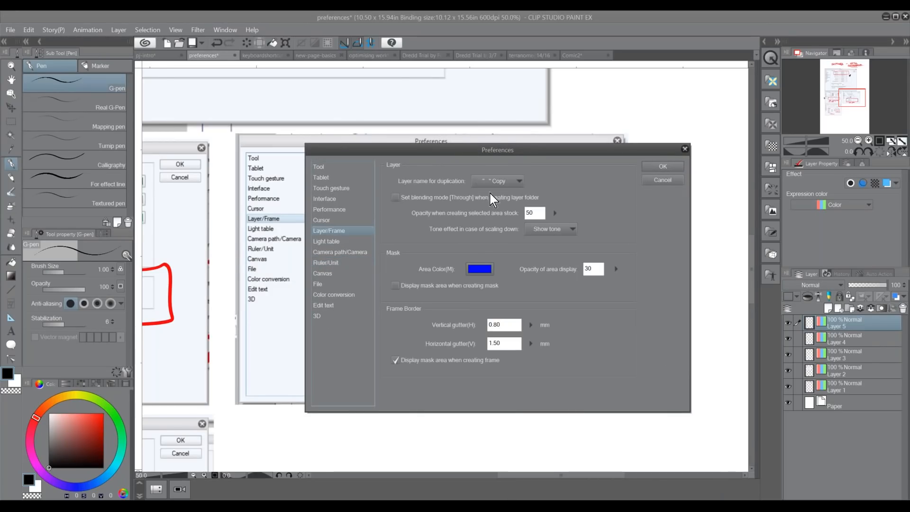
drag(536, 155, 448, 145)
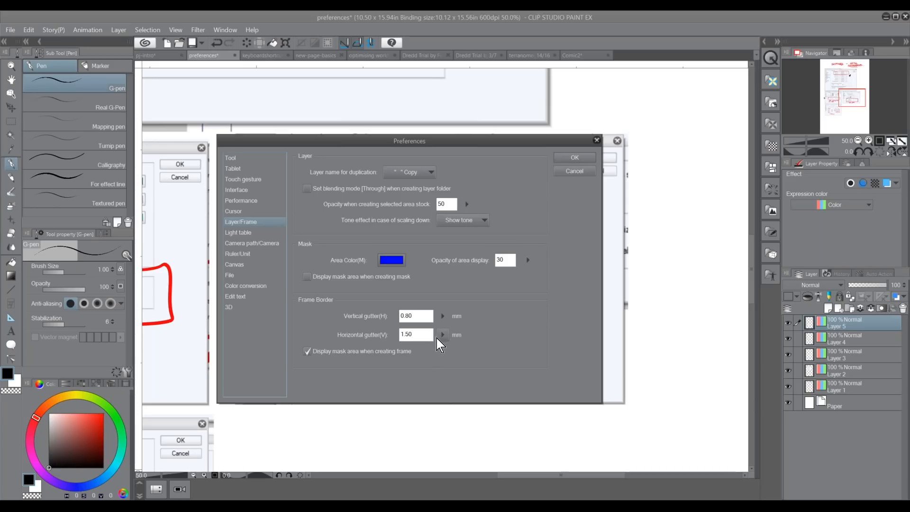
drag(497, 141, 398, 130)
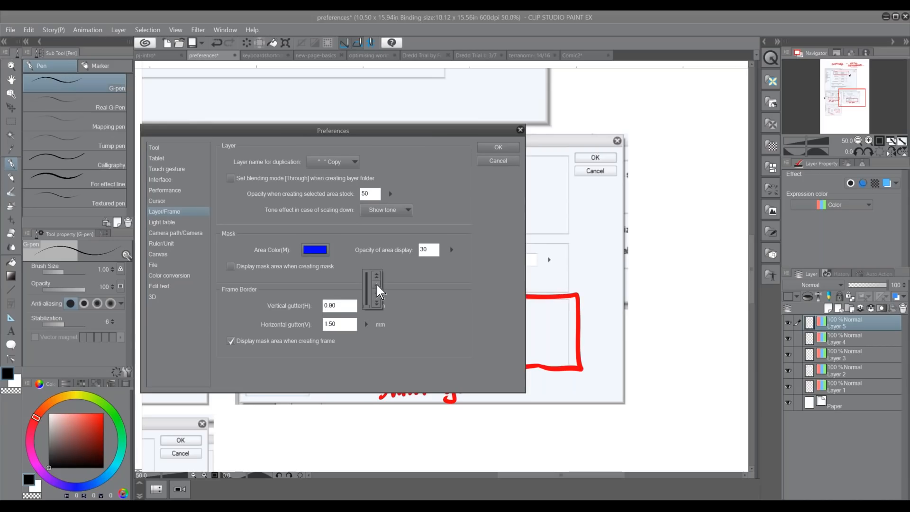
Step: Set the frame border's vertical and horizontal gutters to 5.00 mm each and save the preferences
drag(368, 306, 369, 309)
click(367, 324)
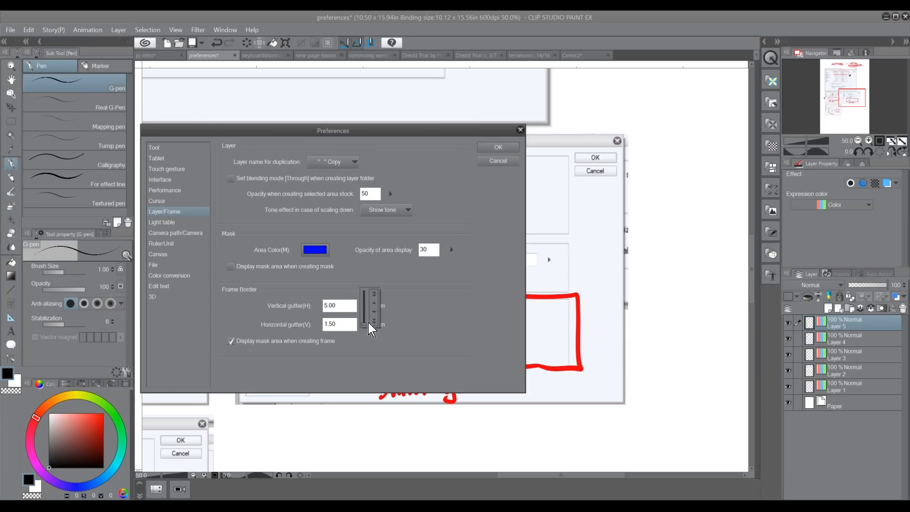
click(374, 295)
click(410, 319)
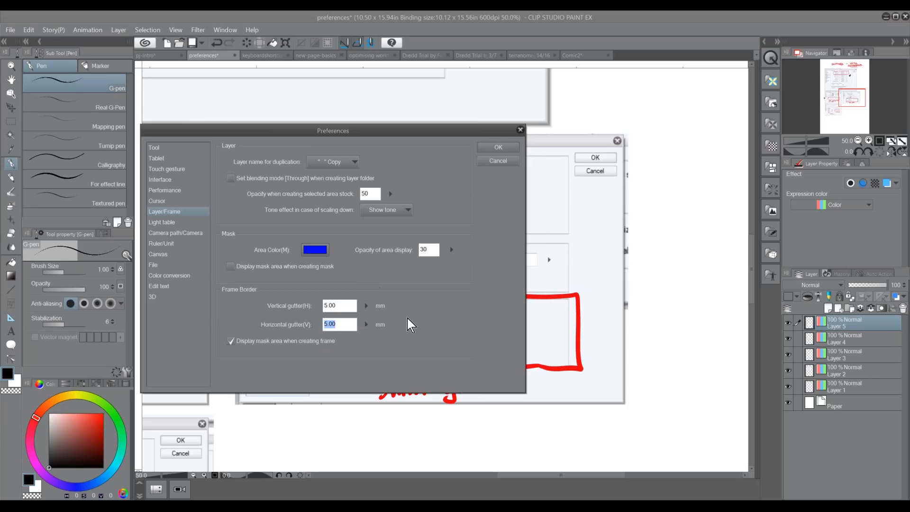
click(499, 149)
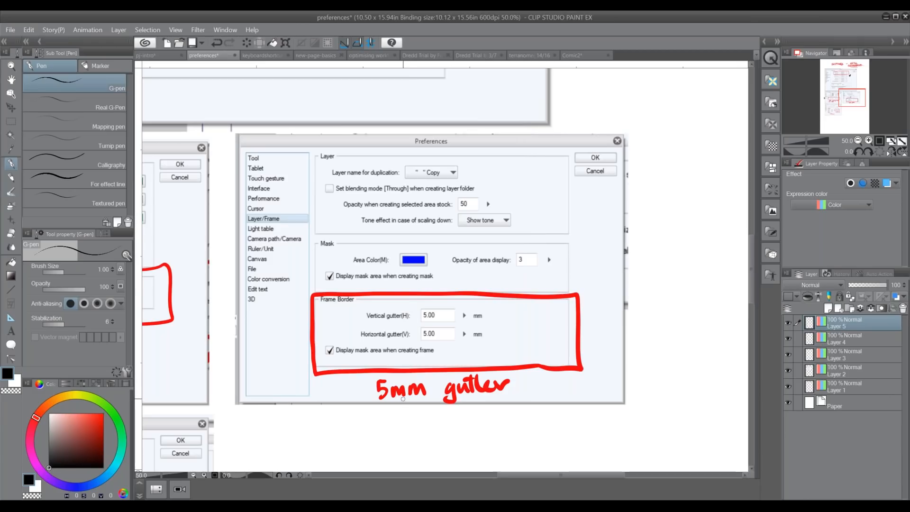
Step: Bring the Canvas preferences screenshot into view and look up the Print size command among the view commands
drag(398, 427, 536, 276)
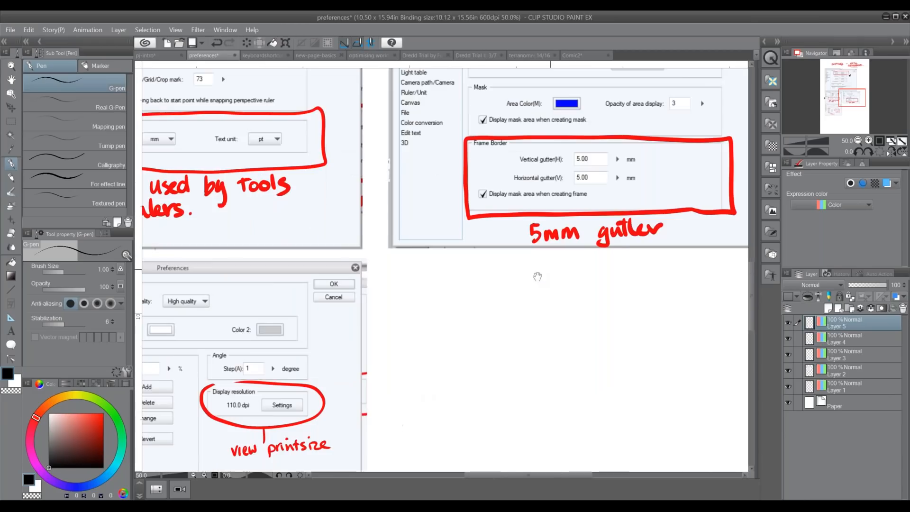
mouse_move(426, 382)
mouse_down()
mouse_move(543, 283)
mouse_move(619, 283)
mouse_up()
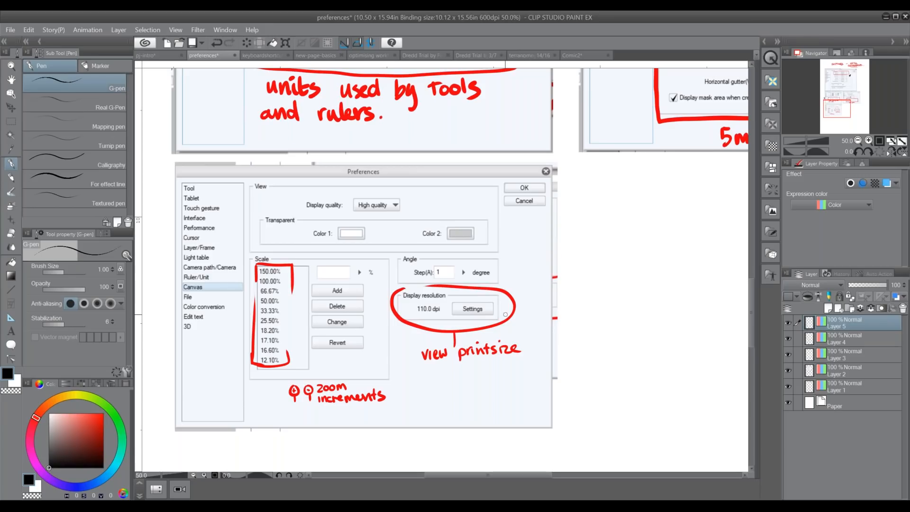
click(177, 31)
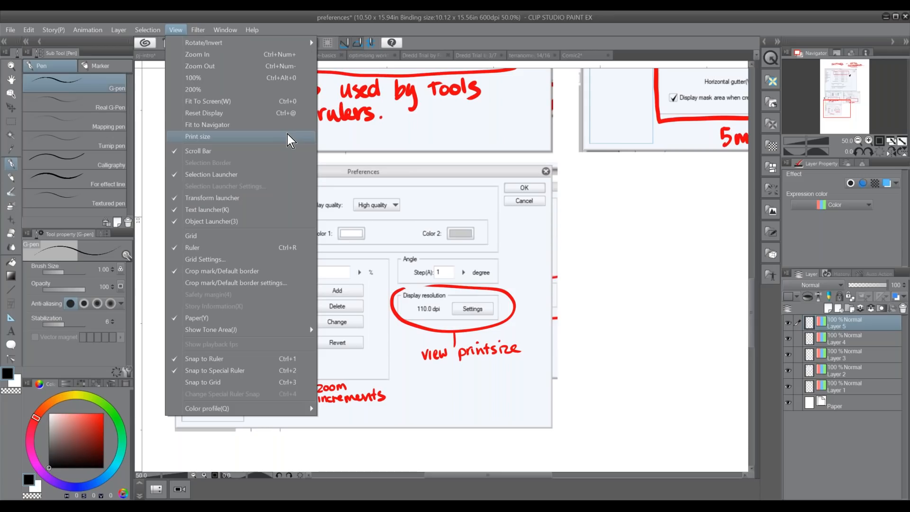
click(468, 421)
Step: Sketch a page with width and height arrows below the Canvas screenshot, and letter "trad pencil" inside it
drag(478, 376, 551, 153)
mouse_move(240, 283)
mouse_down()
mouse_move(289, 285)
mouse_move(242, 322)
mouse_move(244, 362)
mouse_move(299, 280)
mouse_up()
drag(254, 327, 257, 342)
mouse_move(252, 324)
mouse_down()
mouse_move(269, 333)
mouse_move(291, 326)
mouse_up()
click(277, 303)
drag(251, 294, 257, 309)
mouse_move(250, 302)
mouse_down()
mouse_move(273, 297)
mouse_move(275, 275)
mouse_move(283, 297)
mouse_up()
mouse_move(274, 274)
mouse_down()
mouse_move(283, 292)
mouse_move(262, 281)
mouse_move(301, 279)
mouse_up()
drag(236, 266, 300, 276)
mouse_move(241, 250)
mouse_down()
mouse_move(230, 379)
mouse_move(222, 263)
mouse_up()
mouse_move(215, 363)
mouse_down()
mouse_move(243, 366)
mouse_move(232, 344)
mouse_up()
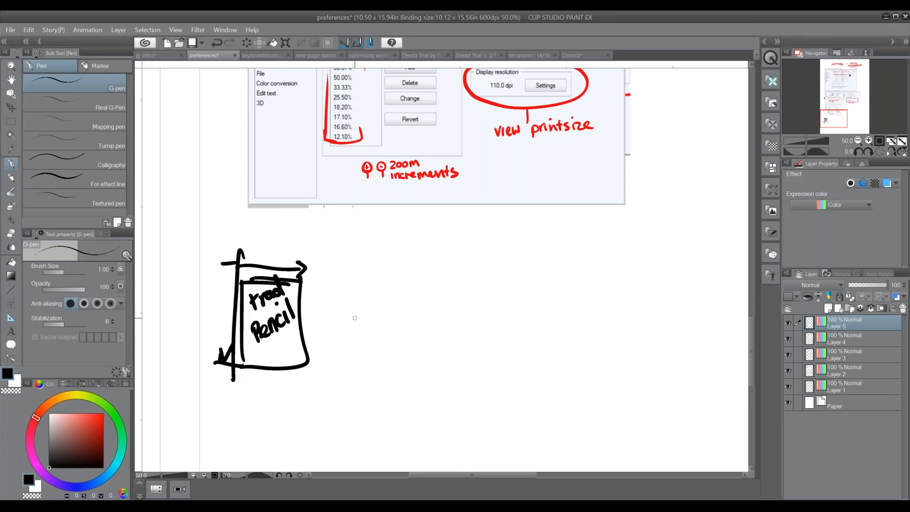
Step: Sketch a second page with an inner frame, label it "digital", and draw an arrow to it from the pencil page
drag(345, 255, 338, 374)
mouse_move(347, 260)
mouse_down()
mouse_move(427, 294)
mouse_move(409, 382)
mouse_move(340, 372)
mouse_up()
drag(360, 241, 360, 251)
drag(359, 228, 368, 251)
mouse_move(377, 240)
mouse_down()
mouse_move(372, 258)
mouse_move(385, 251)
mouse_up()
mouse_move(392, 227)
mouse_down()
mouse_move(392, 251)
mouse_move(402, 236)
mouse_move(403, 251)
mouse_up()
drag(416, 222, 414, 251)
mouse_move(310, 313)
mouse_down()
mouse_move(358, 316)
mouse_move(349, 324)
mouse_up()
drag(353, 271, 427, 275)
mouse_move(353, 271)
mouse_down()
mouse_move(354, 354)
mouse_move(407, 362)
mouse_move(419, 272)
mouse_up()
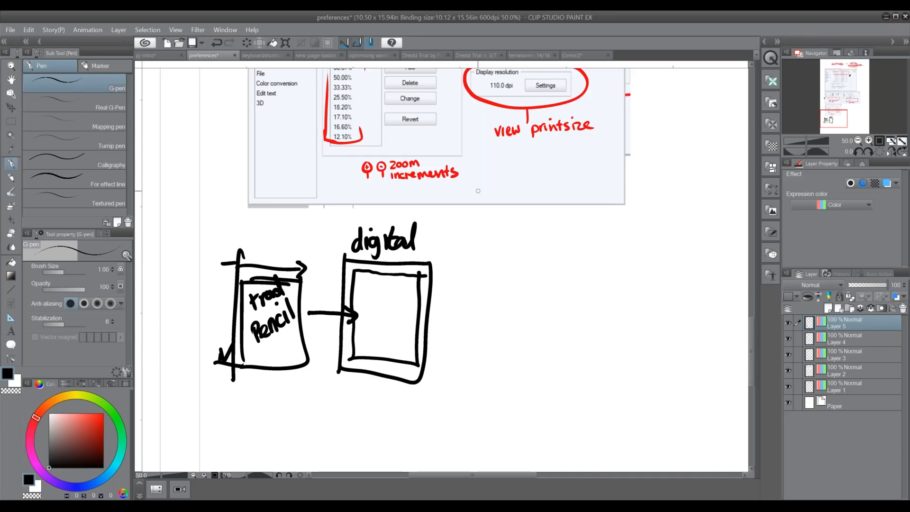
Step: Letter "view print size" after the digital page, and sketch a third framed page linked to the pencil page by a curved arrow
mouse_move(430, 281)
mouse_down()
mouse_move(453, 282)
mouse_move(450, 255)
mouse_move(451, 269)
mouse_move(472, 268)
mouse_move(481, 253)
mouse_up()
mouse_move(443, 298)
mouse_down()
mouse_move(466, 297)
mouse_move(463, 281)
mouse_move(483, 288)
mouse_up()
drag(456, 306, 444, 324)
mouse_move(452, 313)
mouse_down()
mouse_move(453, 325)
mouse_move(476, 324)
mouse_up()
mouse_move(497, 261)
mouse_down()
mouse_move(495, 362)
mouse_move(555, 262)
mouse_move(555, 369)
mouse_move(493, 363)
mouse_up()
mouse_move(557, 277)
mouse_down()
mouse_move(556, 355)
mouse_move(507, 273)
mouse_up()
mouse_move(279, 362)
mouse_down()
mouse_move(327, 401)
mouse_move(439, 399)
mouse_move(487, 372)
mouse_move(484, 385)
mouse_up()
mouse_move(293, 371)
mouse_down()
mouse_move(434, 402)
mouse_move(480, 371)
mouse_up()
mouse_move(524, 265)
mouse_down()
mouse_move(492, 352)
mouse_move(529, 360)
mouse_move(562, 321)
mouse_move(515, 266)
mouse_up()
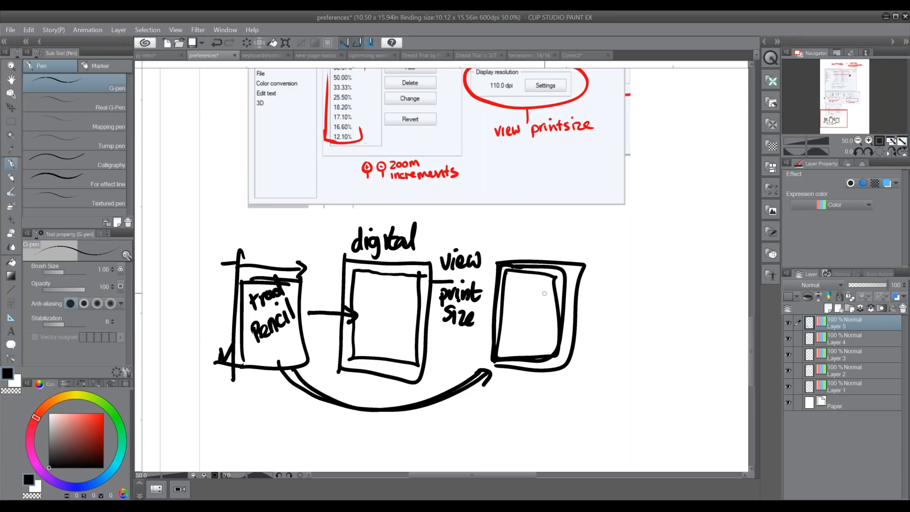
Step: Open the Canvas preferences and place the dialog so the screenshot's Scale list and Display resolution stay visible
drag(517, 371, 456, 406)
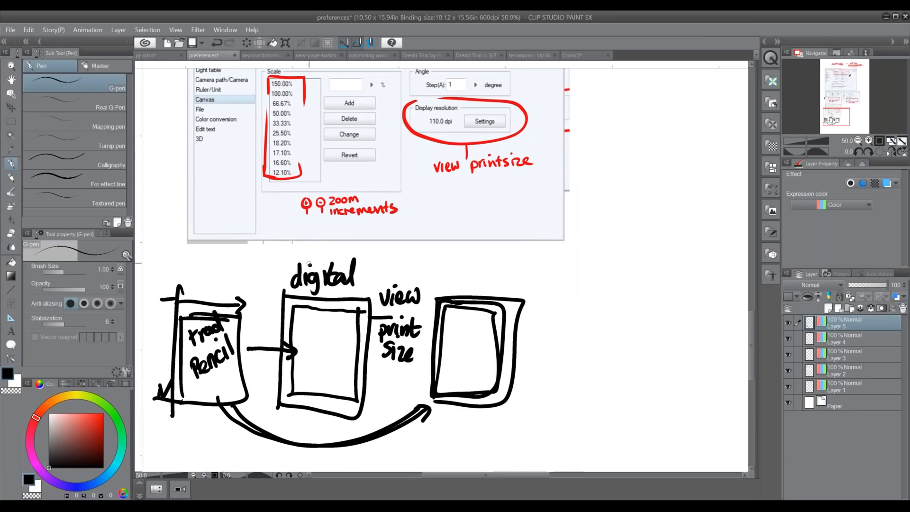
click(14, 31)
mouse_move(48, 192)
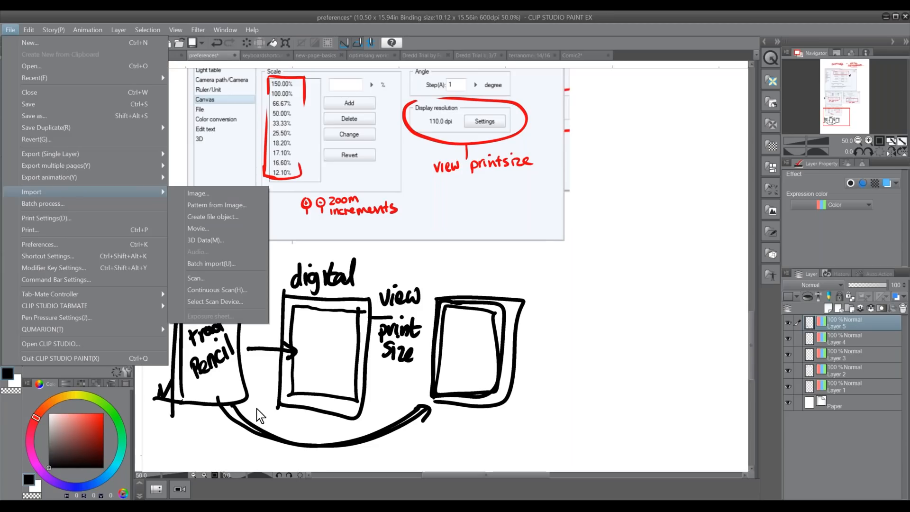
click(133, 246)
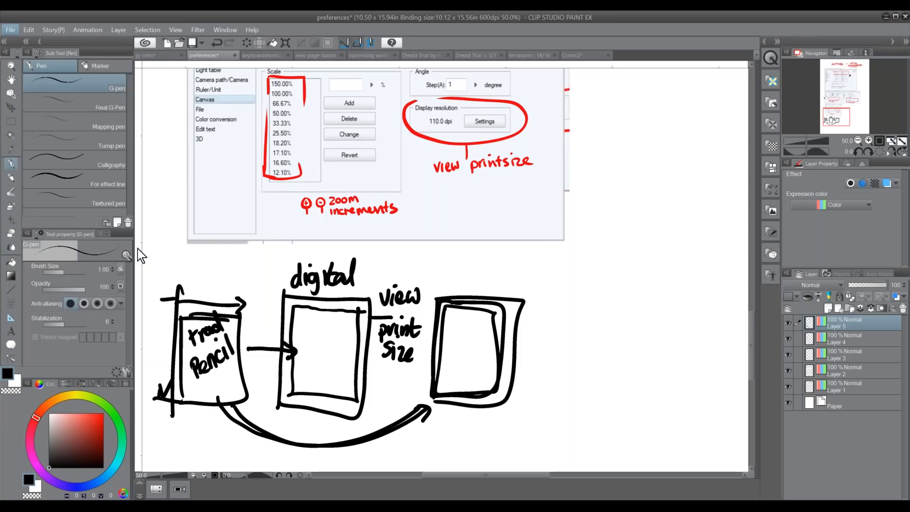
click(181, 244)
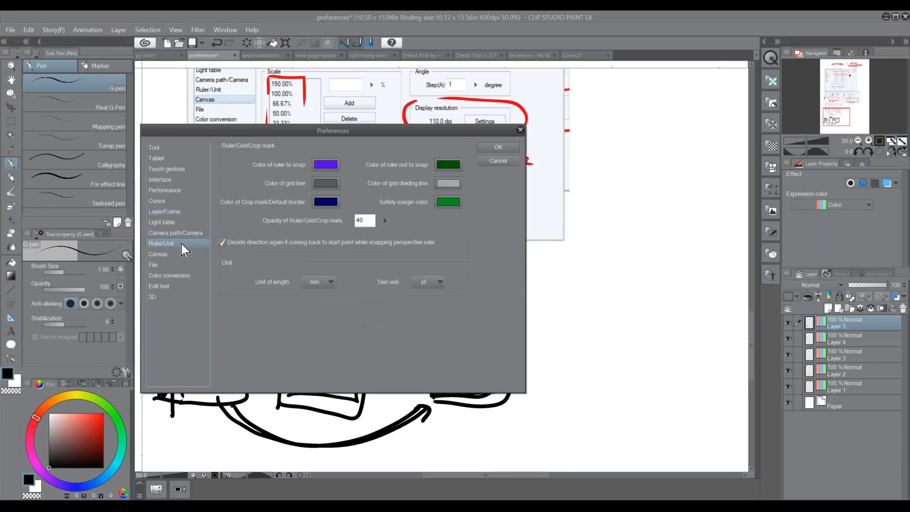
click(181, 256)
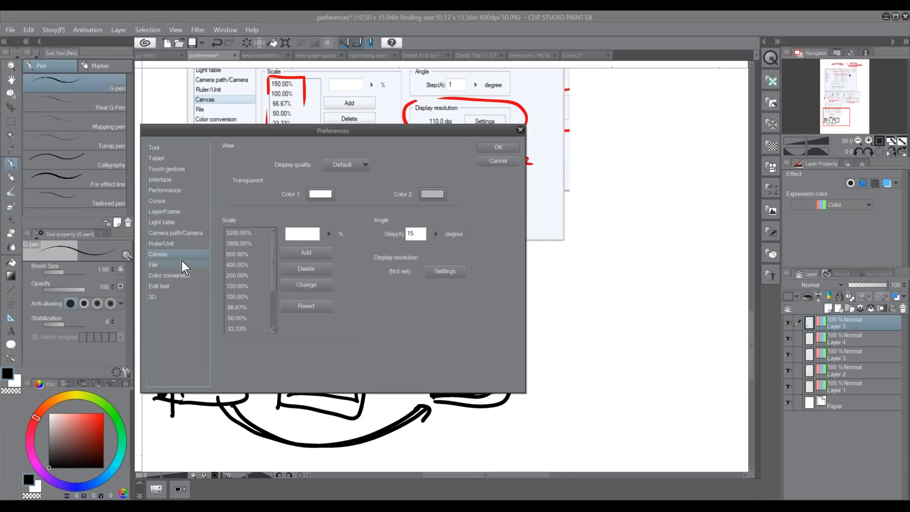
click(182, 214)
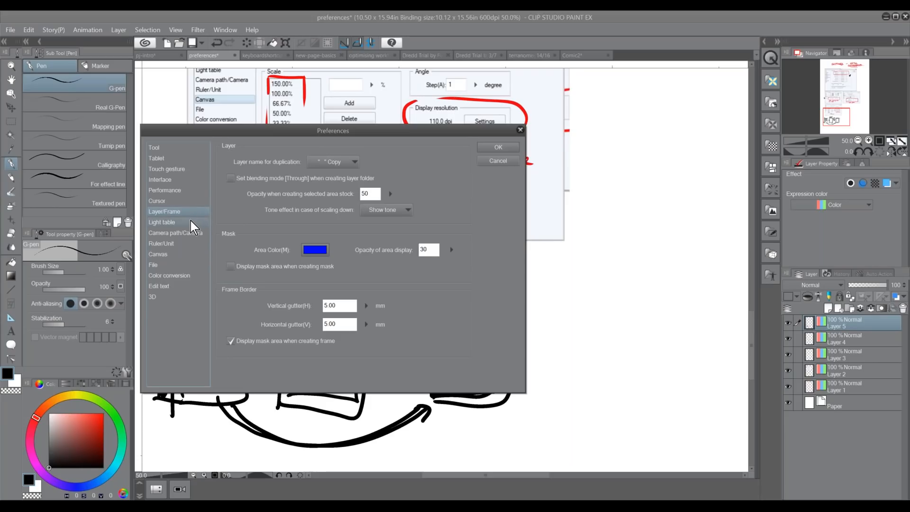
click(189, 242)
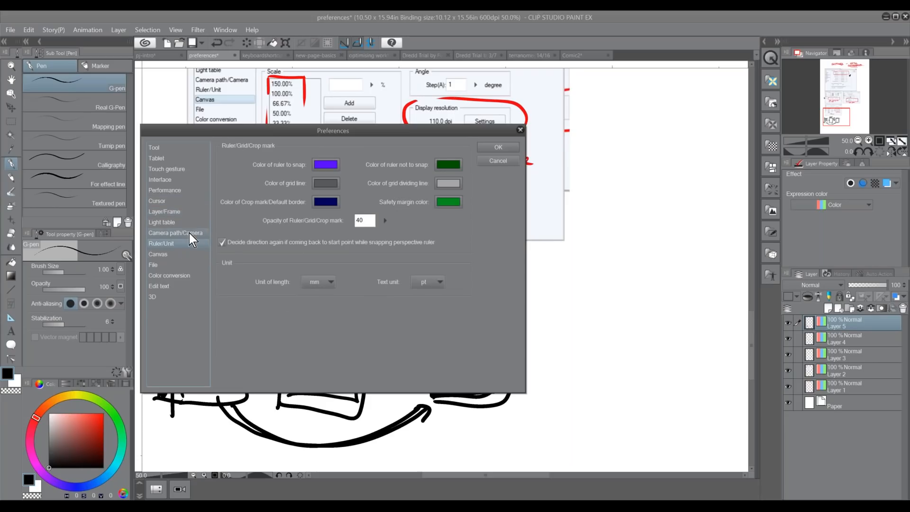
click(177, 255)
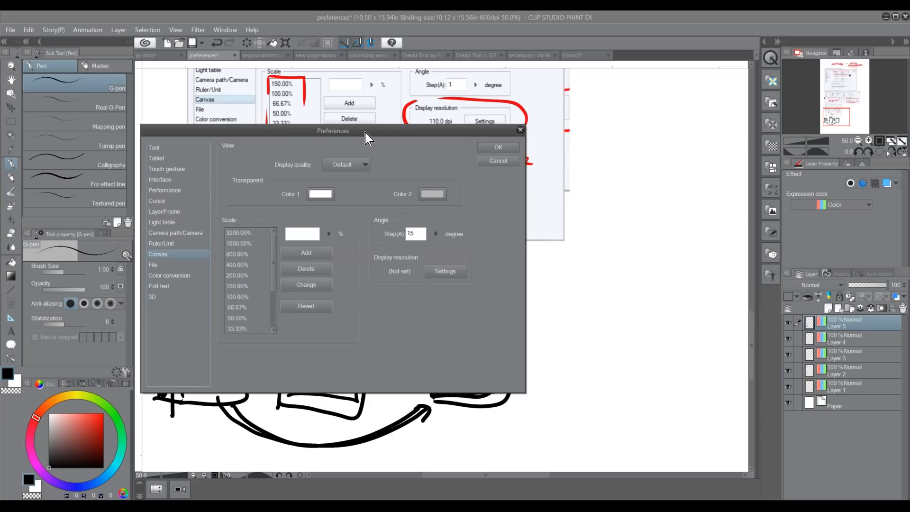
drag(365, 133, 406, 173)
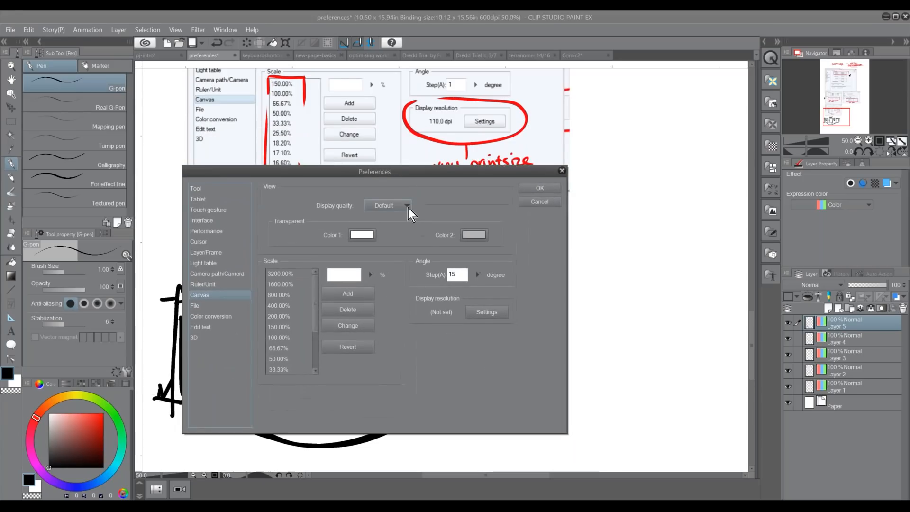
Step: Delete the 3200%, 1600%, 800%, 400% and 200% entries from the Canvas scale list
click(285, 274)
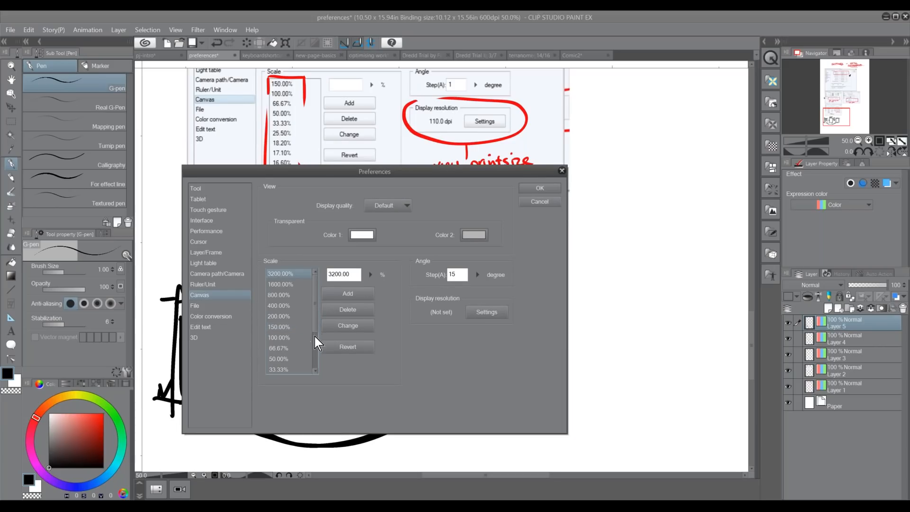
mouse_move(315, 332)
mouse_down()
mouse_move(317, 369)
mouse_move(314, 315)
mouse_up()
mouse_move(316, 311)
mouse_down()
mouse_move(317, 325)
mouse_move(314, 308)
mouse_up()
click(352, 306)
click(352, 309)
click(353, 310)
click(354, 312)
click(354, 312)
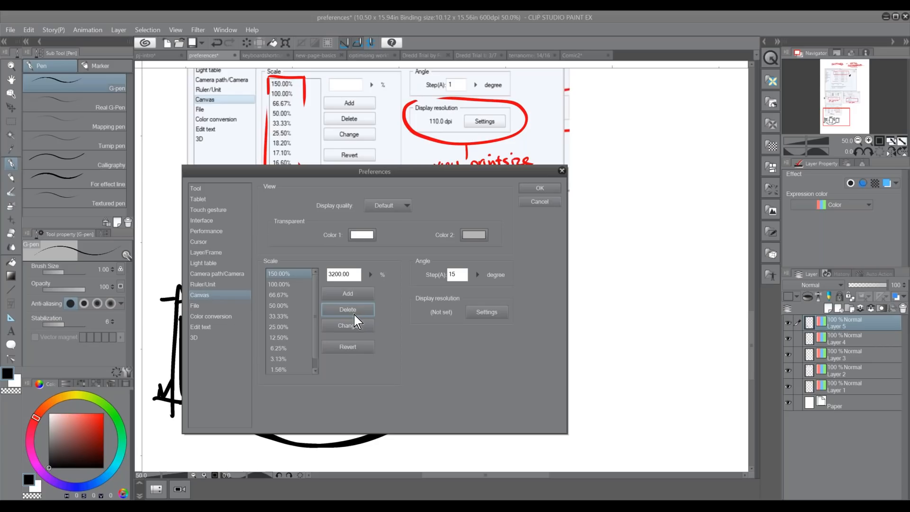
Step: Delete the 150% entry from the Canvas scale list and select the 50% entry
click(355, 314)
double_click(345, 275)
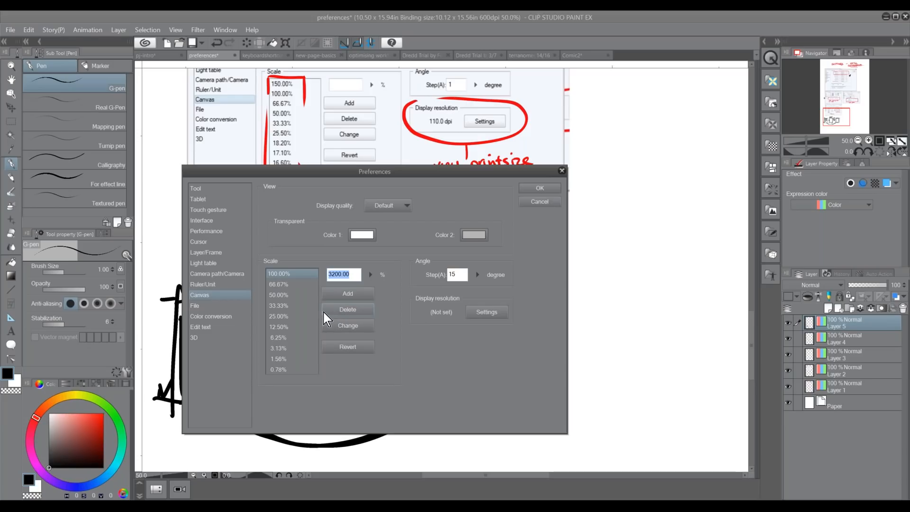
click(299, 295)
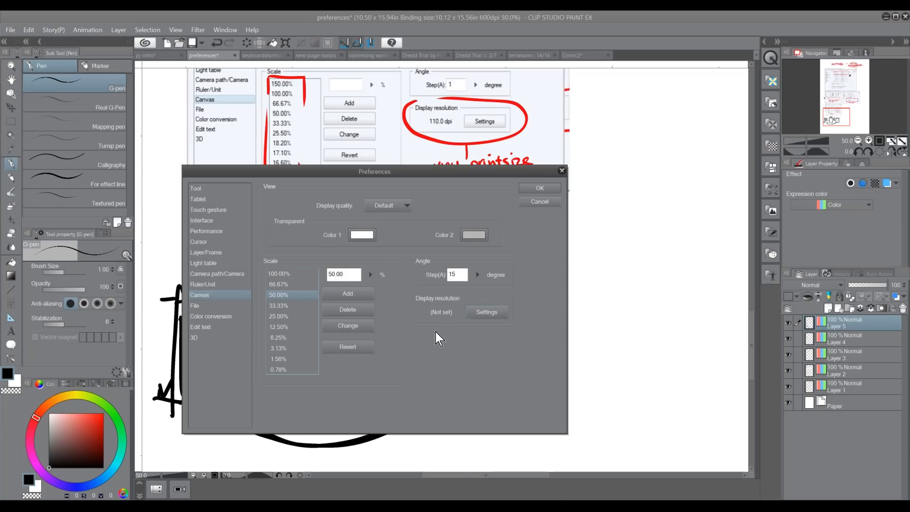
Step: Calibrate the display resolution against the on-screen centimetre ruler, setting it to 110.0 dpi
click(483, 315)
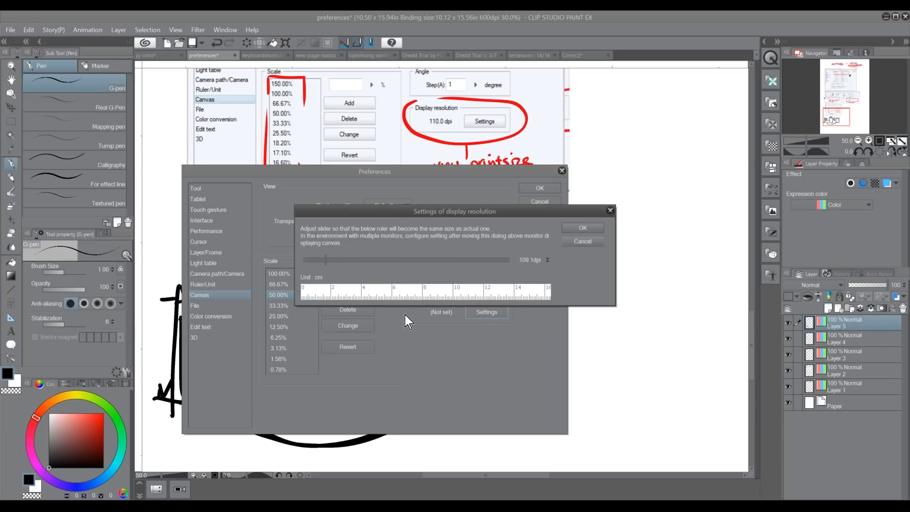
mouse_move(333, 263)
mouse_down()
mouse_move(355, 265)
mouse_move(326, 260)
mouse_up()
click(548, 259)
click(548, 259)
click(548, 258)
click(548, 259)
click(548, 259)
click(548, 260)
click(547, 260)
click(548, 260)
click(548, 260)
click(548, 258)
click(548, 258)
click(548, 262)
click(576, 231)
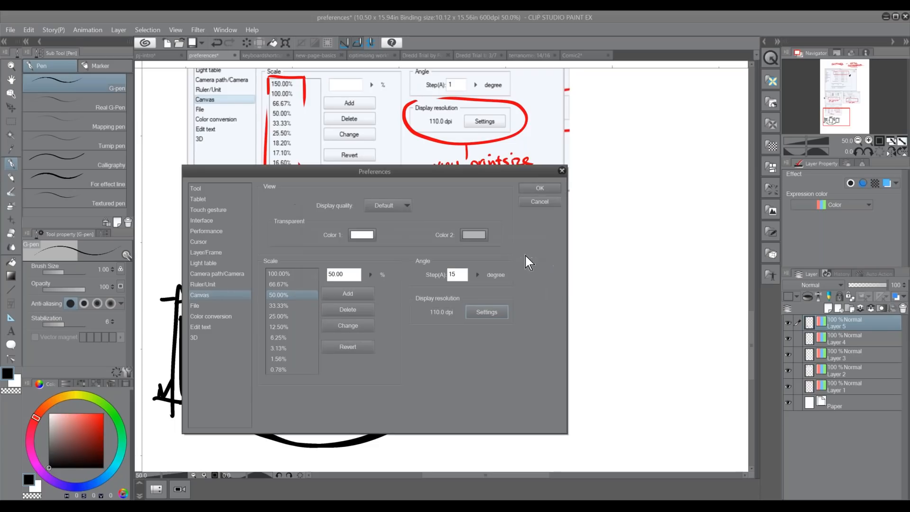
Step: Delete the 66.67%, 0.78%, 1.56%, 3.13% and 6.25% entries from the Canvas scale list and apply the preferences
click(303, 284)
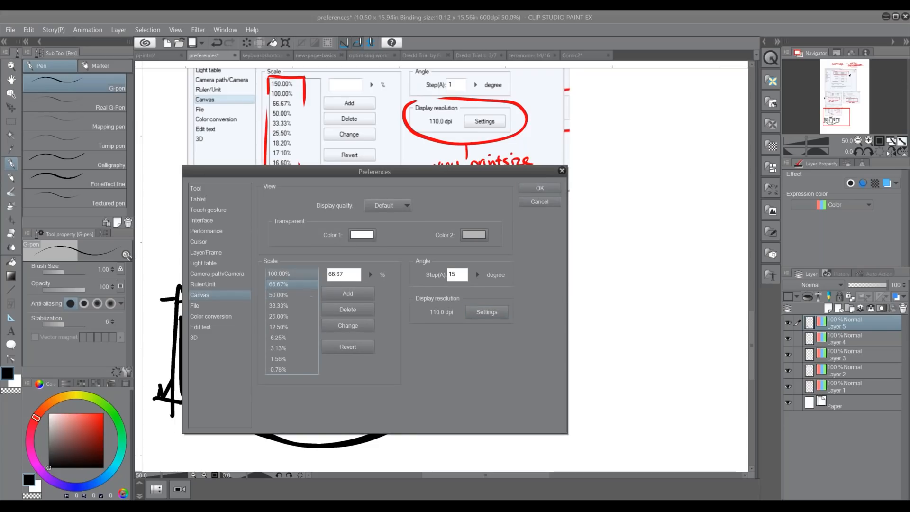
click(355, 309)
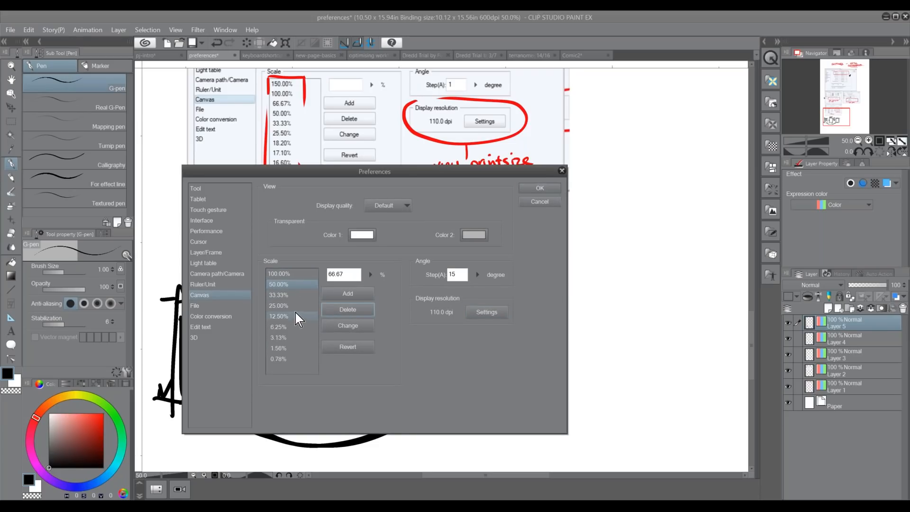
click(286, 359)
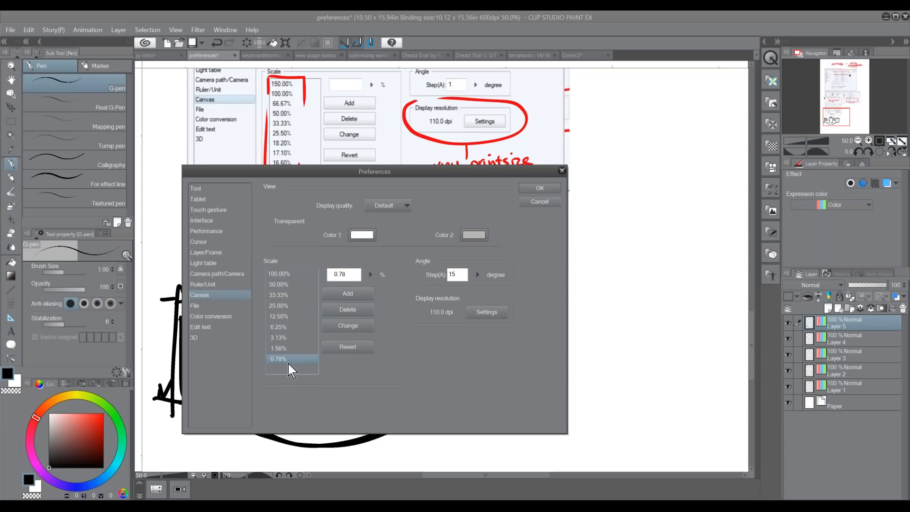
click(357, 311)
click(357, 309)
click(356, 311)
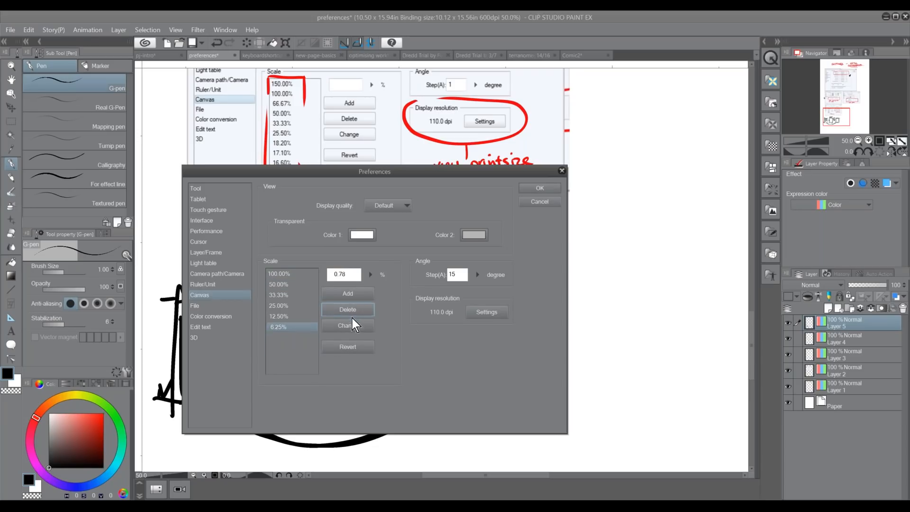
click(339, 313)
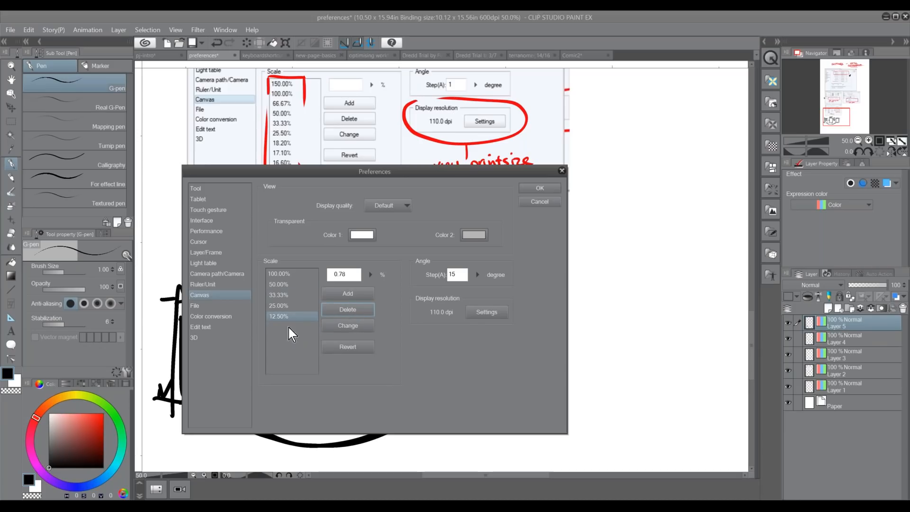
click(540, 189)
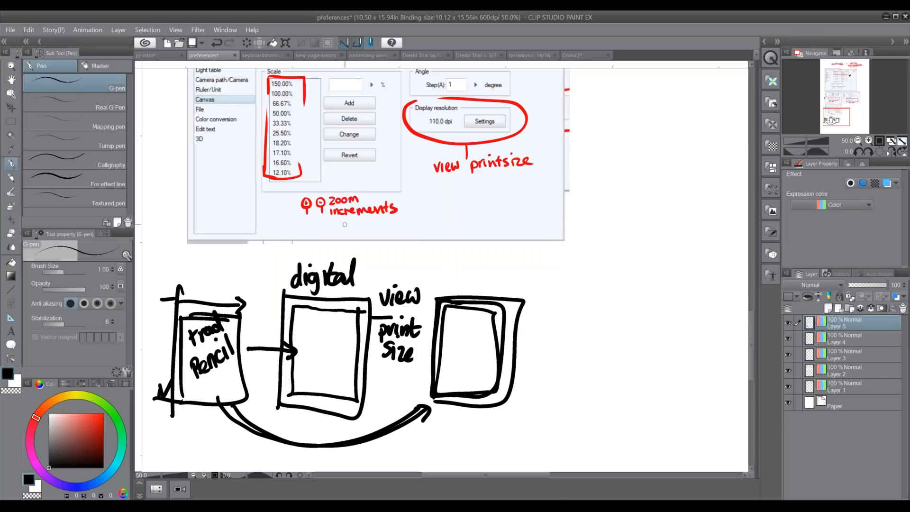
Step: Zoom the page in and out between 100%, 50% and 25% to check the reduced zoom increments
click(869, 141)
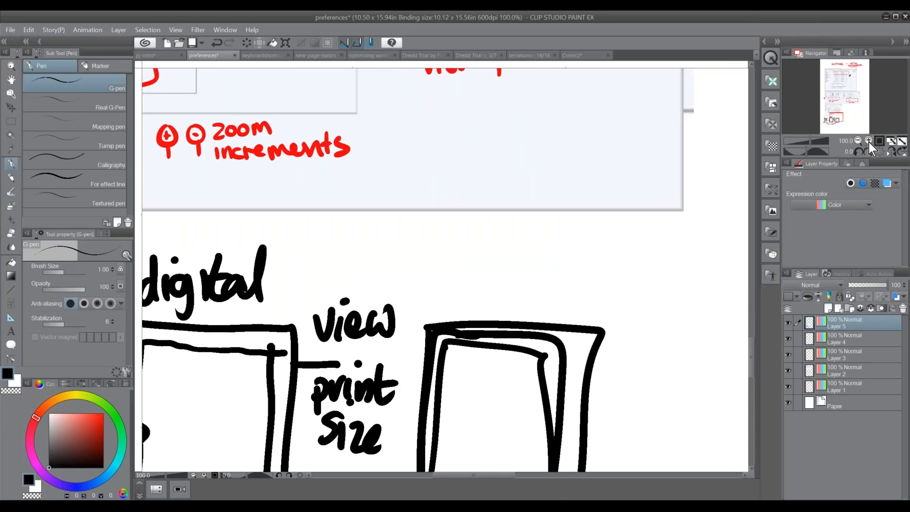
click(859, 141)
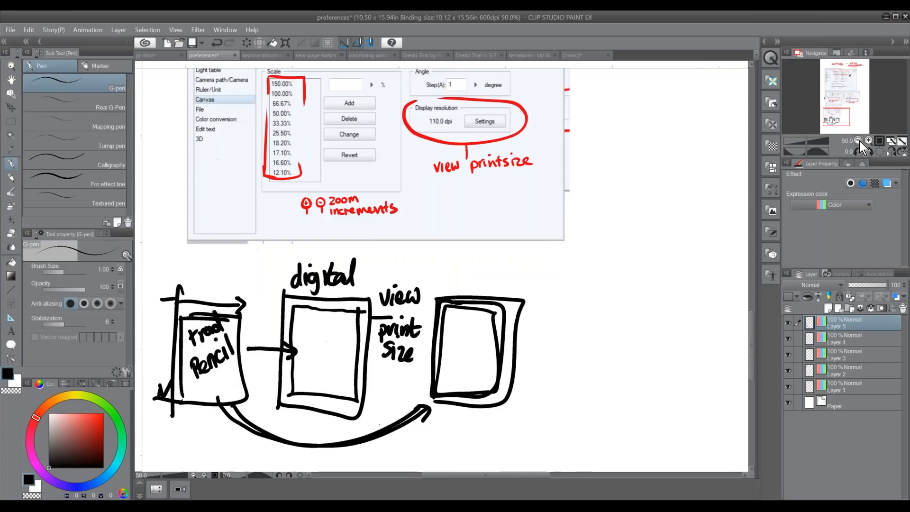
click(859, 141)
click(859, 141)
click(869, 141)
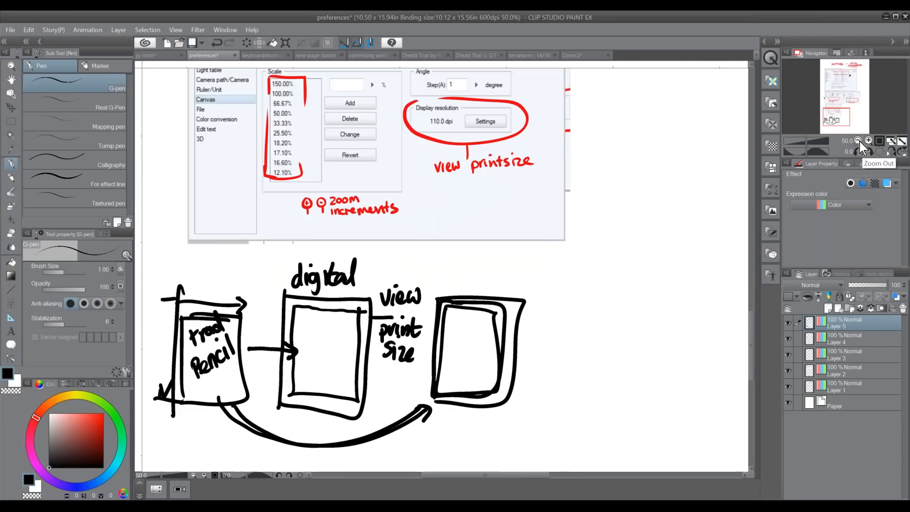
click(859, 141)
click(858, 141)
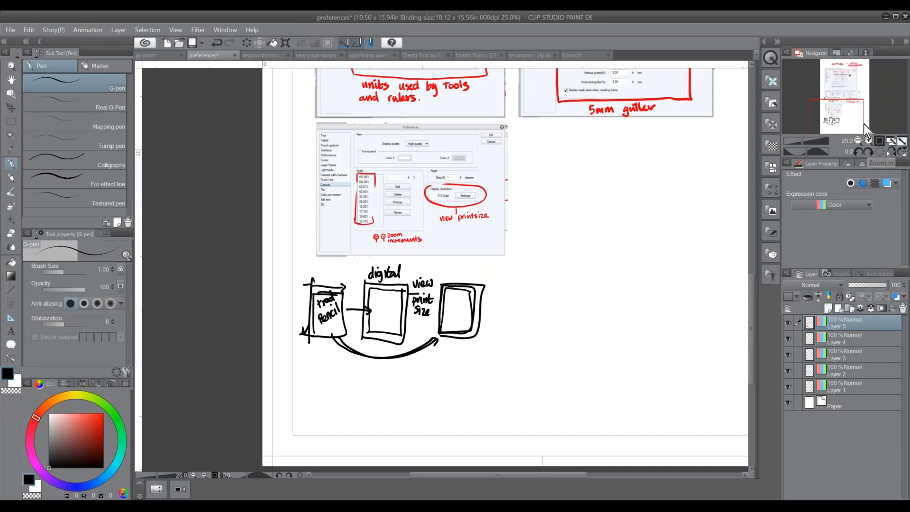
Step: Display the page at print size and bring its "Settings – useful preferences" heading into view
click(176, 30)
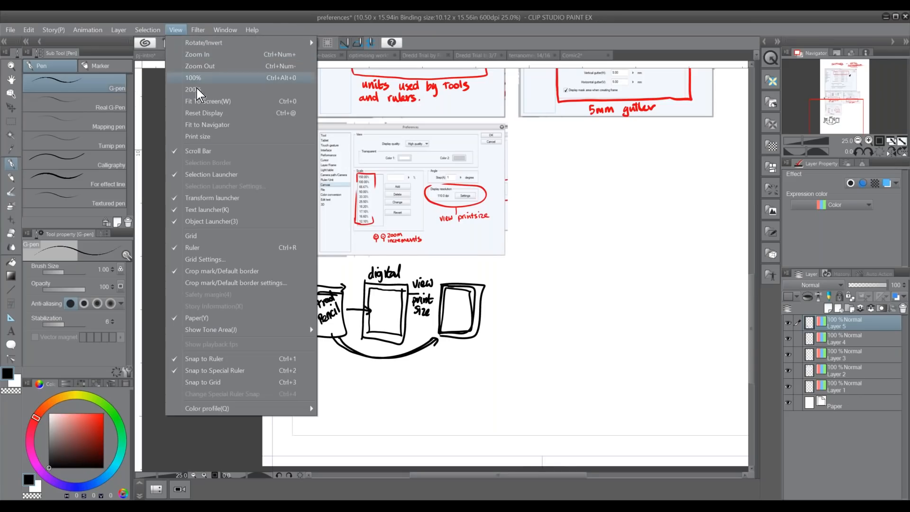
click(235, 136)
drag(522, 301, 394, 433)
drag(448, 328, 445, 488)
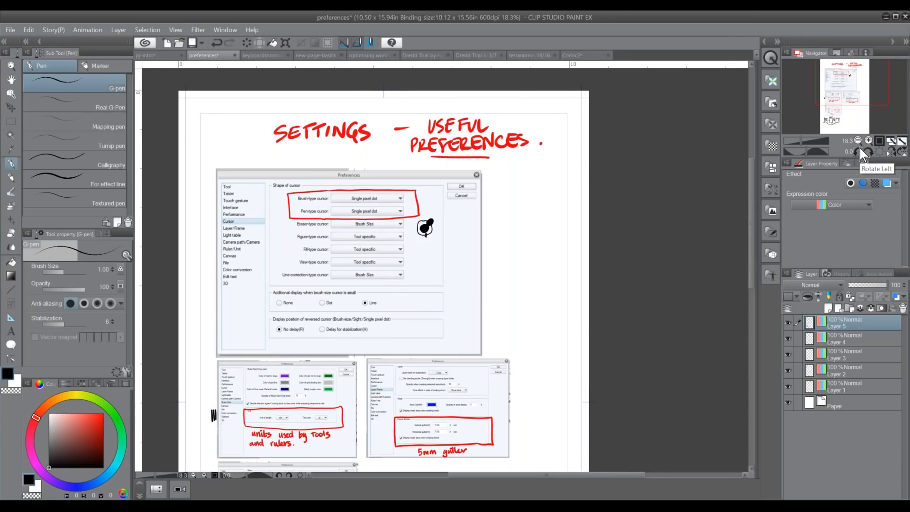
Step: Enlarge the page to 33.3% and review the cursor, unit, gutter and canvas preference screenshots
click(869, 140)
click(869, 142)
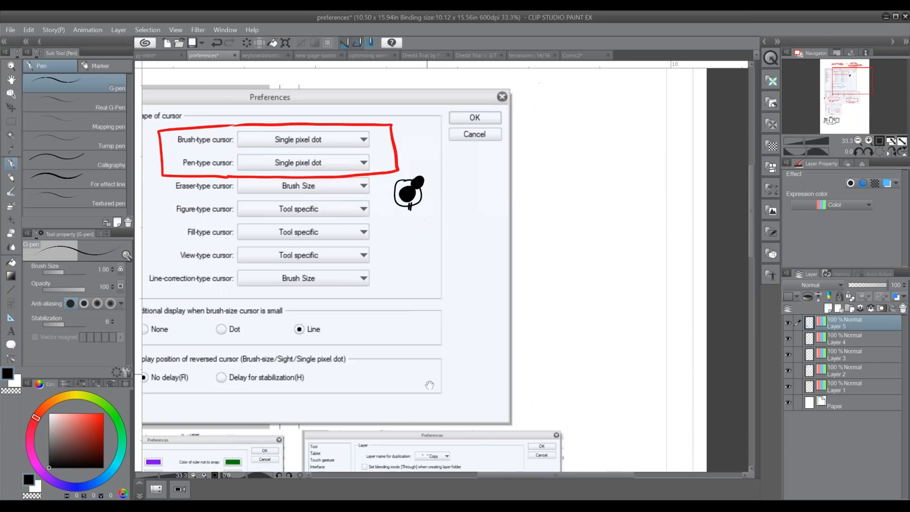
drag(444, 464, 470, 247)
drag(421, 428, 501, 313)
drag(487, 366, 493, 345)
drag(476, 377, 482, 364)
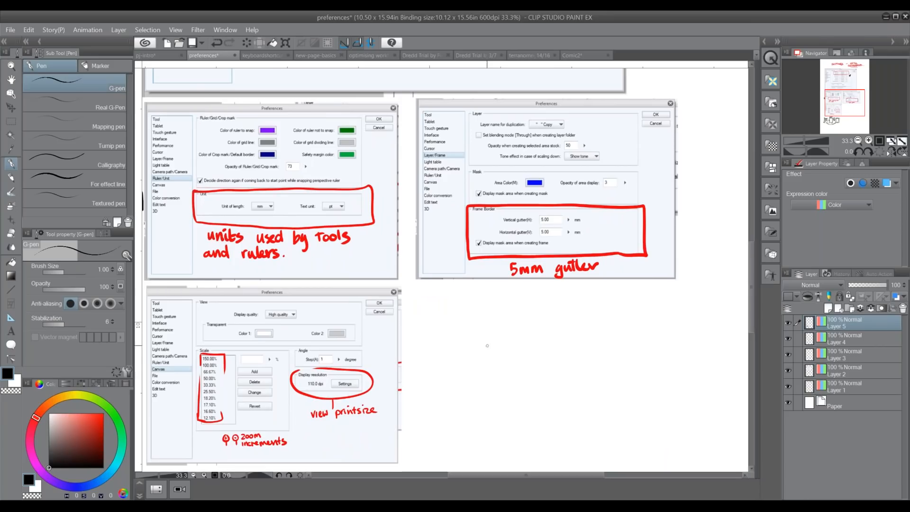
Step: Switch to the keyboardshortcuts document and view its Keyboard Shortcuts notes
click(266, 56)
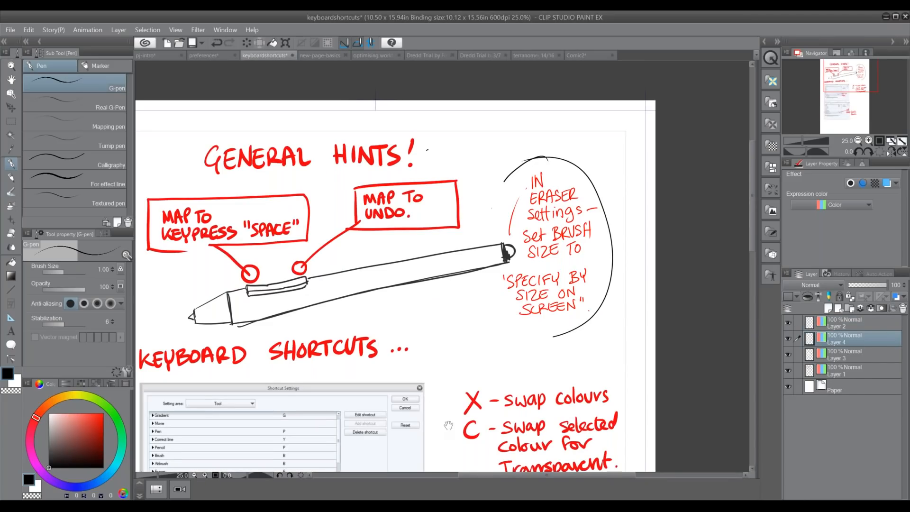
scroll(460, 413, down, 5)
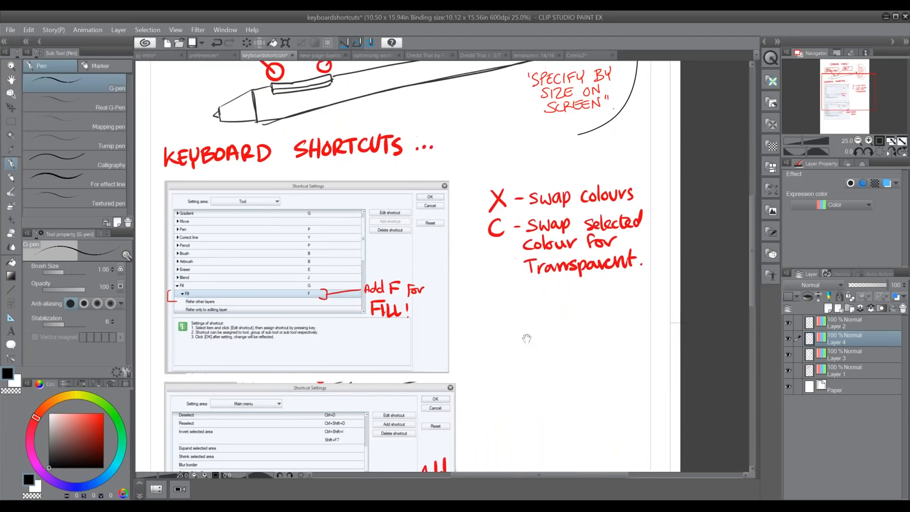
drag(524, 346, 525, 331)
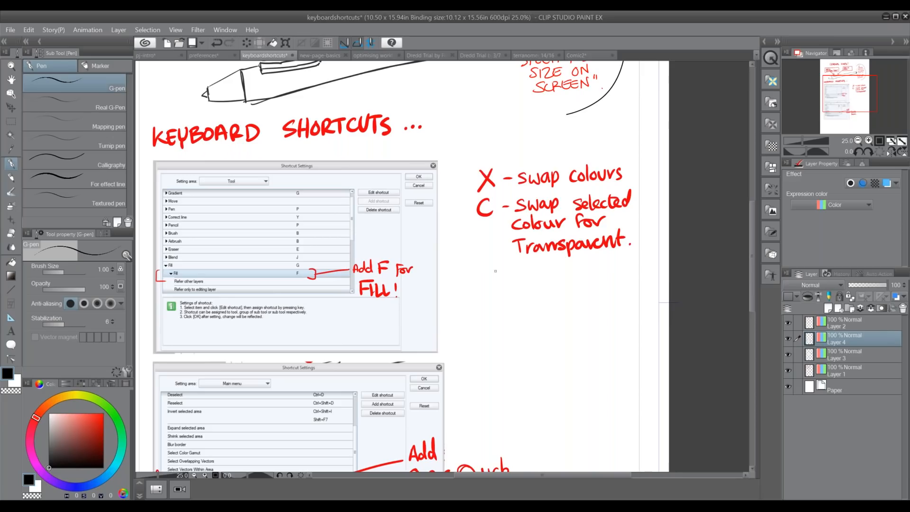
Step: Sketch a small black scribble and an oval with a smaller mark inside it below the "Transparent" note
drag(497, 280, 497, 284)
mouse_move(524, 284)
mouse_down()
mouse_move(535, 317)
mouse_move(521, 284)
mouse_up()
key(f)
key(p)
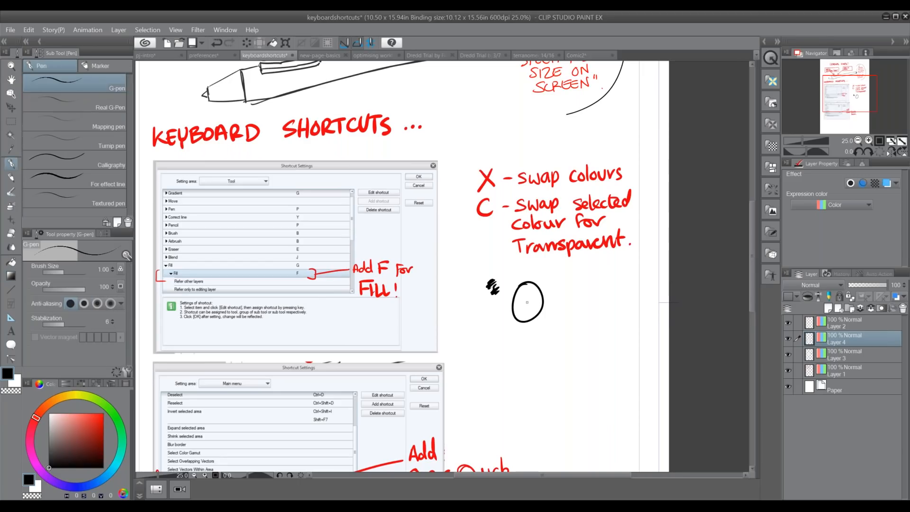
mouse_move(524, 295)
mouse_down()
mouse_move(521, 311)
mouse_move(530, 297)
mouse_up()
Step: Open the Shortcut Settings for the Tool area and expand the Fill group to show its sub tools
key(space)
drag(456, 365, 470, 329)
click(11, 30)
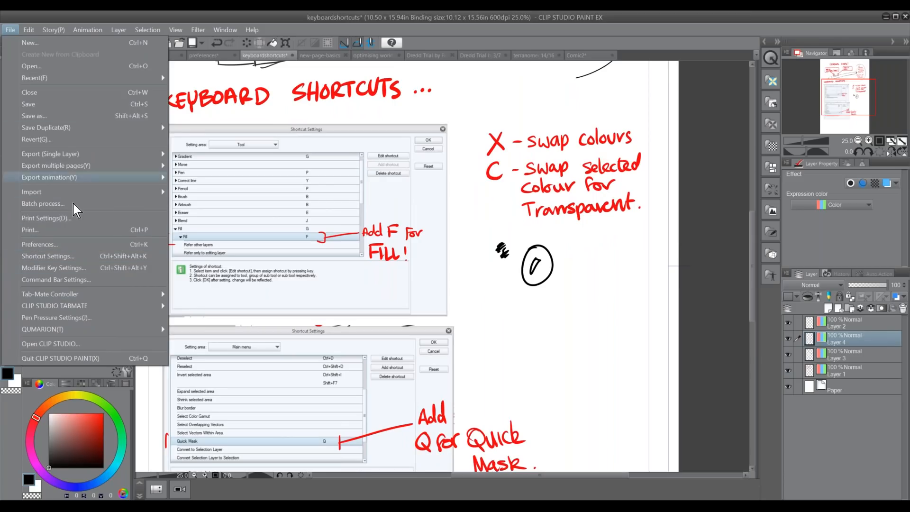
click(116, 257)
click(369, 140)
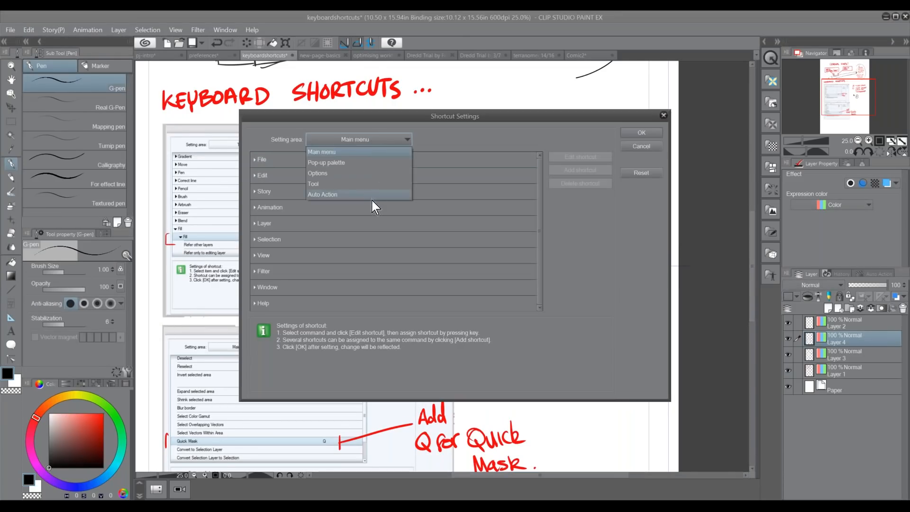
click(377, 184)
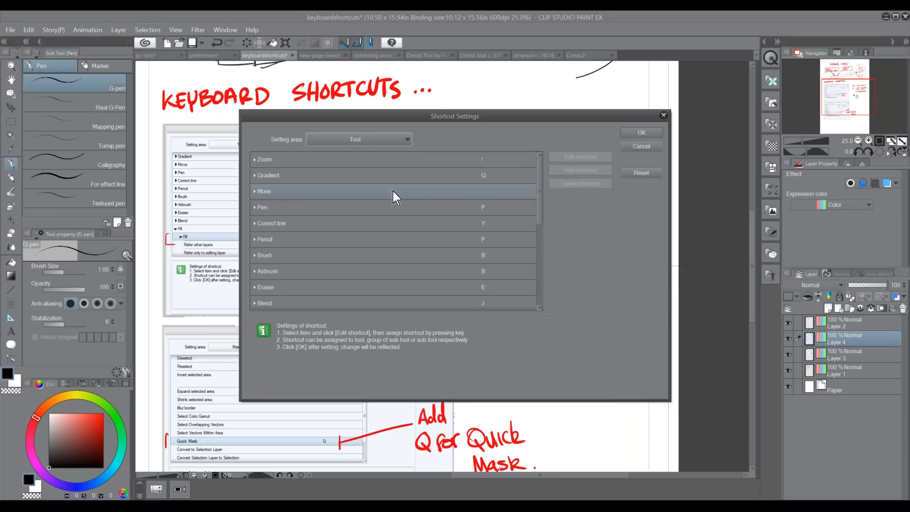
scroll(538, 237, down, 3)
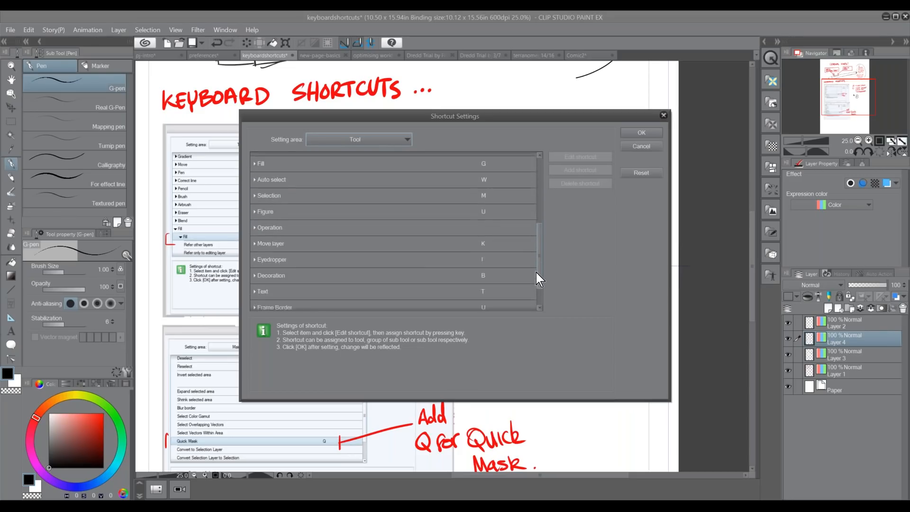
click(254, 189)
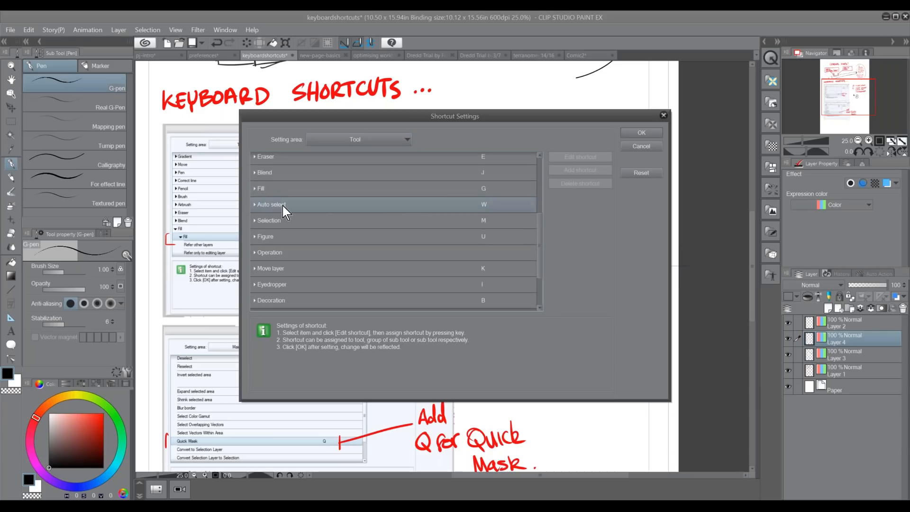
click(254, 189)
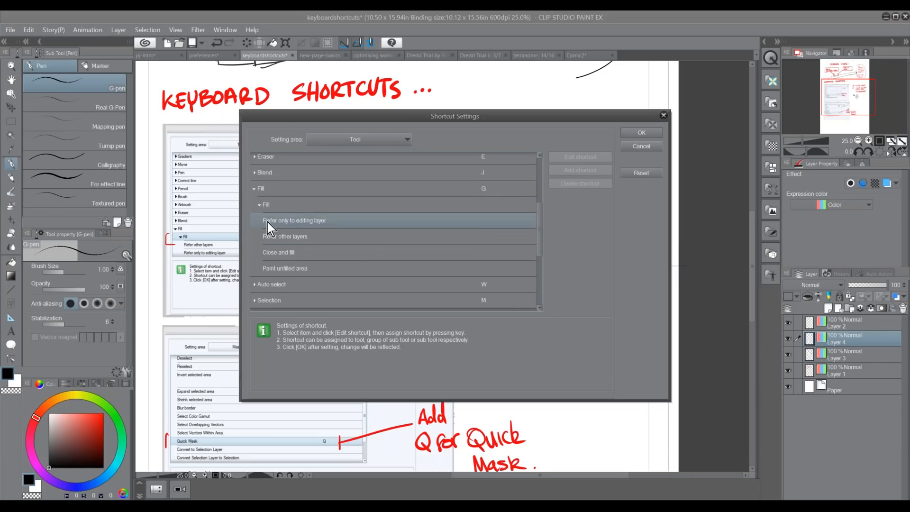
click(260, 205)
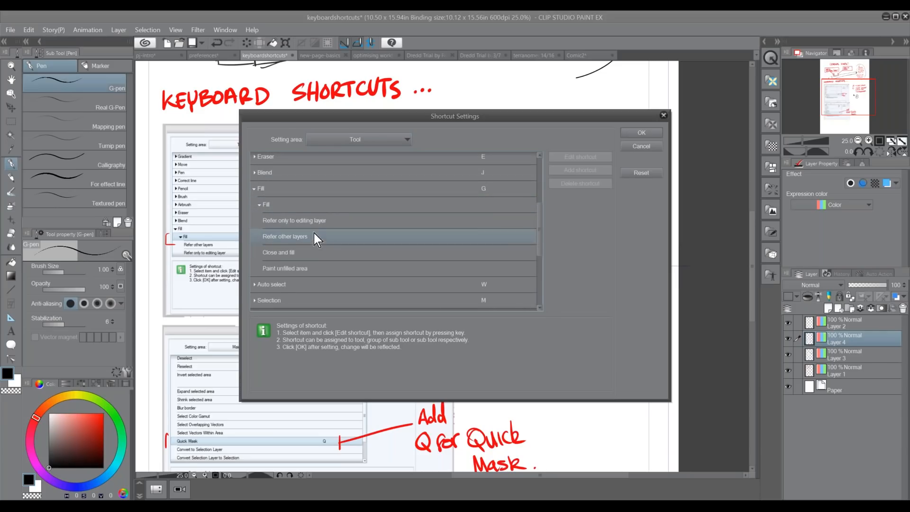
Step: Assign F as the shortcut for the Fill tool group and apply the shortcut settings
click(342, 189)
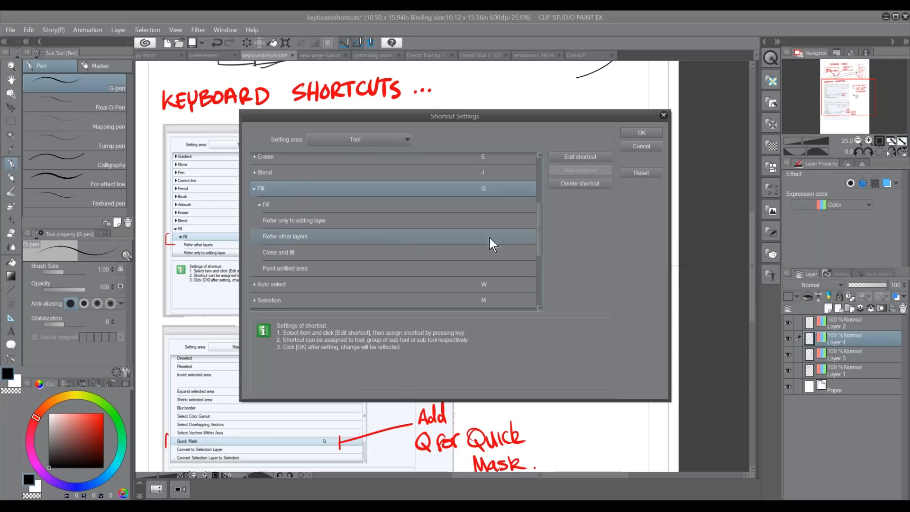
mouse_move(540, 242)
mouse_down()
mouse_move(537, 284)
mouse_move(533, 193)
mouse_move(525, 229)
mouse_up()
click(570, 158)
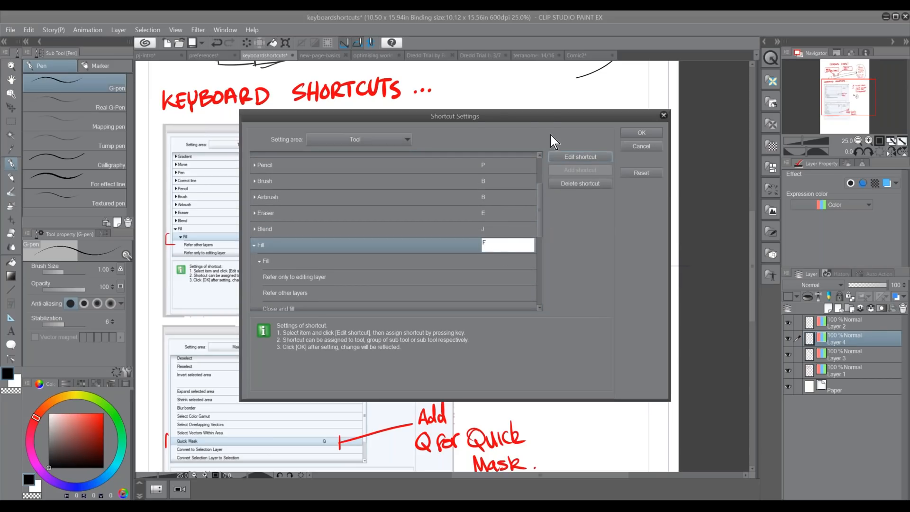
click(545, 115)
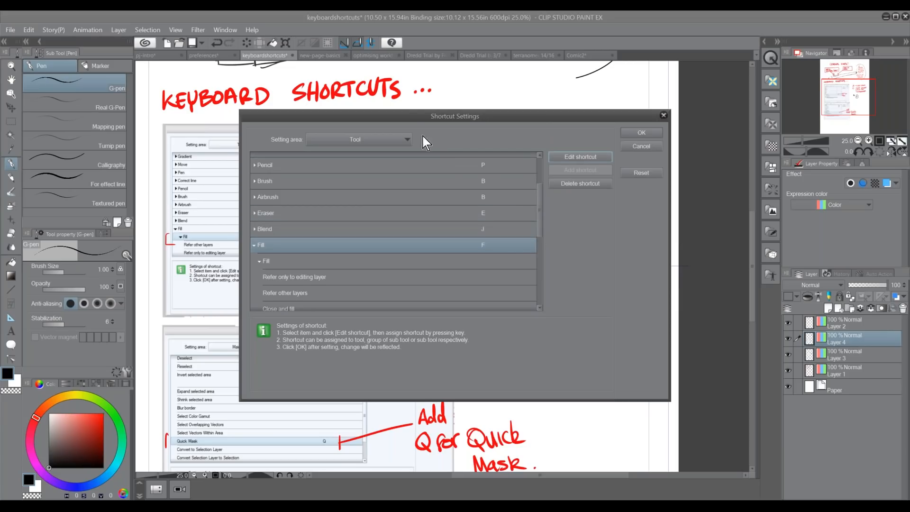
drag(403, 121, 243, 122)
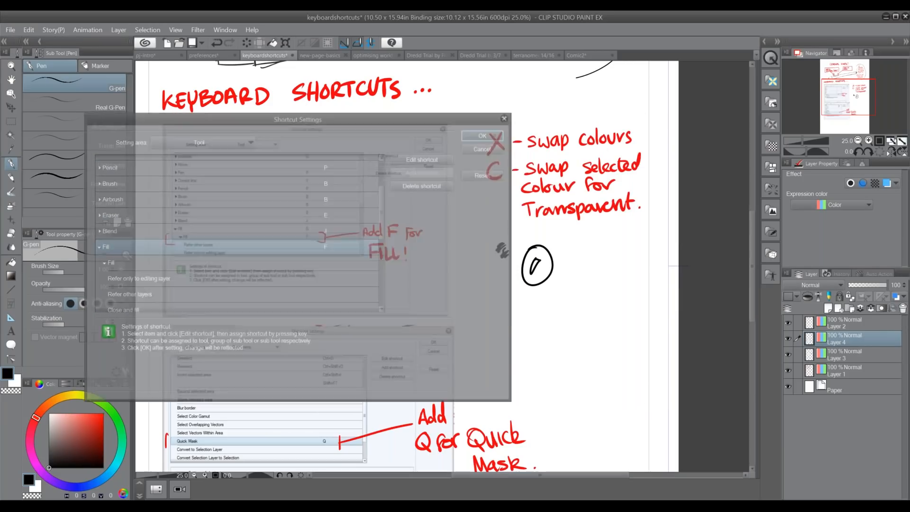
Step: Draw a larger oval below the small sketches and fill it with black using the Fill tool
mouse_move(504, 313)
mouse_down()
mouse_move(488, 341)
mouse_move(506, 315)
mouse_up()
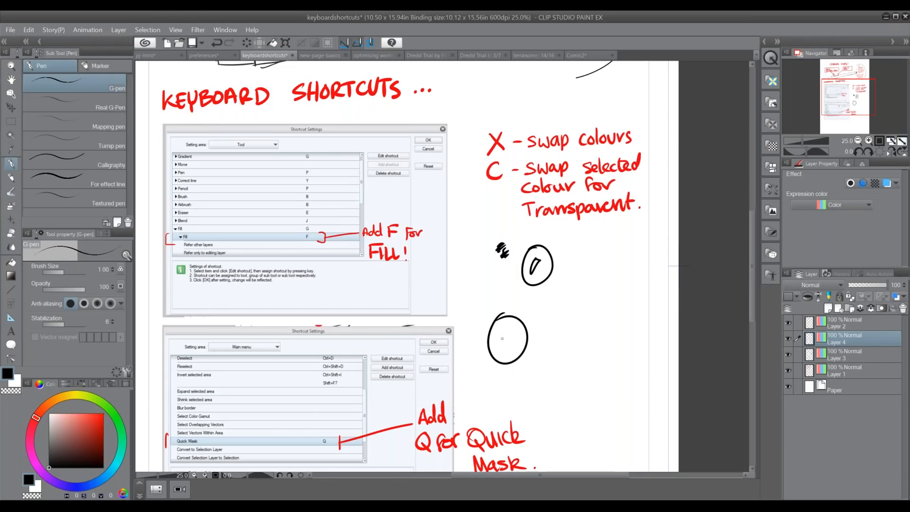
key(f)
click(515, 335)
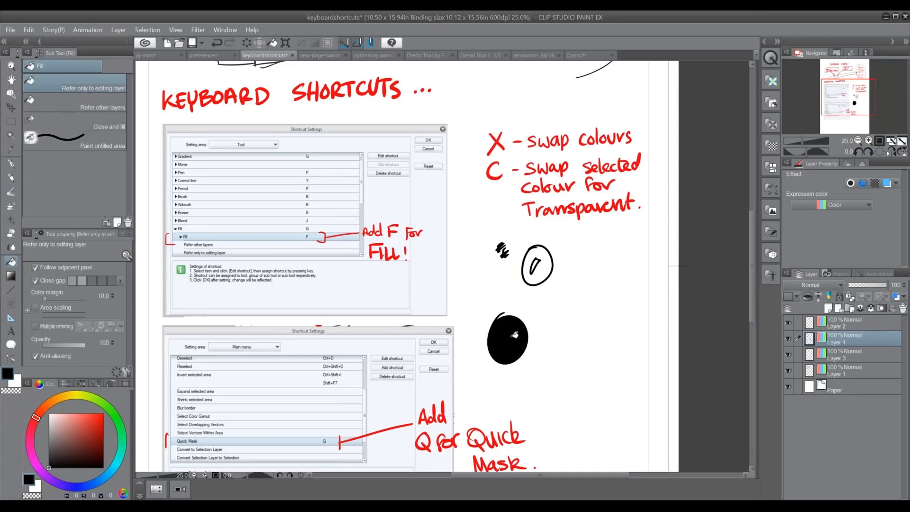
Step: Draw a lobed shape and a small oval with the G-pen beside the large black oval, and fill both with black
key(p)
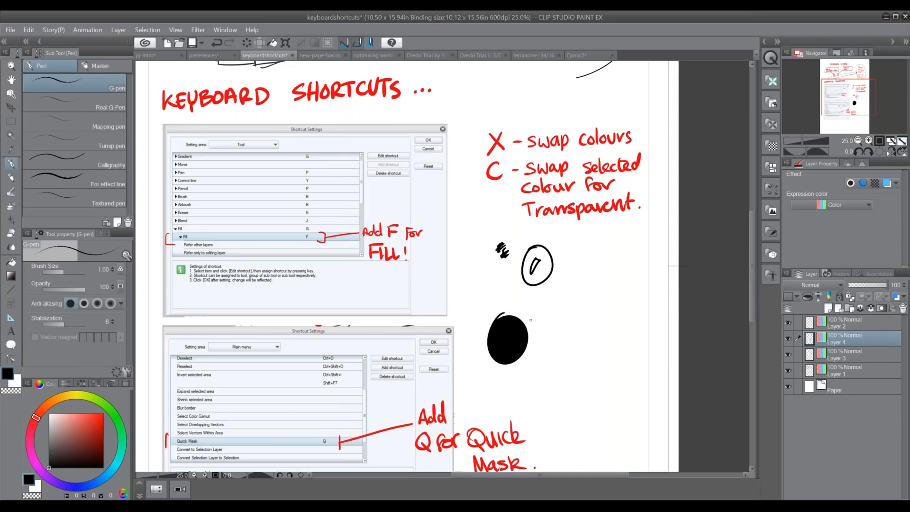
mouse_move(566, 298)
mouse_down()
mouse_move(560, 338)
mouse_move(565, 318)
mouse_up()
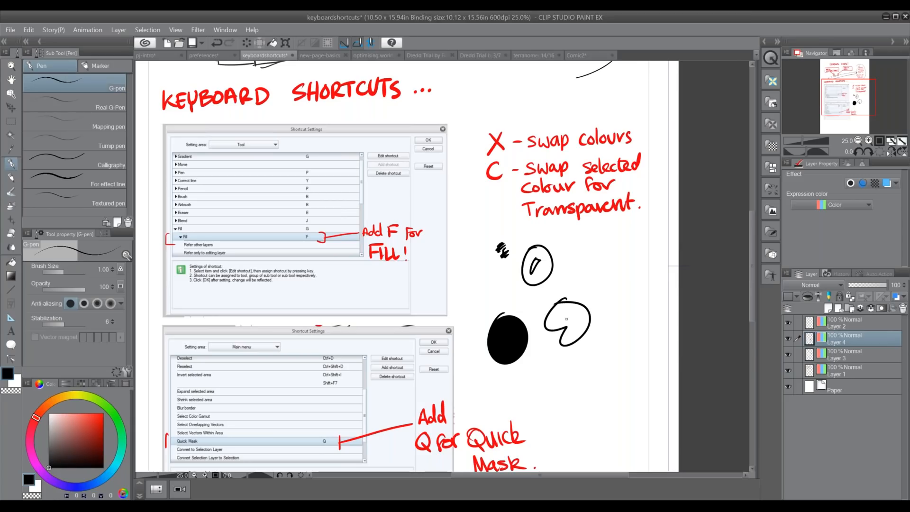
key(g)
click(566, 319)
key(p)
drag(543, 350, 541, 352)
key(g)
click(546, 366)
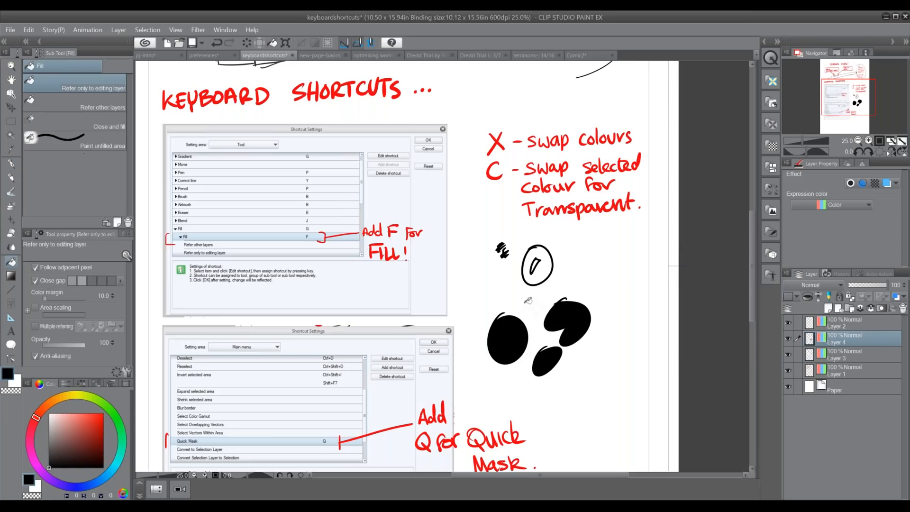
Step: Draw a small circle between the black shapes and the upper oval, fill it with black, and add a short stroke beneath it
key(p)
drag(527, 294, 526, 296)
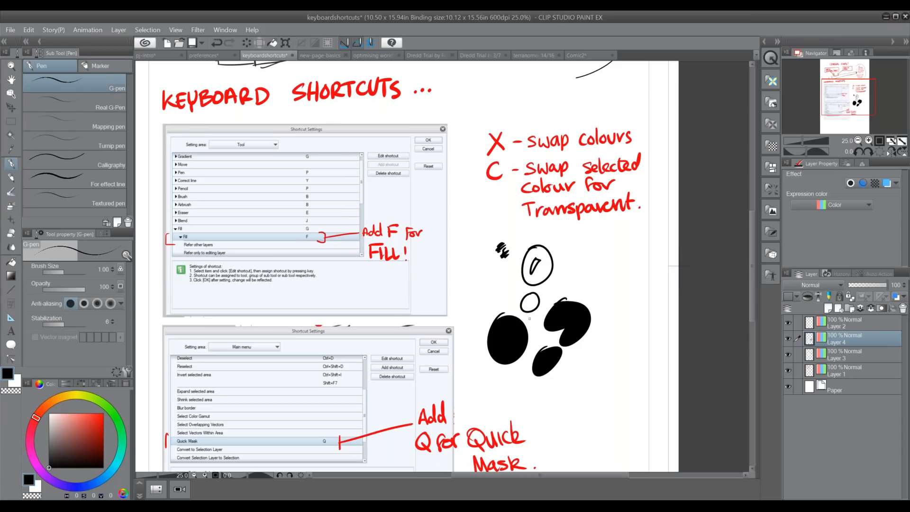
key(g)
key(p)
key(g)
click(532, 304)
key(p)
key(g)
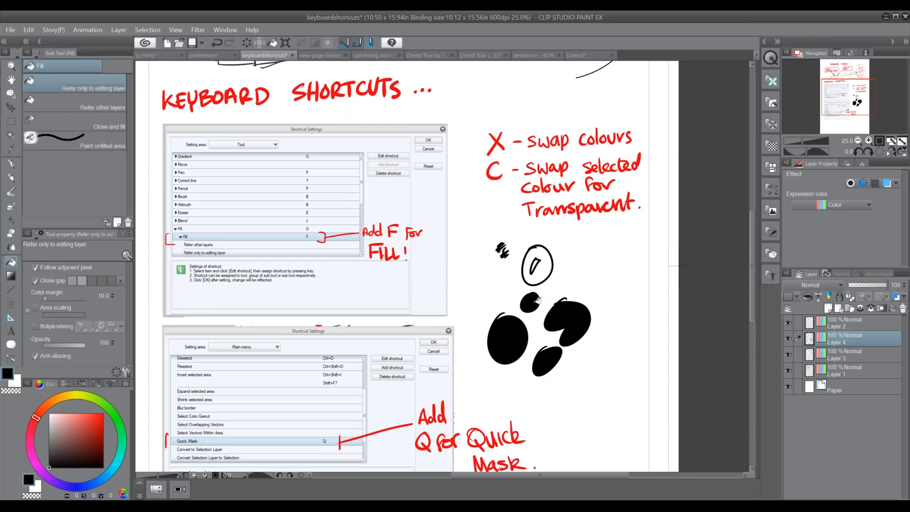
key(p)
drag(539, 312, 525, 327)
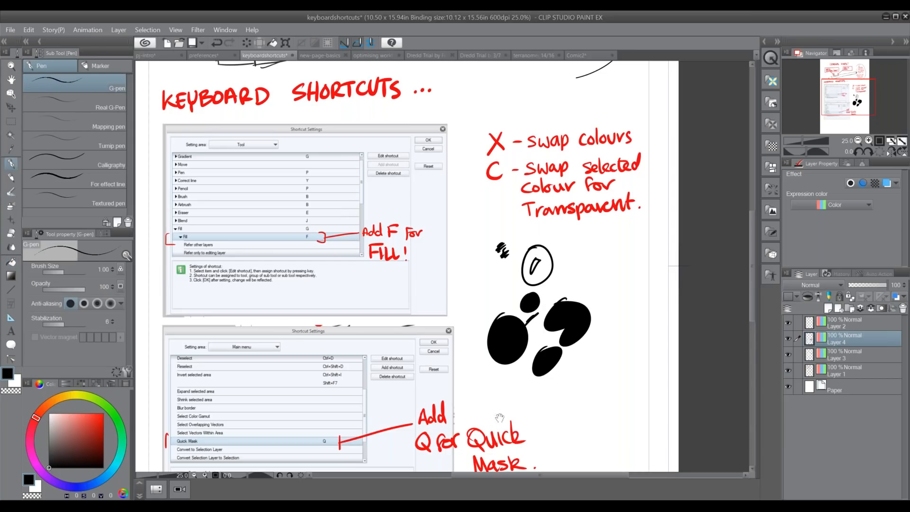
Step: Select a rectangular area over the lower part of the Quick Mask screenshot, hatch inside it with the G-pen and delete the hatching
scroll(498, 408, down, 5)
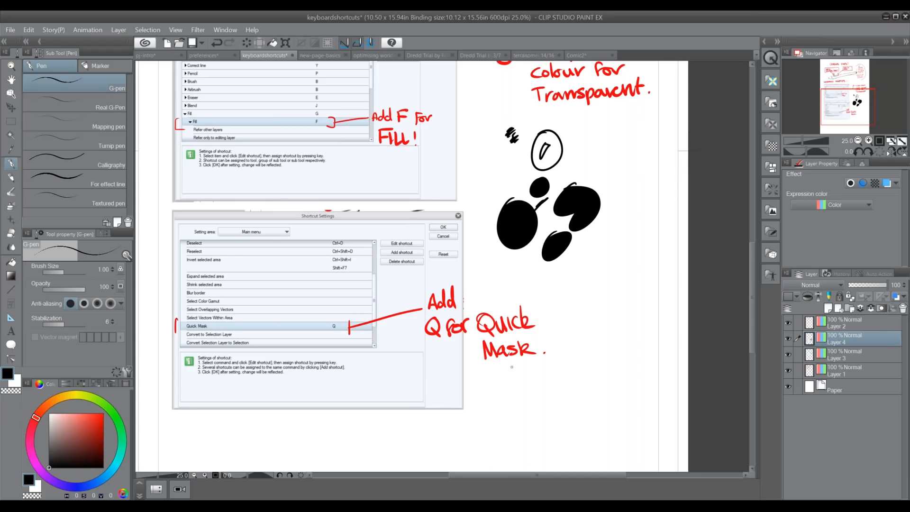
click(16, 117)
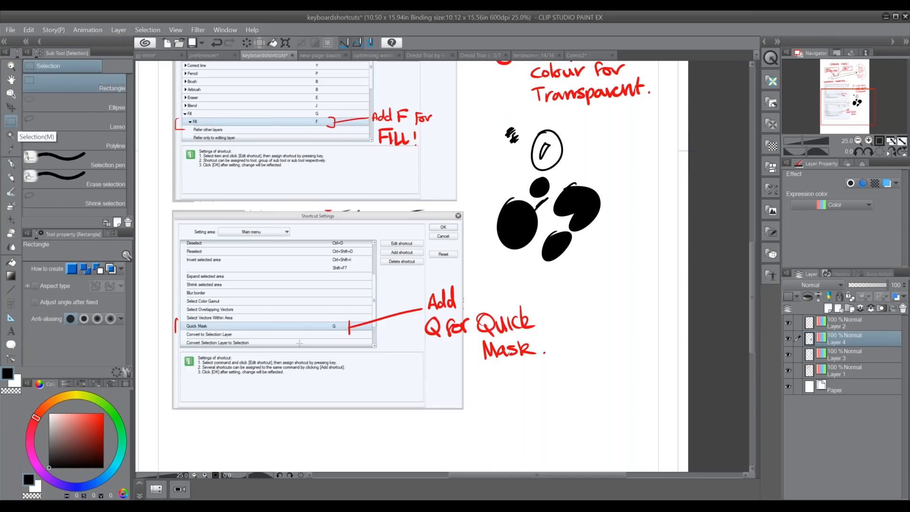
drag(291, 343, 400, 398)
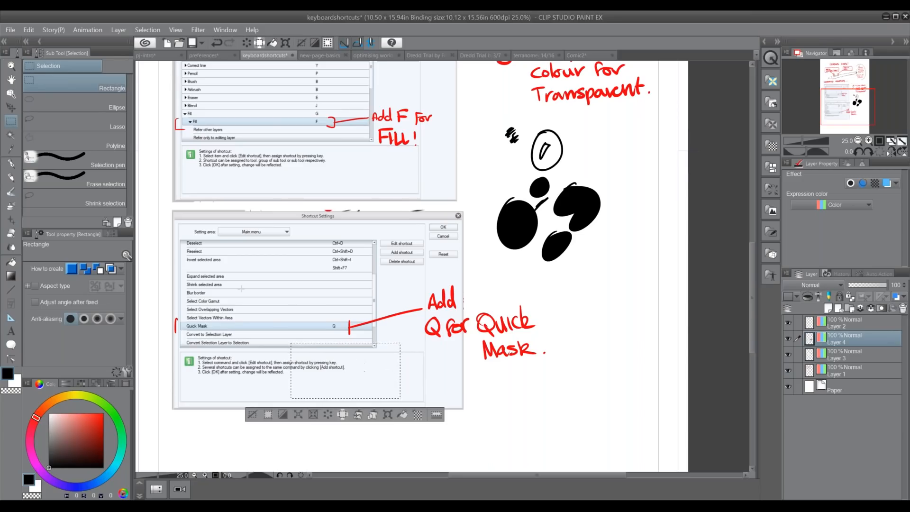
click(14, 164)
mouse_move(303, 344)
mouse_down()
mouse_move(300, 386)
mouse_move(361, 397)
mouse_move(385, 378)
mouse_up()
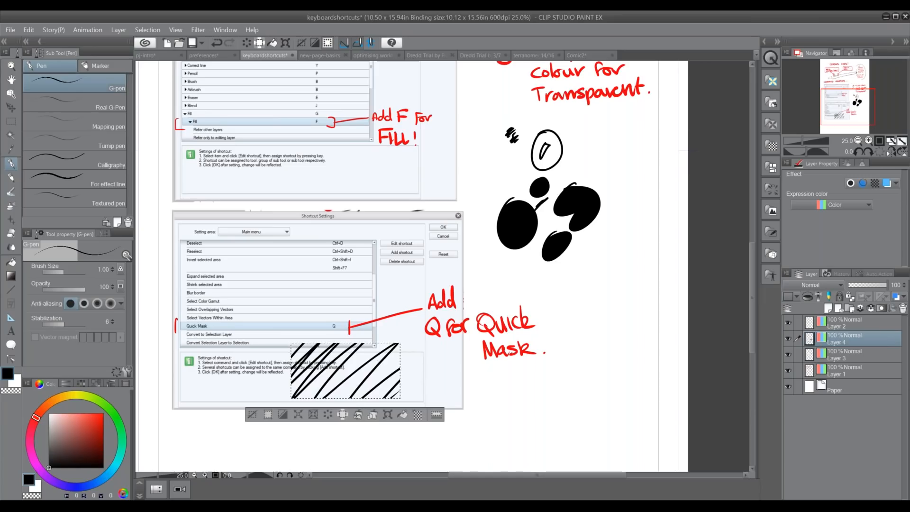
key(Delete)
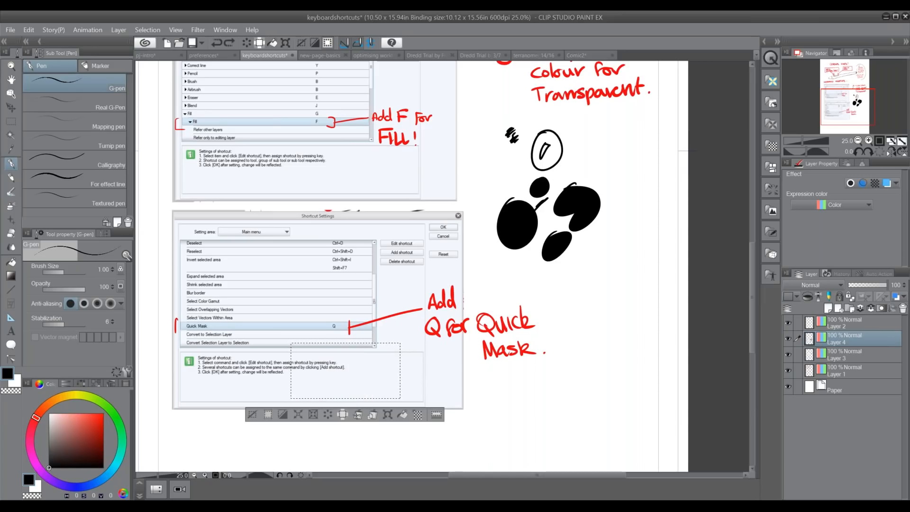
Step: Turn on Quick Mask for the rectangular selection and paint rough strokes with the G-pen to extend its corners
click(175, 29)
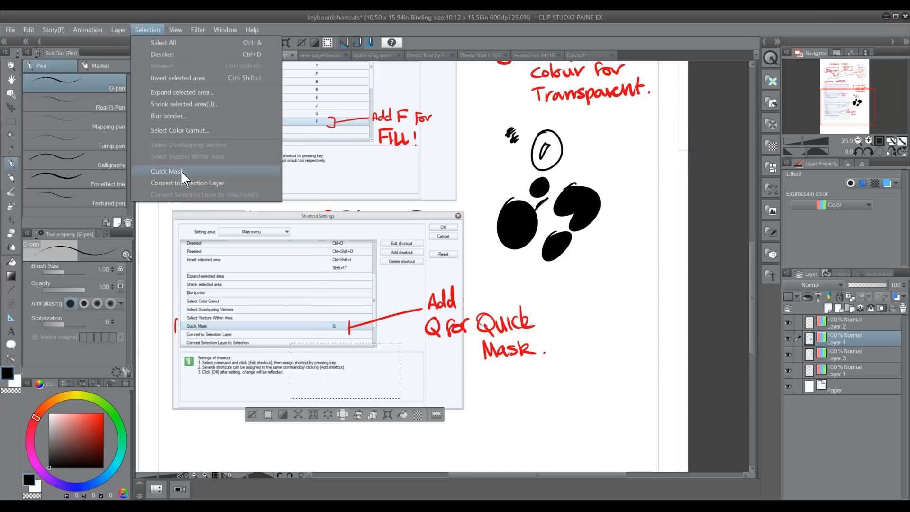
click(182, 171)
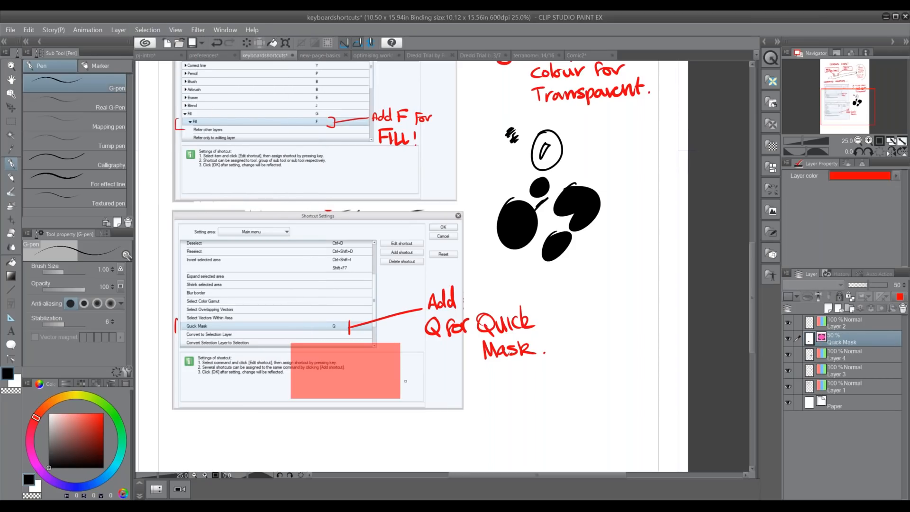
mouse_move(404, 377)
mouse_down()
mouse_move(415, 375)
mouse_move(390, 407)
mouse_up()
mouse_move(290, 384)
mouse_down()
mouse_move(277, 409)
mouse_move(293, 411)
mouse_move(278, 414)
mouse_move(284, 389)
mouse_move(275, 396)
mouse_up()
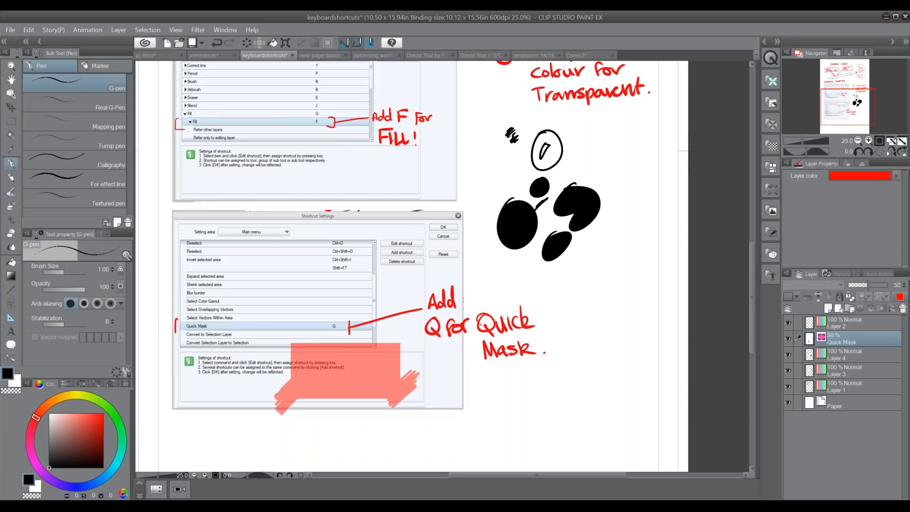
mouse_move(412, 374)
mouse_down()
mouse_move(403, 366)
mouse_move(407, 340)
mouse_move(402, 347)
mouse_up()
drag(298, 339, 280, 352)
Step: Turn off Quick Mask, hatch inside the extended selection with the G-pen and deselect the area
click(155, 32)
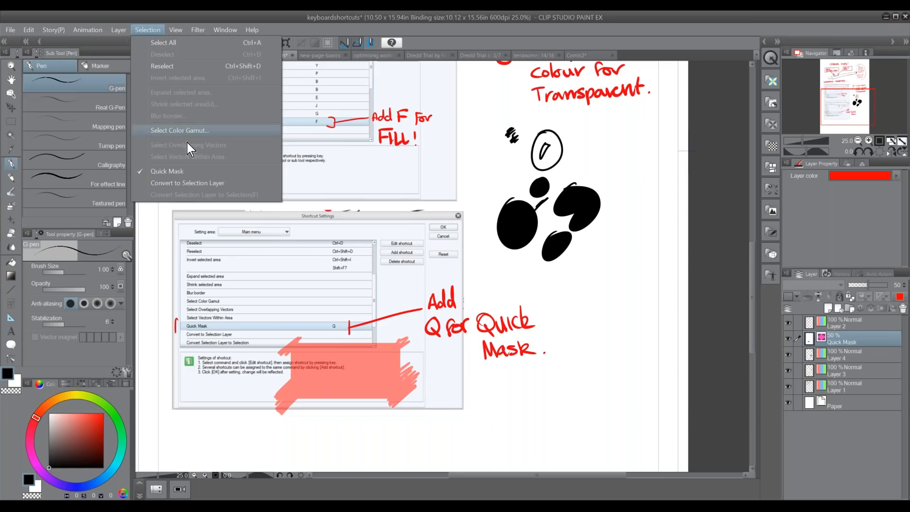
click(193, 173)
mouse_move(293, 358)
mouse_down()
mouse_move(305, 398)
mouse_move(290, 403)
mouse_move(299, 339)
mouse_move(320, 344)
mouse_move(338, 396)
mouse_up()
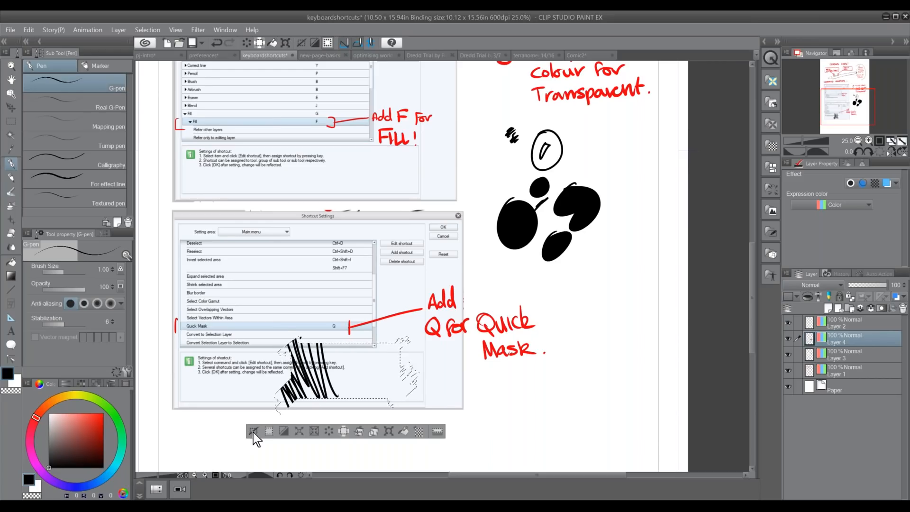
click(253, 432)
Step: Undo the hatching and the Quick Mask strokes back to the plain rectangular mask
key(ctrl+z)
key(ctrl+z)
key(ctrl+z)
key(ctrl+z)
key(ctrl+z)
key(ctrl+z)
key(q)
key(ctrl+z)
key(ctrl+z)
key(ctrl+z)
key(ctrl+z)
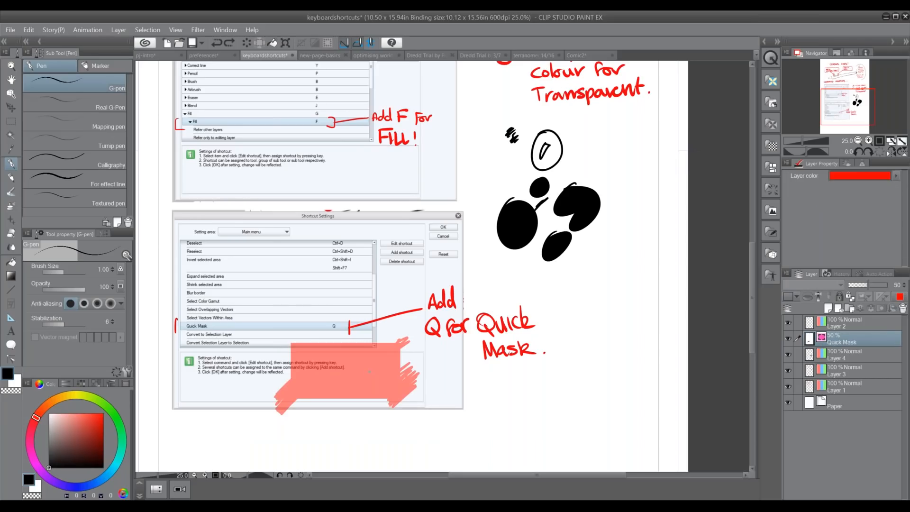
key(ctrl+z)
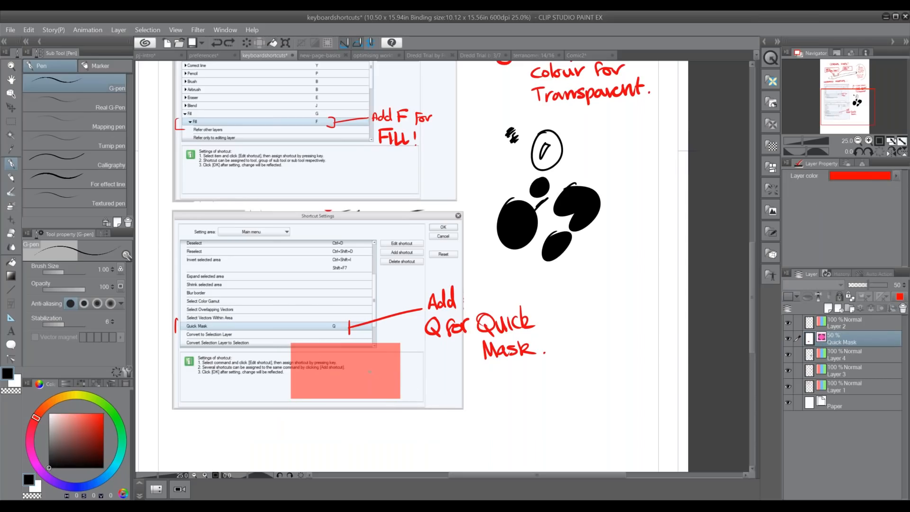
Step: Turn off Quick Mask and clear the rectangular selection
key(q)
click(147, 29)
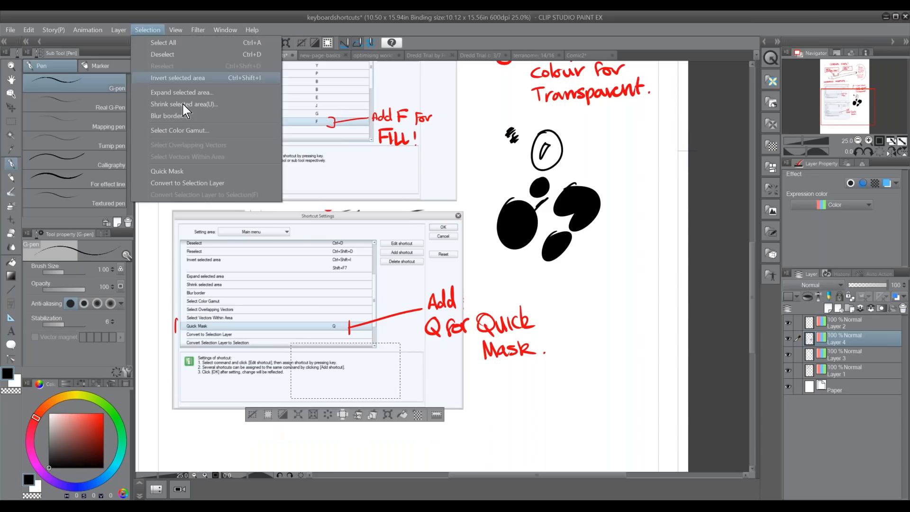
click(251, 416)
click(250, 415)
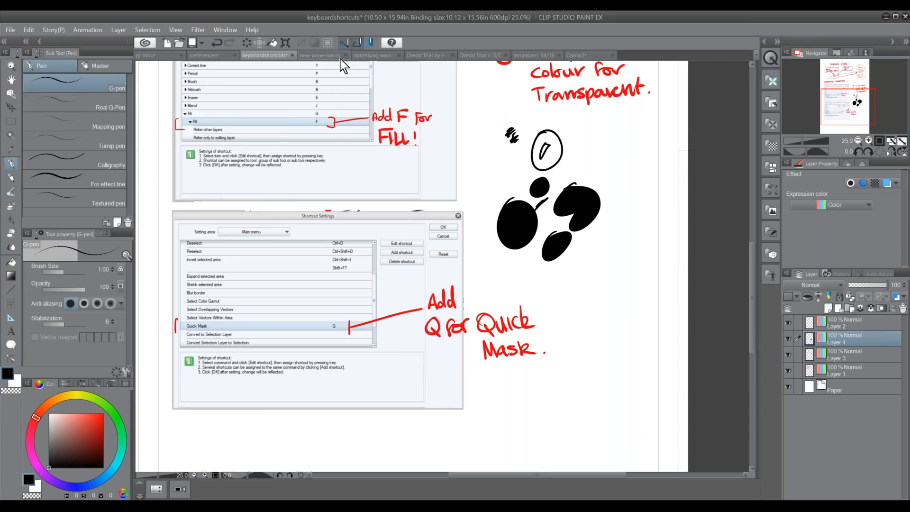
Step: Switch to the optimising workflow canvas at 33.3% zoom, and hide and restore the palettes around it
click(374, 56)
drag(456, 262, 352, 293)
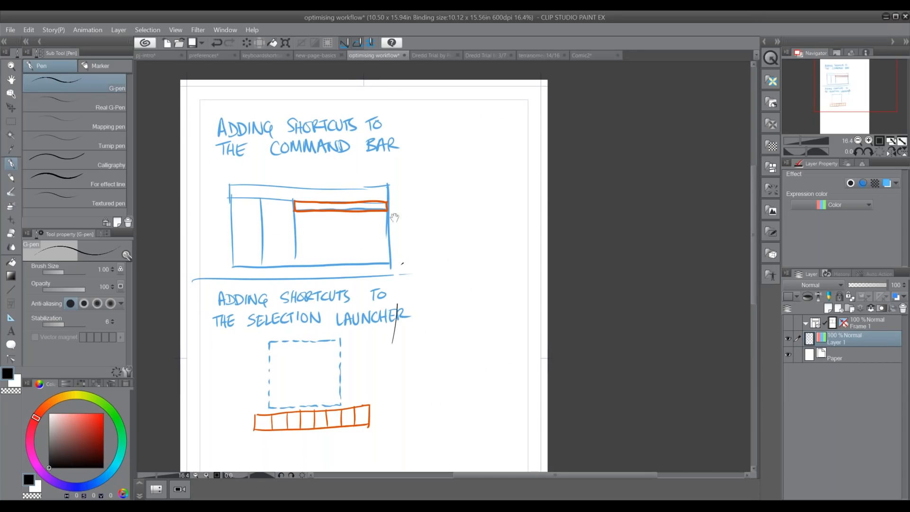
click(868, 141)
click(869, 141)
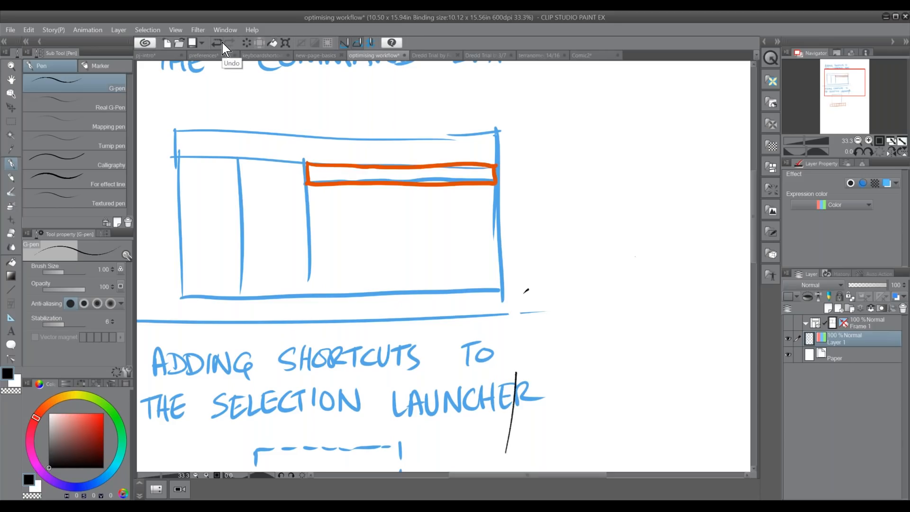
key(Tab)
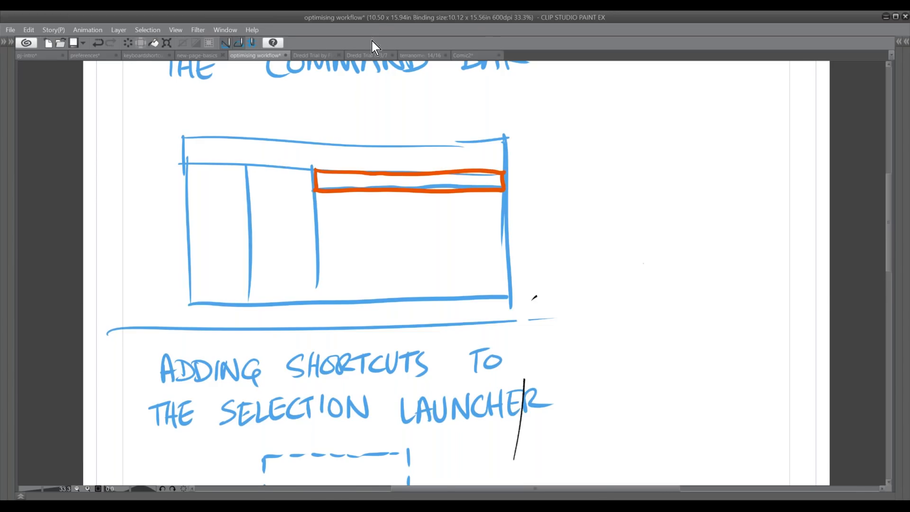
key(Tab)
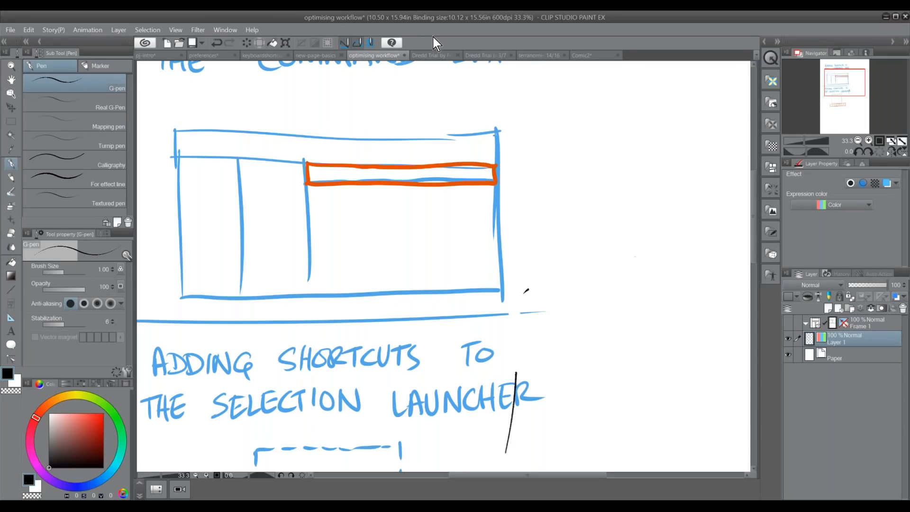
Step: Add the Pen tool to the command bar through the Tool category of the Command Bar Settings and close the settings
click(11, 30)
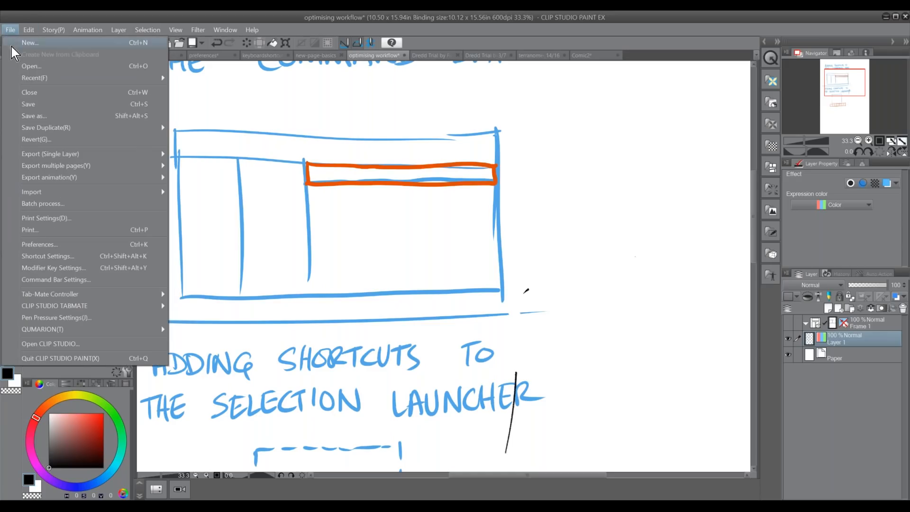
click(74, 281)
drag(432, 122, 345, 140)
click(340, 162)
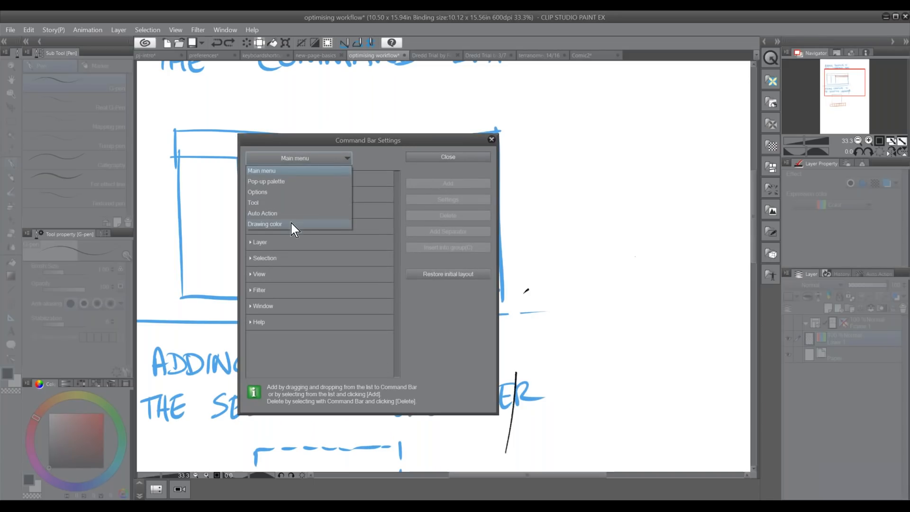
click(286, 207)
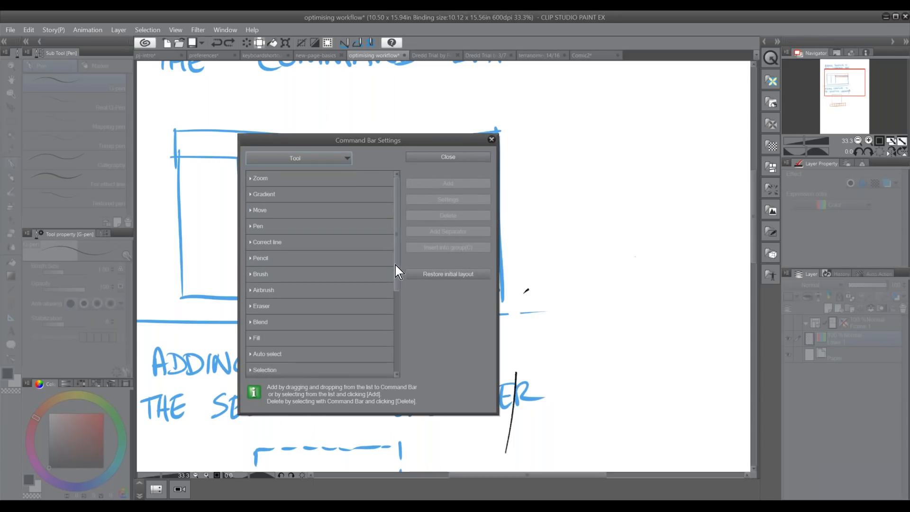
click(266, 228)
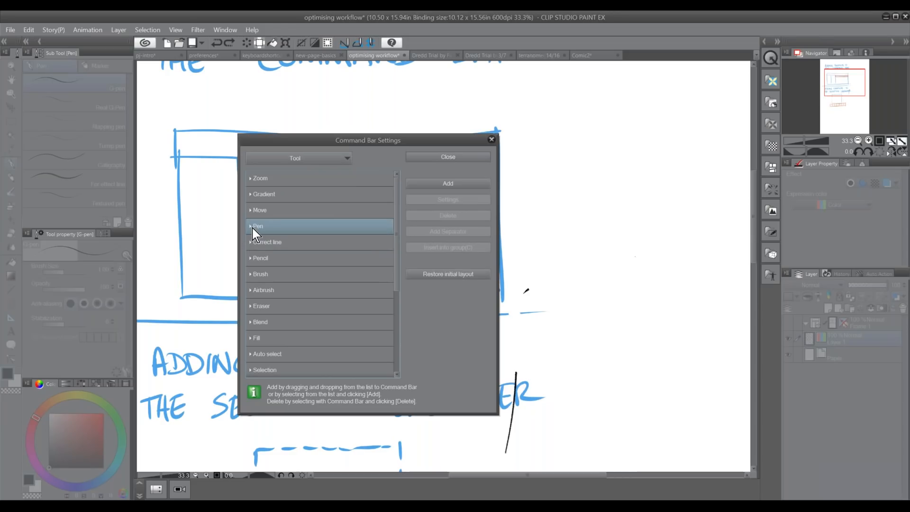
click(431, 183)
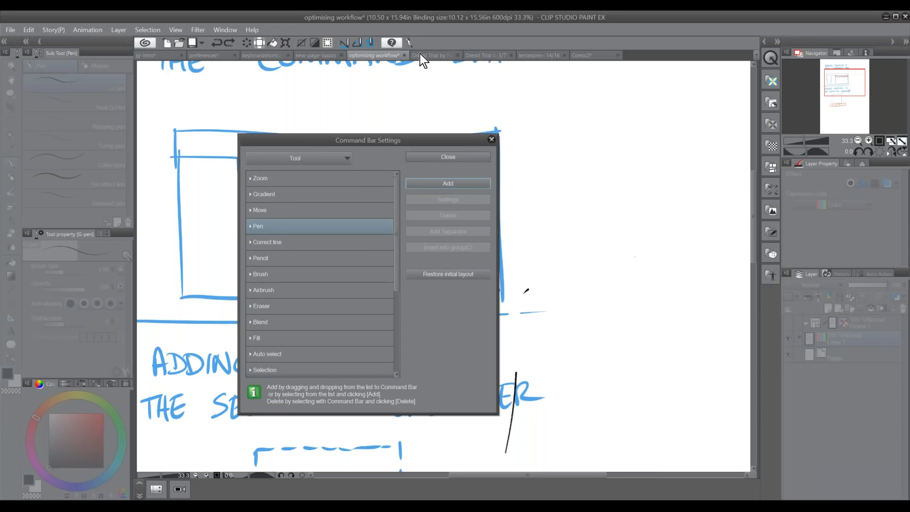
click(493, 140)
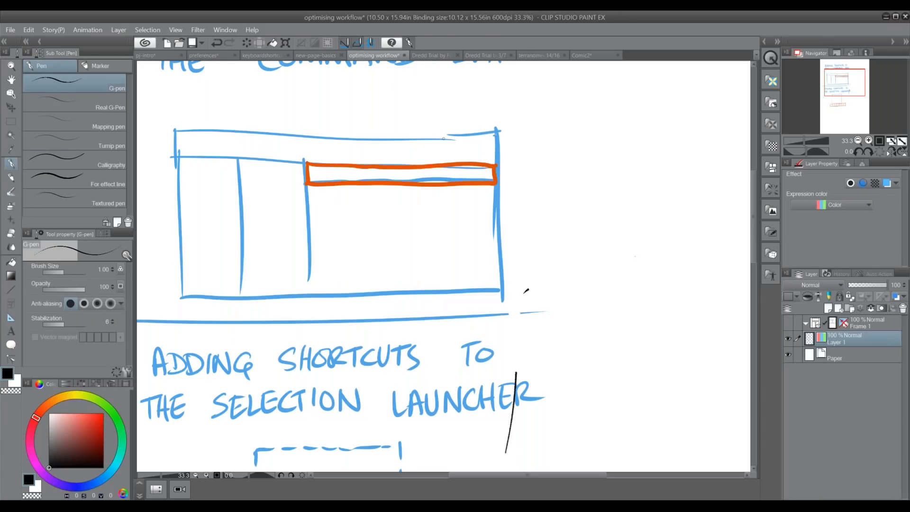
Step: With the palettes hidden, scribble a small black mark beside the interface sketch, and show the palettes again
key(Tab)
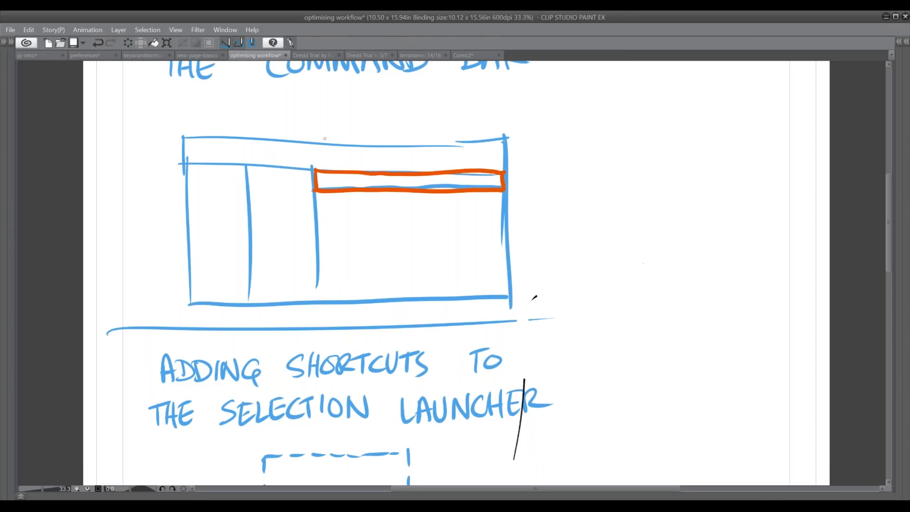
mouse_move(143, 176)
mouse_down()
mouse_move(143, 192)
mouse_move(160, 167)
mouse_move(152, 188)
mouse_up()
key(Tab)
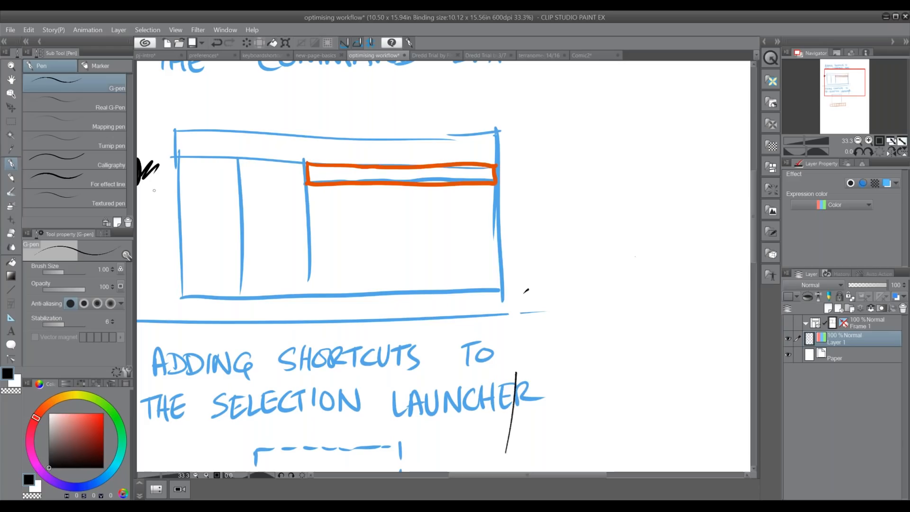
Step: Hide all palettes so that only the canvas and the command bar remain around the command bar sketch
click(10, 30)
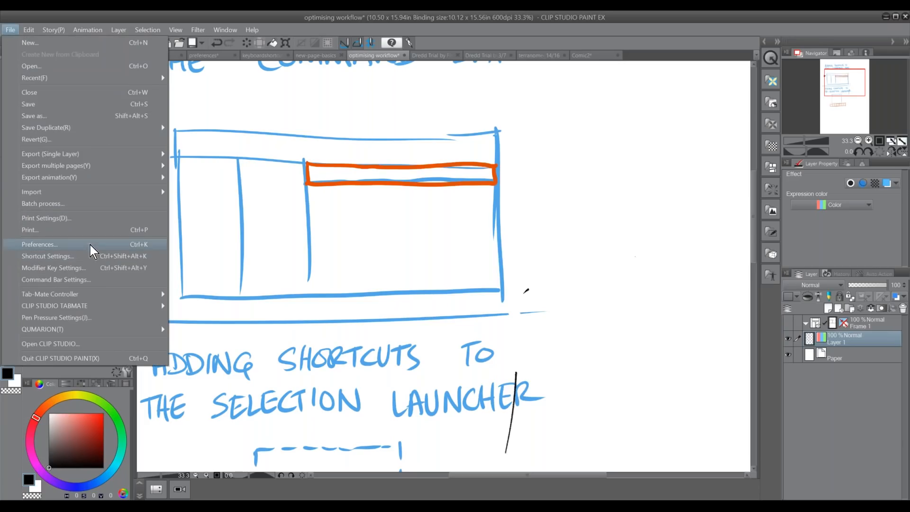
click(398, 221)
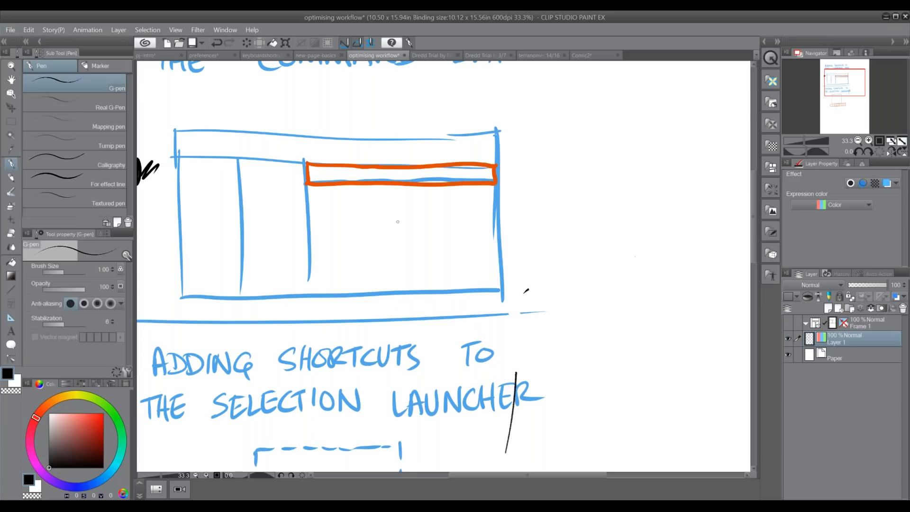
key(Tab)
drag(457, 219, 398, 299)
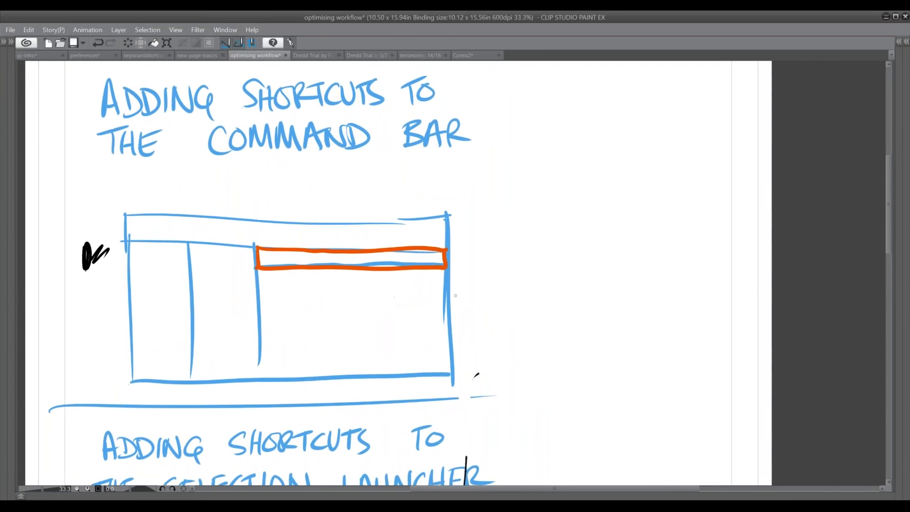
Step: Show the palettes again and make a rectangular selection over the dashed square in the selection launcher sketch
drag(443, 381, 442, 258)
key(Caps_Lock)
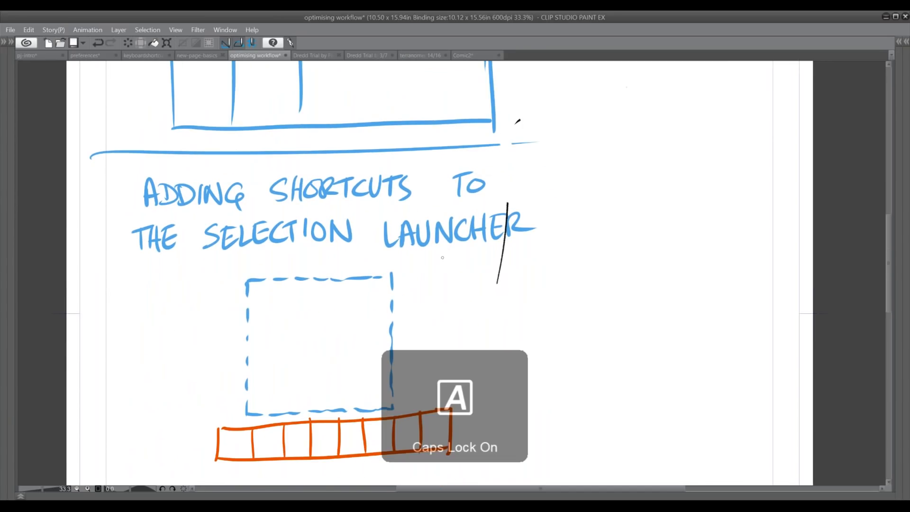
key(Caps_Lock)
key(Tab)
mouse_move(400, 324)
mouse_down()
mouse_move(455, 258)
mouse_move(417, 187)
mouse_up()
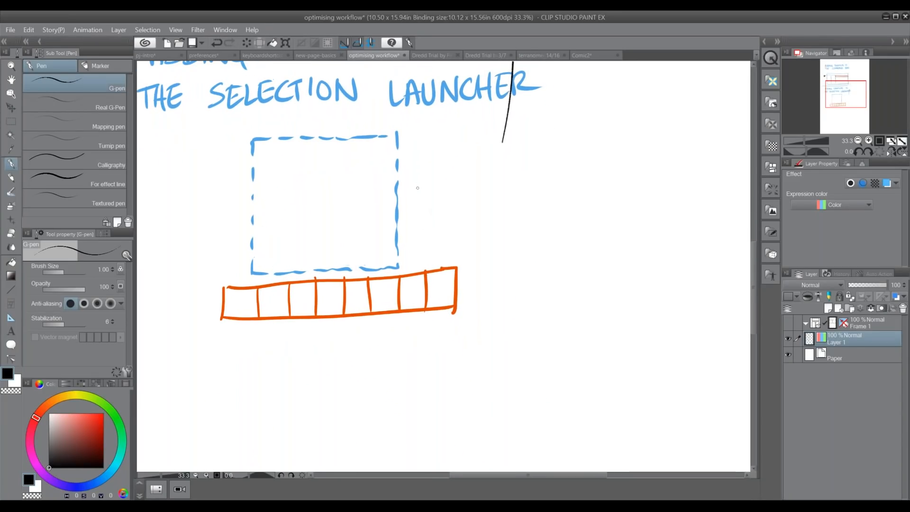
click(11, 121)
drag(253, 138, 399, 268)
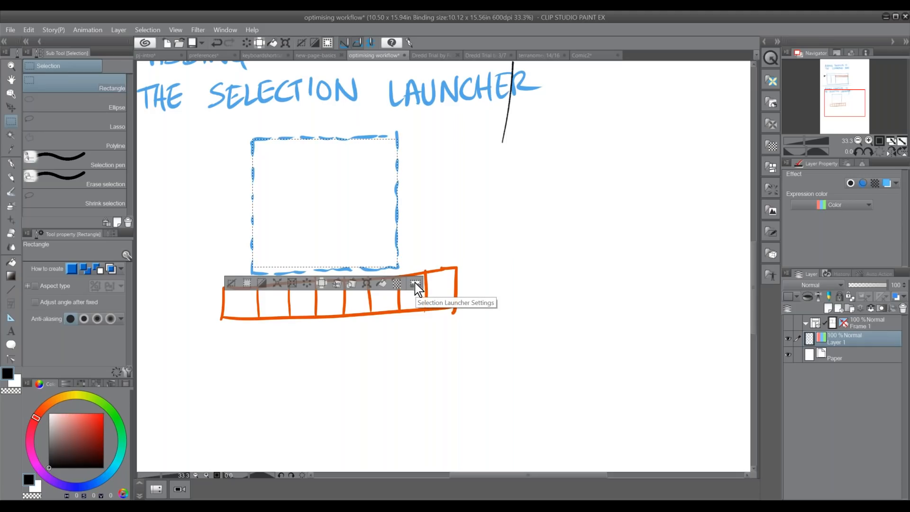
key(ctrl+d)
drag(320, 207, 400, 273)
key(ctrl+d)
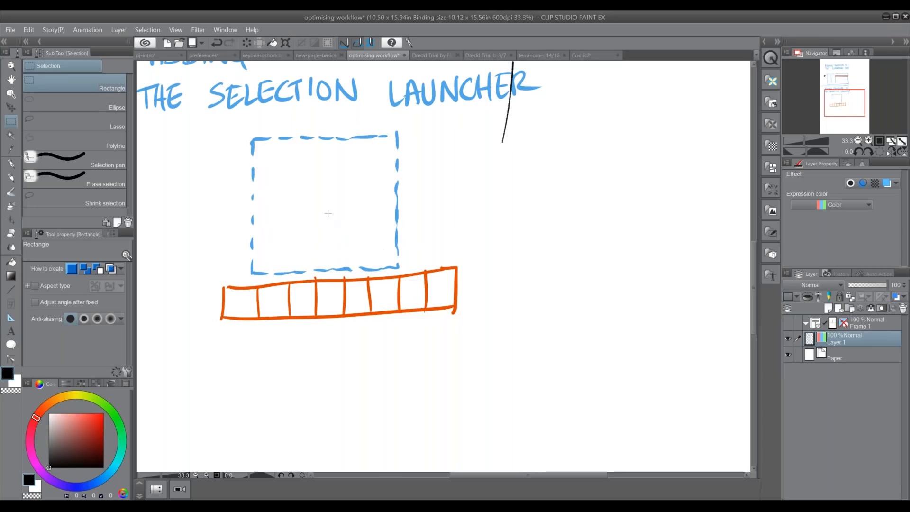
Step: Select the dashed square with a rectangle, fill it with black using the selection launcher, and undo the fill
drag(252, 138, 399, 267)
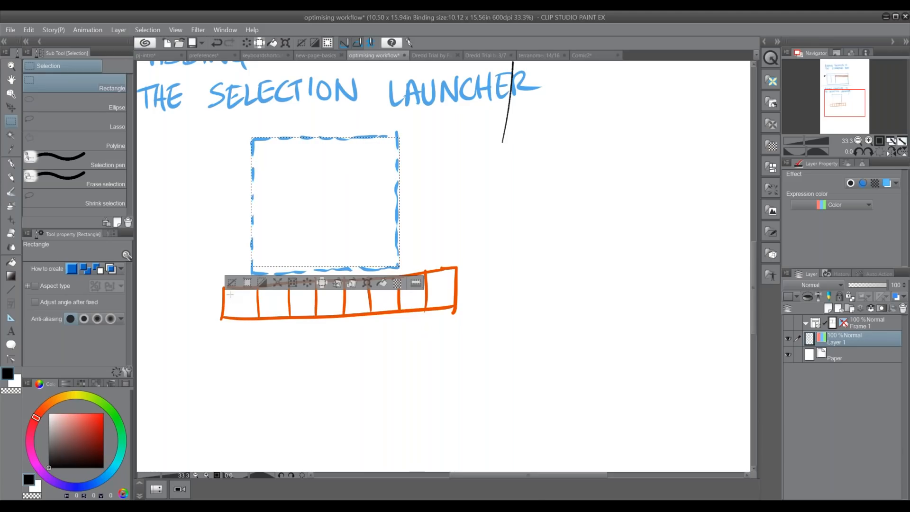
click(383, 283)
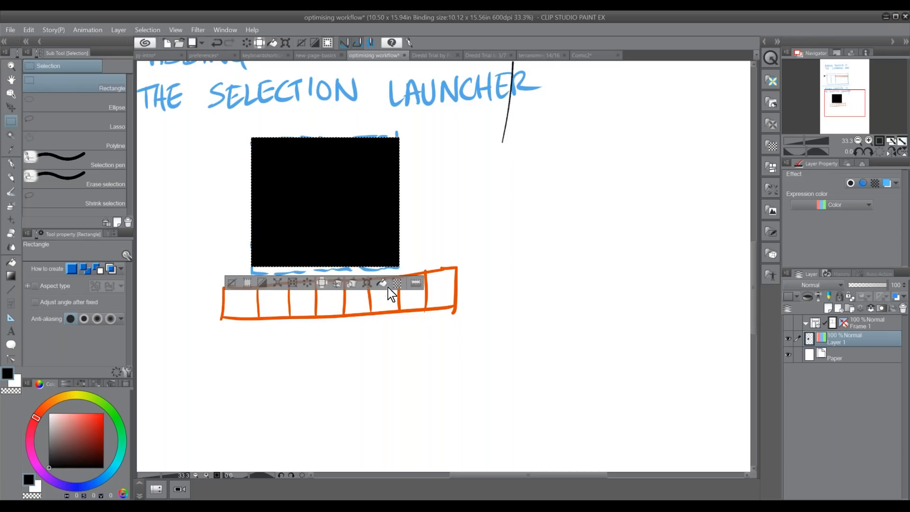
key(ctrl+z)
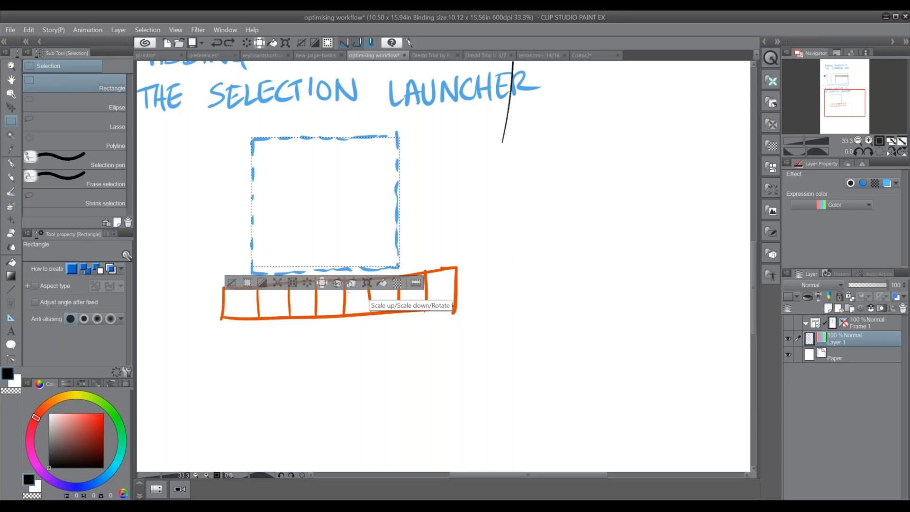
Step: Invert the square's selection with the selection launcher, invert it back, and deselect
click(263, 284)
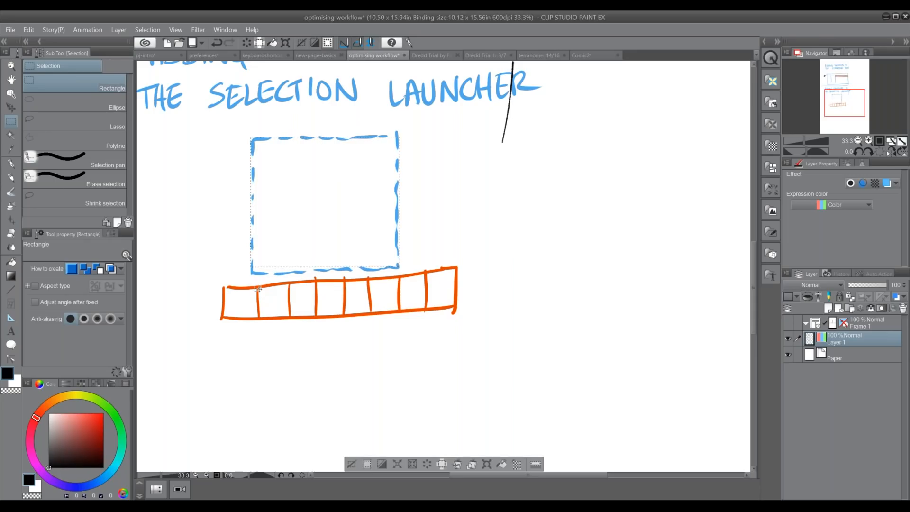
click(382, 464)
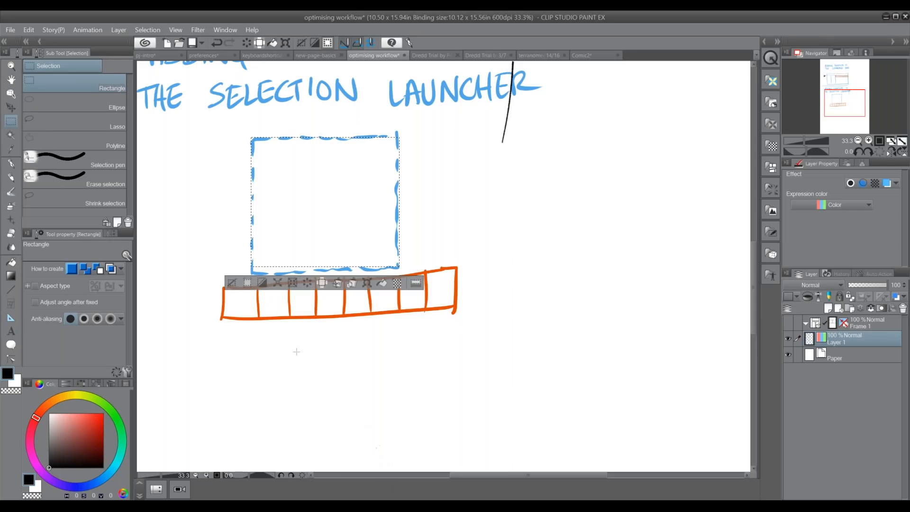
click(232, 285)
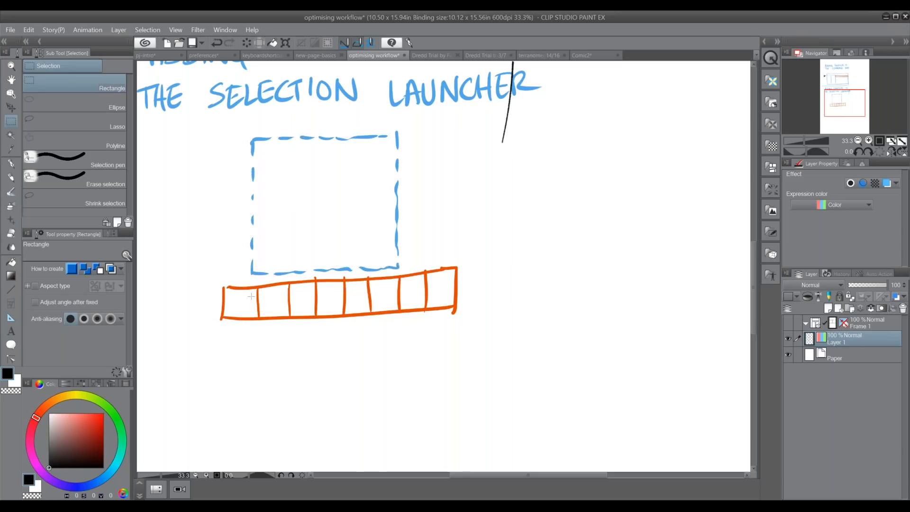
Step: Reselect the dashed square and open the Selection Launcher Settings at the Tool category
drag(254, 139, 398, 267)
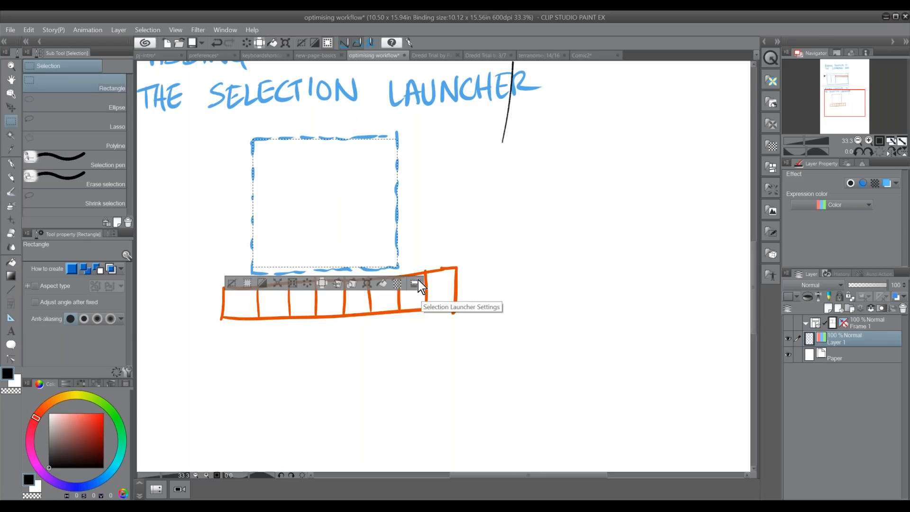
click(419, 286)
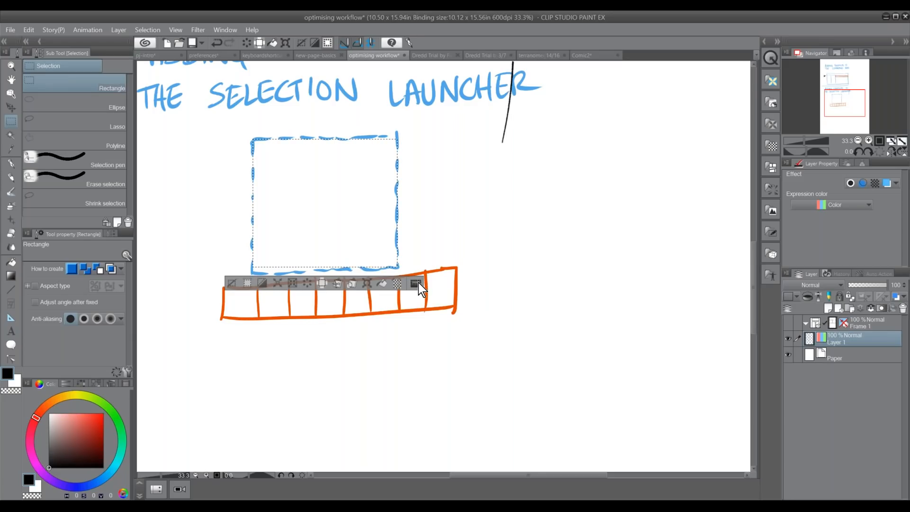
click(298, 158)
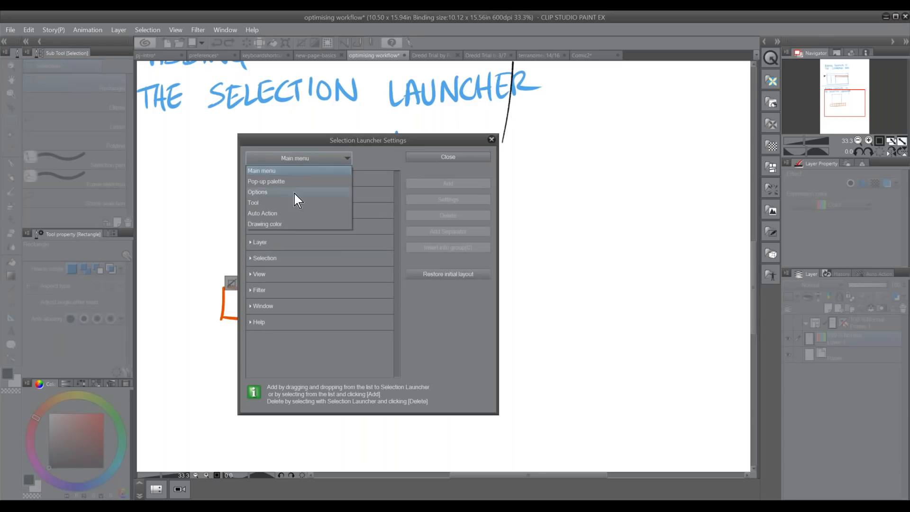
click(275, 203)
Step: Examine the Drawing color and Options categories of the launcher settings, cancelling the color settings without a change
click(308, 159)
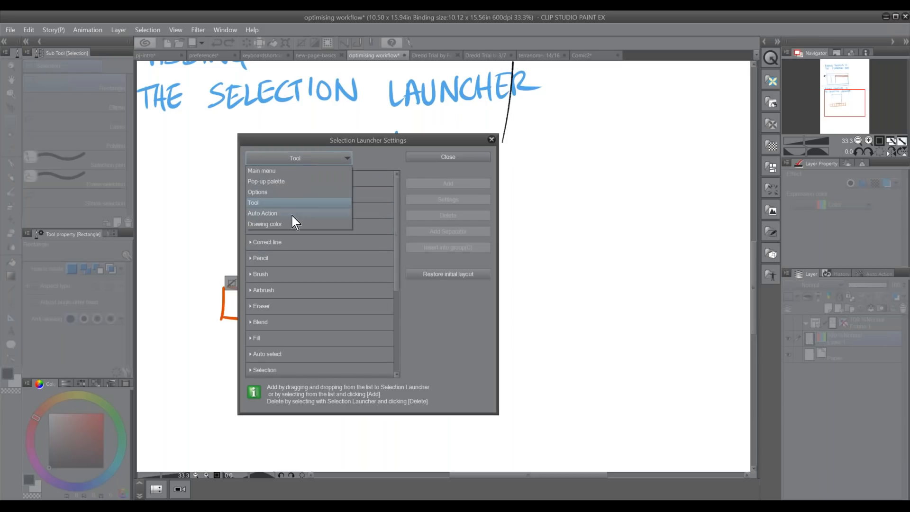
click(278, 219)
double_click(267, 177)
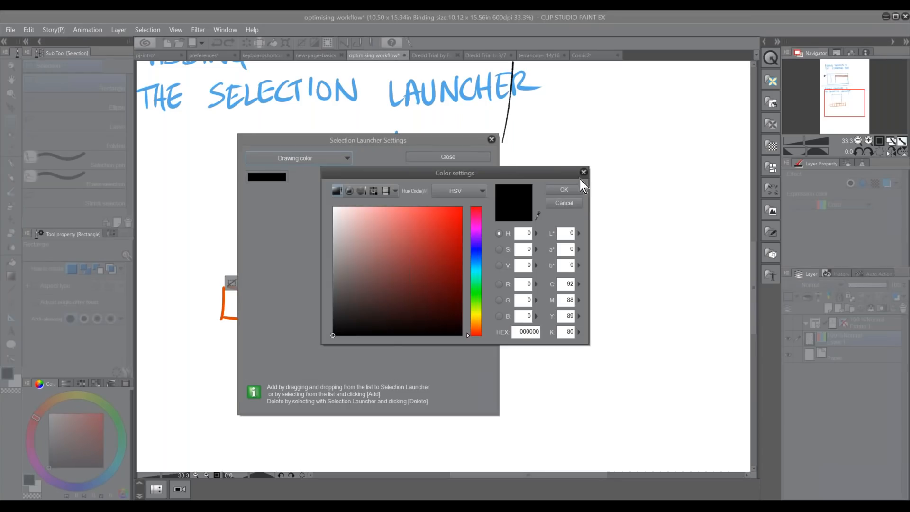
click(572, 204)
click(304, 158)
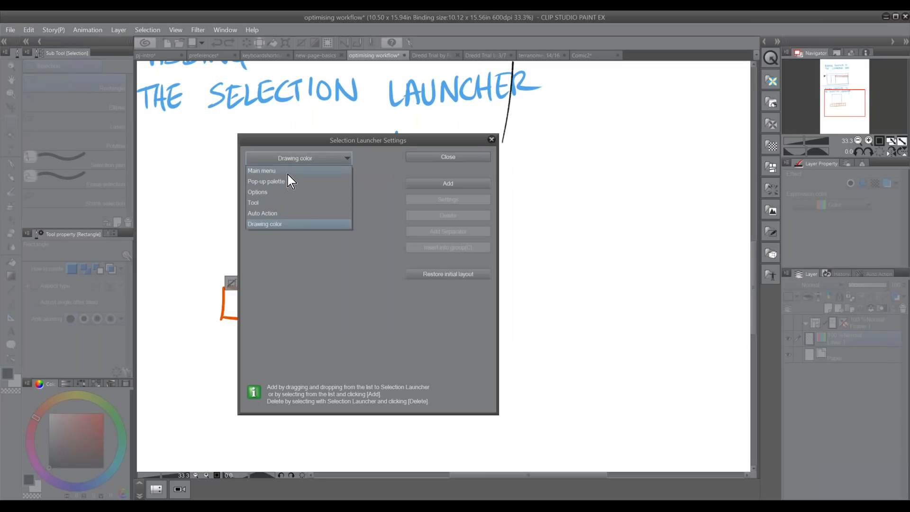
click(278, 192)
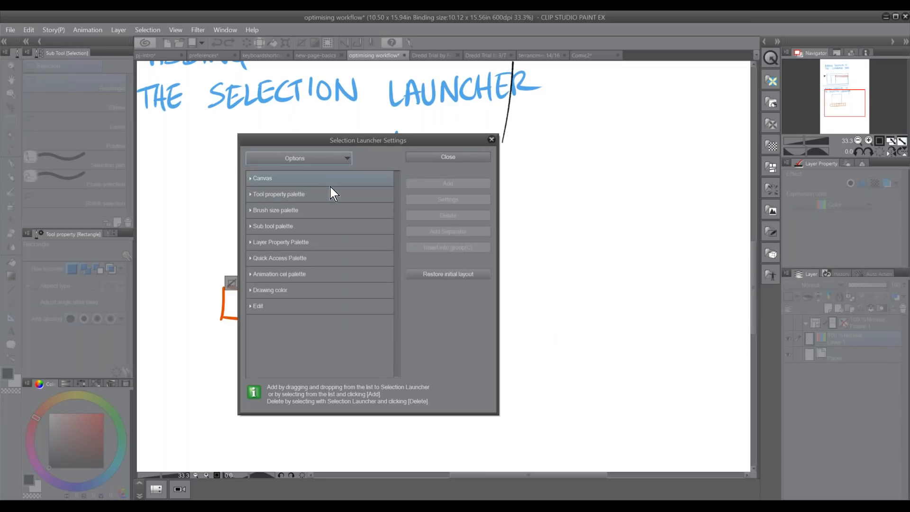
Step: Add the Gradient tool from the Tool category to the selection launcher and close the settings
click(323, 159)
click(290, 199)
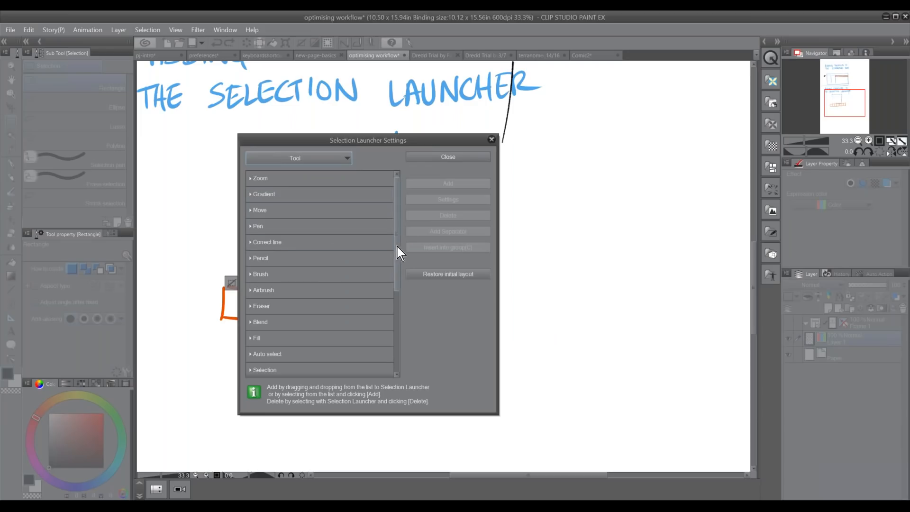
click(284, 193)
double_click(302, 195)
click(352, 212)
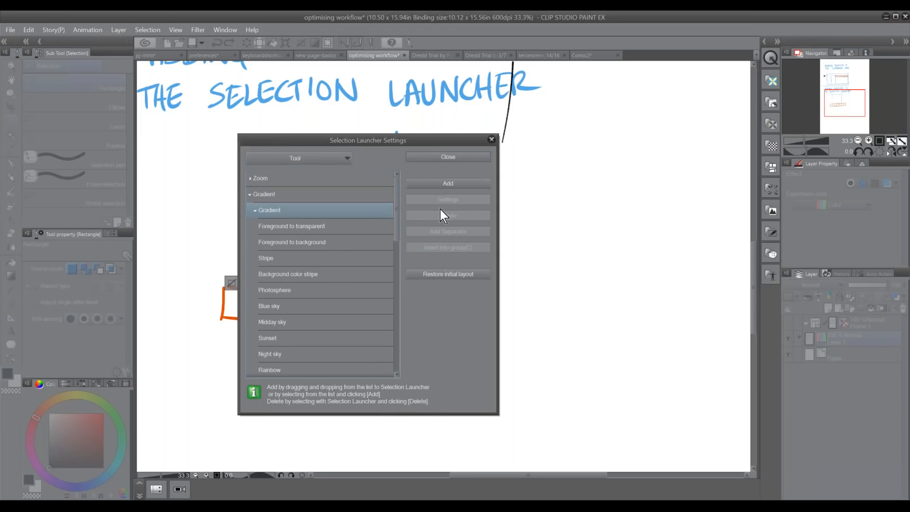
click(462, 156)
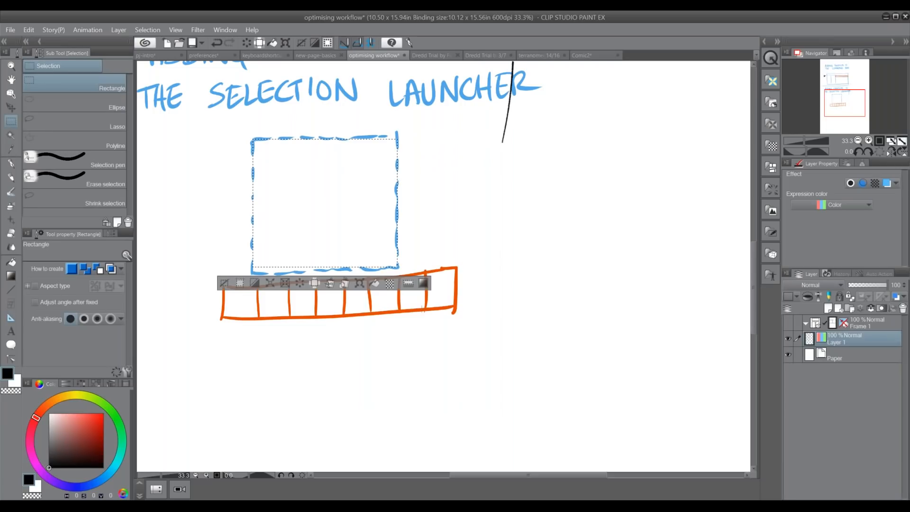
Step: Activate the Gradient tool from the selection launcher, apply a gradient inside the selected square, and undo it
click(424, 283)
drag(315, 138, 353, 267)
key(ctrl+z)
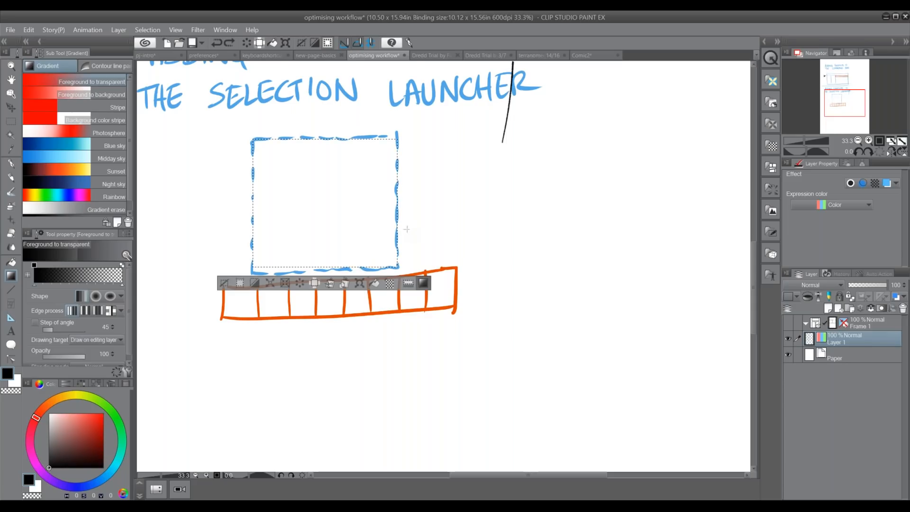
Step: With the palettes hidden, apply another gradient to the selected square, undo it, and bring the palettes back
key(Tab)
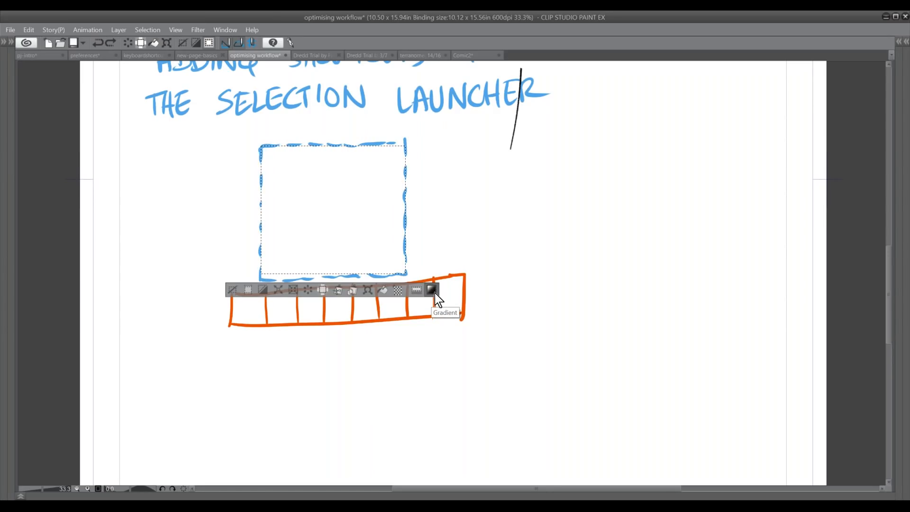
mouse_move(313, 141)
mouse_down()
mouse_move(371, 272)
mouse_move(332, 157)
mouse_up()
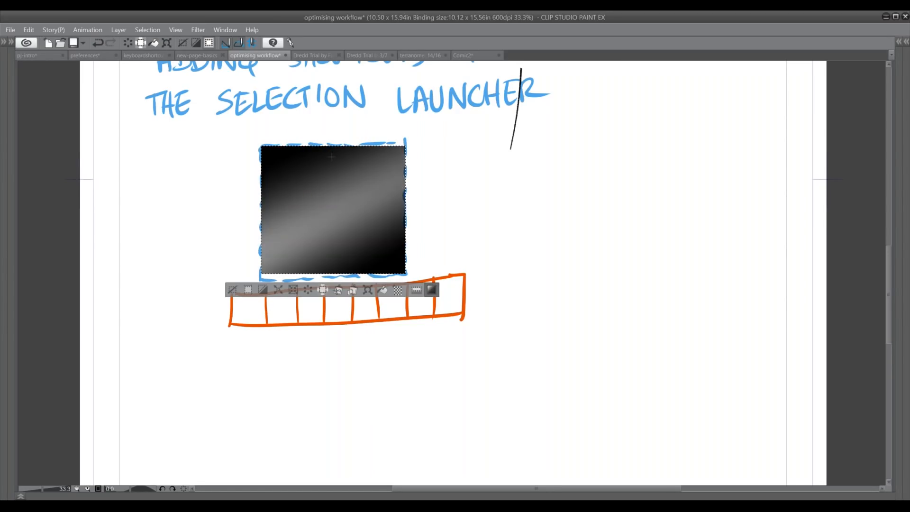
key(ctrl+z)
key(ctrl+z)
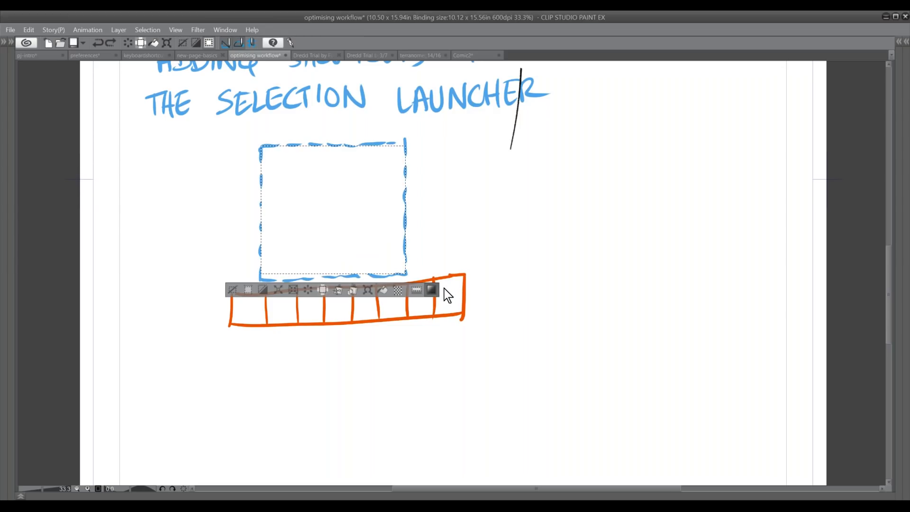
key(Tab)
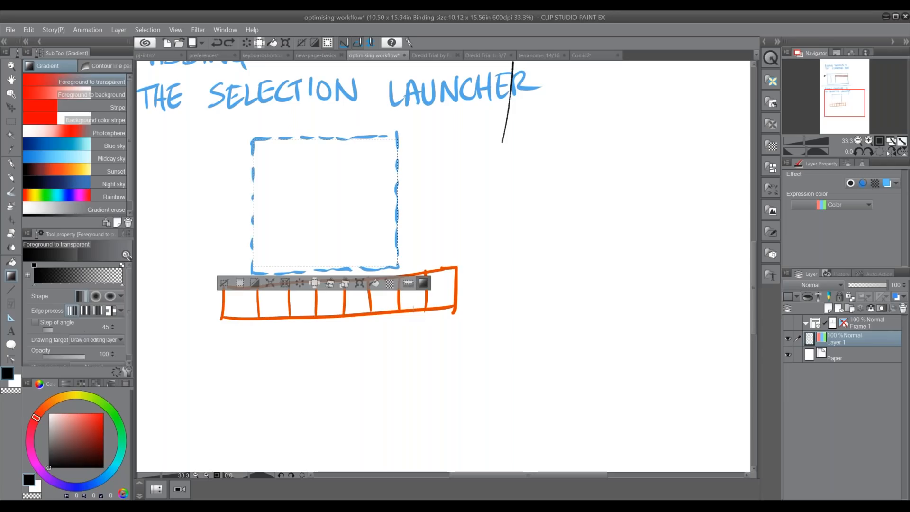
key(Tab)
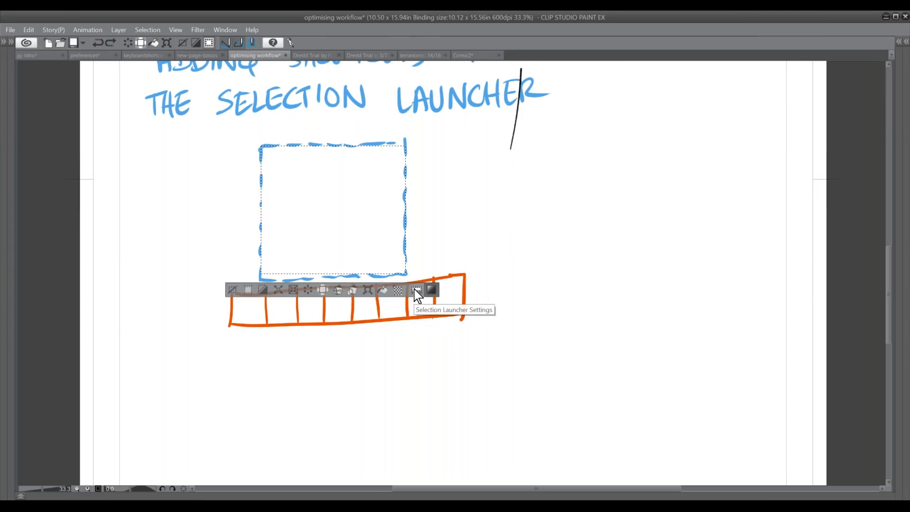
key(Tab)
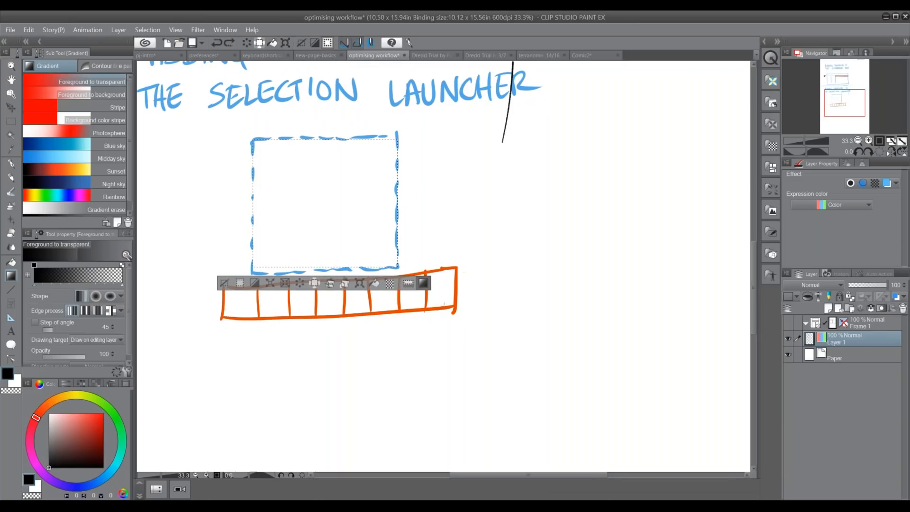
Step: Deselect the dashed square and make an upright rectangular selection beside it, just below the long black stroke
drag(442, 317, 461, 327)
drag(539, 351, 432, 359)
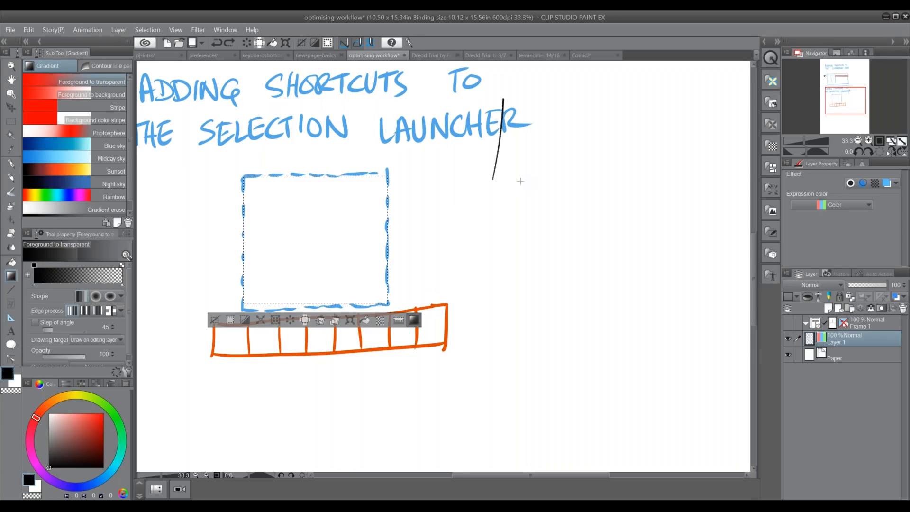
click(215, 320)
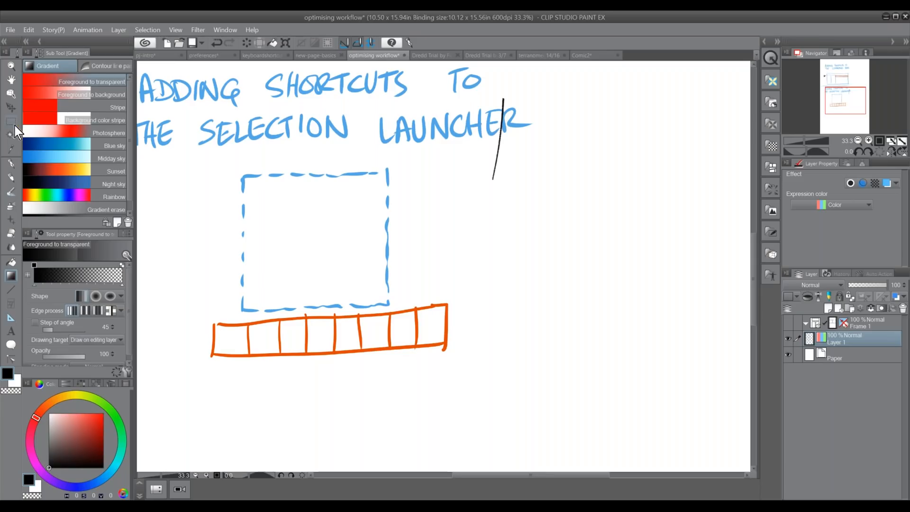
key(m)
drag(451, 179, 532, 299)
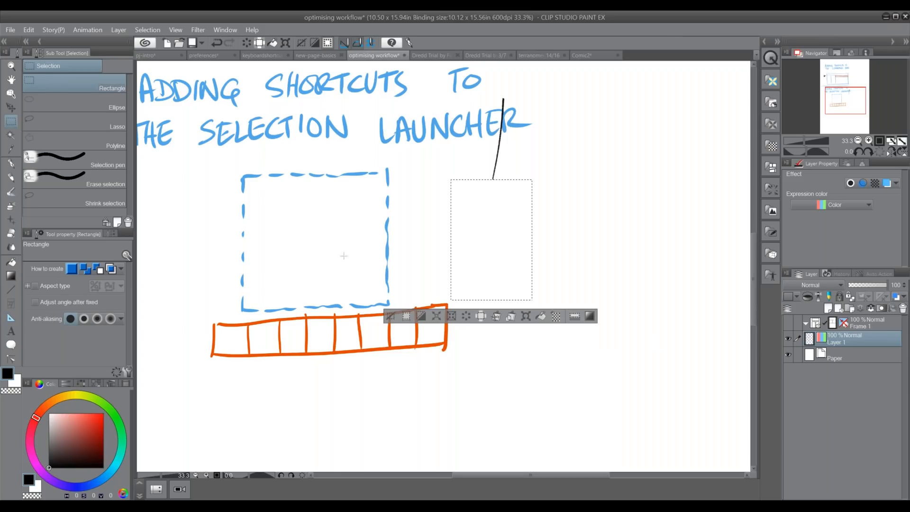
drag(448, 180, 519, 288)
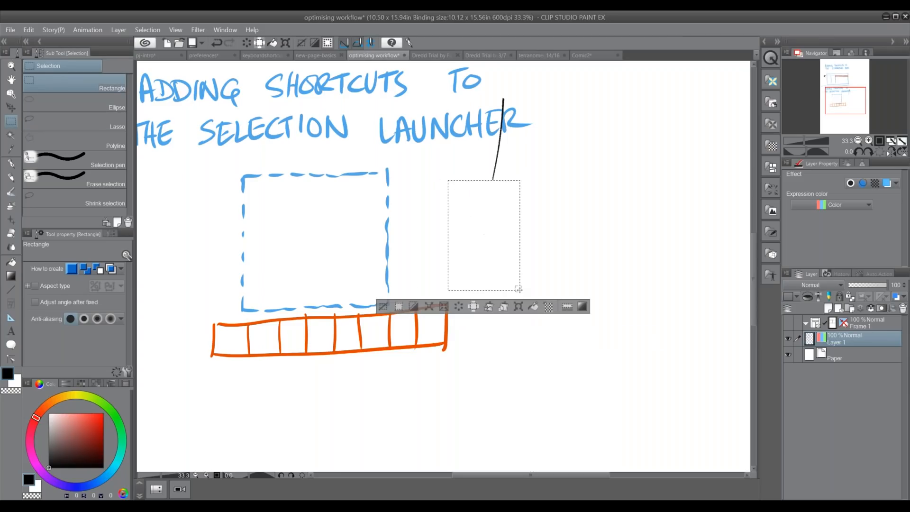
Step: Outline the rectangular selection with a 1.00 mm black line drawn on the border, and fill it with red
click(31, 30)
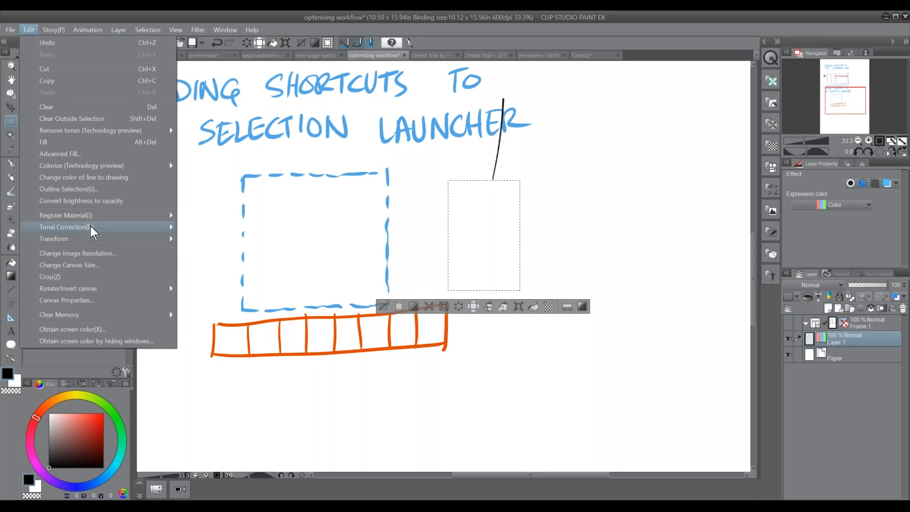
click(109, 189)
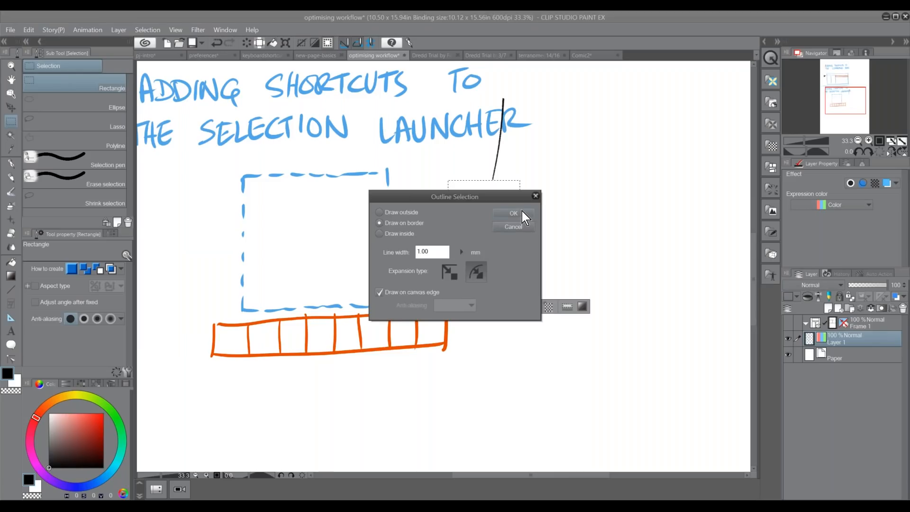
click(524, 211)
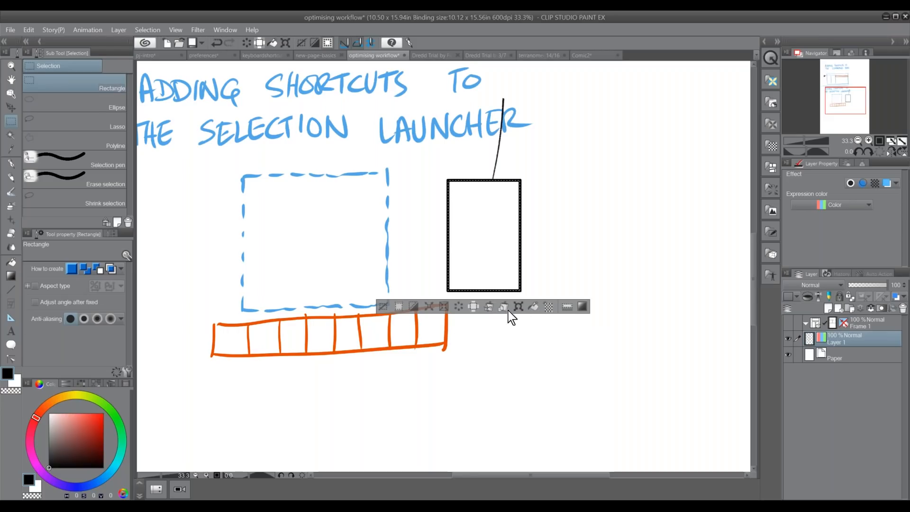
click(104, 422)
click(534, 307)
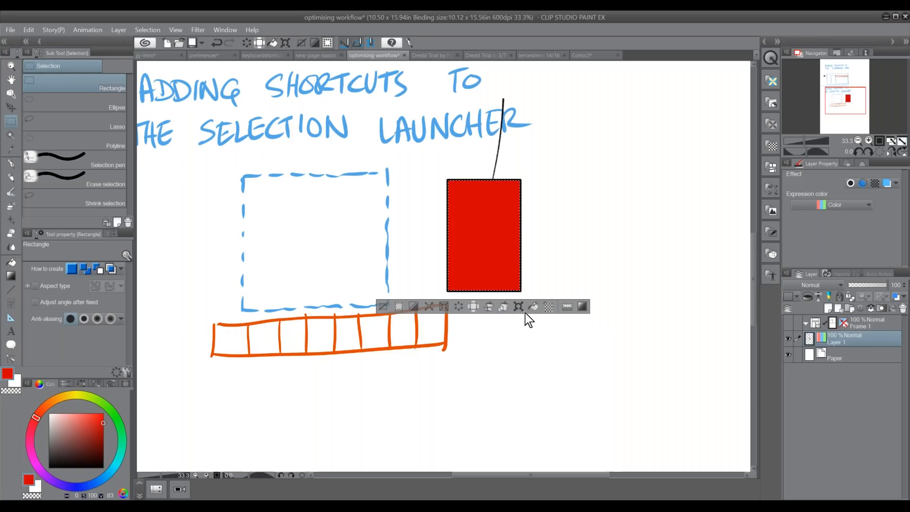
Step: Deselect the red rectangle, open the Auto Action palette, and detach it as a floating palette over the canvas
click(383, 307)
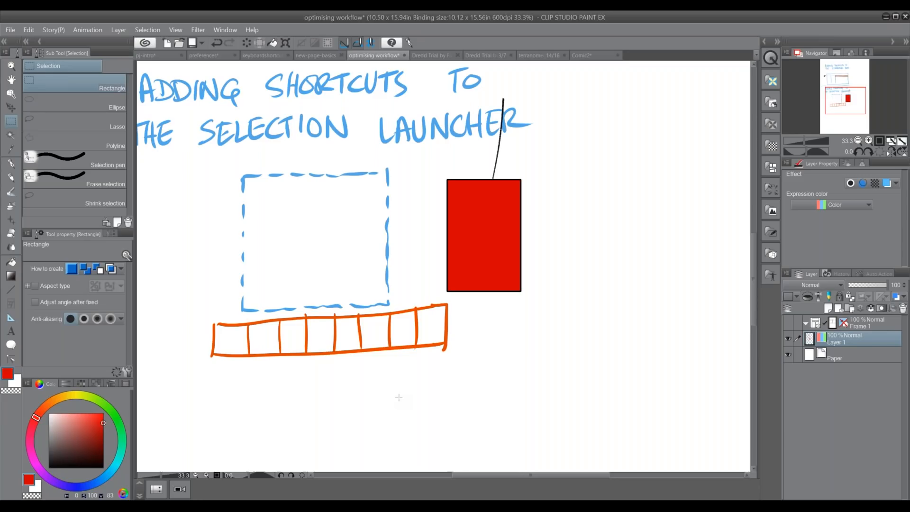
click(225, 30)
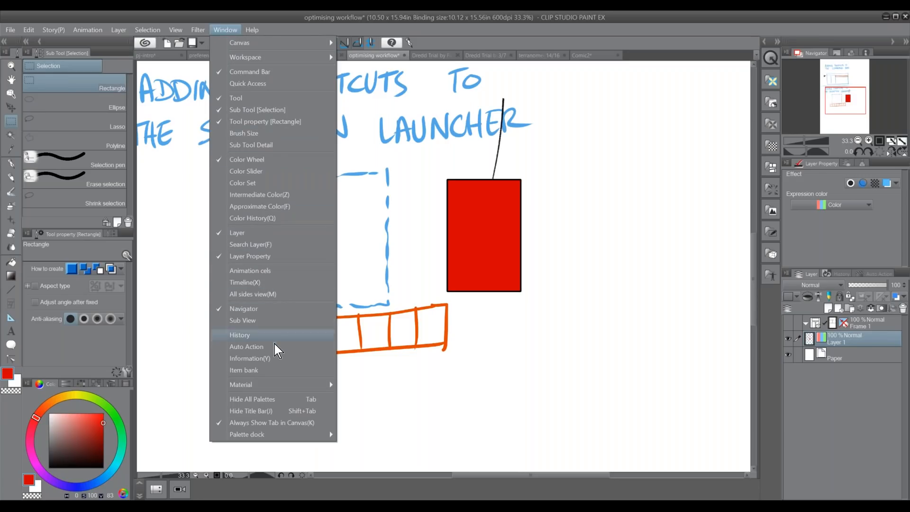
click(246, 348)
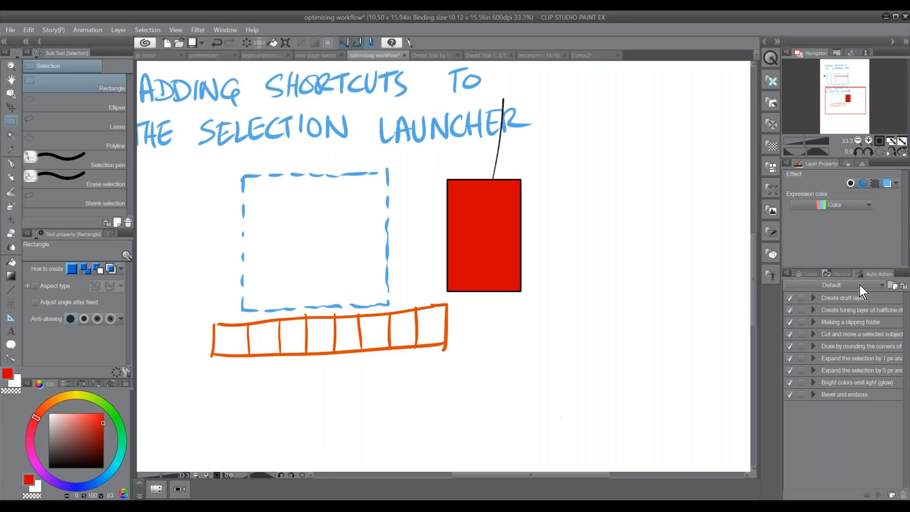
drag(881, 275, 268, 151)
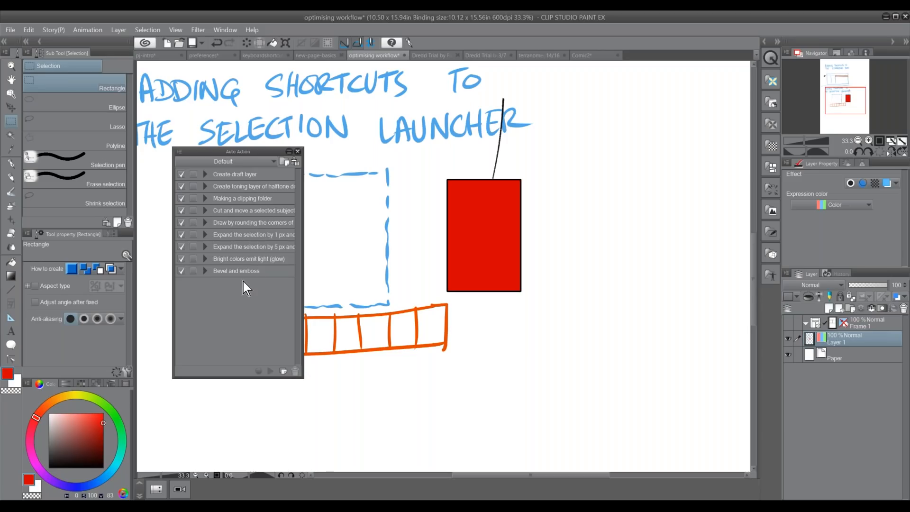
Step: Create an auto action set CLIP STUDIO DEMO containing an action named RedBox, and make a rectangular selection beside the red rectangle
click(284, 164)
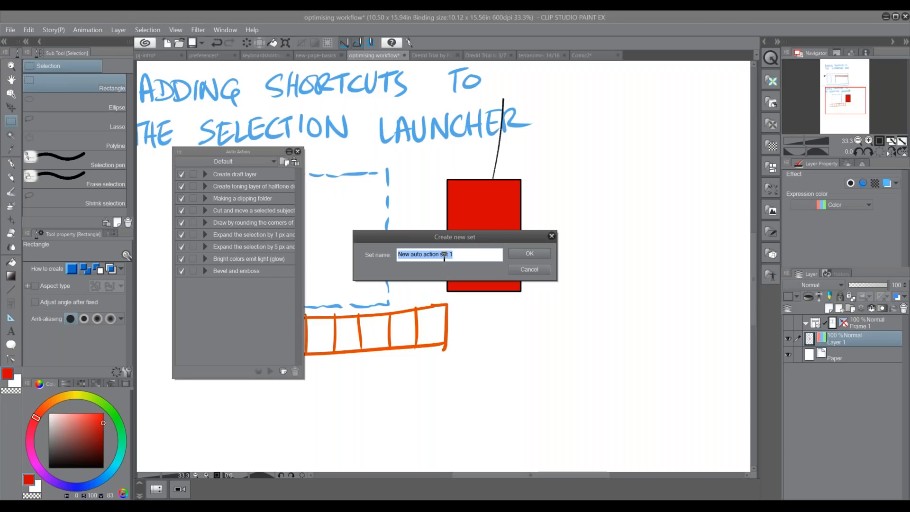
text(CLIP STUDPIO DEMO)
click(530, 254)
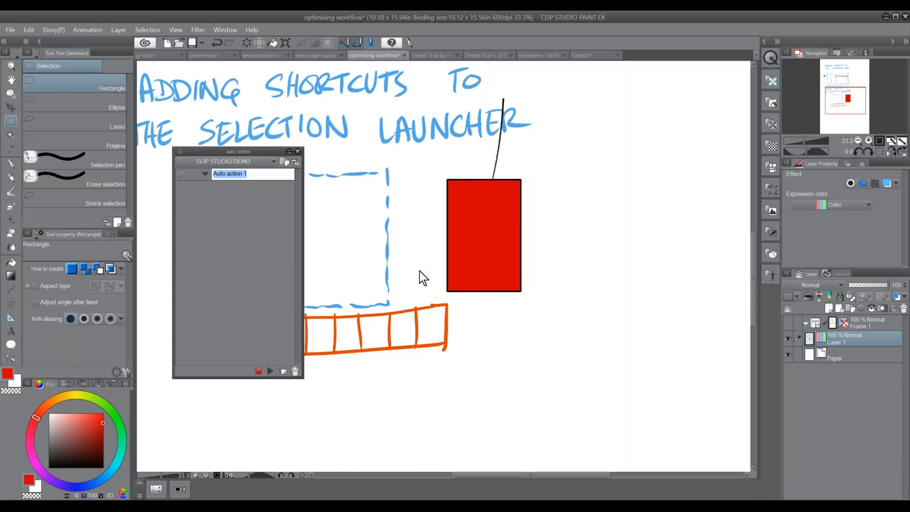
text(RedBox)
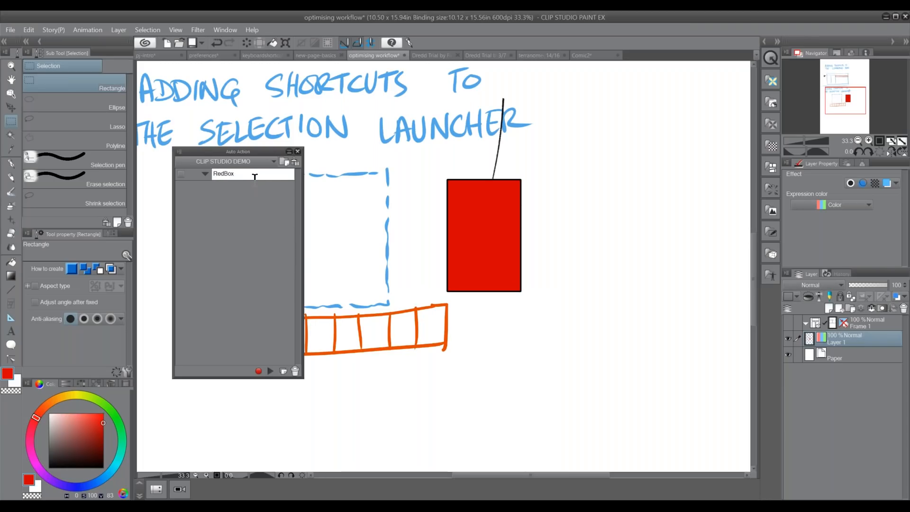
key(Return)
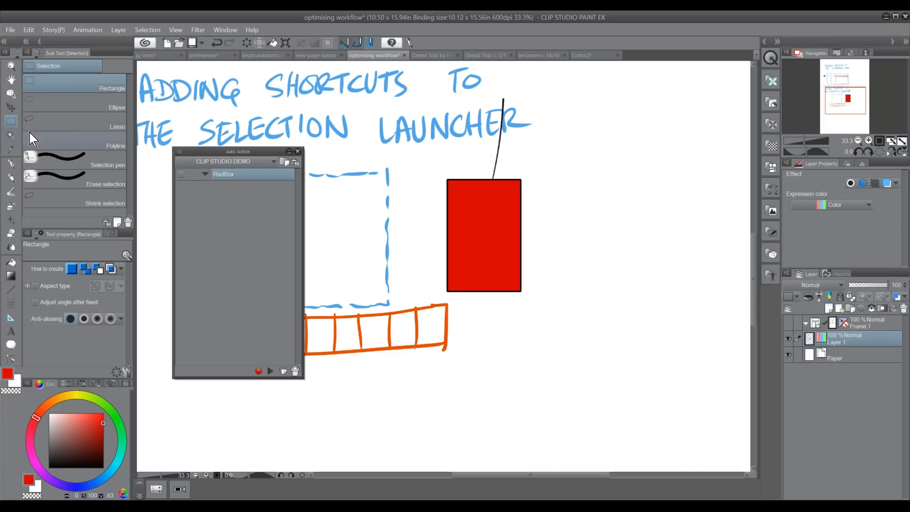
drag(330, 210, 421, 279)
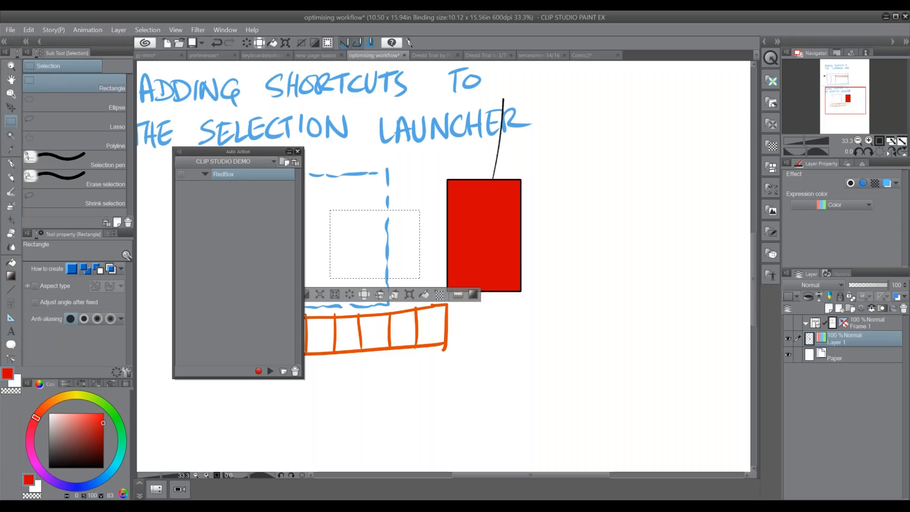
Step: Try recording into RedBox a 4 mm outline drawn on the selection's border in the current red
click(259, 372)
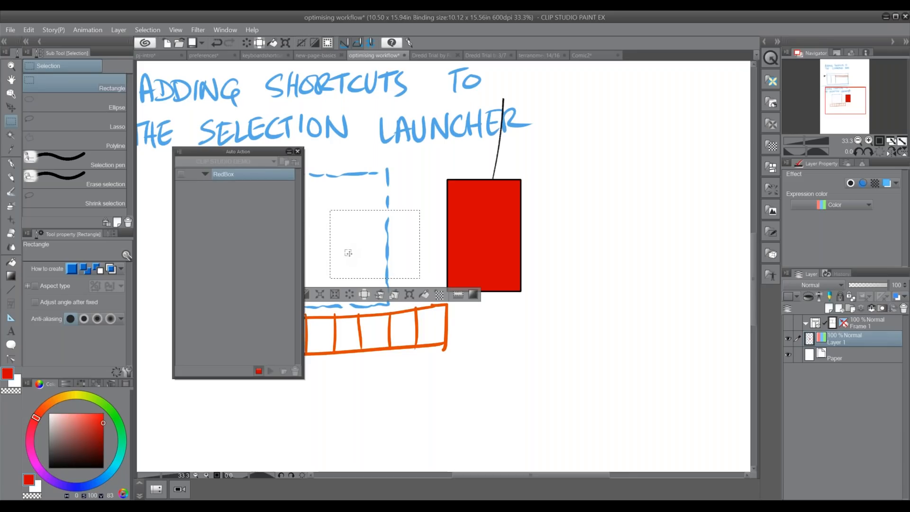
click(29, 30)
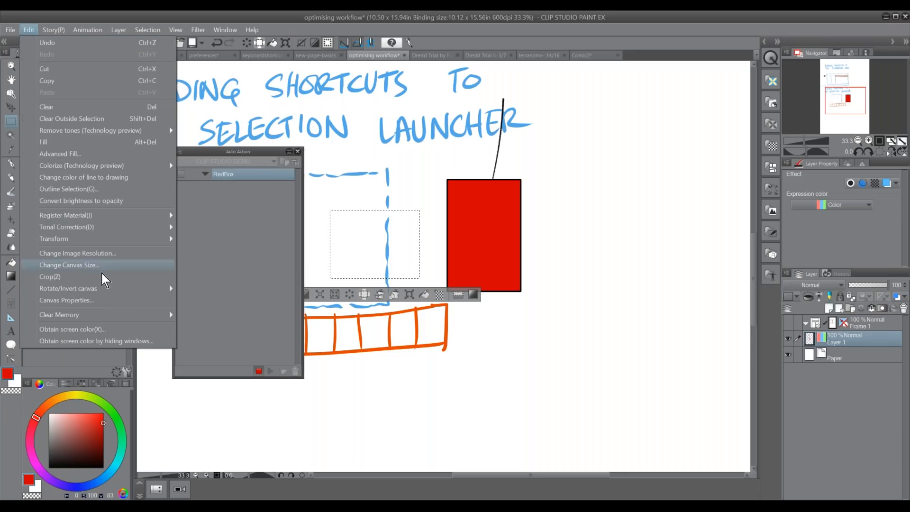
click(107, 189)
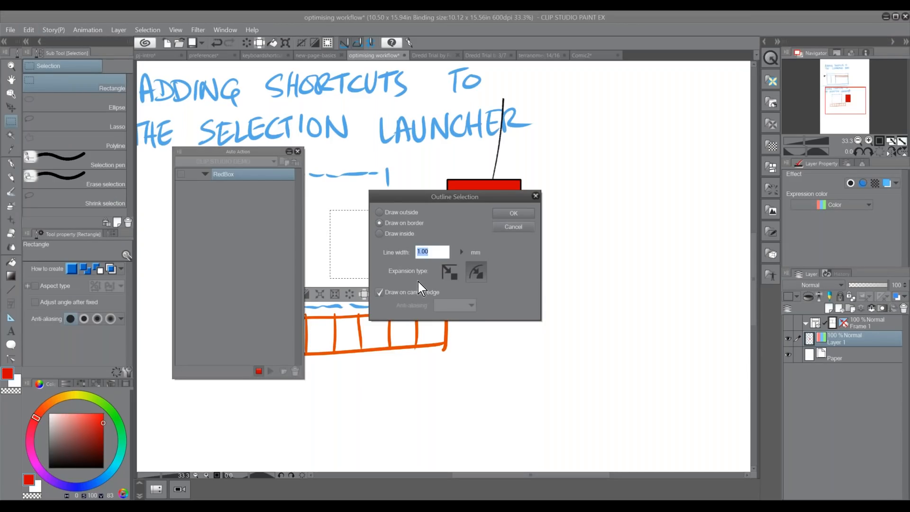
text(4)
click(523, 214)
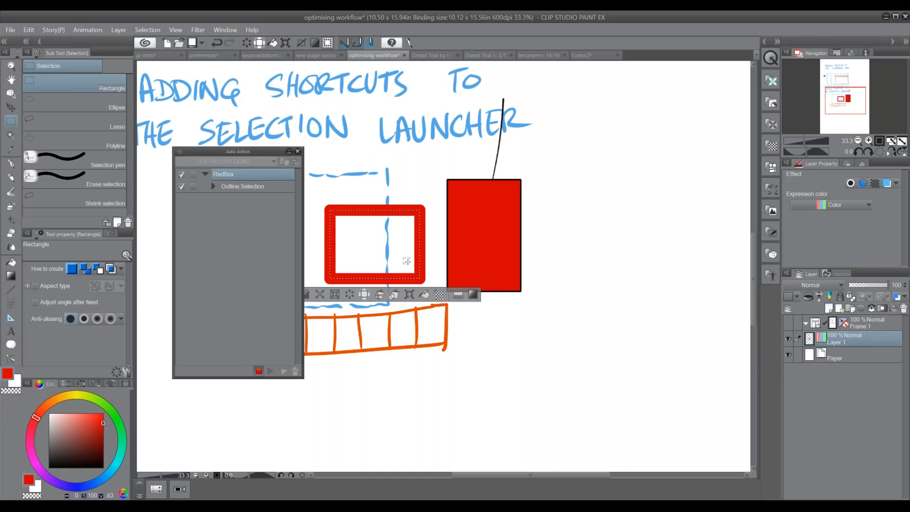
Step: Undo the red outline, stop recording, and delete the recorded Outline Selection step from RedBox
key(ctrl+z)
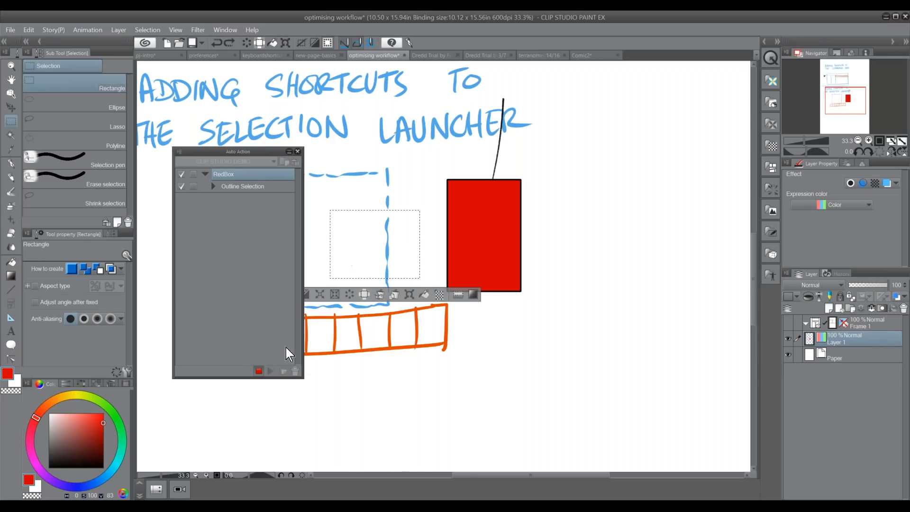
click(258, 371)
click(259, 187)
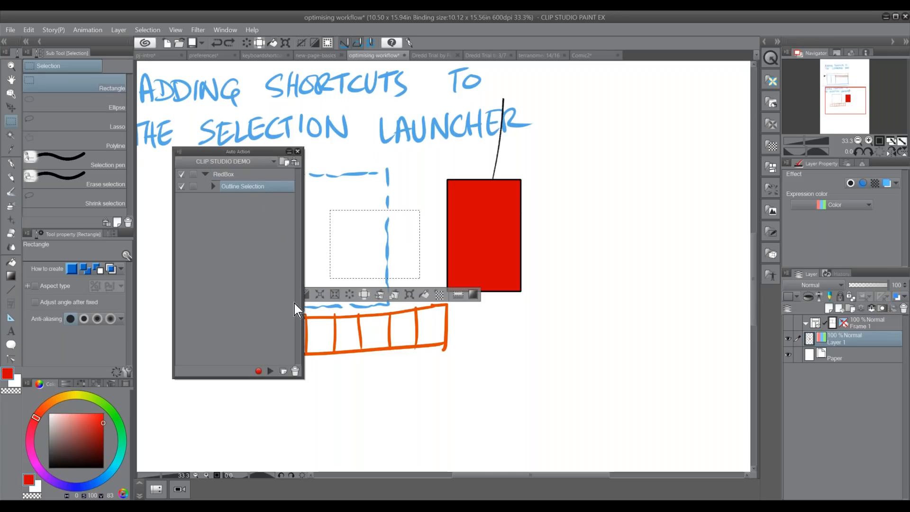
click(295, 371)
click(468, 202)
Step: Record into RedBox a drawing colour change to black and a 2 mm outline drawn on the selection's border
click(49, 468)
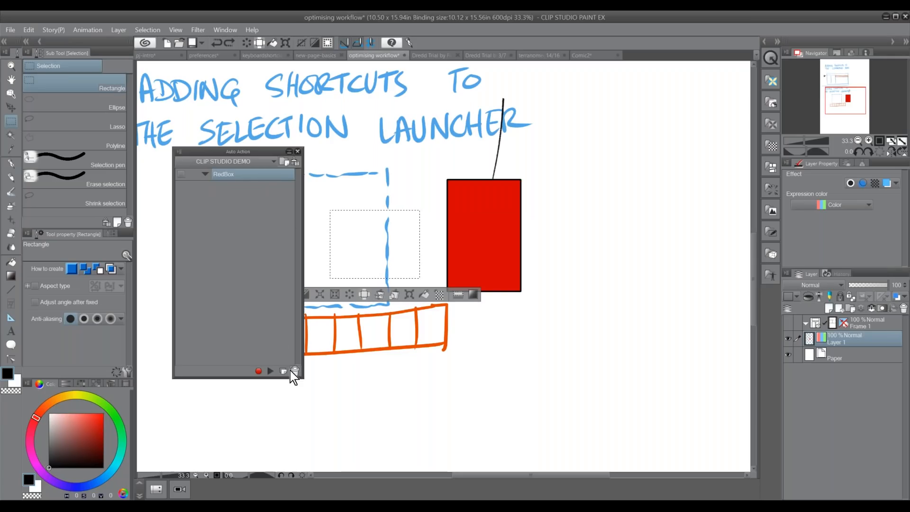
double_click(265, 175)
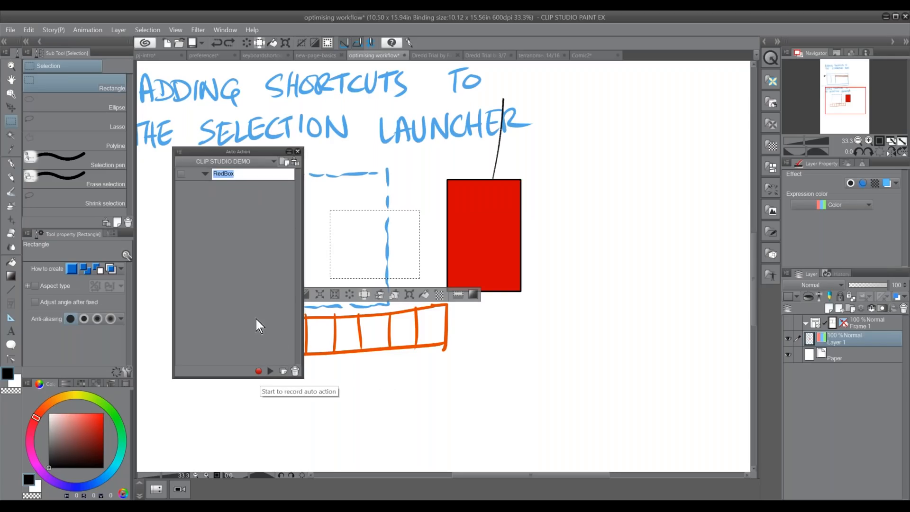
click(258, 370)
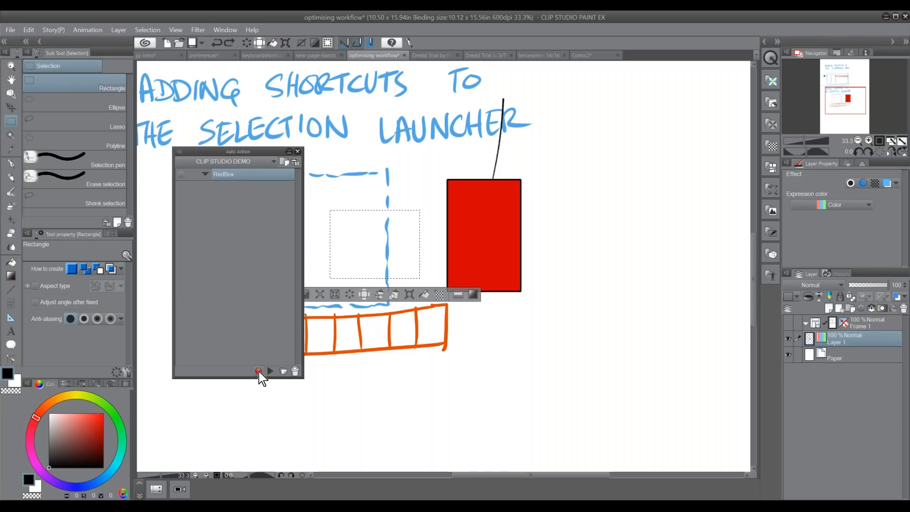
click(258, 371)
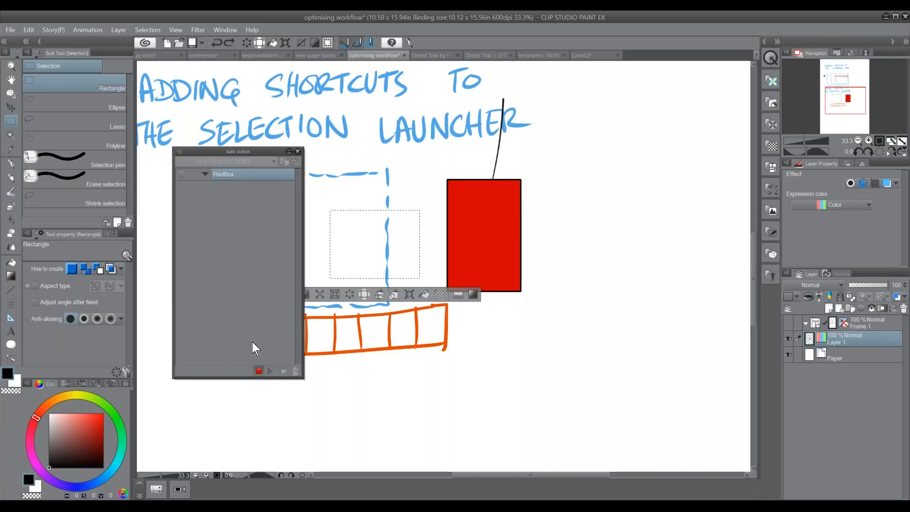
click(49, 468)
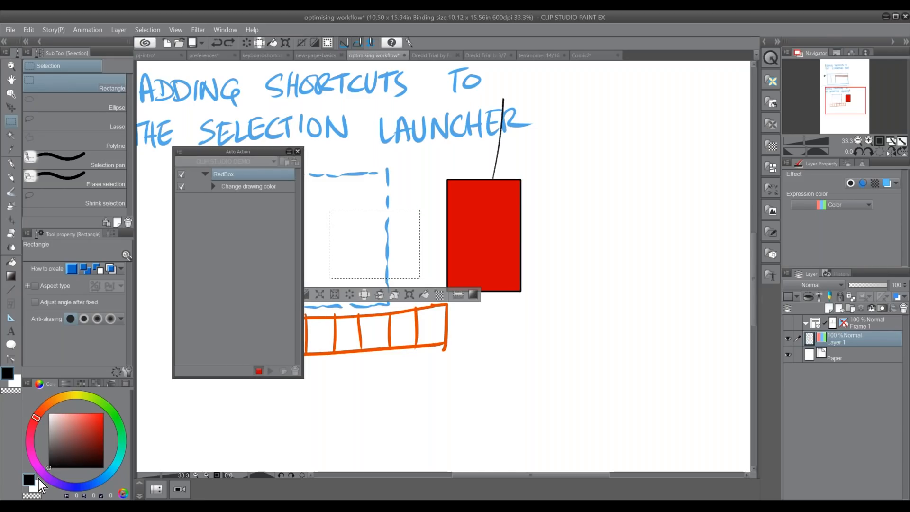
click(29, 31)
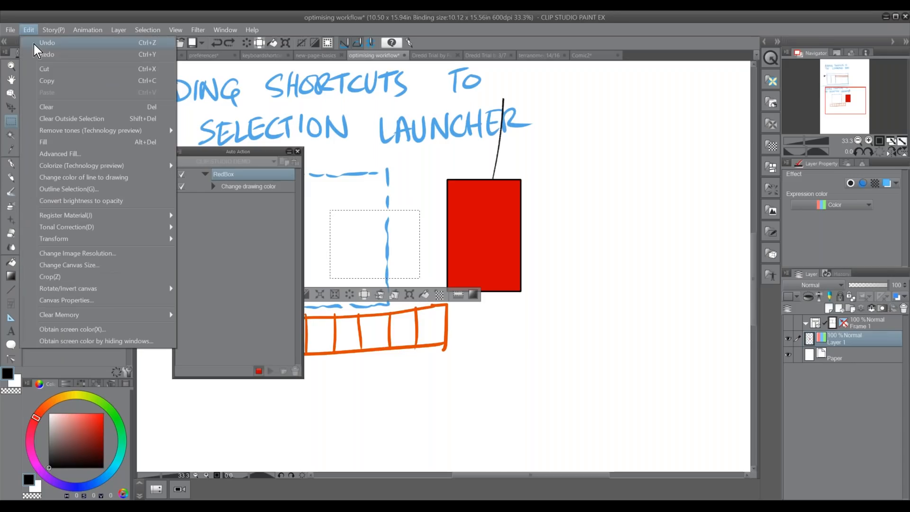
click(137, 190)
text(2)
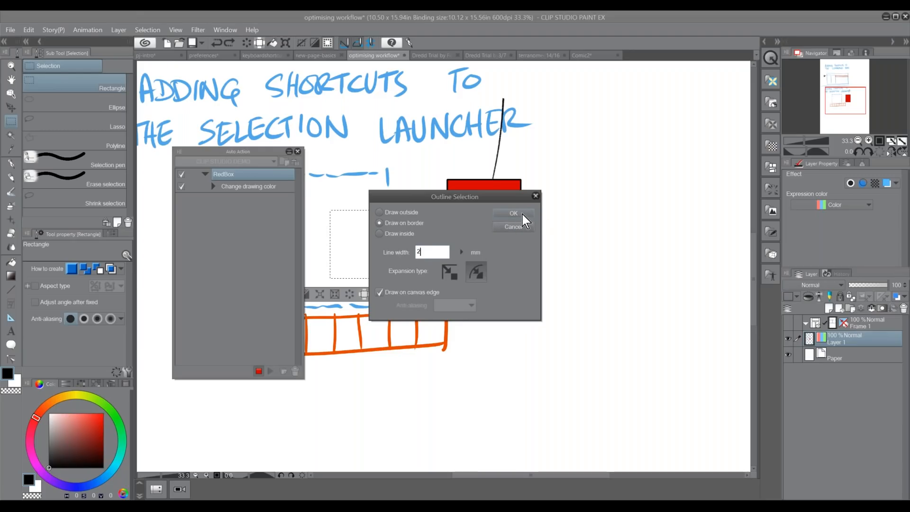
click(520, 214)
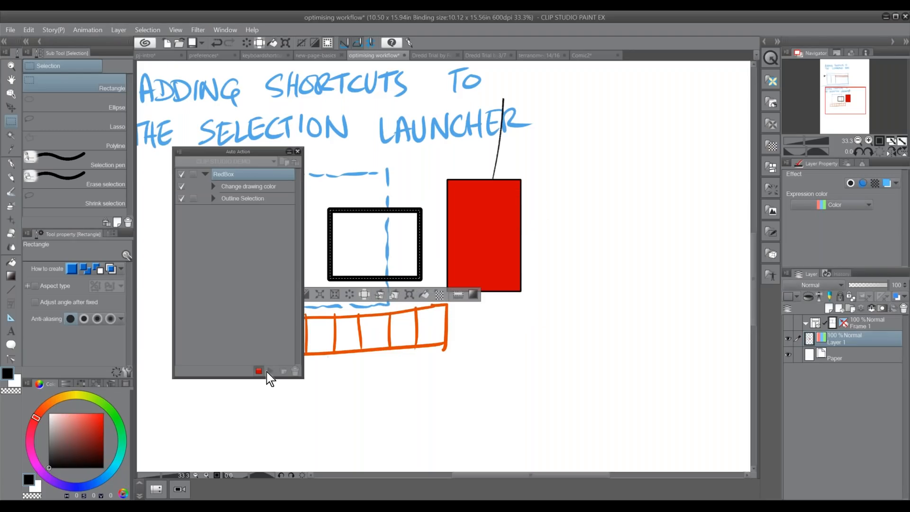
Step: Record a drawing colour change to bright red and a fill of the selection, and stop recording RedBox
click(103, 413)
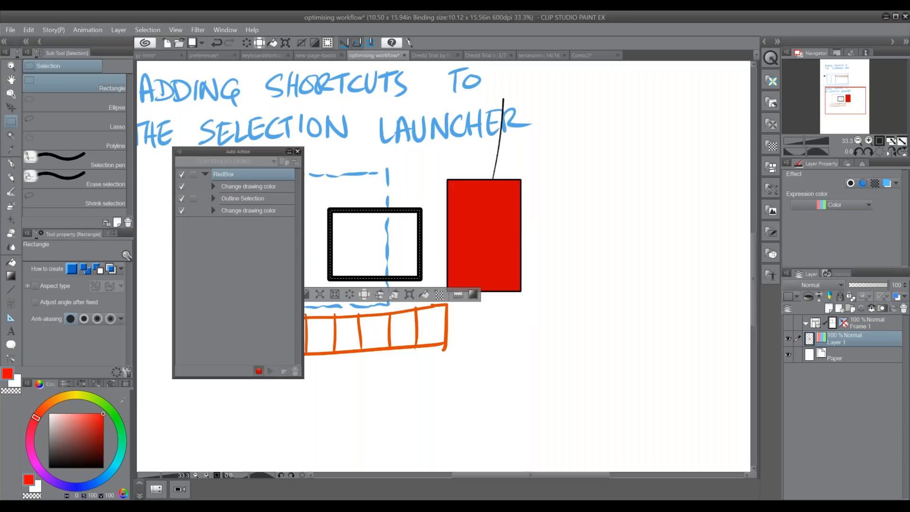
click(425, 294)
click(258, 371)
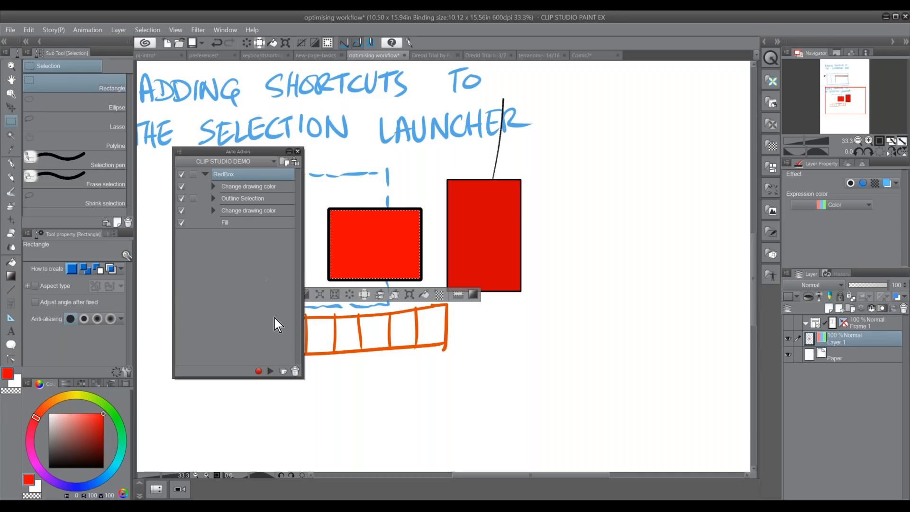
Step: Move the Auto Action palette away from the red boxes and review the steps recorded in RedBox
drag(271, 152, 217, 132)
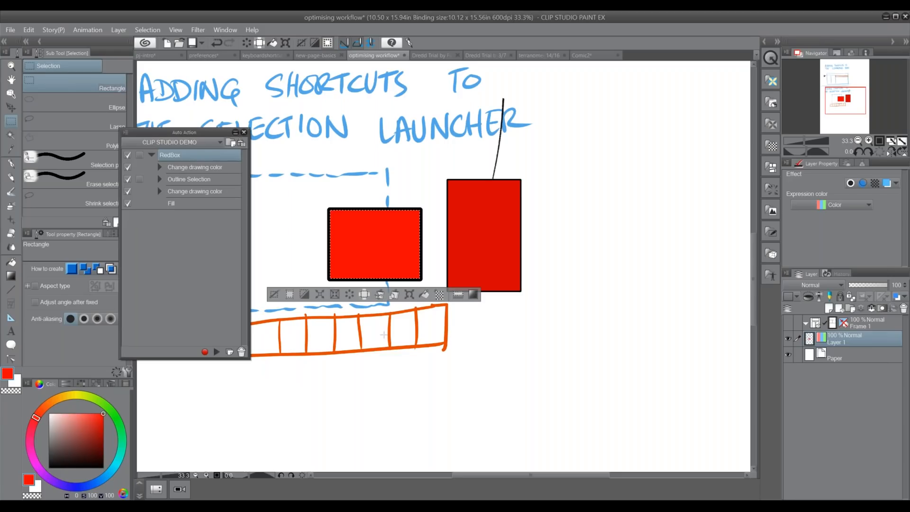
click(230, 192)
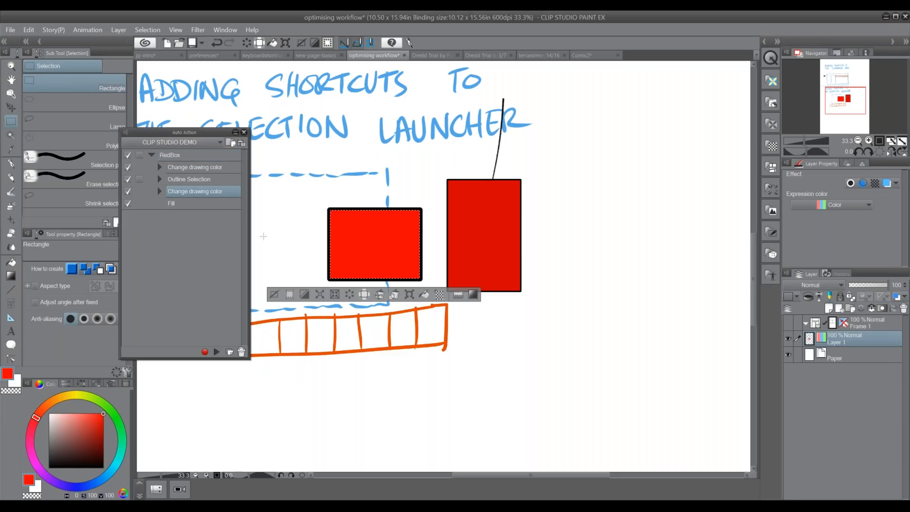
click(211, 179)
click(206, 168)
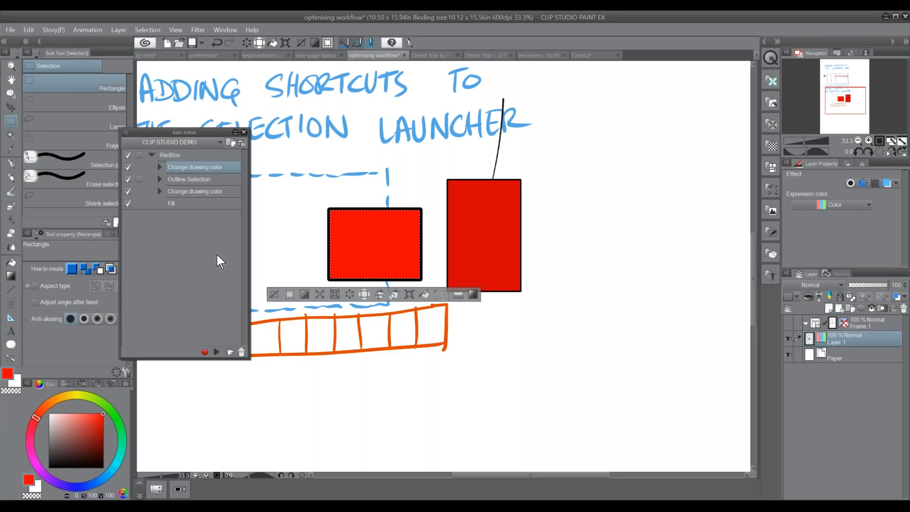
click(187, 156)
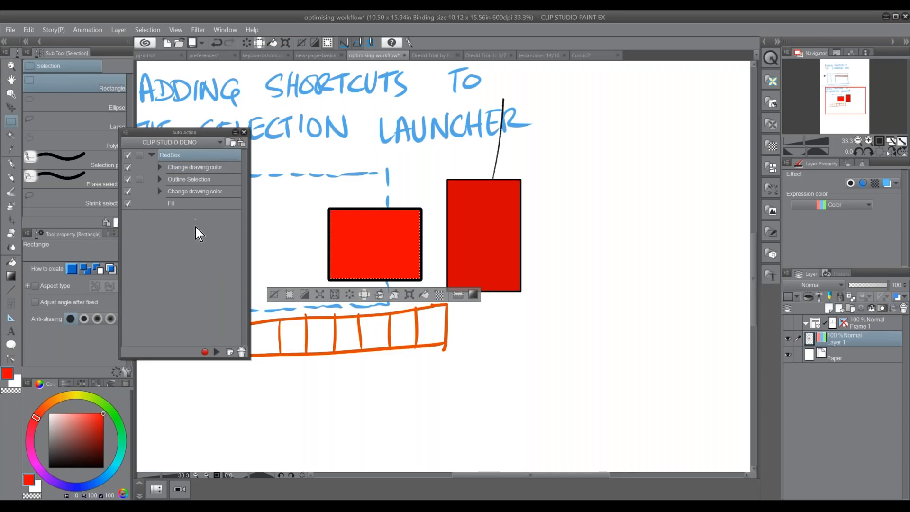
Step: Deselect the box, lasso a speech-bubble shape below the orange strip, and play the RedBox action on it
click(275, 295)
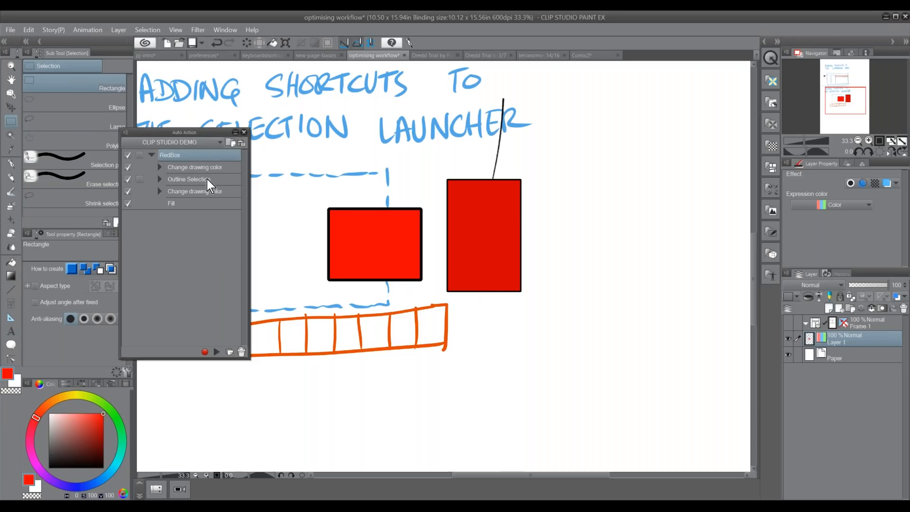
click(114, 126)
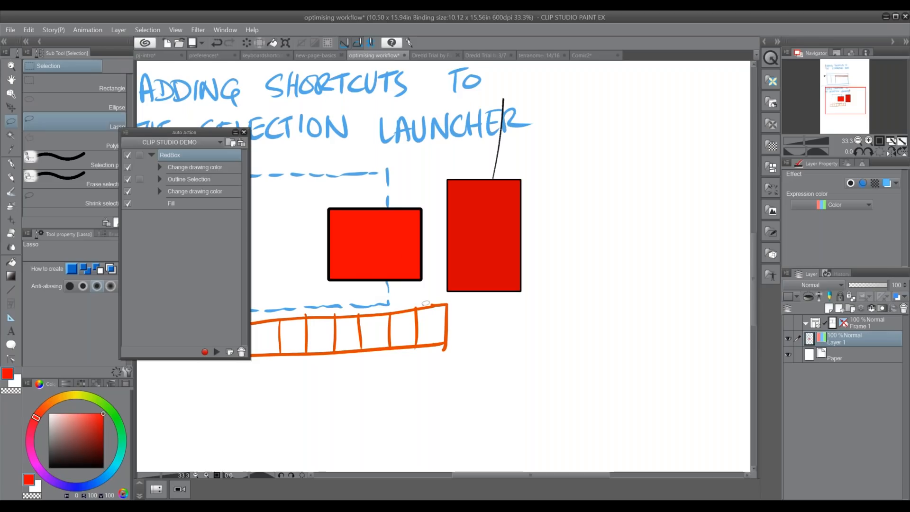
drag(429, 358, 520, 233)
mouse_move(394, 285)
mouse_down()
mouse_move(372, 288)
mouse_move(389, 348)
mouse_move(425, 352)
mouse_move(450, 300)
mouse_move(390, 281)
mouse_up()
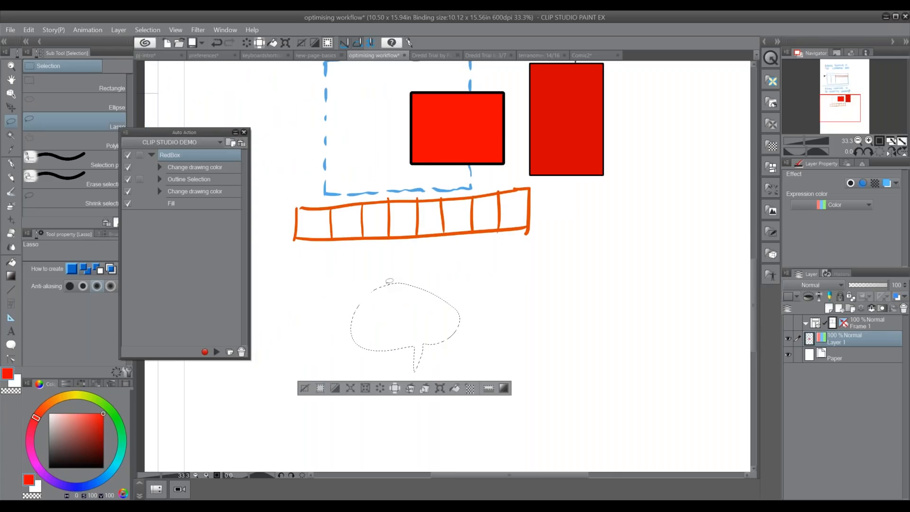
click(217, 352)
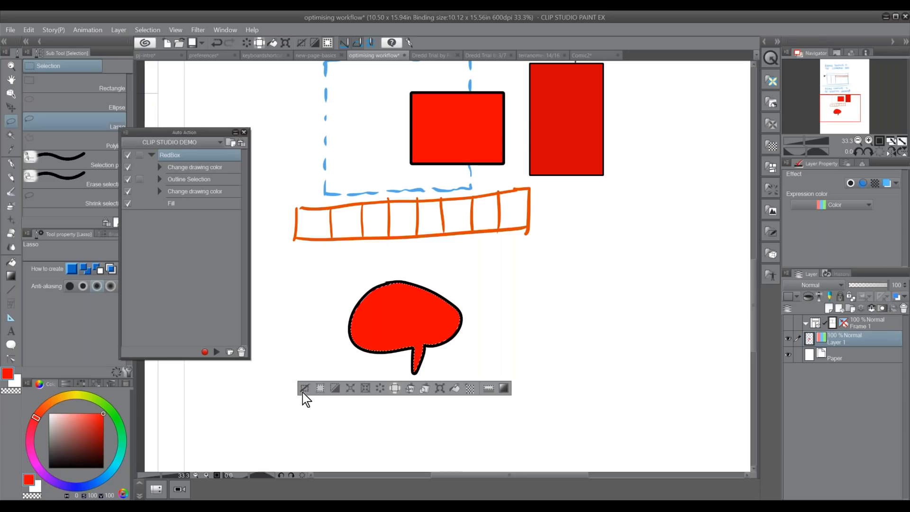
Step: Record a deselect as the final step of RedBox, after the Fill, and stop recording
click(220, 205)
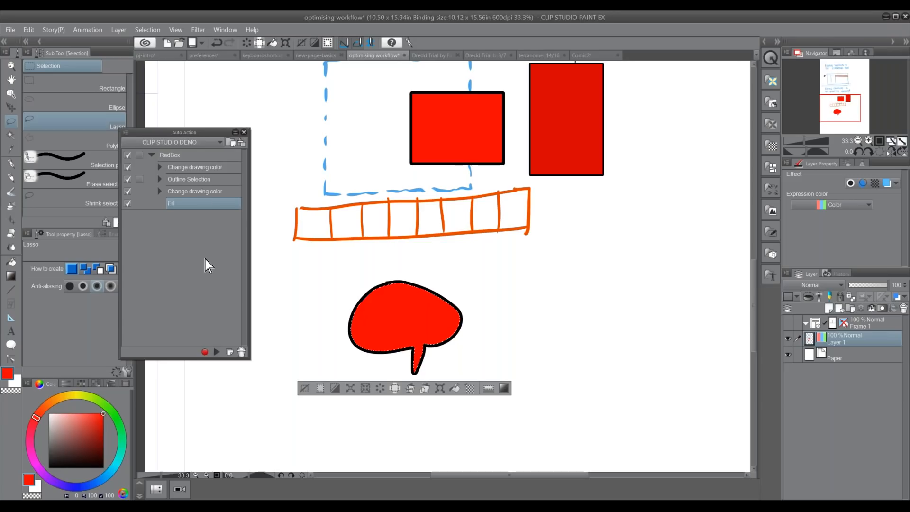
click(204, 352)
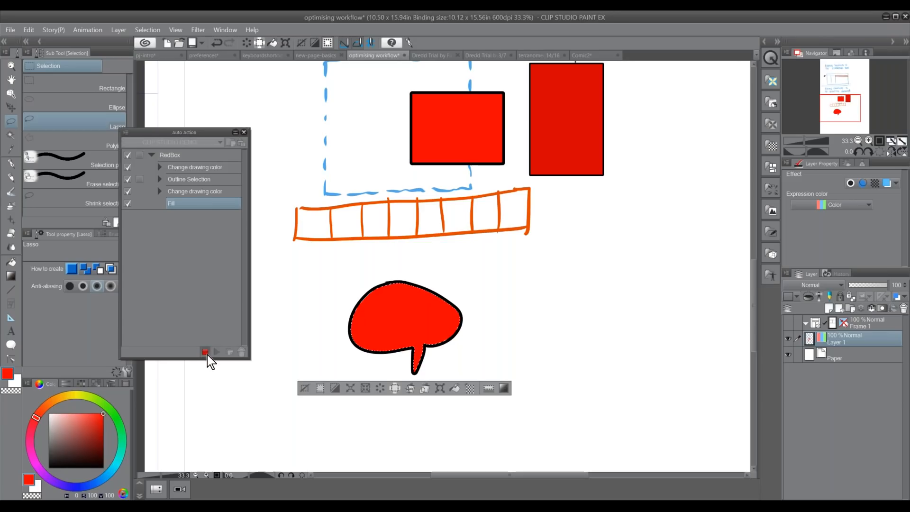
click(305, 389)
click(205, 352)
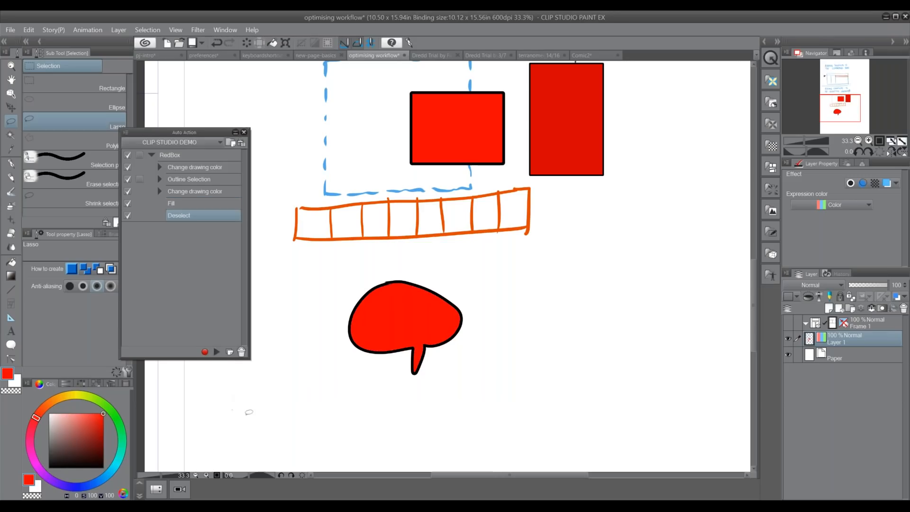
Step: Lasso a second speech-bubble shape to the right of the first and play the RedBox action on it
mouse_move(536, 259)
mouse_down()
mouse_move(490, 282)
mouse_move(539, 375)
mouse_move(593, 322)
mouse_move(536, 259)
mouse_up()
click(209, 159)
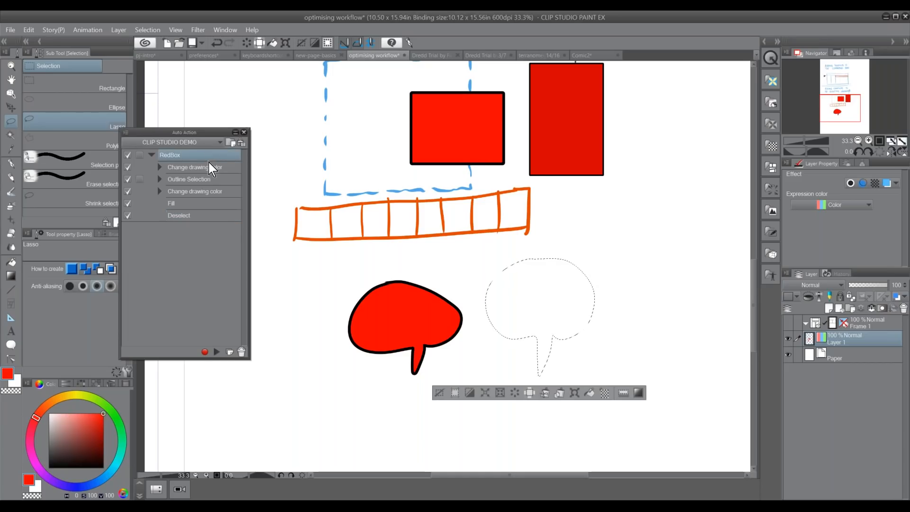
click(217, 352)
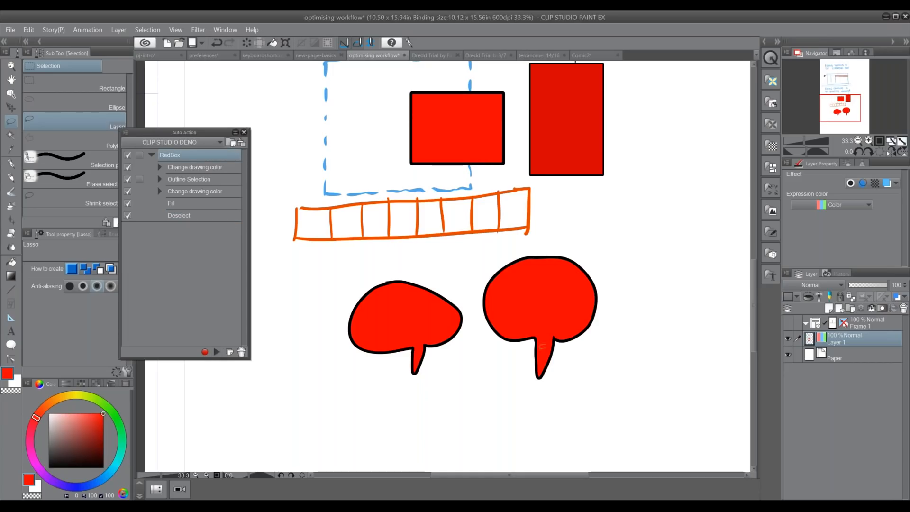
Step: Lasso an oval in the blank area to the right of the second speech bubble
drag(544, 378, 346, 372)
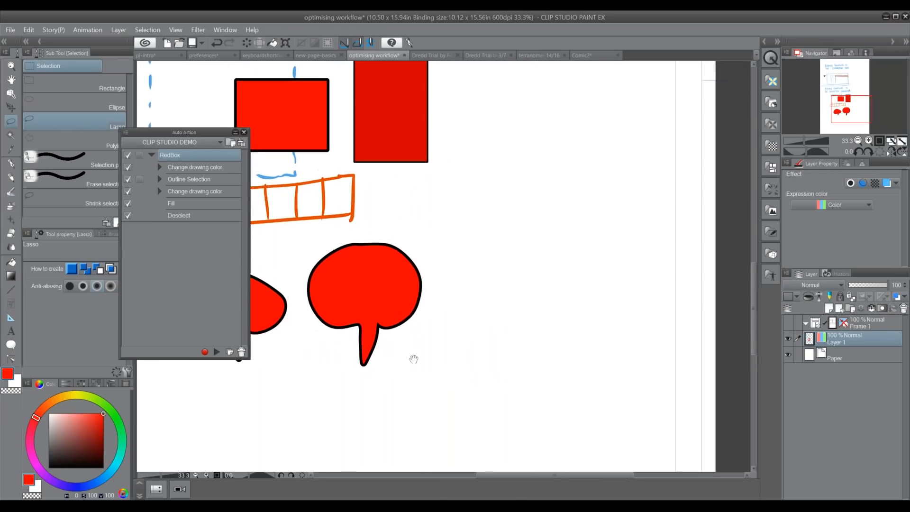
drag(415, 360, 389, 390)
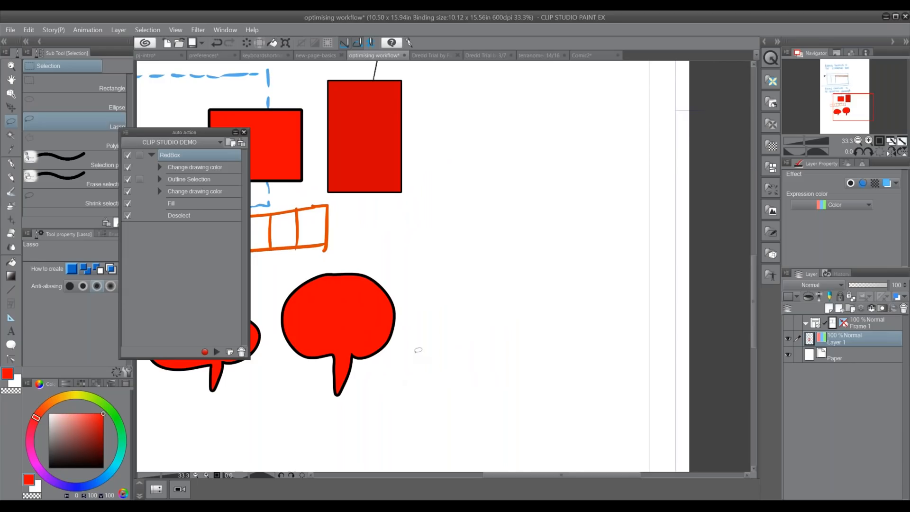
mouse_move(458, 222)
mouse_down()
mouse_move(421, 265)
mouse_move(499, 270)
mouse_move(454, 222)
mouse_up()
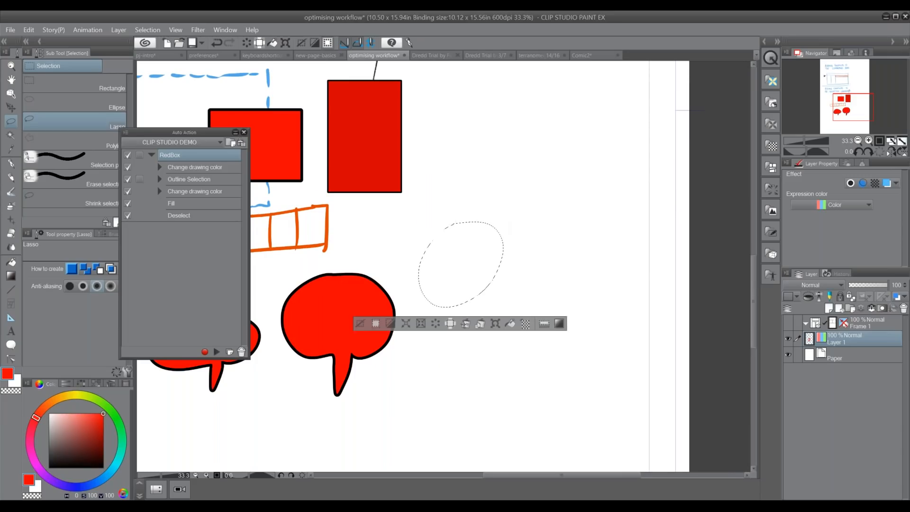
Step: Add the RedBox auto action from the CLIP STUDIO DEMO set to the selection launcher, and dock the Auto Action palette with the Layer palette
click(545, 324)
click(322, 160)
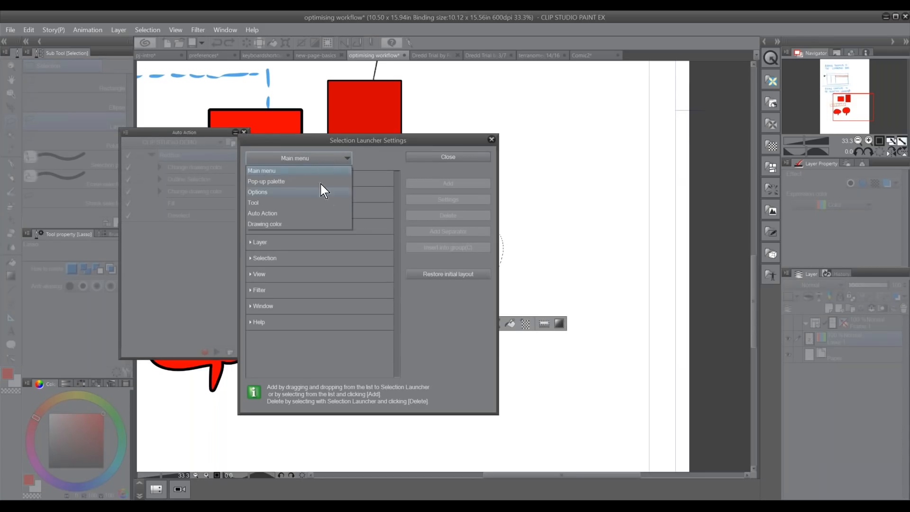
click(283, 214)
click(294, 197)
click(279, 213)
click(274, 178)
click(274, 178)
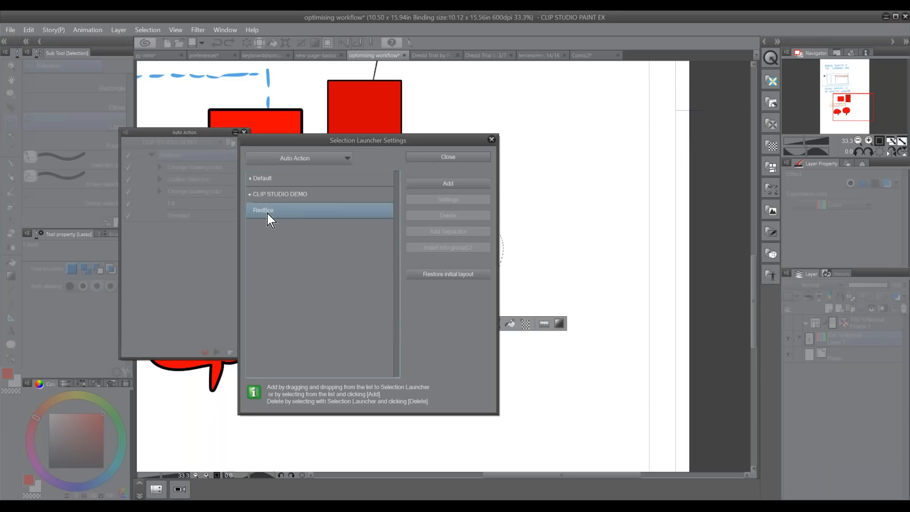
click(456, 183)
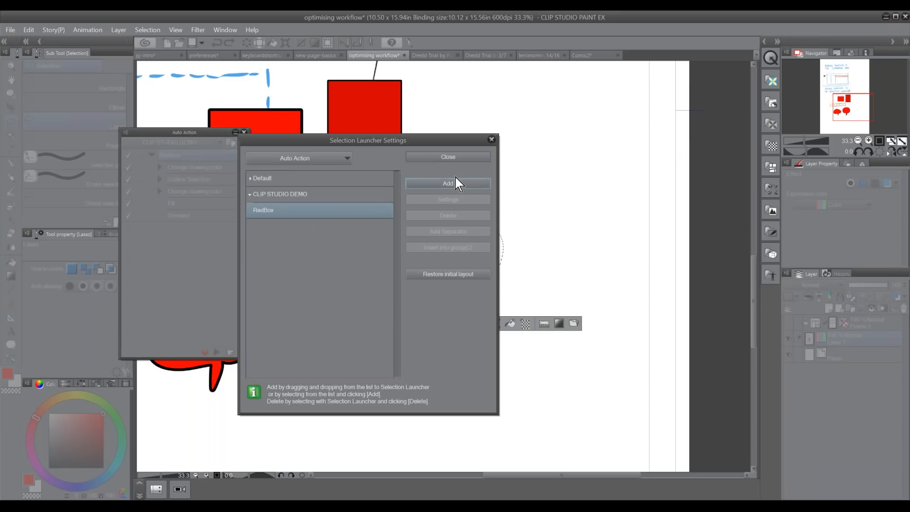
click(474, 158)
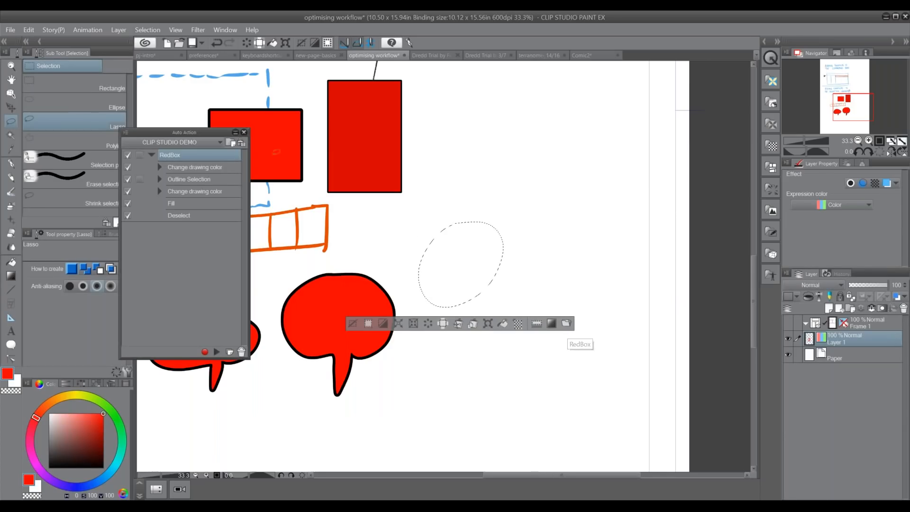
drag(207, 132, 864, 279)
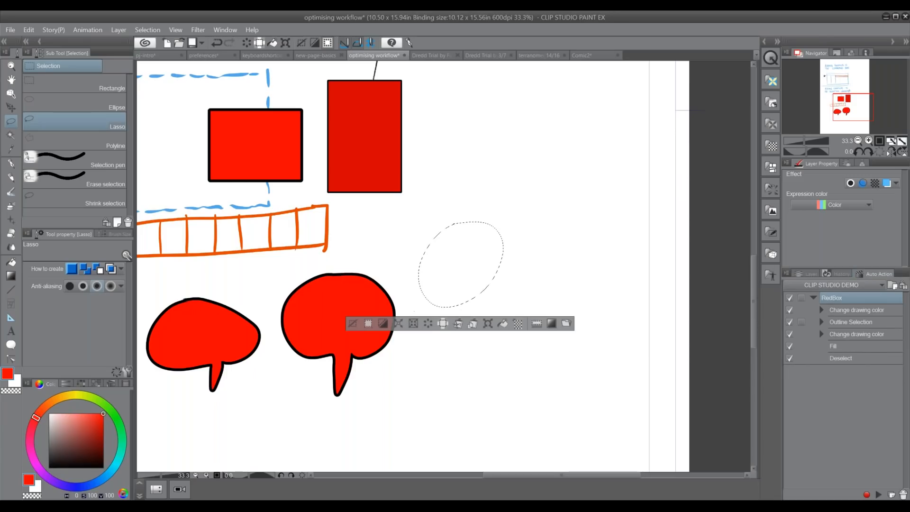
Step: Replace the oval selection with a lassoed star shape and run RedBox on it from the selection launcher
click(353, 323)
mouse_move(470, 194)
mouse_down()
mouse_move(457, 181)
mouse_move(463, 205)
mouse_move(433, 227)
mouse_move(466, 220)
mouse_move(473, 260)
mouse_move(480, 222)
mouse_move(510, 224)
mouse_move(488, 212)
mouse_move(494, 182)
mouse_move(467, 195)
mouse_up()
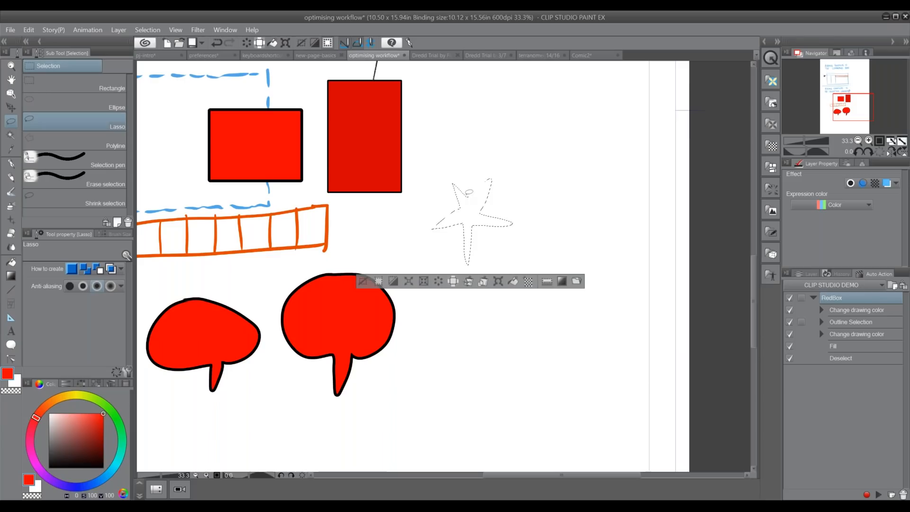
click(579, 282)
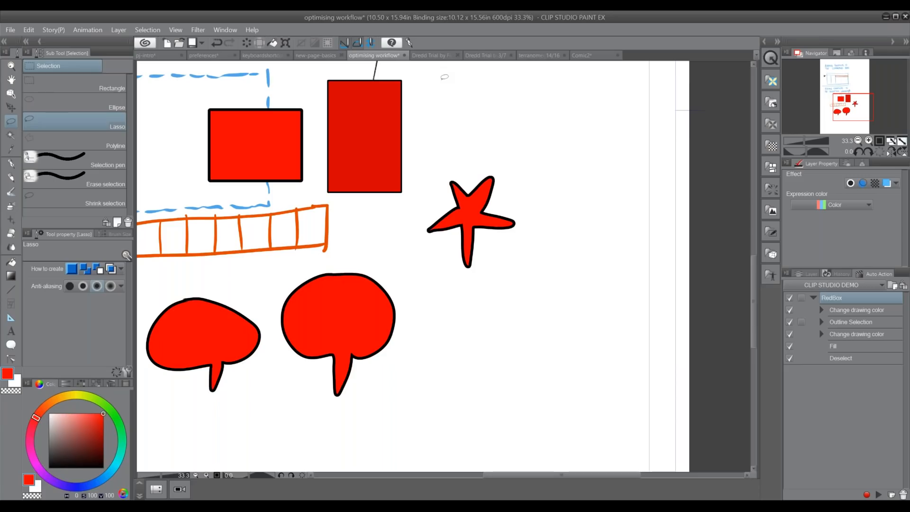
Step: Switch to the Dredd Trial by Fire 3/7 page, hide the clean inks layer, and show and select the Scanned Pencil Layer
click(488, 56)
click(811, 275)
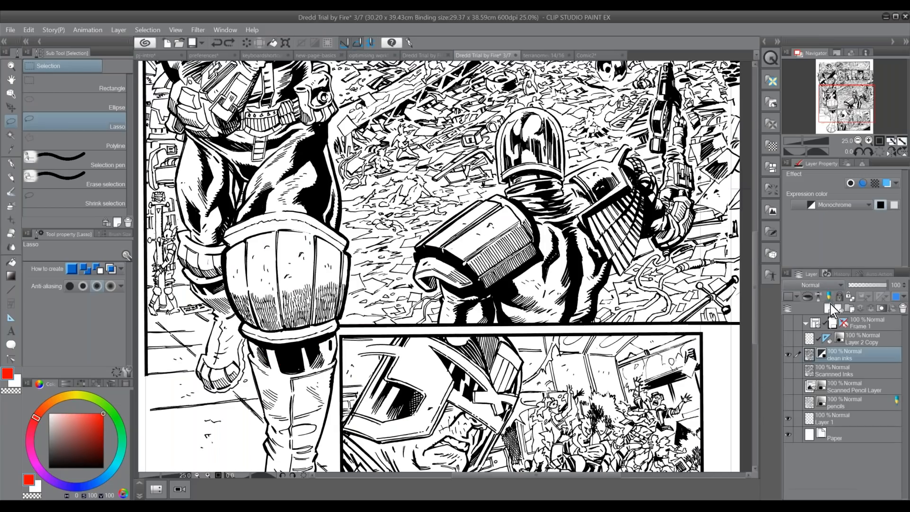
click(789, 354)
click(788, 388)
click(840, 386)
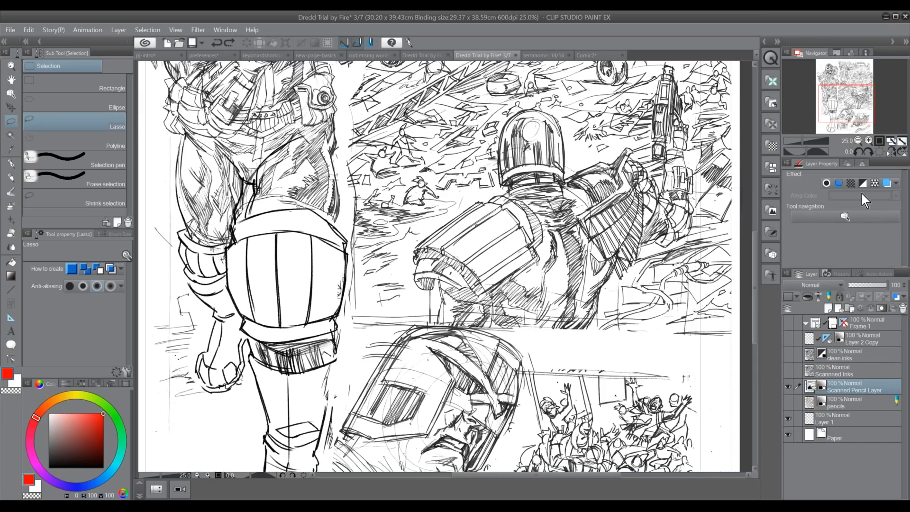
Step: Create a frame border folder named Frame 2 with a drawn border 1 mm wide
click(858, 140)
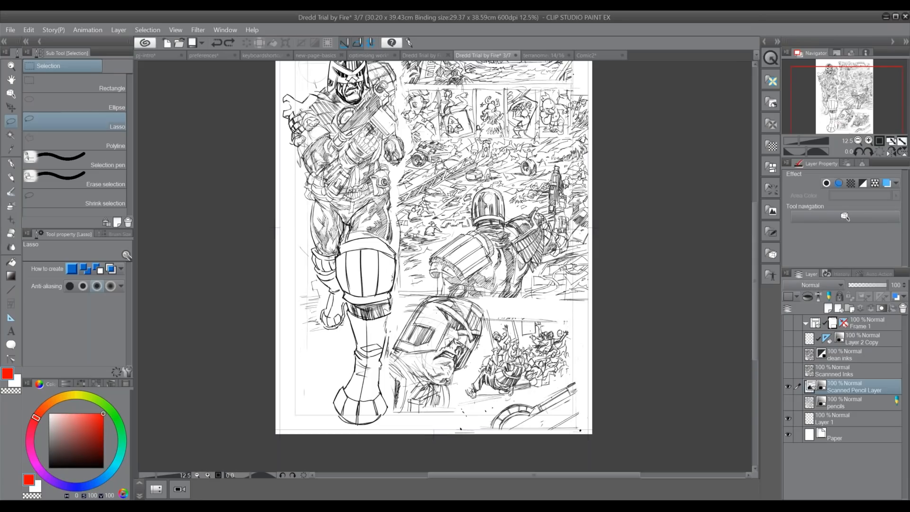
drag(434, 246, 415, 294)
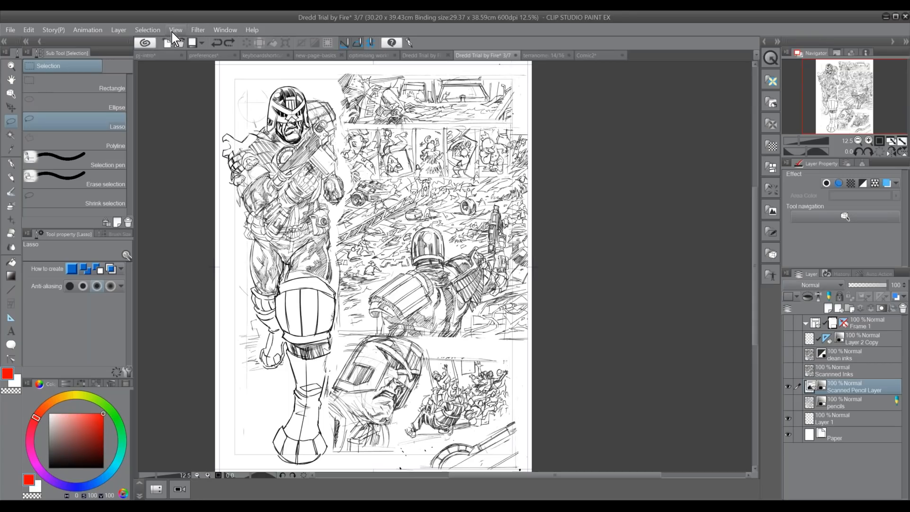
click(118, 31)
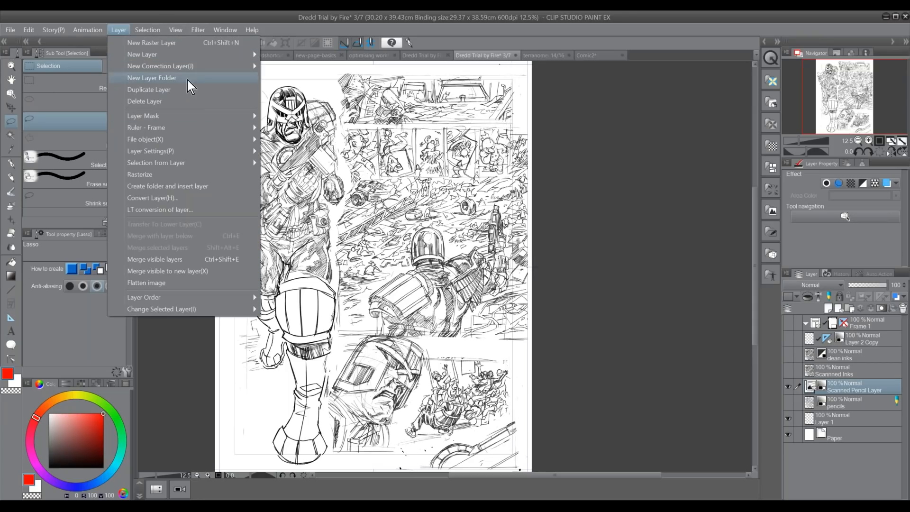
mouse_move(194, 128)
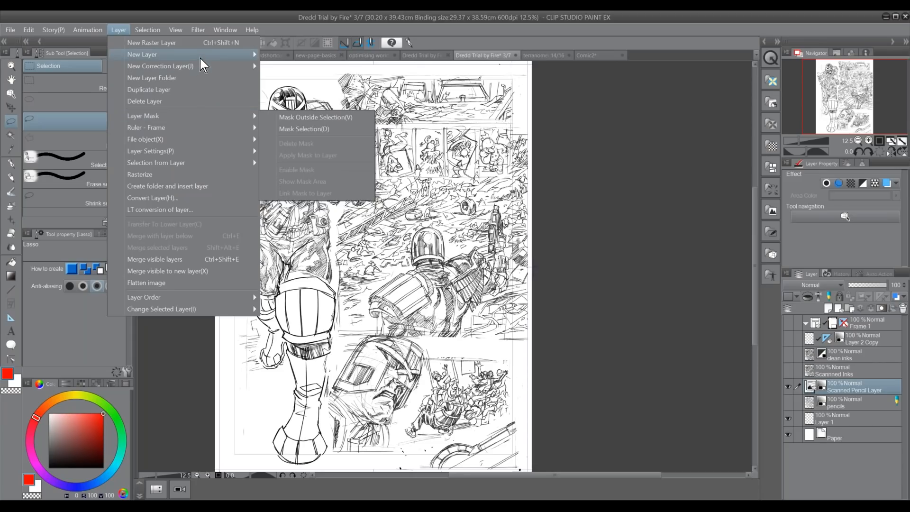
mouse_move(200, 59)
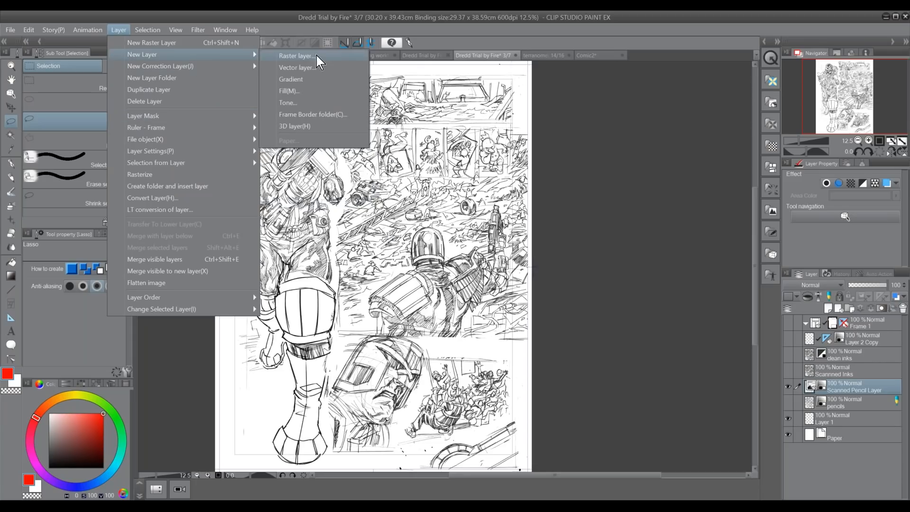
click(348, 116)
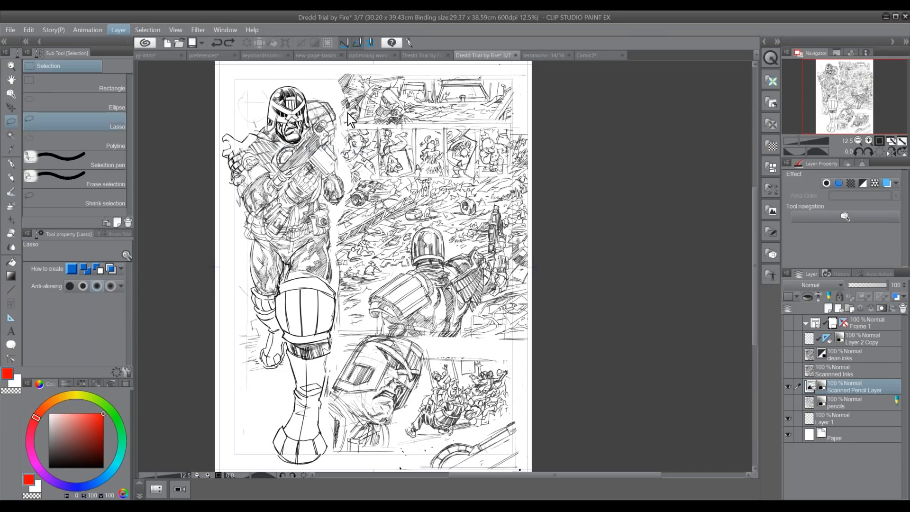
drag(483, 256, 448, 271)
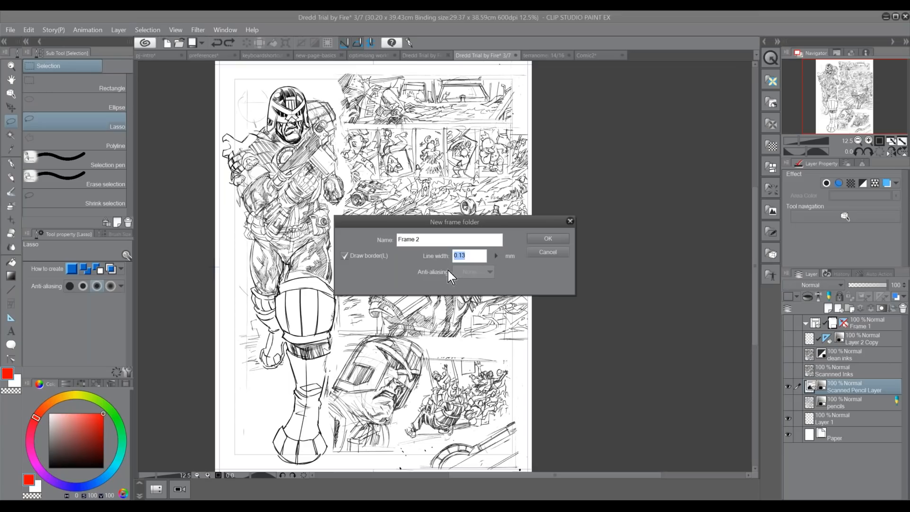
click(497, 256)
click(478, 257)
text(1)
click(548, 240)
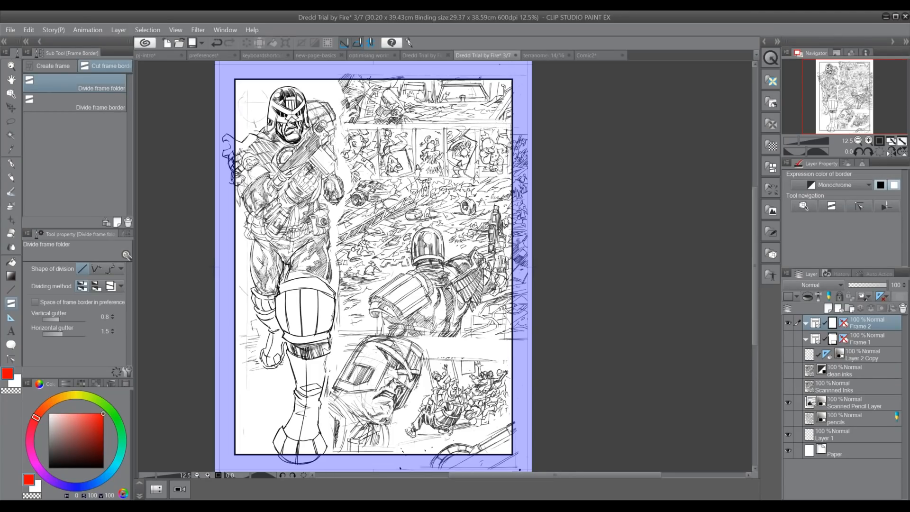
Step: Delete the old Frame 1 folder and rename the new frame folder Frame 1
click(102, 107)
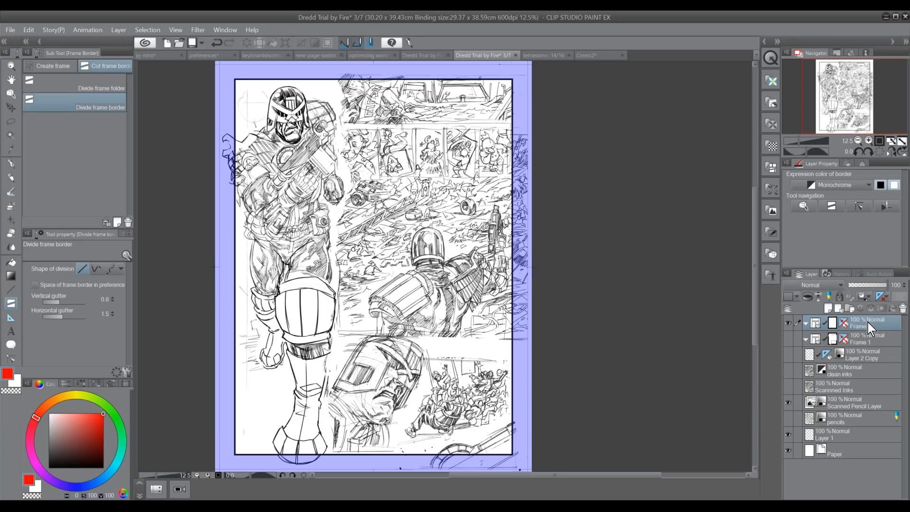
ctrl+click(864, 341)
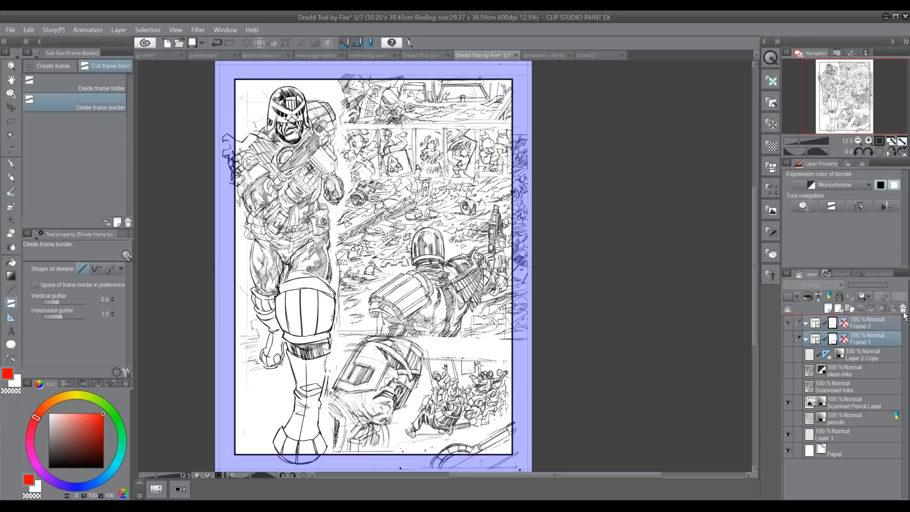
drag(904, 313, 904, 309)
double_click(865, 328)
click(874, 325)
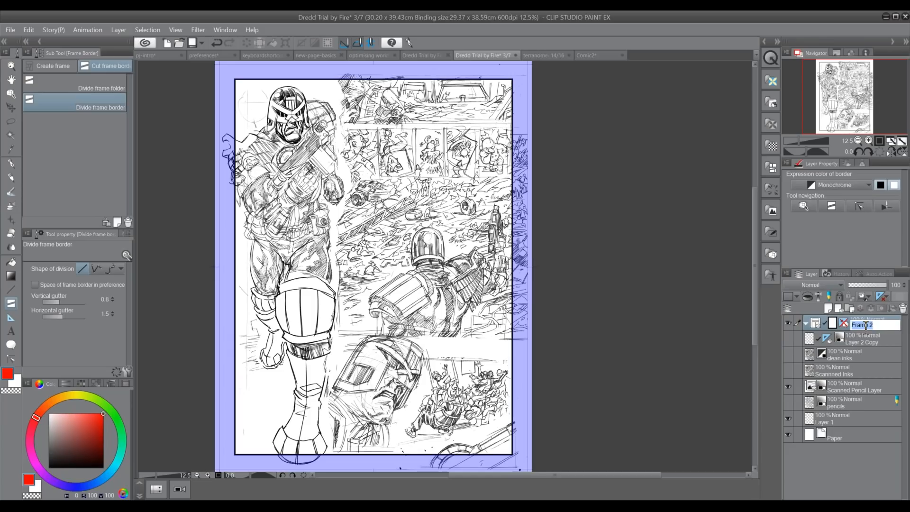
key(BackSpace)
text(1)
key(Return)
Step: Turn on the frame border spacing from preferences and divide the page frame vertically beside the full-length standing figure
drag(336, 108, 343, 135)
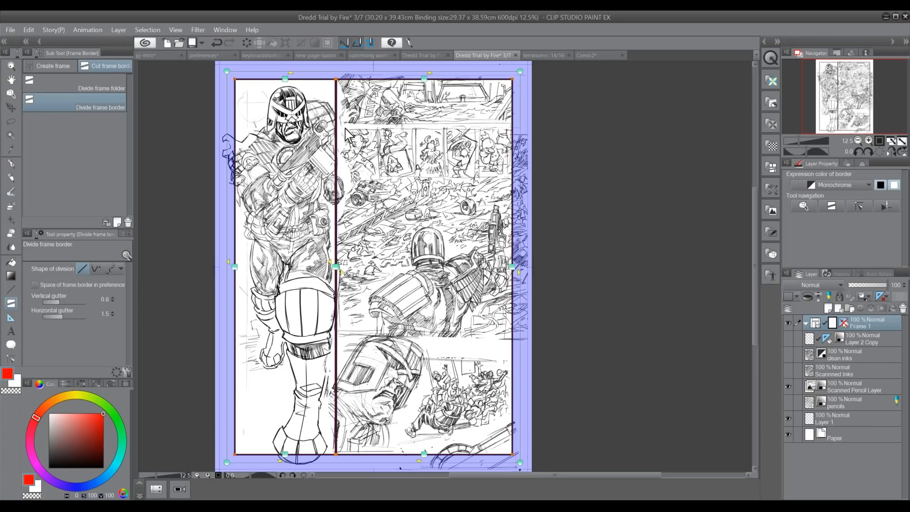
key(ctrl+z)
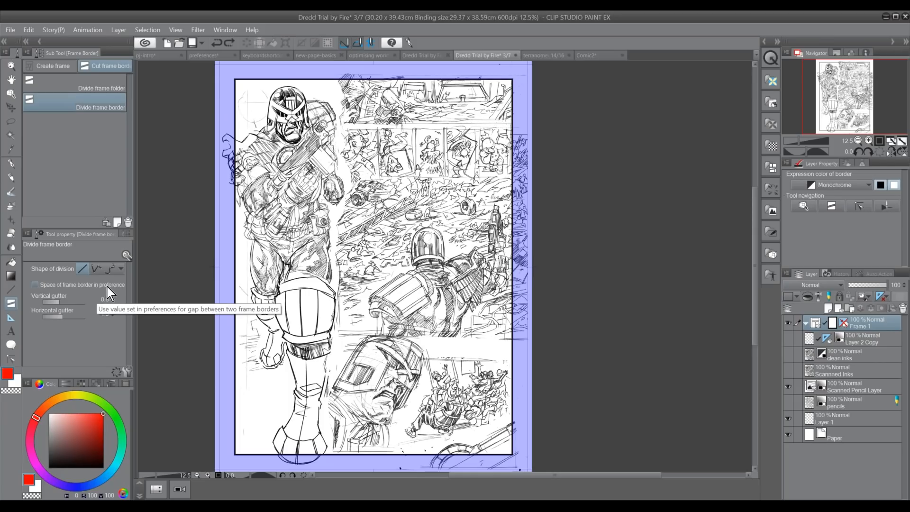
click(107, 286)
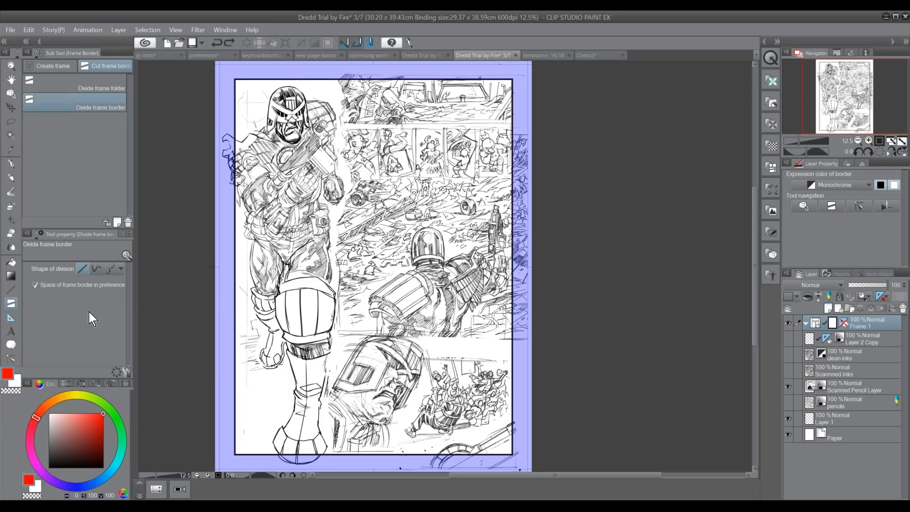
drag(338, 87, 339, 165)
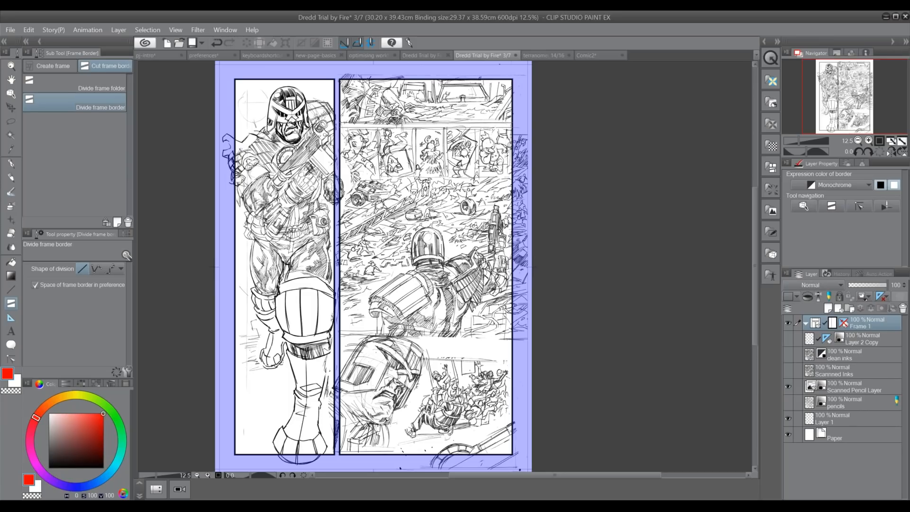
Step: Divide the right-hand frame horizontally along the pencilled gutters into four stacked panels
drag(348, 125, 422, 124)
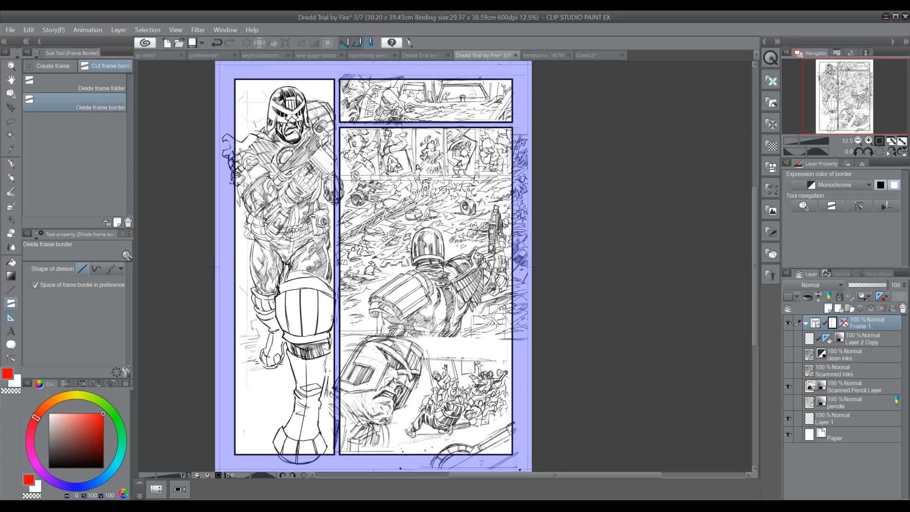
drag(349, 178, 422, 178)
drag(348, 338, 422, 337)
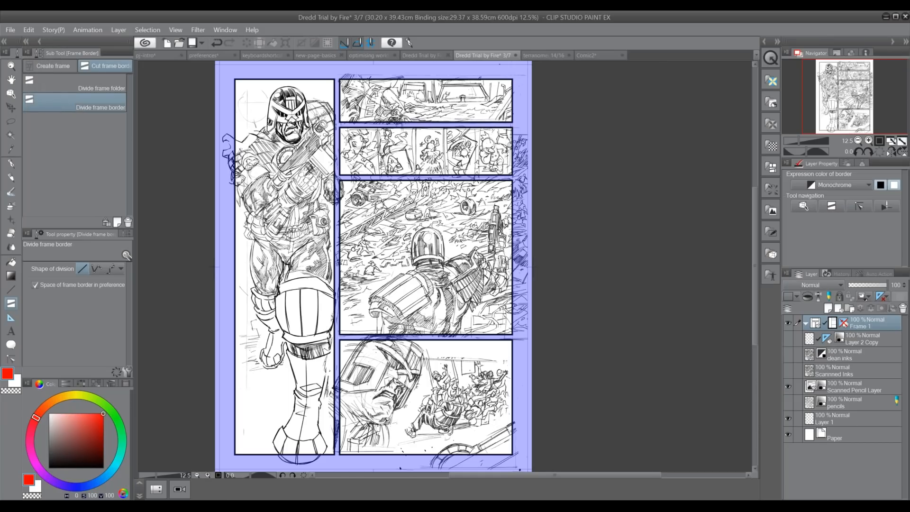
Step: Select the frame of the second panel in the right column and choose the Divide frame border tool for it
click(870, 140)
click(870, 141)
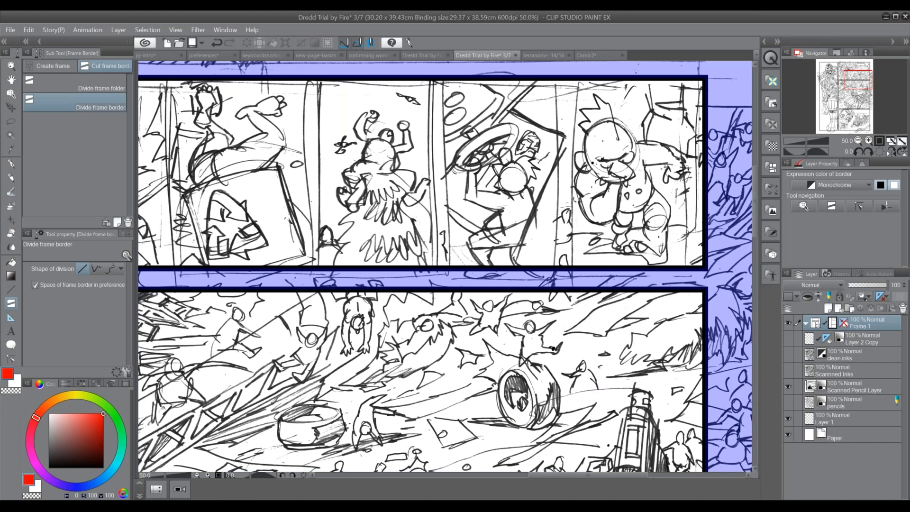
click(858, 141)
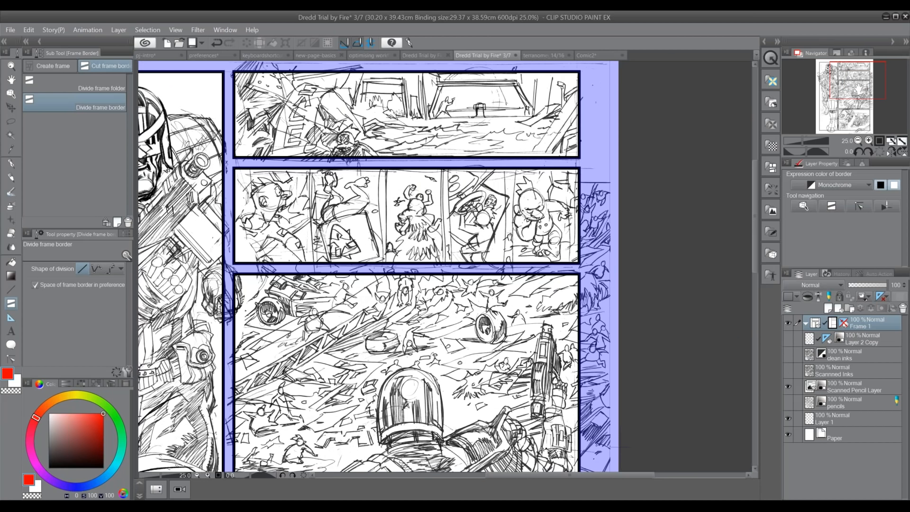
click(11, 95)
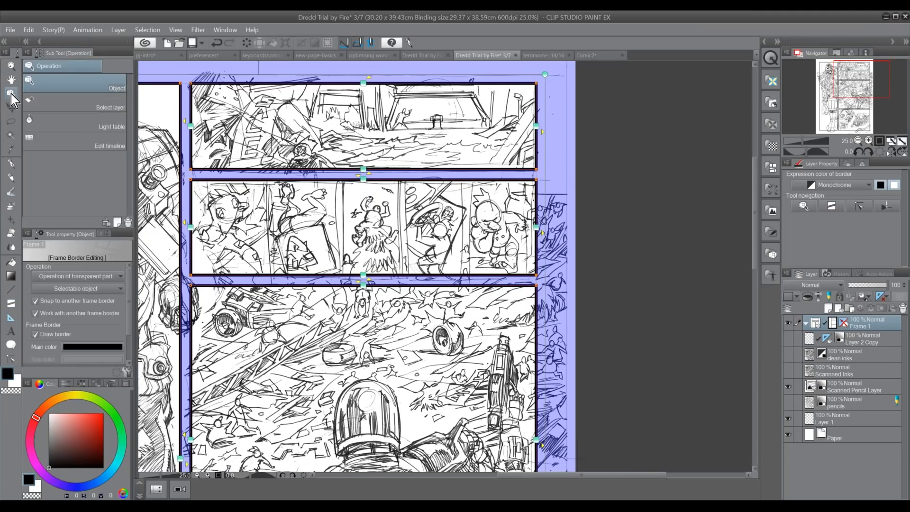
click(314, 255)
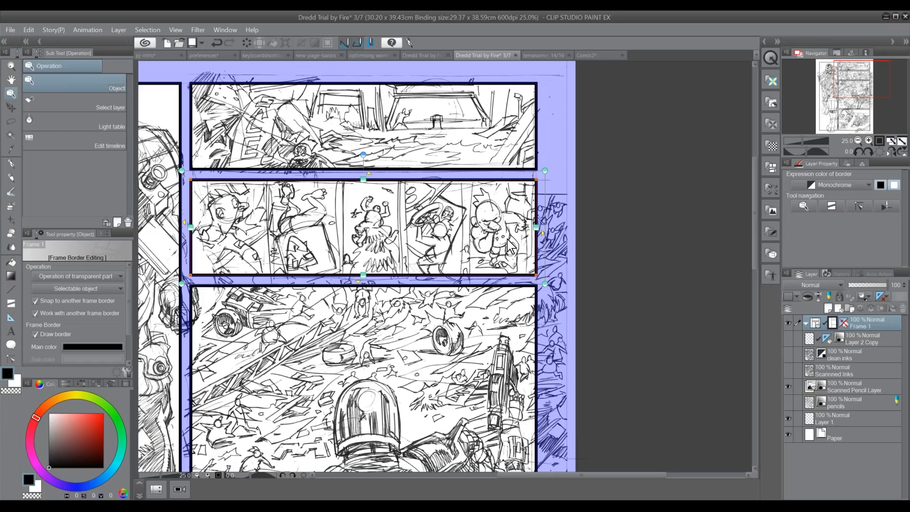
click(12, 304)
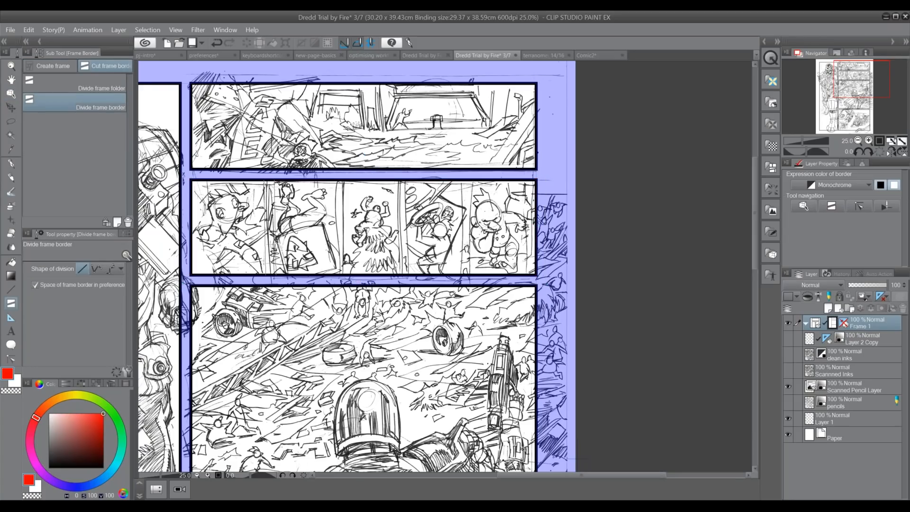
drag(270, 175, 270, 280)
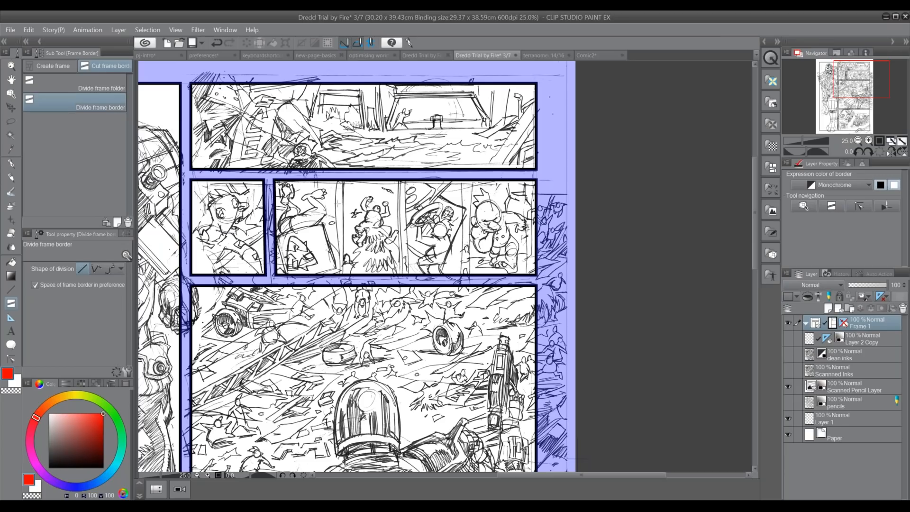
key(ctrl)
key(ctrl+z)
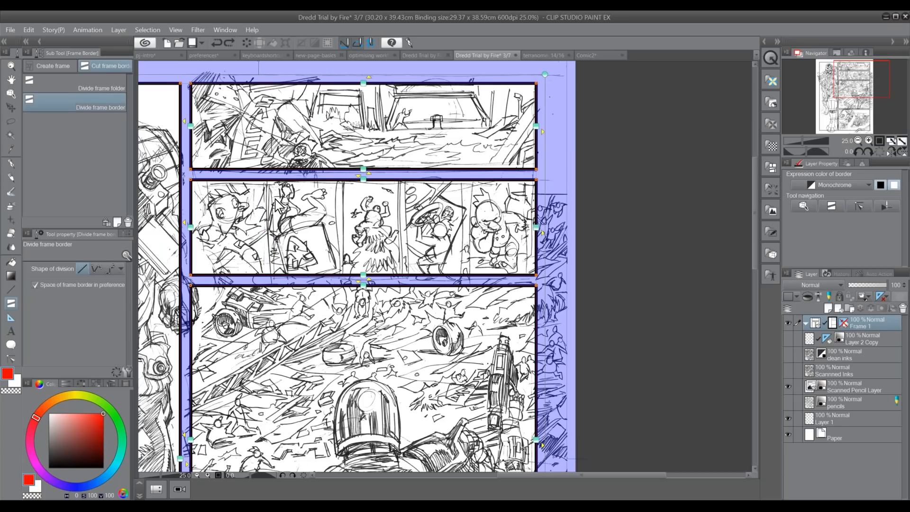
Step: Divide the second-row panel into five frames by cutting along its four sketched vertical gutters
drag(269, 184, 269, 272)
drag(345, 209, 345, 256)
drag(406, 213, 406, 256)
drag(466, 213, 468, 256)
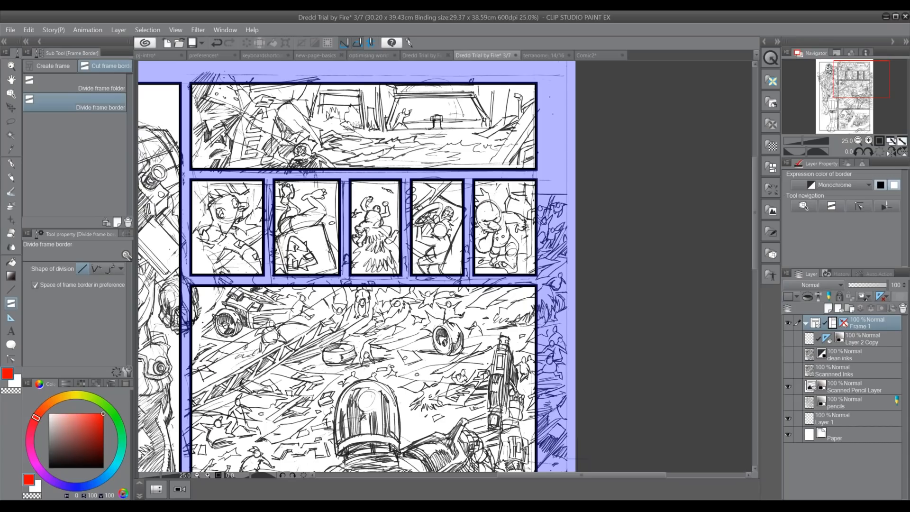
Step: Undo the four manual cuts in the second-row panel
key(ctrl)
key(ctrl+z)
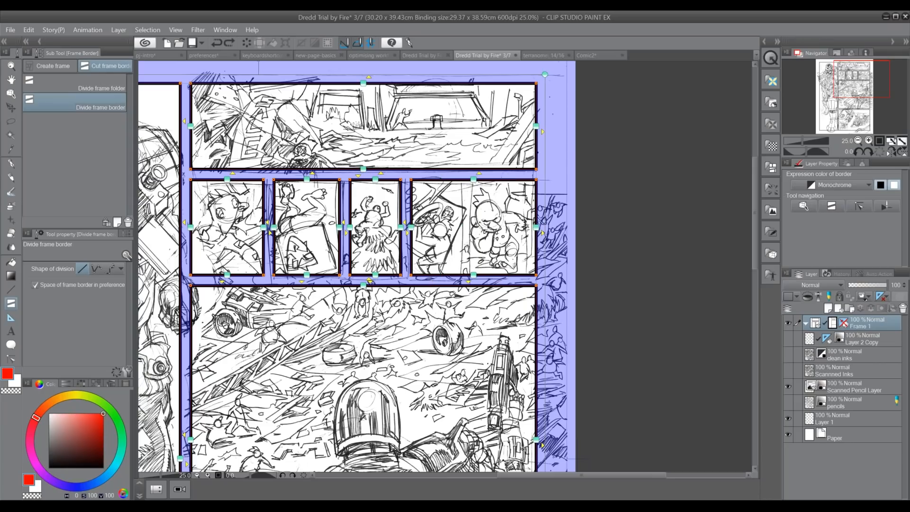
key(ctrl+z)
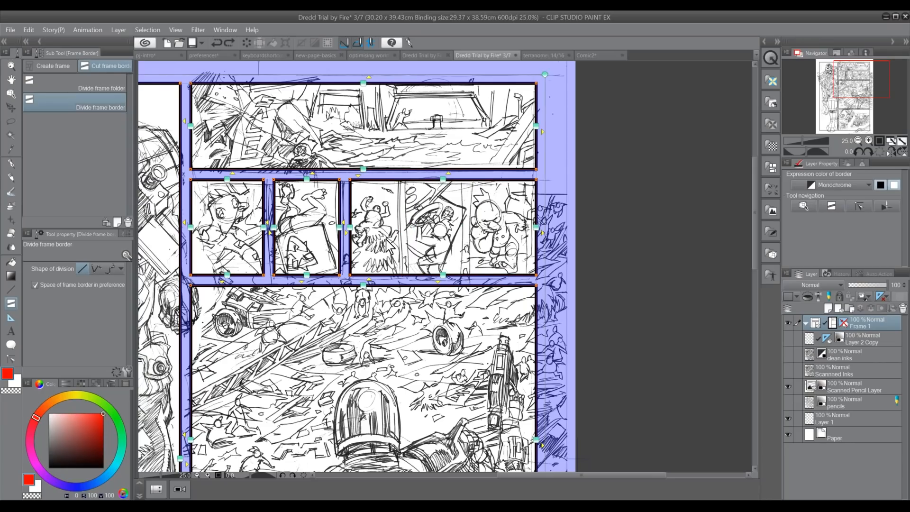
key(ctrl+z)
key(ctrl+z)
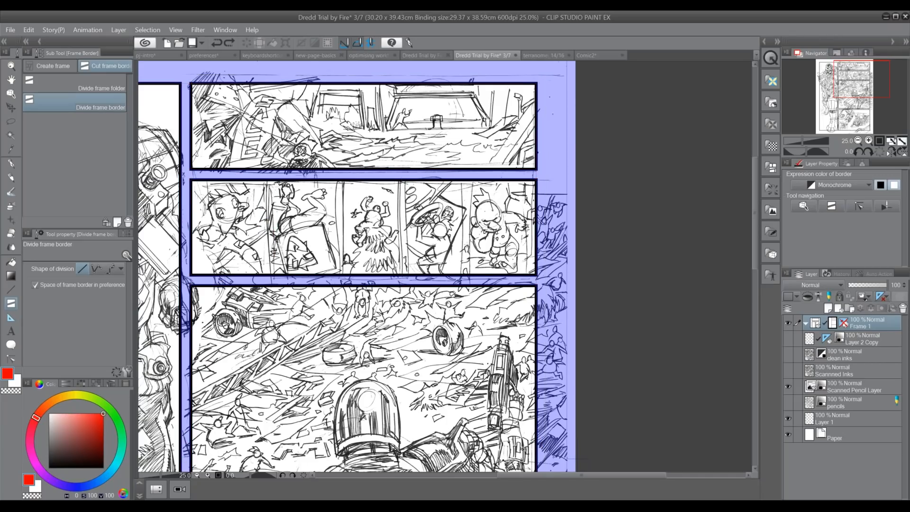
Step: Select the second-row panel's frame border with the Object tool and open Divide frame border equally for it
key(o)
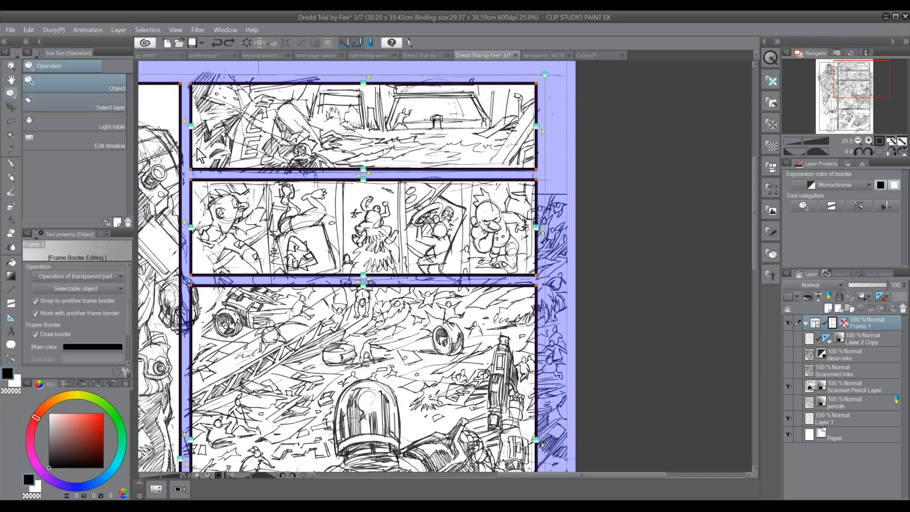
click(516, 180)
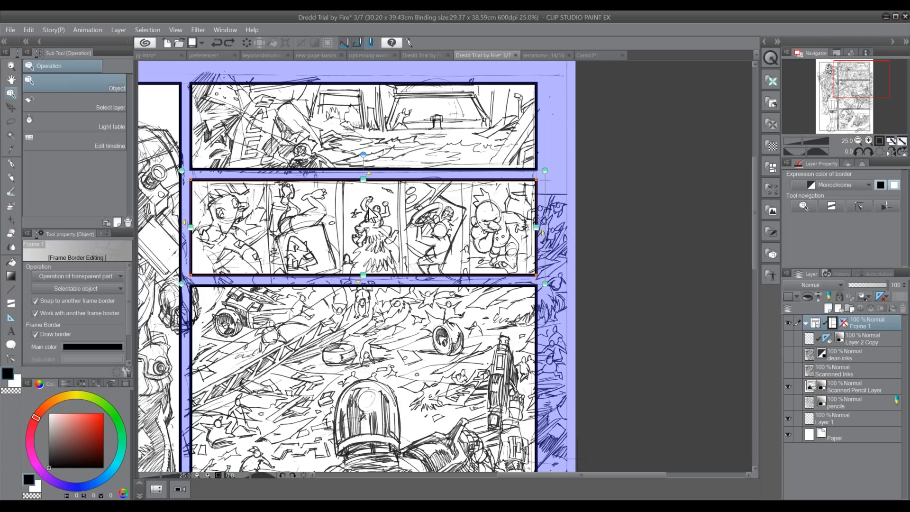
click(119, 29)
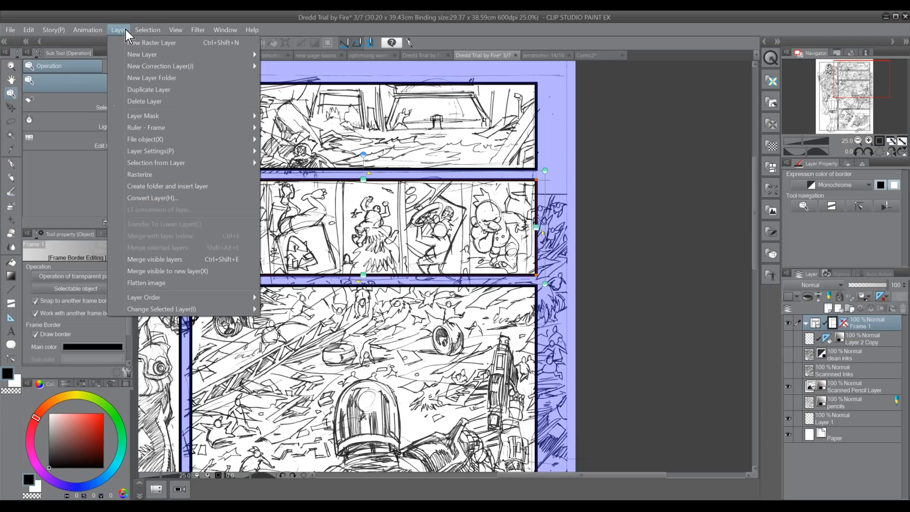
mouse_move(204, 128)
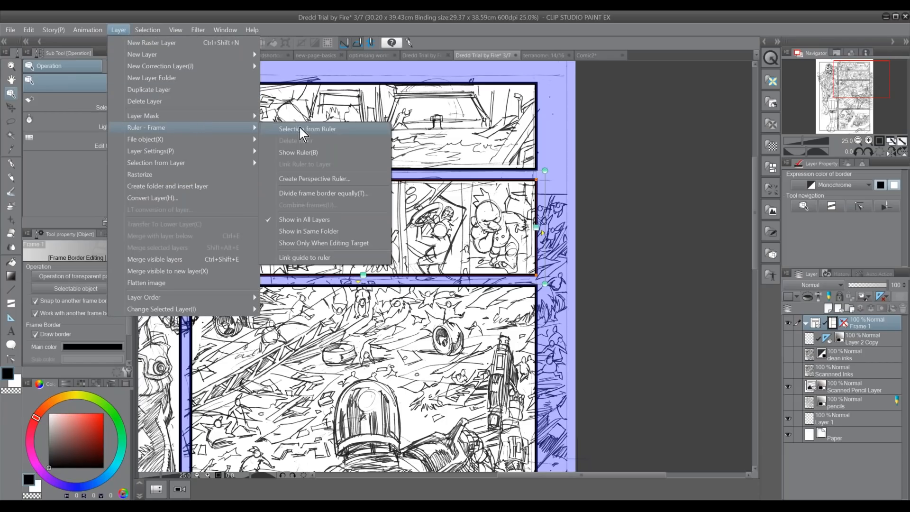
click(374, 194)
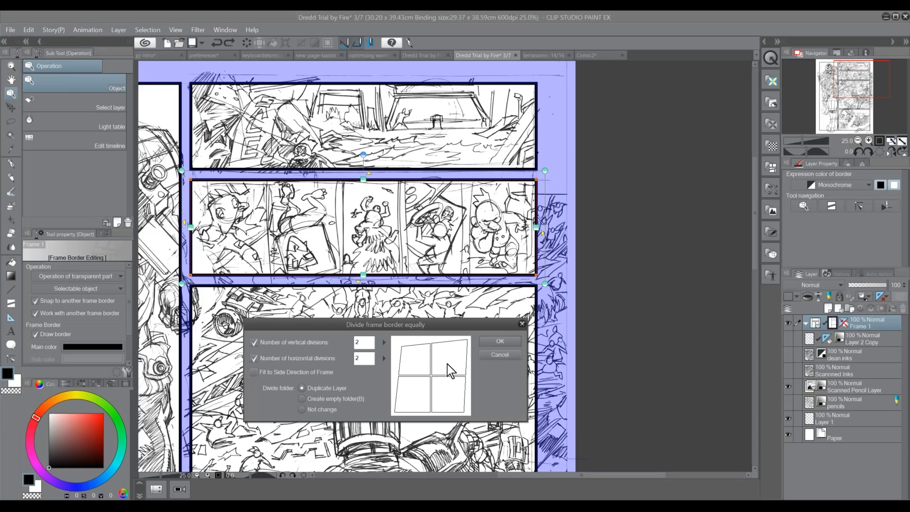
Step: Divide the panel equally with vertical divisions off, 5 horizontal divisions and the Duplicate Layer folder option
click(298, 359)
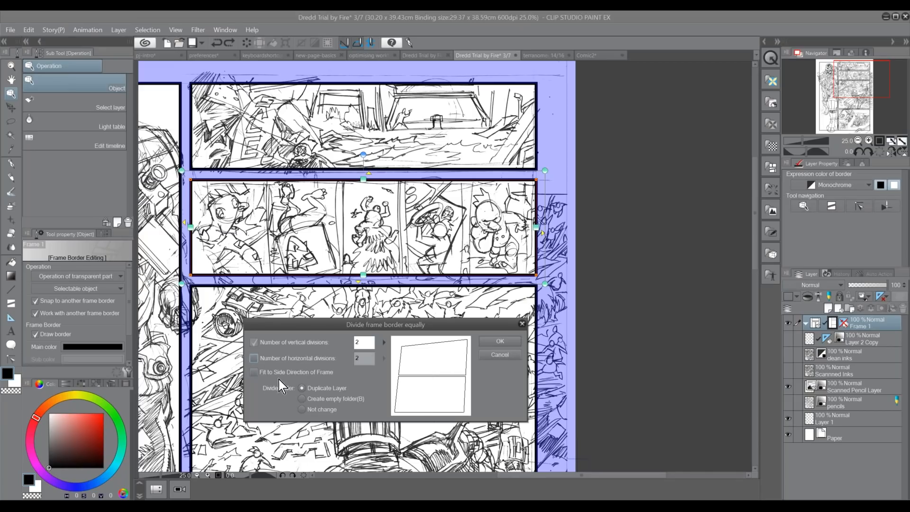
click(298, 359)
click(298, 342)
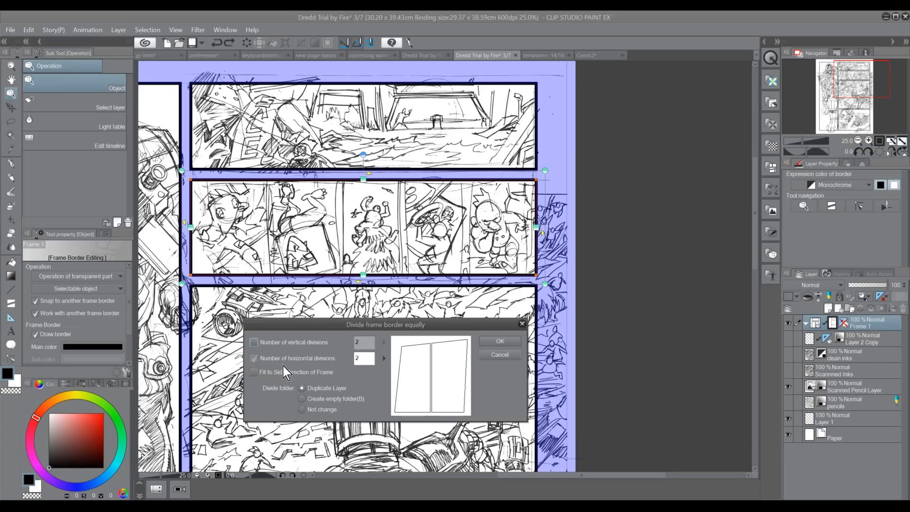
click(368, 359)
click(384, 358)
click(390, 336)
click(390, 336)
click(390, 337)
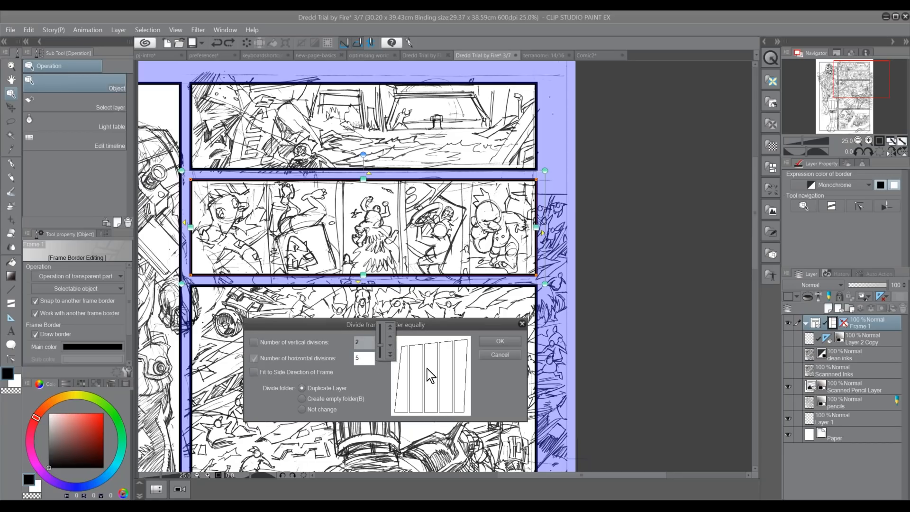
click(499, 342)
click(500, 342)
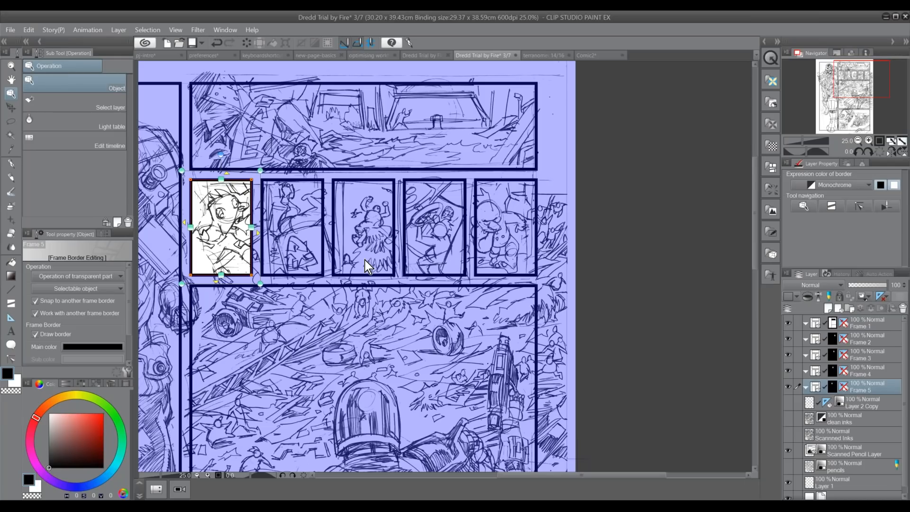
Step: Examine which panel each of the frame folders Frame 4, Frame 3 and Frame 2 masks
click(862, 375)
click(862, 355)
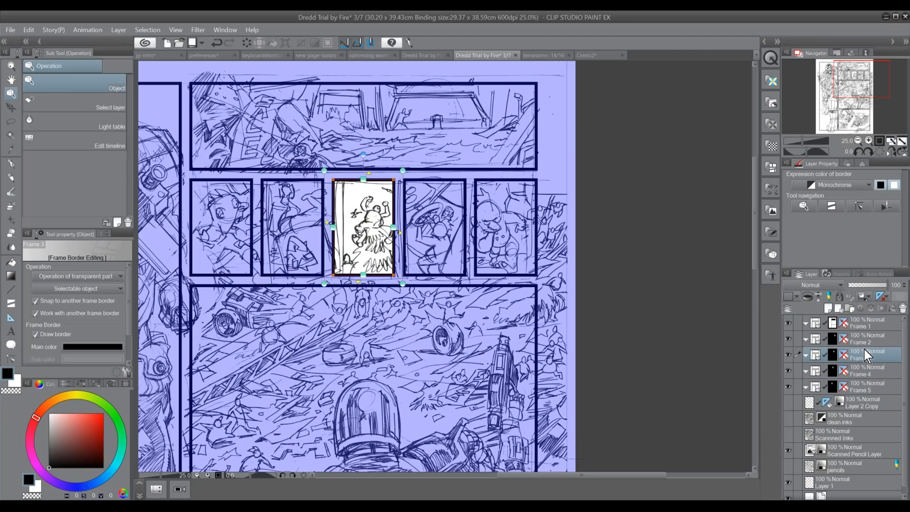
click(861, 340)
click(862, 356)
click(861, 373)
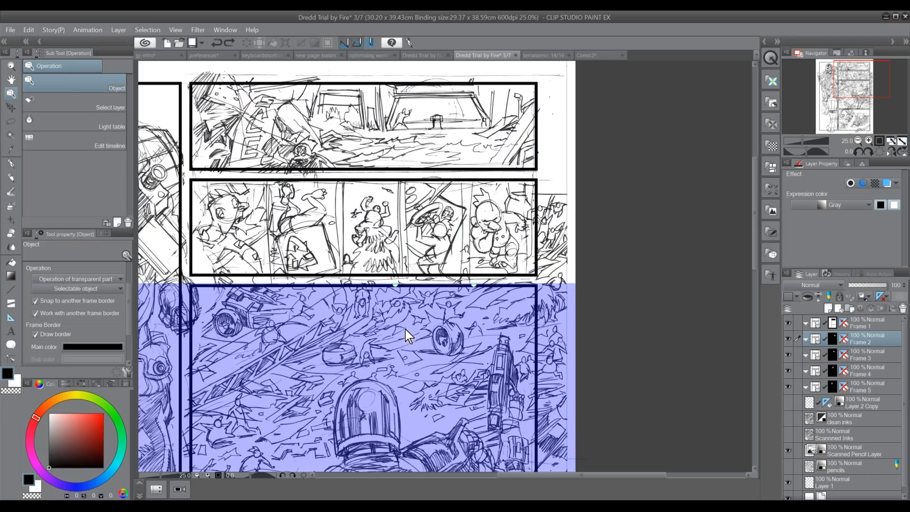
Step: Divide the undivided second-row frame equally into 5 horizontal divisions with the folder option set to Not change
click(289, 182)
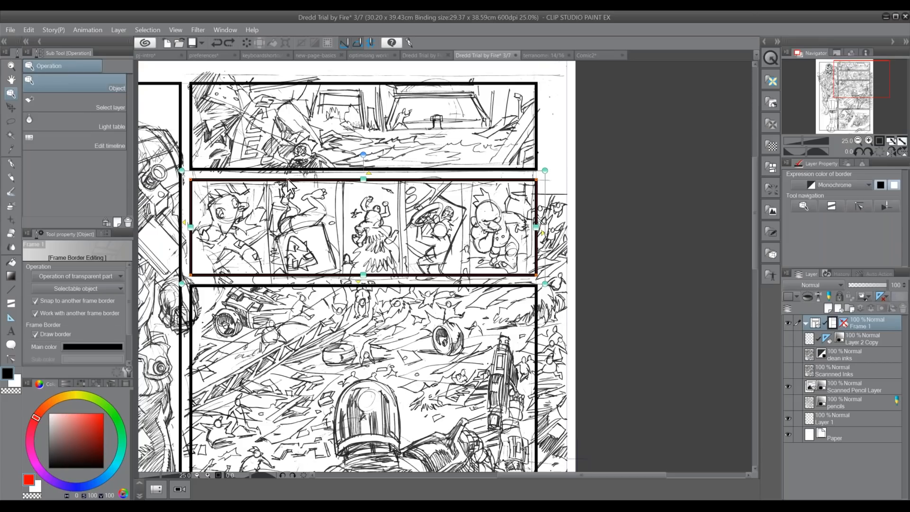
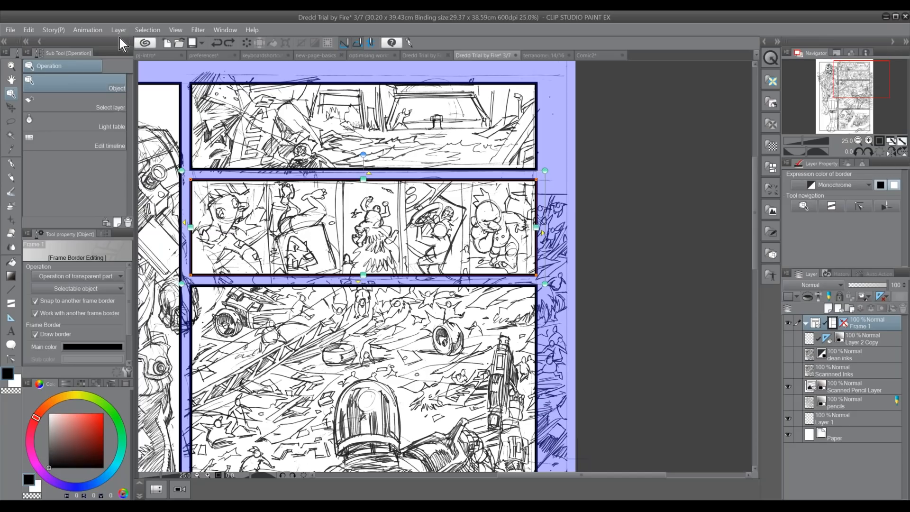
click(148, 29)
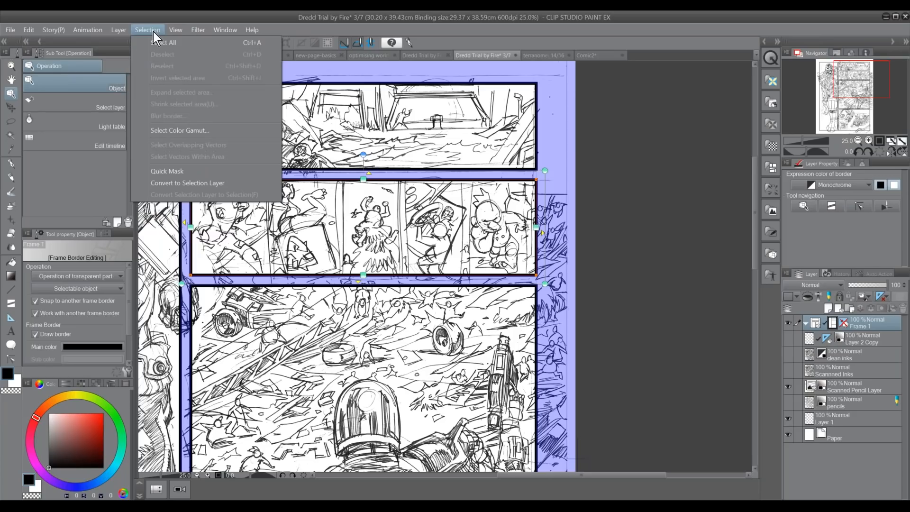
mouse_move(118, 29)
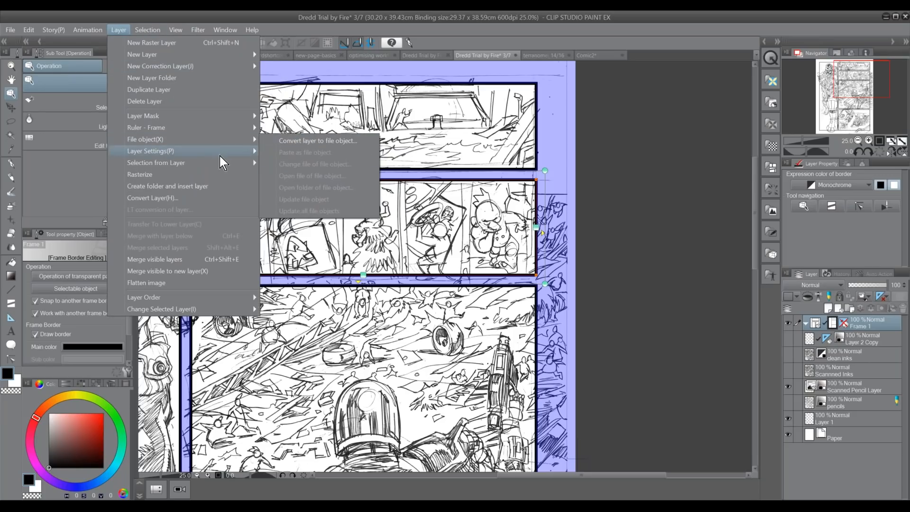
mouse_move(224, 129)
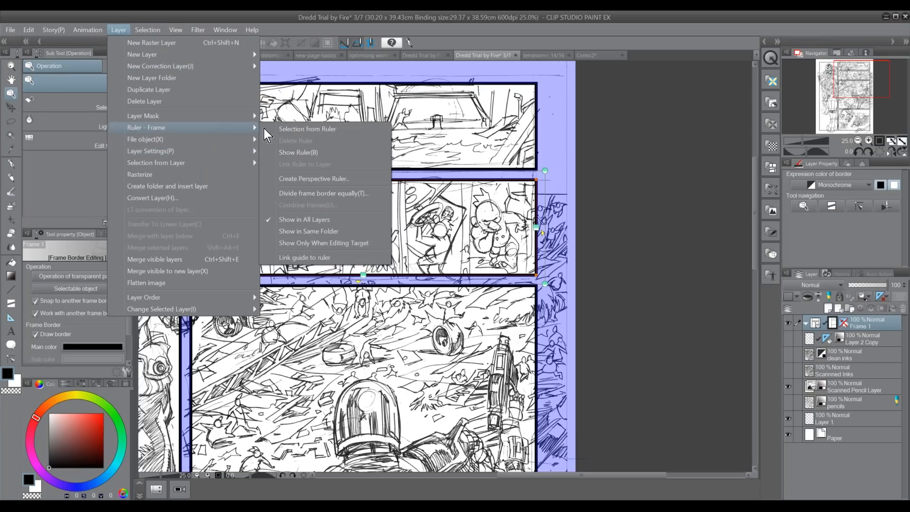
click(370, 196)
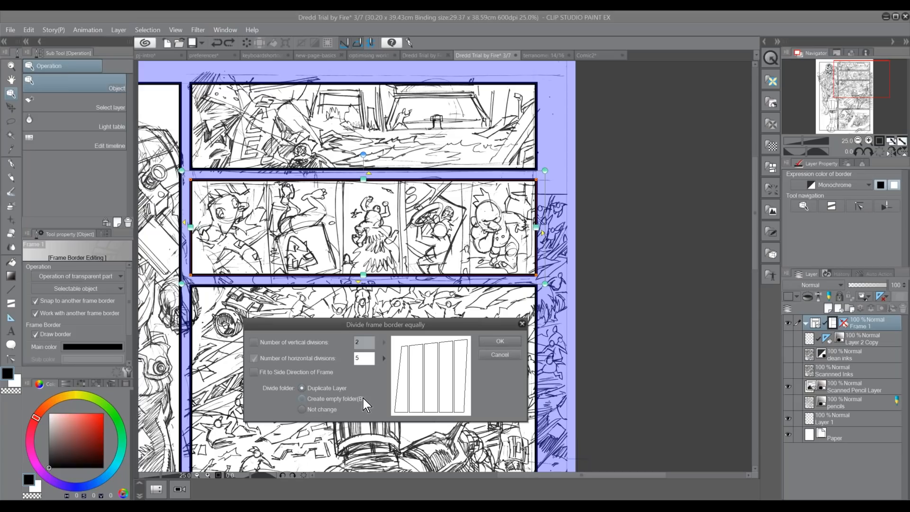
click(315, 410)
click(500, 342)
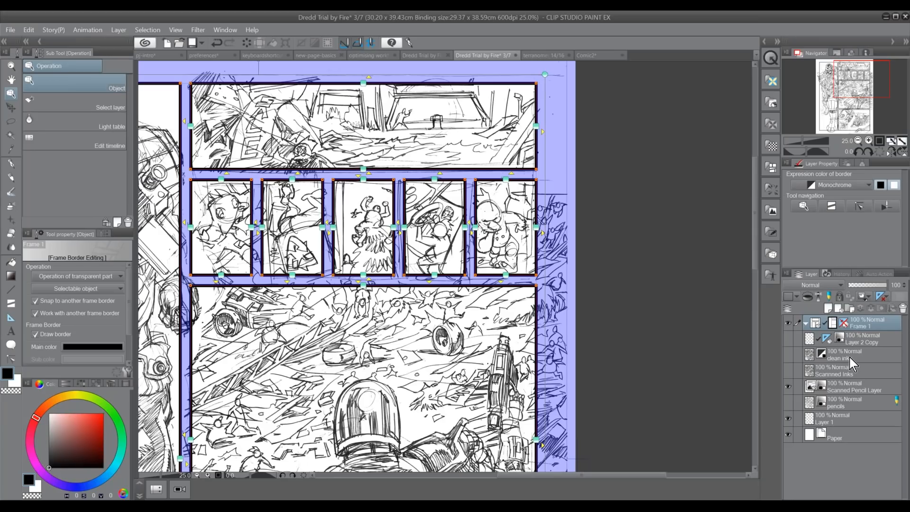
Step: Make the clean inks layer active and view the panel layout across the whole page
click(849, 357)
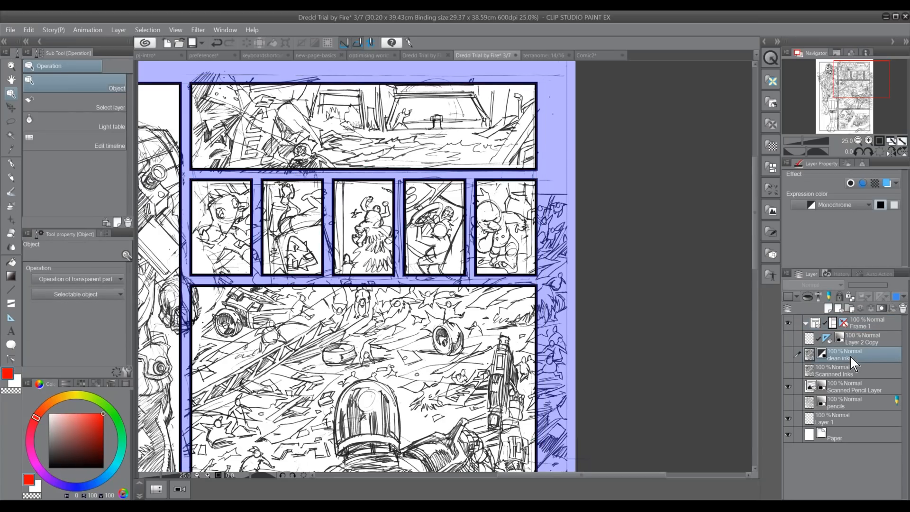
drag(325, 367, 368, 330)
key(ctrl+minus)
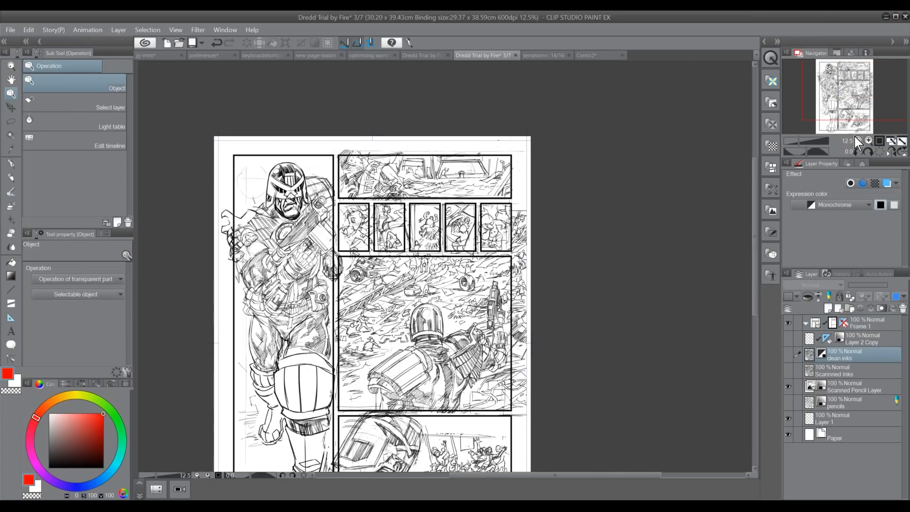
drag(417, 379, 404, 300)
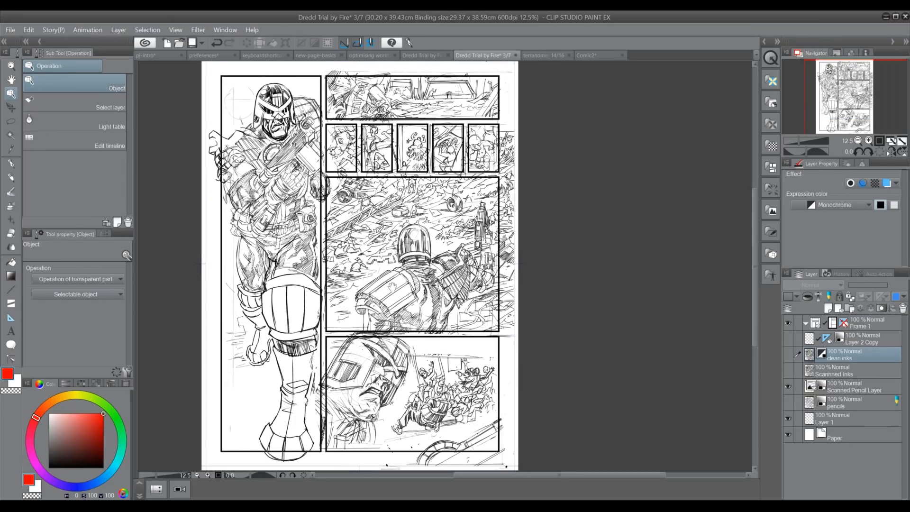
drag(392, 287, 411, 310)
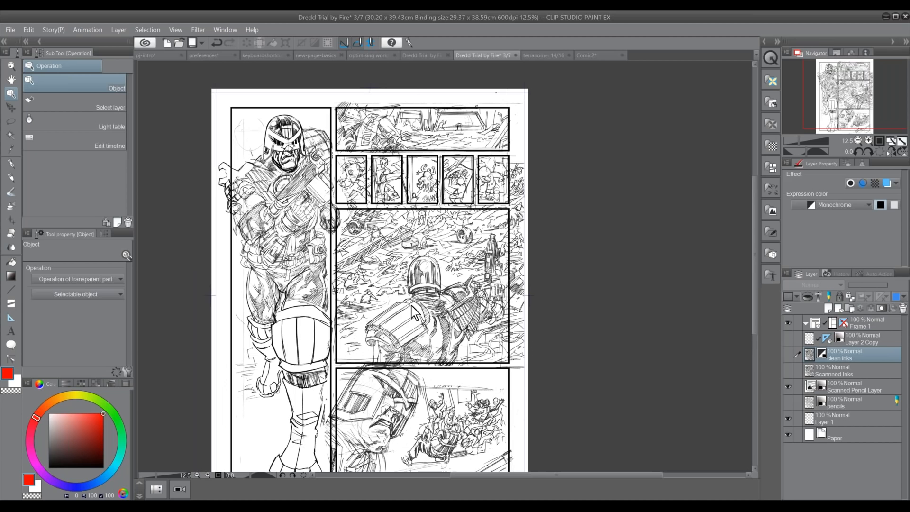
Step: Examine the panel borders and gutters up close from the upper rows down to the last panel
click(867, 140)
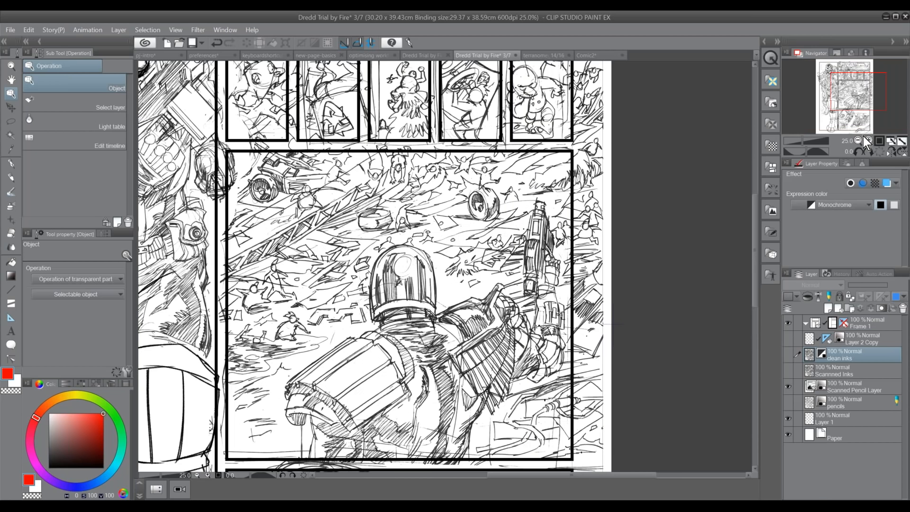
click(864, 137)
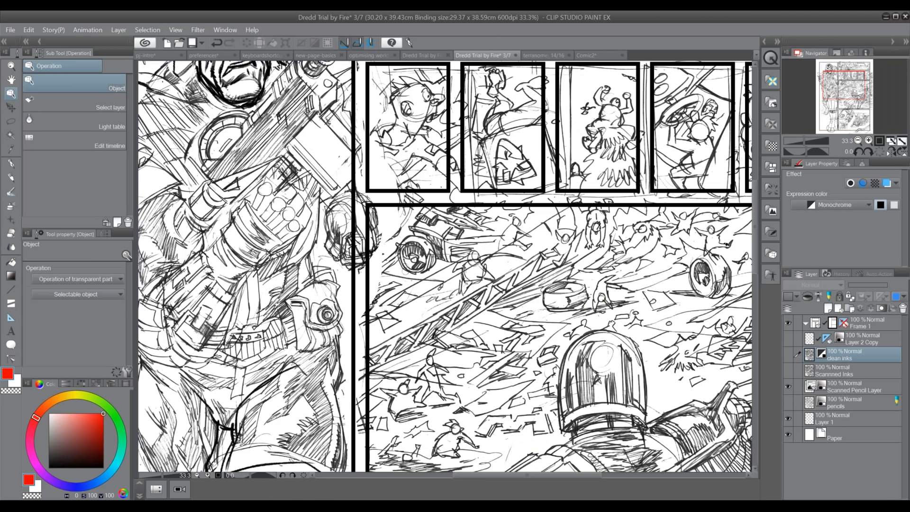
drag(461, 158, 514, 267)
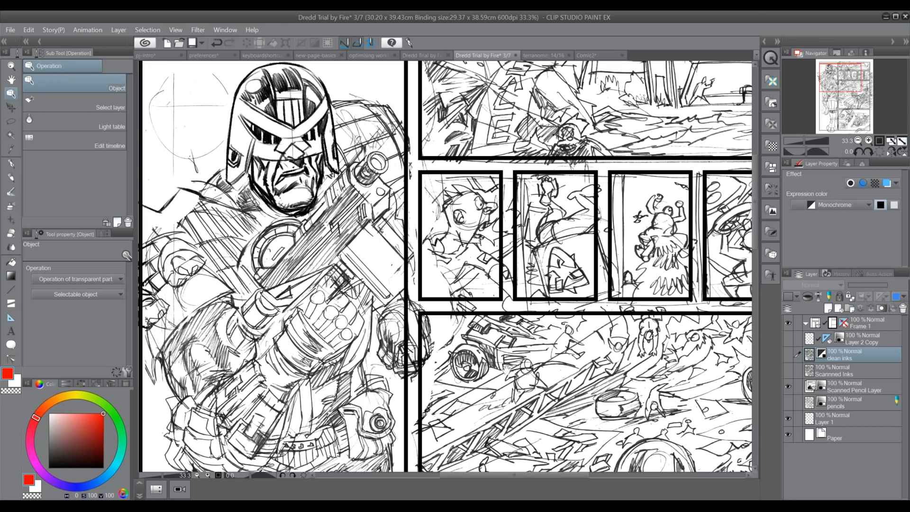
drag(507, 367, 502, 364)
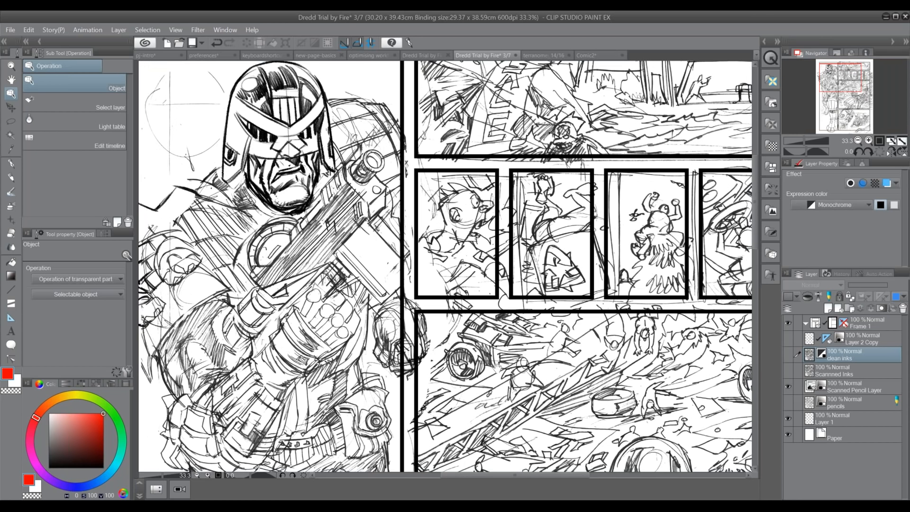
drag(692, 292, 465, 184)
scroll(459, 341, down, 5)
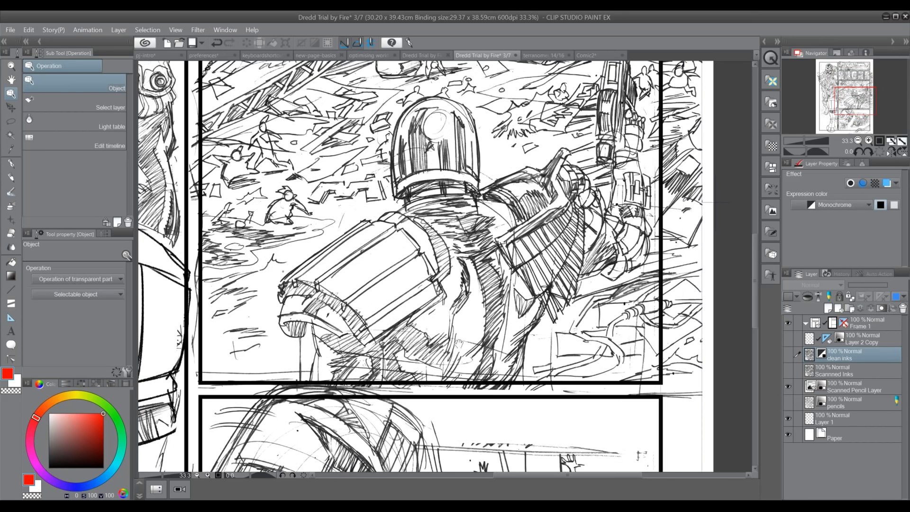
click(858, 141)
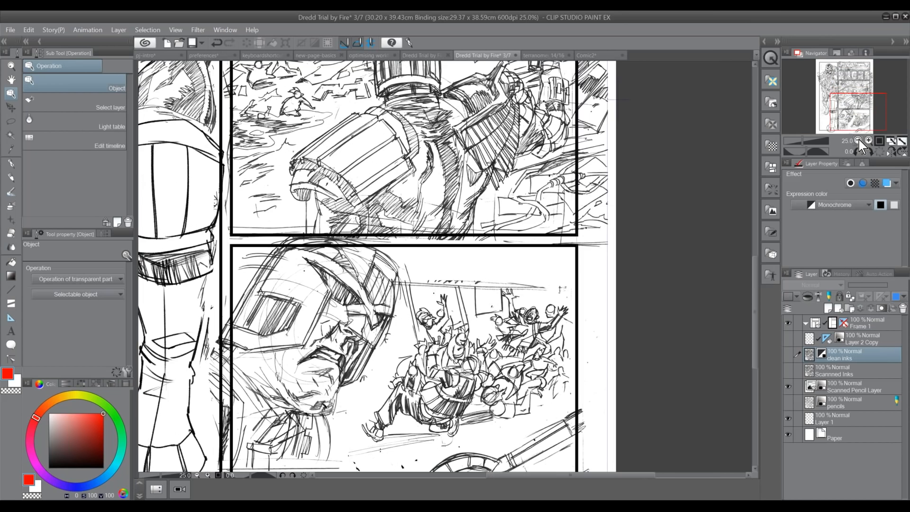
click(858, 140)
scroll(372, 265, up, 2)
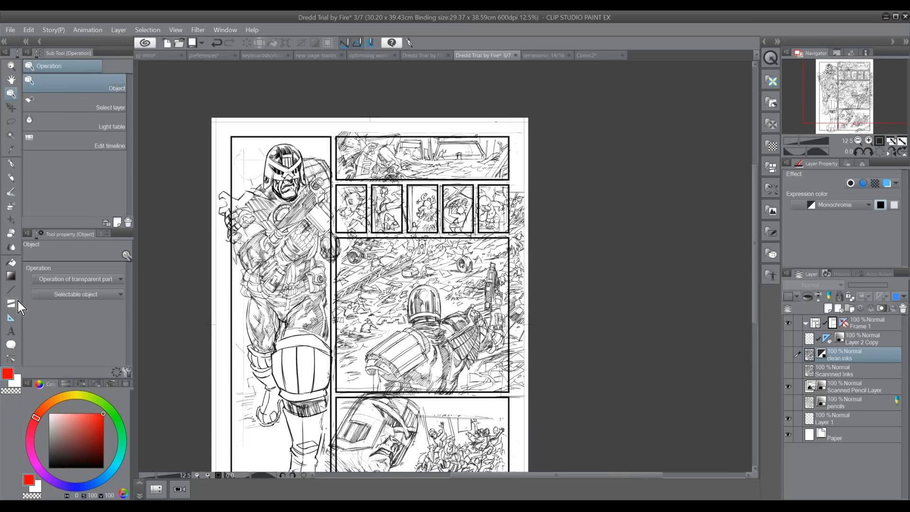
Step: Switch to the Polyline frame sub tool and set the drawing colour to black
click(15, 304)
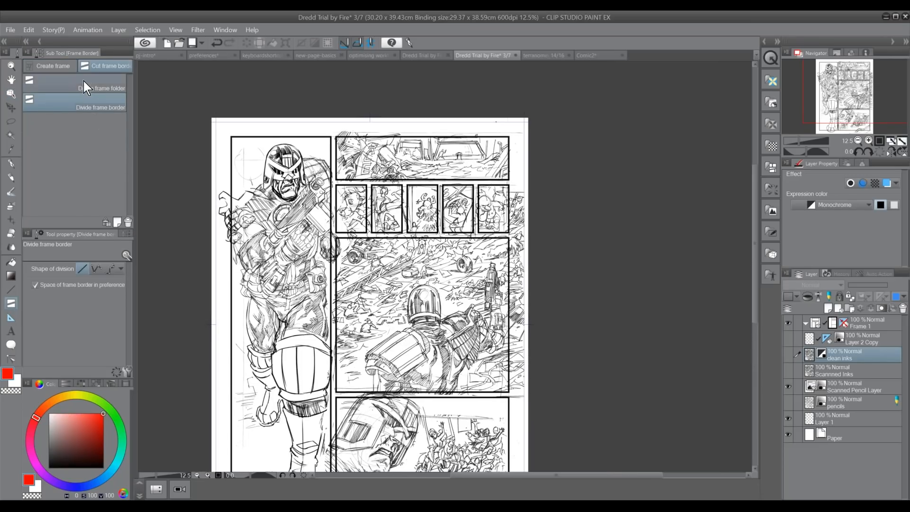
click(67, 67)
click(109, 66)
click(57, 67)
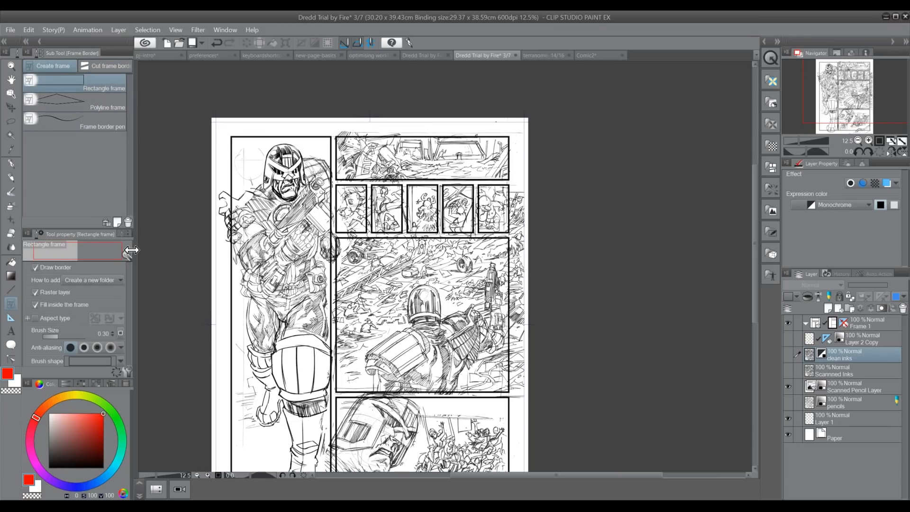
click(111, 100)
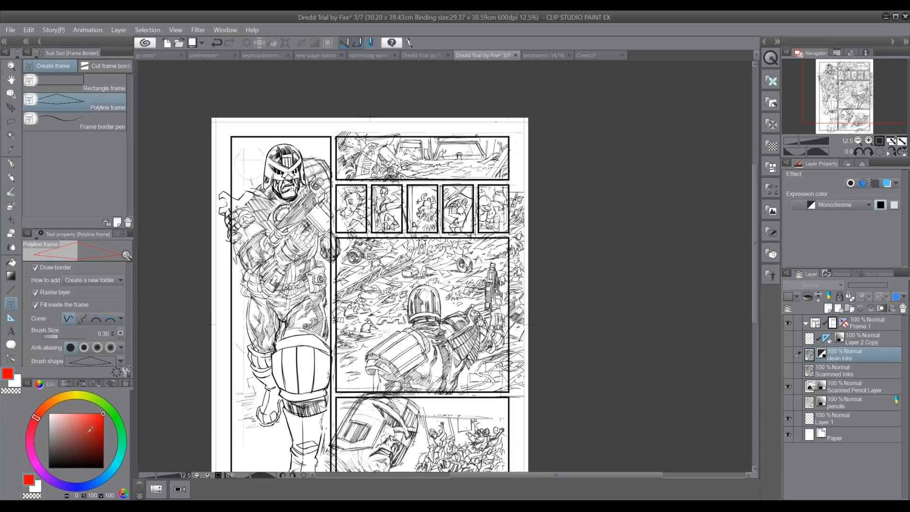
drag(67, 456, 49, 468)
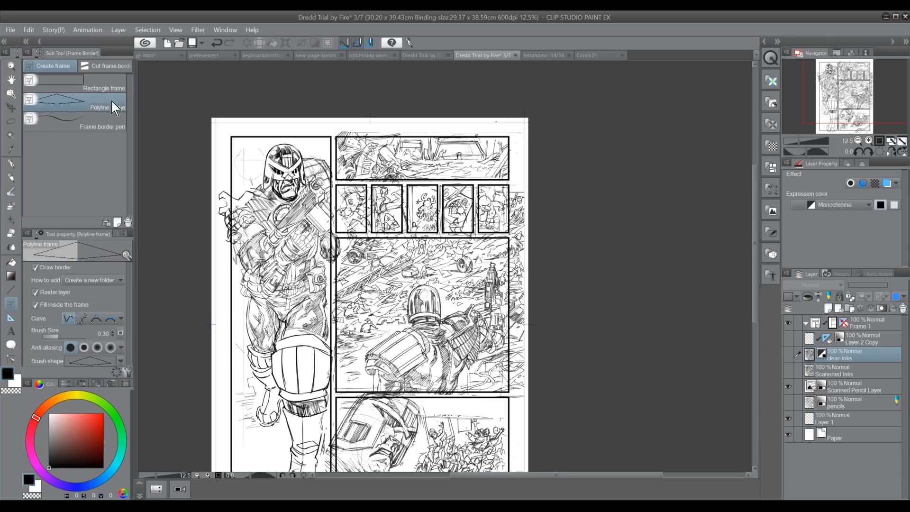
Step: Duplicate the Polyline frame sub tool under the name Invisible Panel Border
click(118, 222)
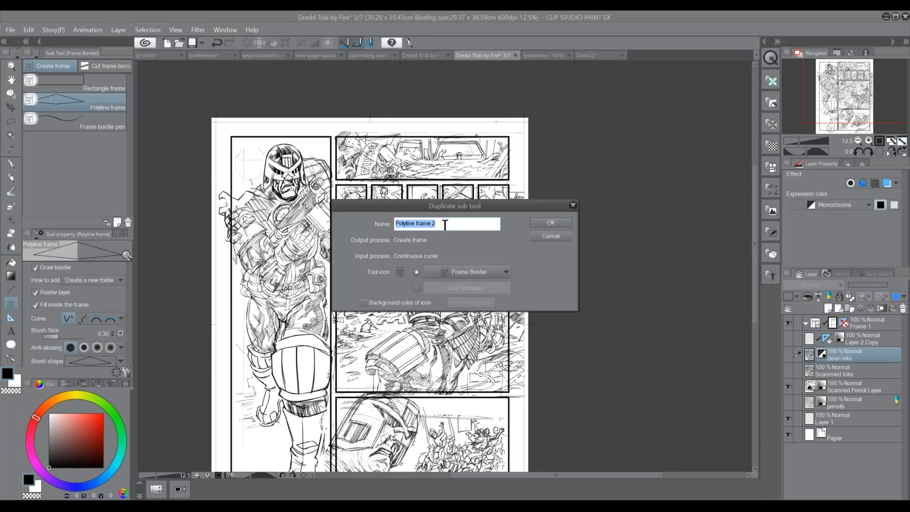
click(447, 223)
key(BackSpace)
key(BackSpace)
key(BackSpace)
key(BackSpace)
key(BackSpace)
key(BackSpace)
key(BackSpace)
key(BackSpace)
key(BackSpace)
key(BackSpace)
key(BackSpace)
key(BackSpace)
key(BackSpace)
key(BackSpace)
key(BackSpace)
key(BackSpace)
text(Invisible Pane)
text(l)
text( Fr)
key(BackSpace)
text(Border)
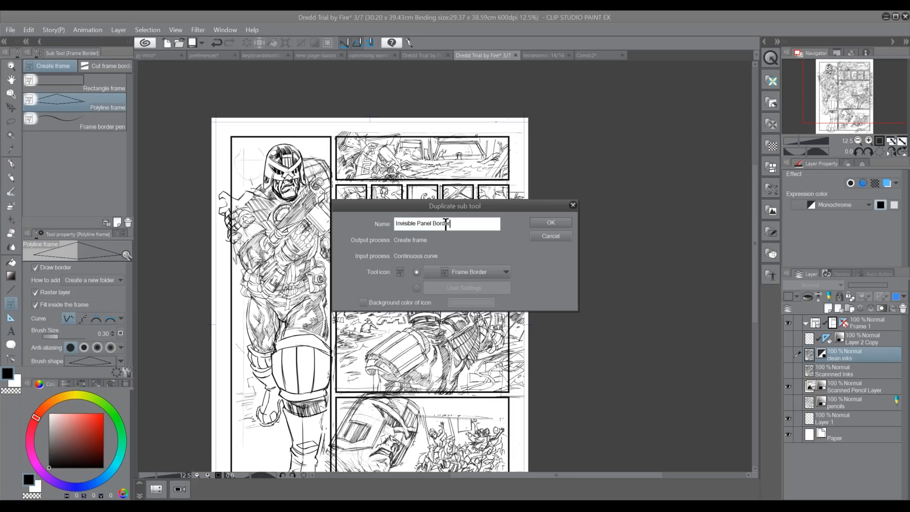
click(550, 223)
Step: In the new sub tool's detailed settings, set how frames are added to Add to selected folder
click(127, 372)
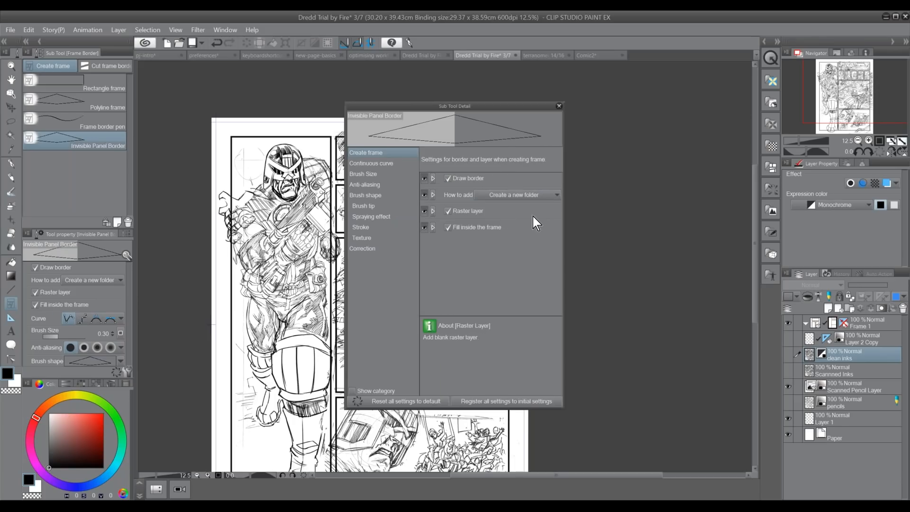
click(540, 196)
click(524, 217)
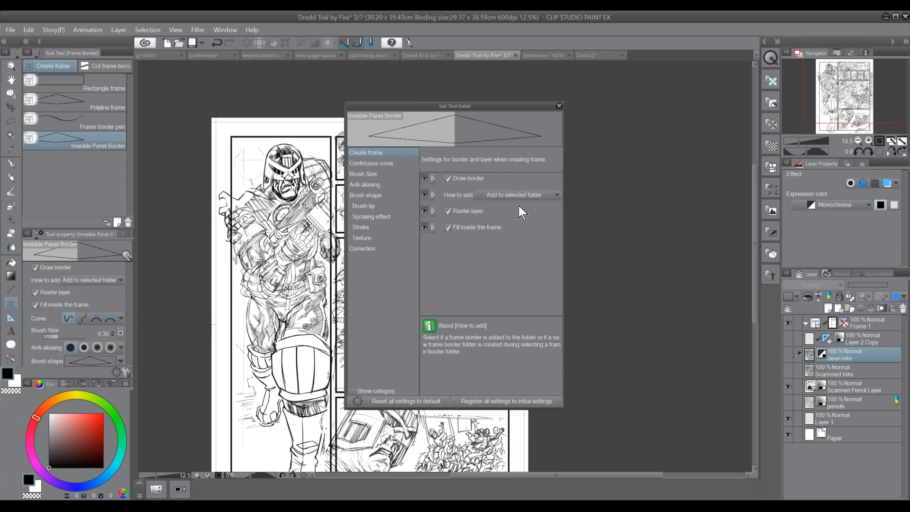
Step: Examine the sub tool's remaining setting categories, from Continuous curve through Correction
click(394, 163)
click(375, 174)
click(379, 185)
click(377, 195)
click(374, 206)
click(377, 217)
click(374, 227)
click(374, 239)
click(377, 250)
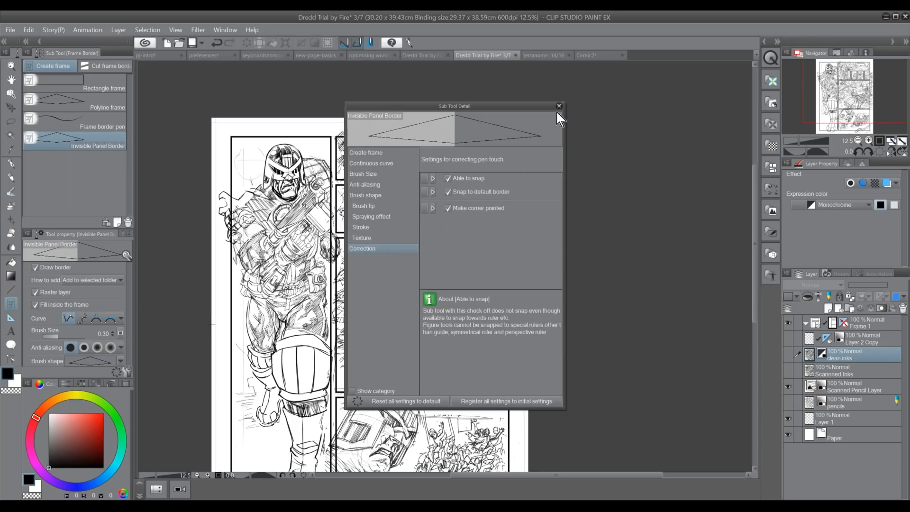
Step: Register the current values as the Invisible Panel Border tool's initial settings and turn off Draw border
click(495, 403)
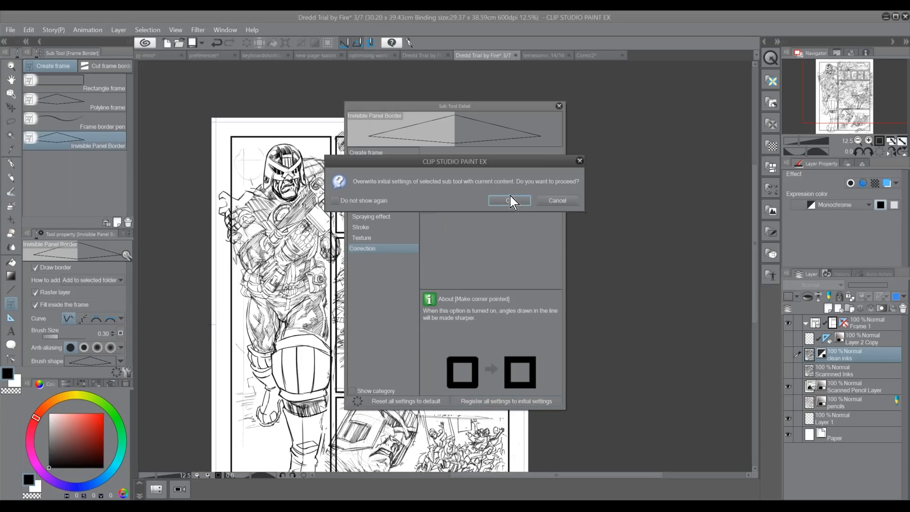
click(513, 198)
click(559, 106)
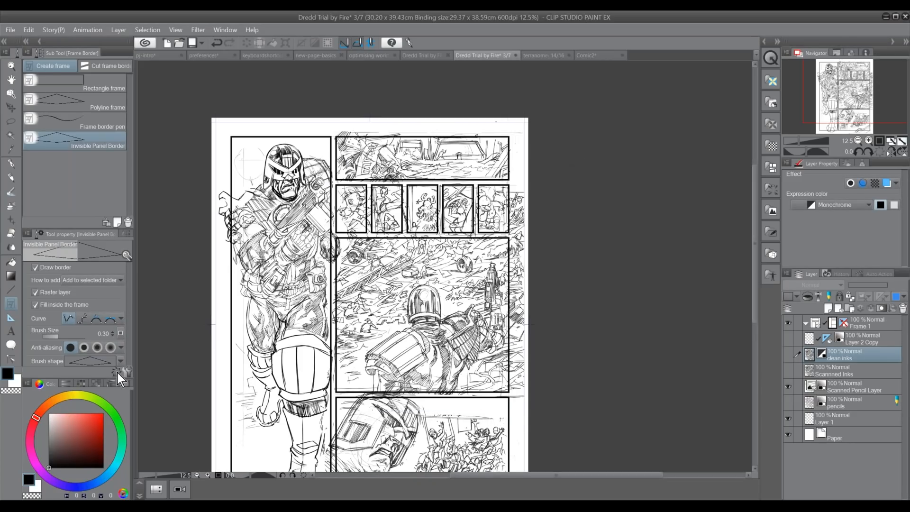
drag(108, 378, 107, 421)
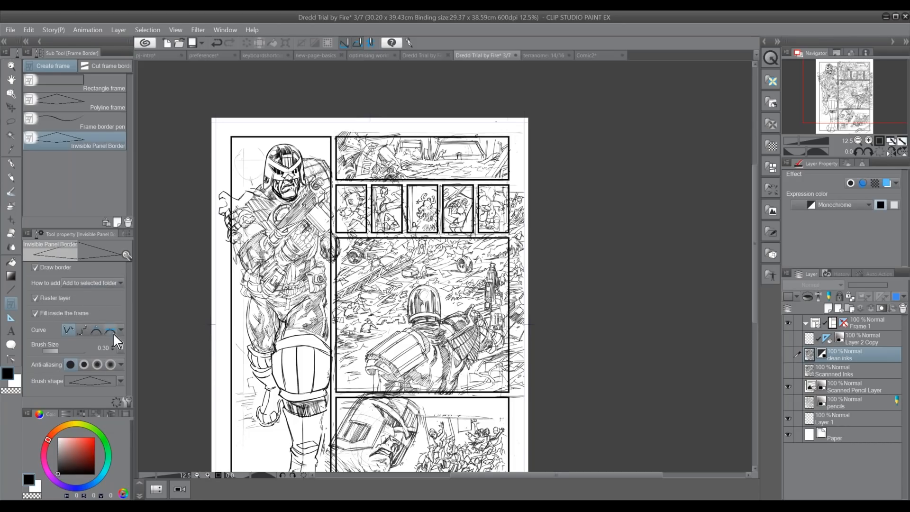
click(61, 268)
Step: Add a borderless polyline frame to the Frame 1 folder around the standing figure's hand that breaks out of the tall panel's outer edge
click(870, 327)
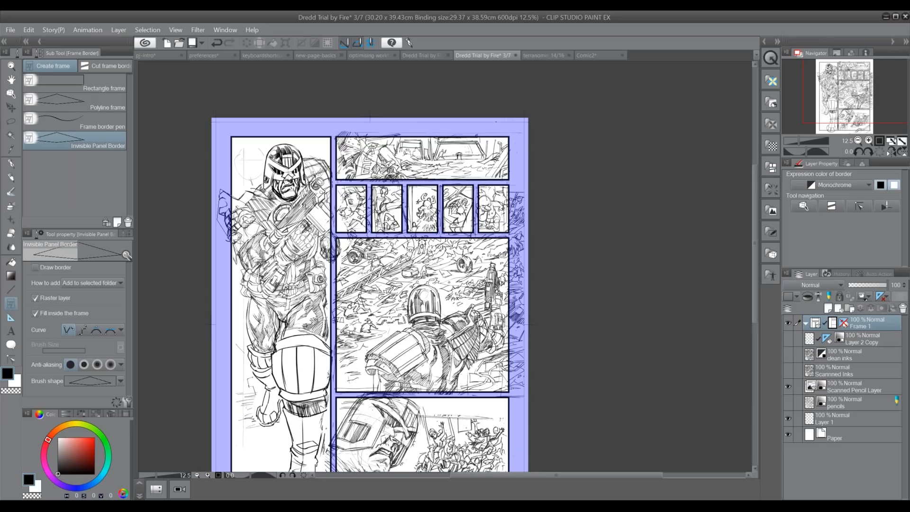
click(232, 188)
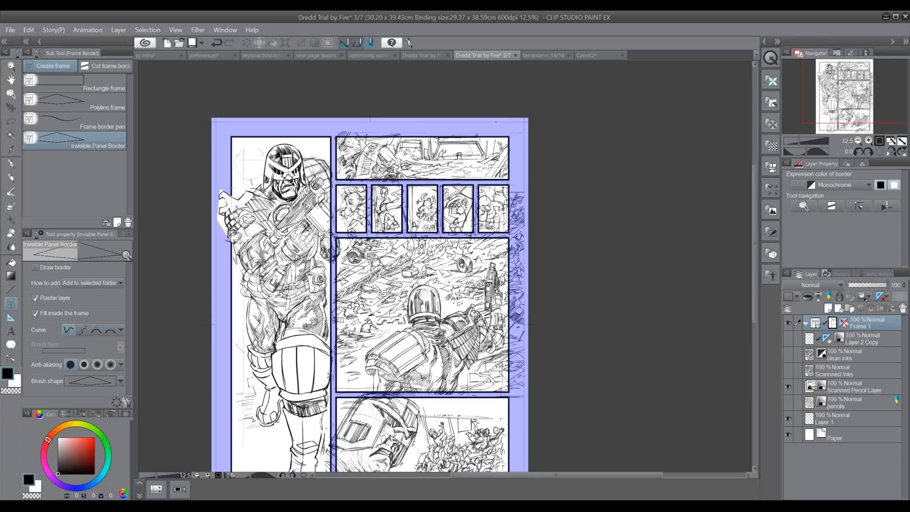
click(869, 140)
click(869, 141)
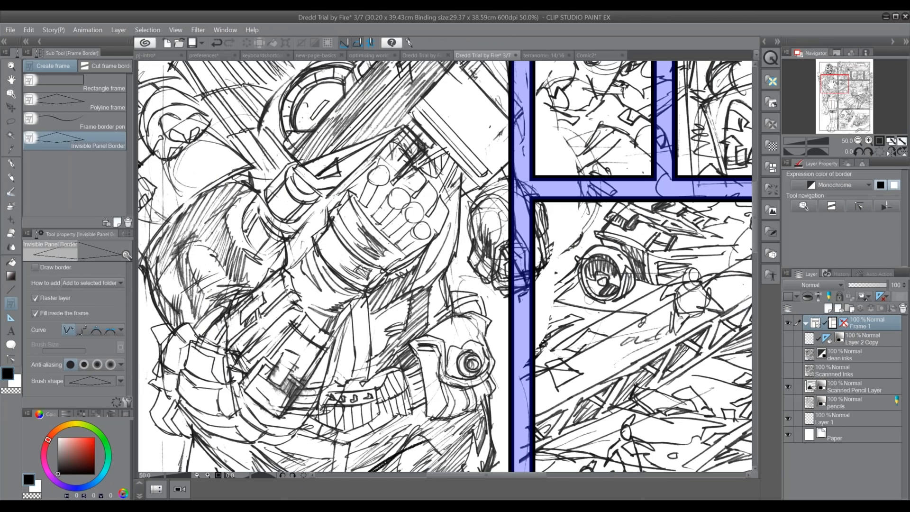
drag(831, 84, 823, 79)
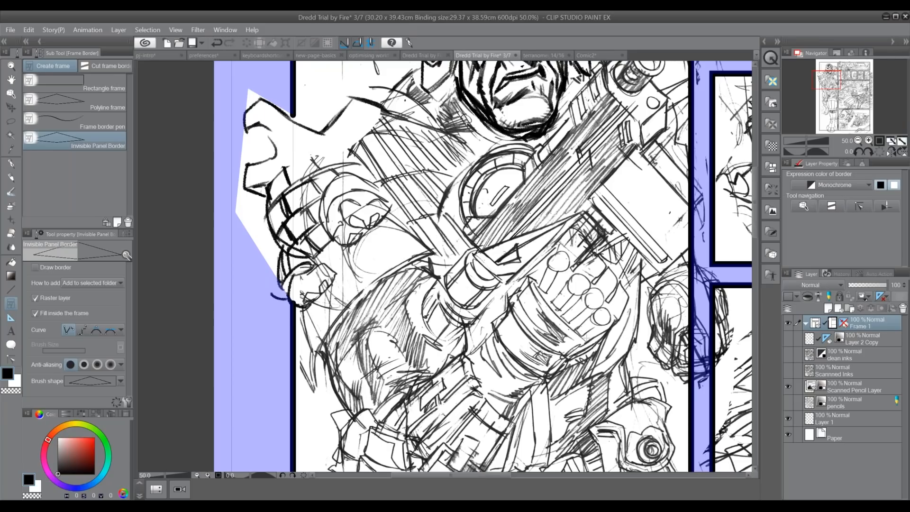
click(857, 140)
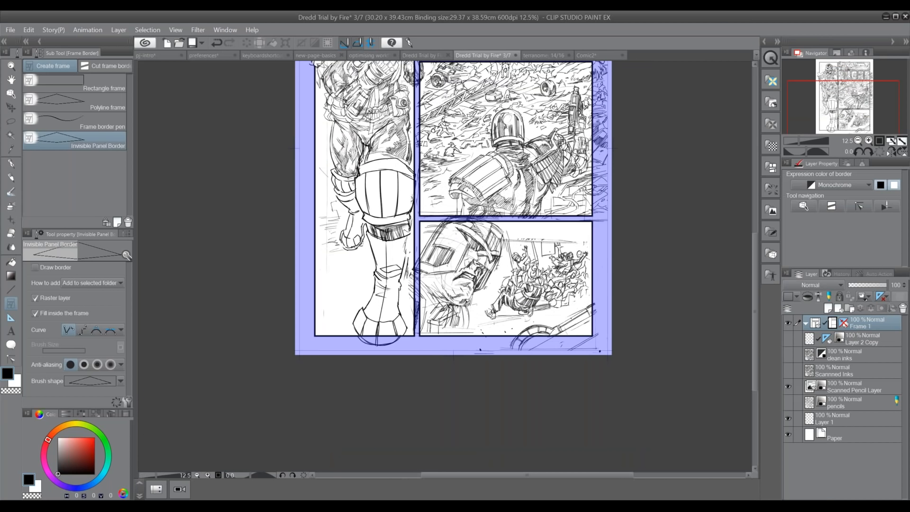
Step: Add a borderless polyline frame around the toe of the boot that overlaps the tall panel's bottom border
click(869, 140)
click(869, 141)
click(177, 350)
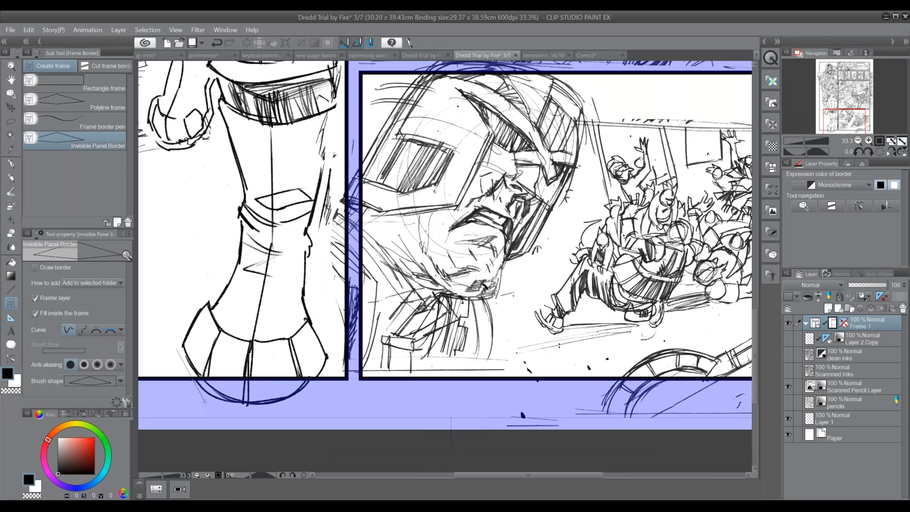
click(213, 410)
click(299, 412)
click(325, 357)
click(205, 315)
click(177, 350)
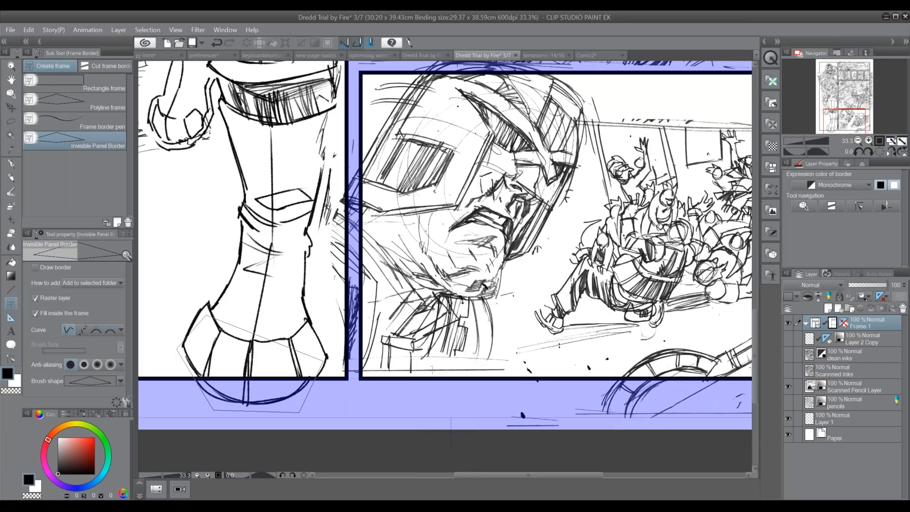
click(858, 139)
click(858, 139)
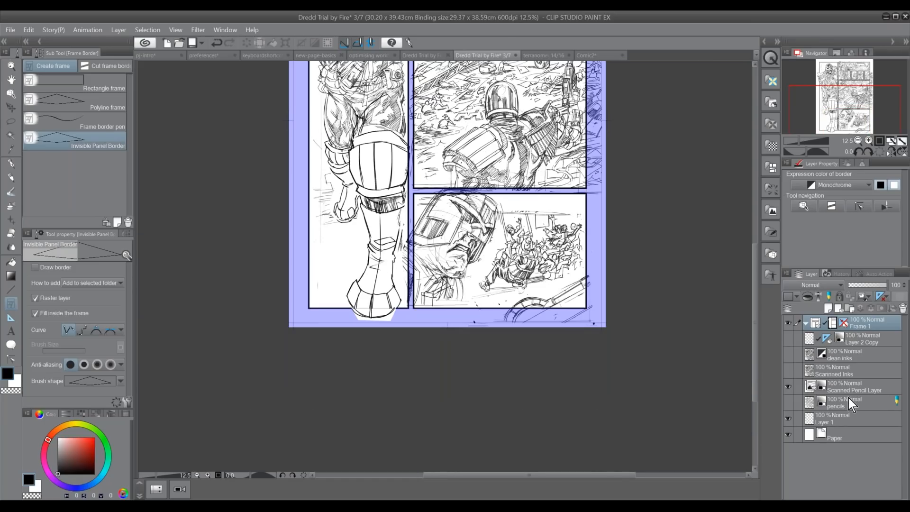
Step: Move the Scanned Pencil Layer to just below Frame 1 and into that frame folder so the panels mask it
drag(859, 393, 848, 340)
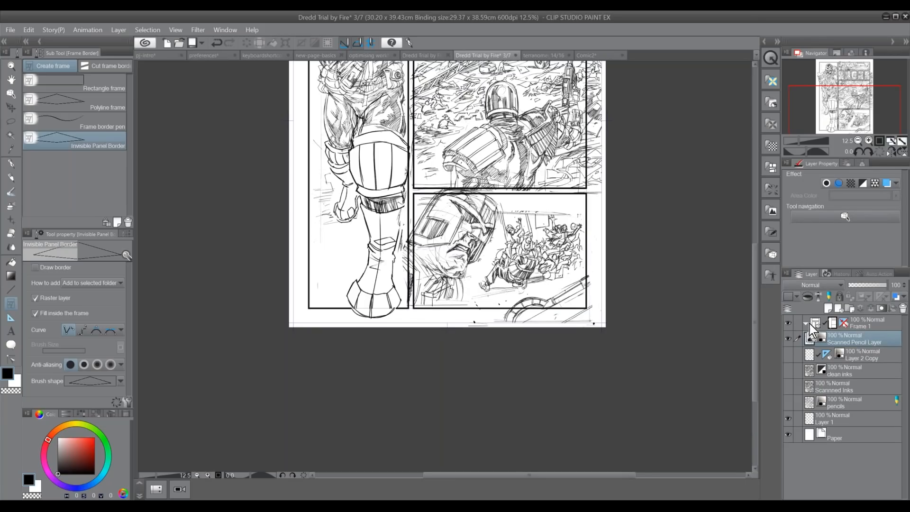
drag(515, 332, 449, 458)
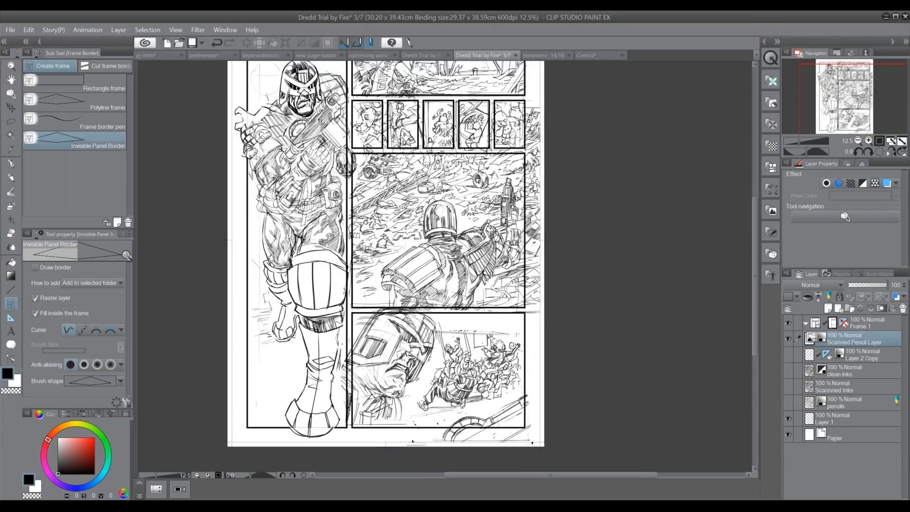
drag(386, 265, 373, 302)
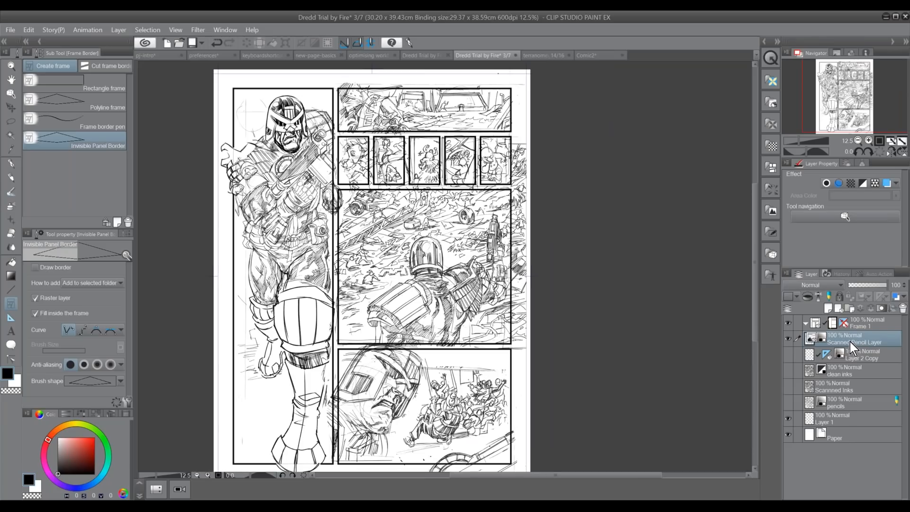
drag(851, 343, 850, 326)
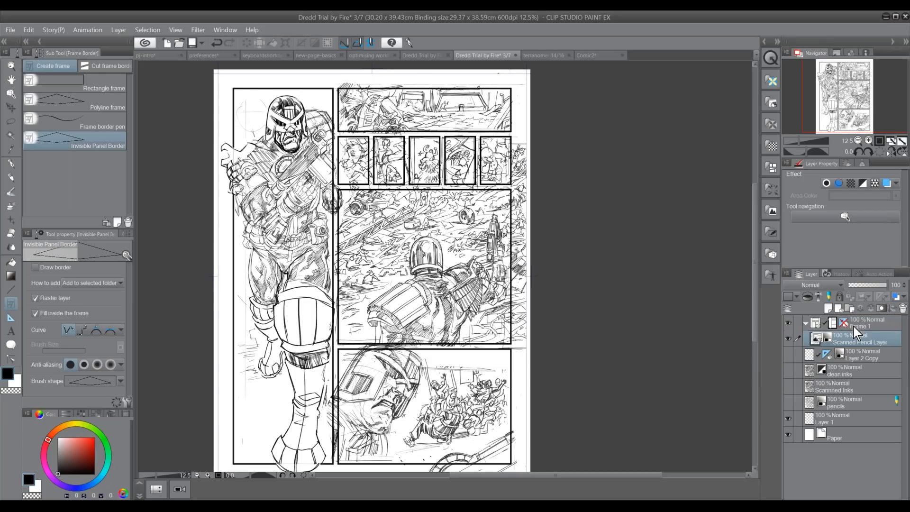
drag(392, 423, 418, 465)
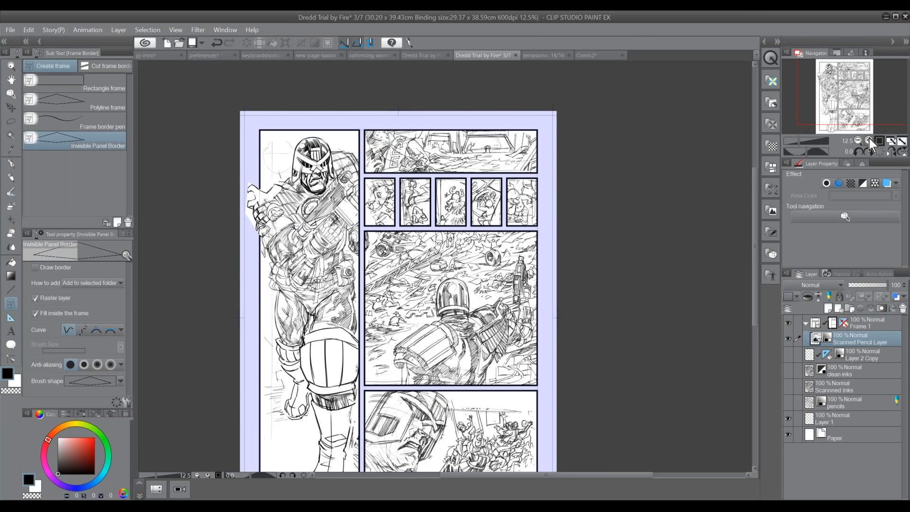
Step: Add a borderless polyline frame around the part of the gun that crosses into the gutter beside the five small panels
click(869, 141)
click(871, 138)
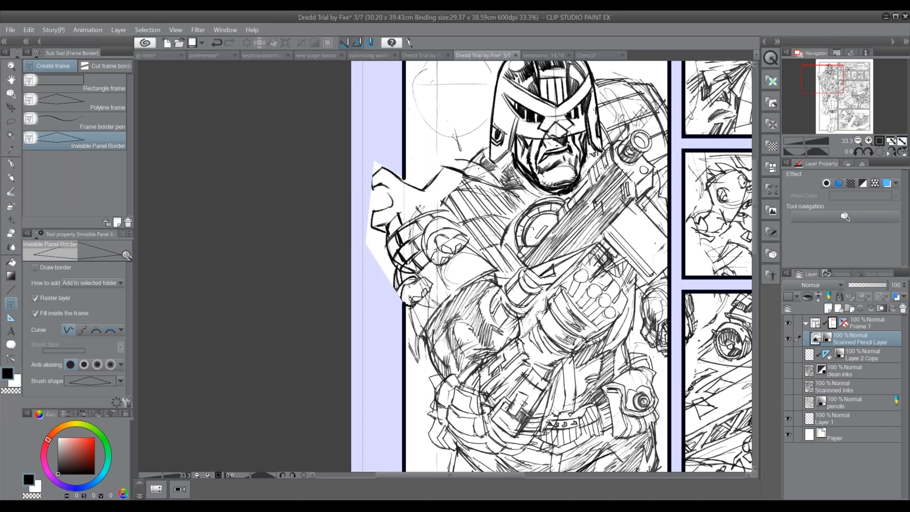
drag(469, 312, 149, 319)
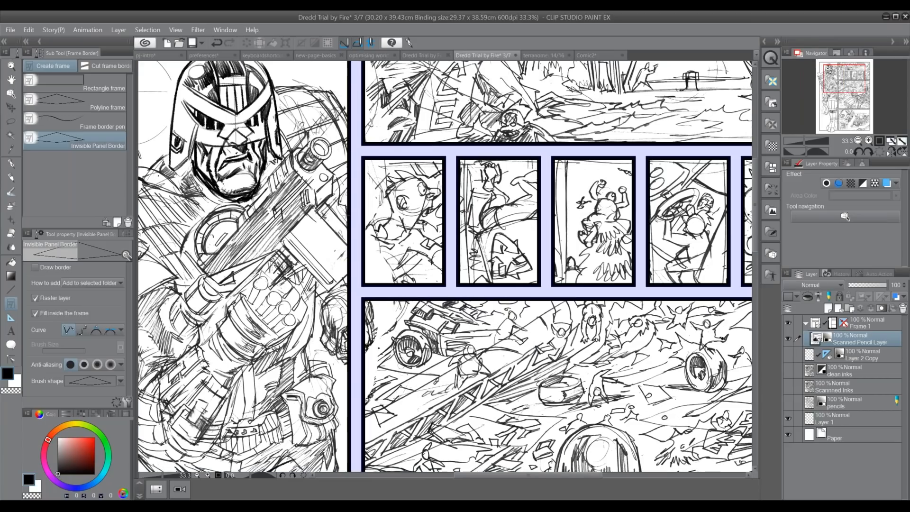
click(347, 211)
click(357, 237)
click(358, 284)
click(335, 289)
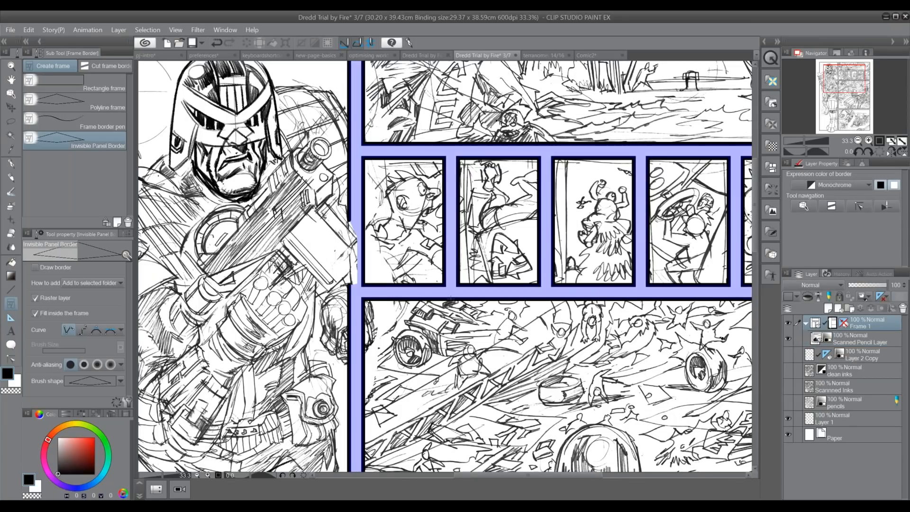
Step: Add a borderless polyline frame around the edge of the knee pad that overlaps the tall panel's inner border
drag(511, 364, 317, 473)
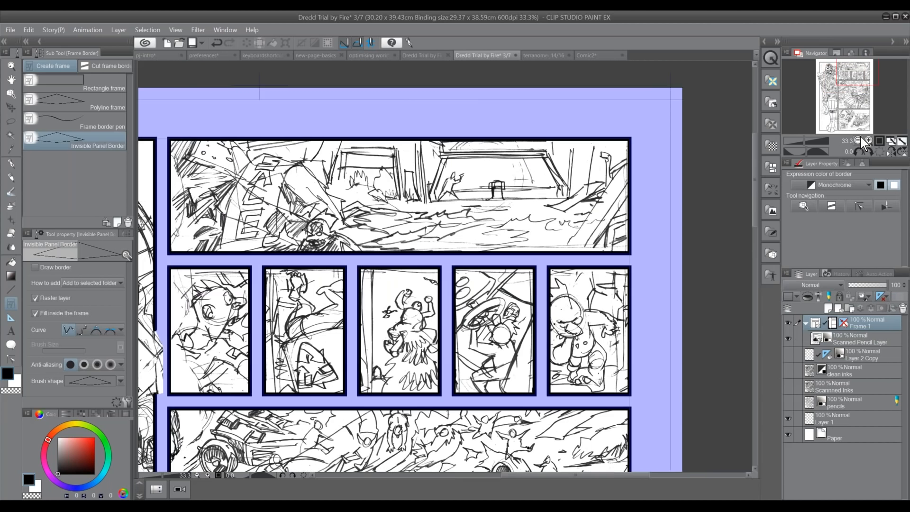
click(859, 140)
drag(376, 338, 362, 233)
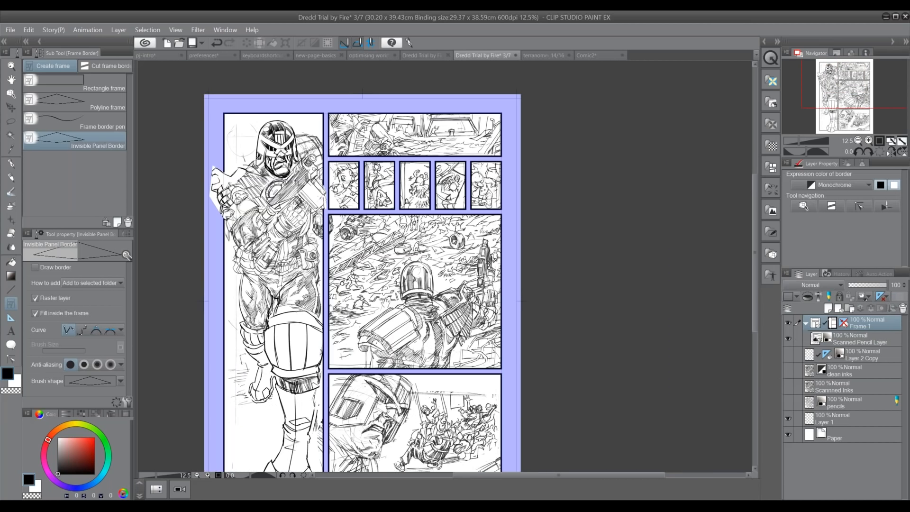
drag(387, 301, 376, 254)
click(317, 260)
click(322, 274)
click(323, 306)
click(315, 310)
click(313, 269)
click(318, 260)
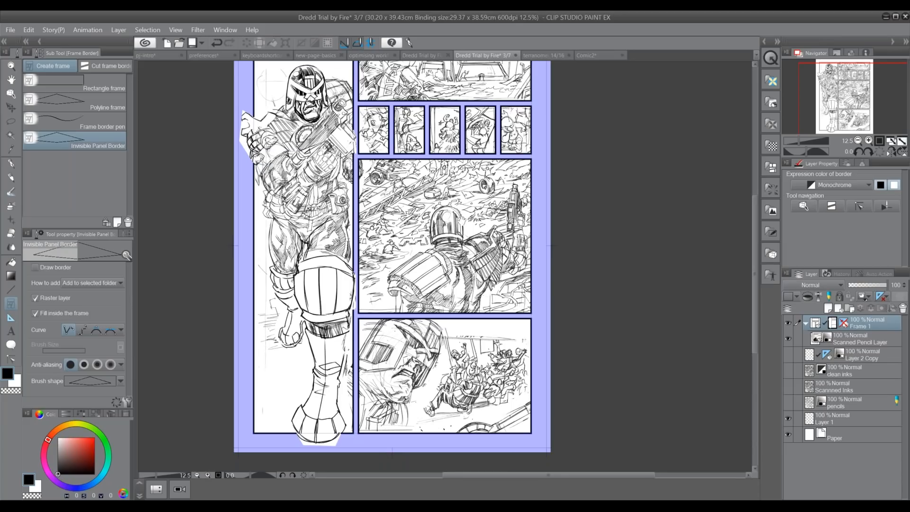
Step: Add a large borderless frame over the upper part of the tall panel, from above its top edge down to the figure's chest
drag(463, 220, 440, 302)
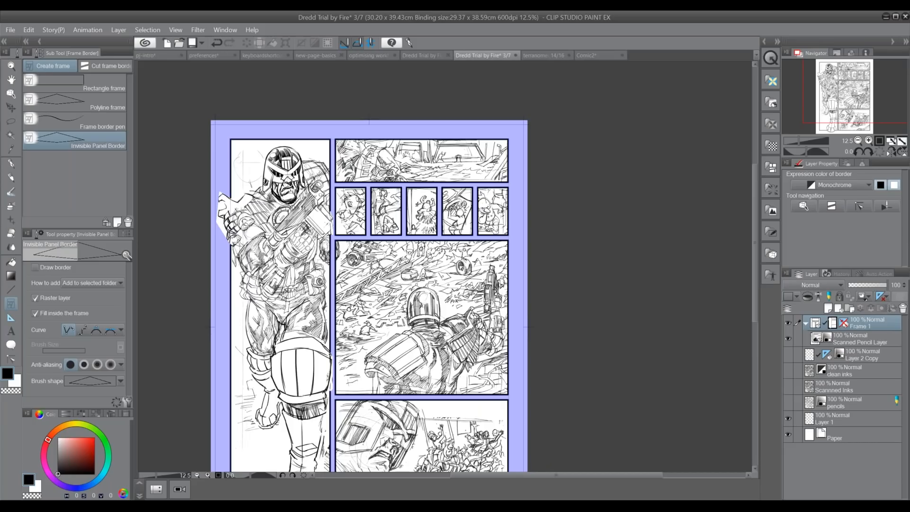
click(230, 140)
click(333, 130)
click(333, 218)
double_click(279, 218)
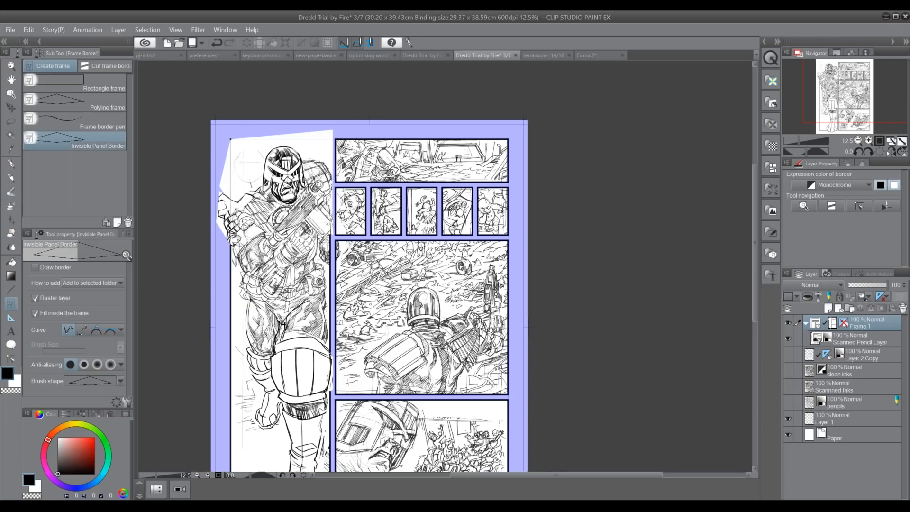
Step: Add a small borderless polyline frame around the tall panel's top-left corner to cover the remaining border line
click(228, 131)
click(240, 132)
click(246, 140)
click(230, 165)
click(222, 160)
click(220, 135)
double_click(230, 139)
Step: Change the first small panel's border to the Waved line brush shape
drag(404, 398, 423, 343)
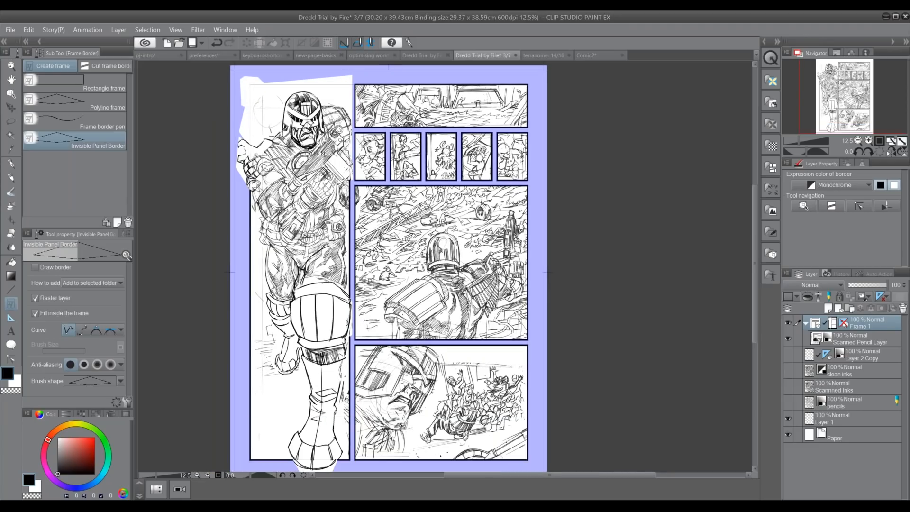
click(11, 95)
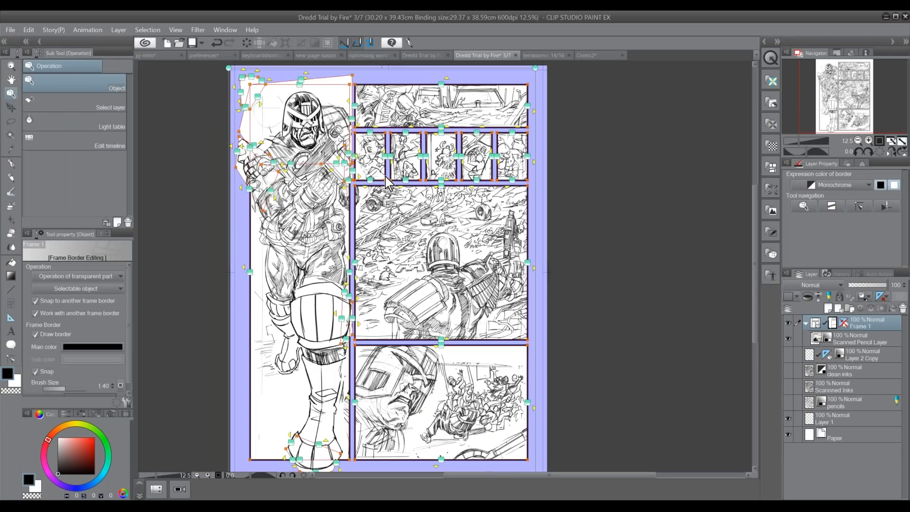
click(386, 180)
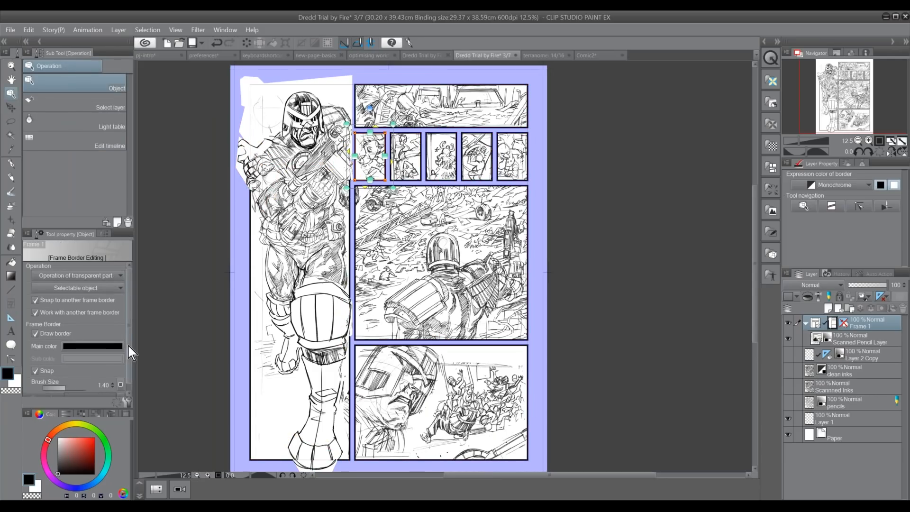
scroll(128, 346, down, 1)
click(121, 392)
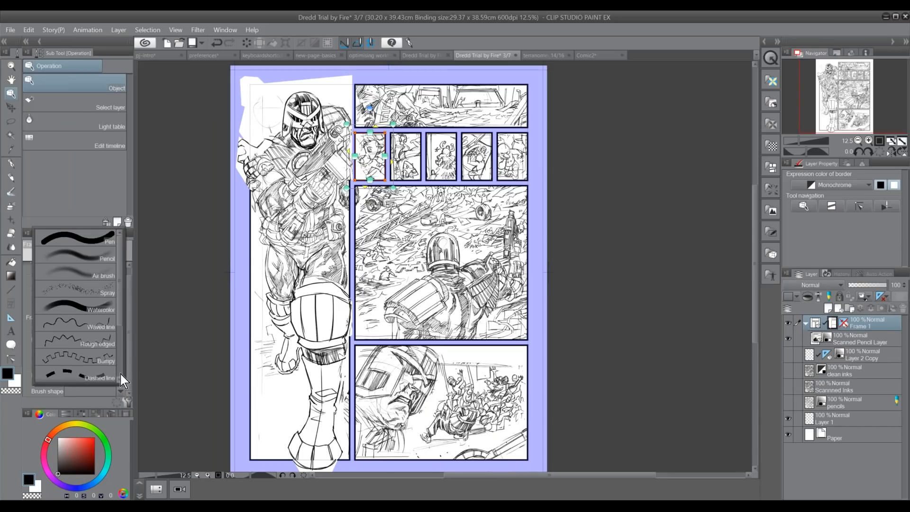
mouse_move(119, 278)
mouse_down()
mouse_move(120, 340)
mouse_move(117, 288)
mouse_up()
click(104, 329)
Step: Change the second small panel's border to the Watercolor brush shape
click(403, 176)
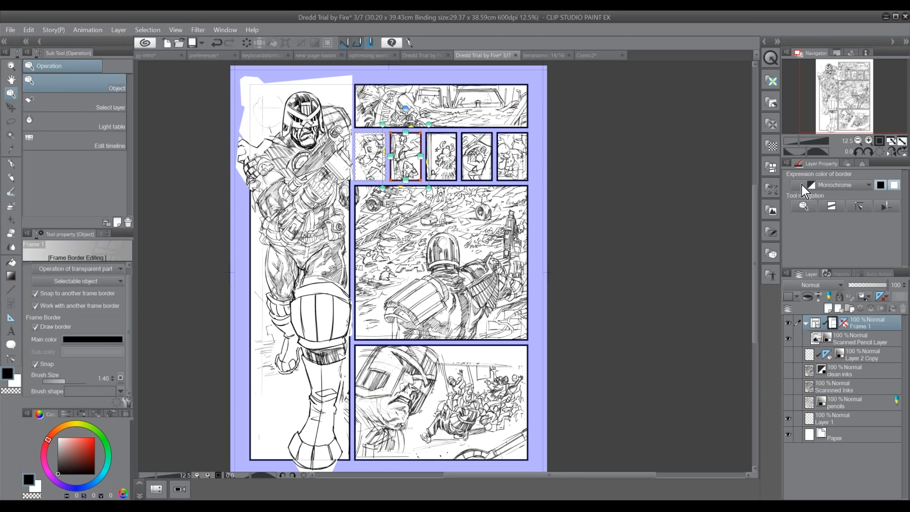
scroll(856, 100, up, 4)
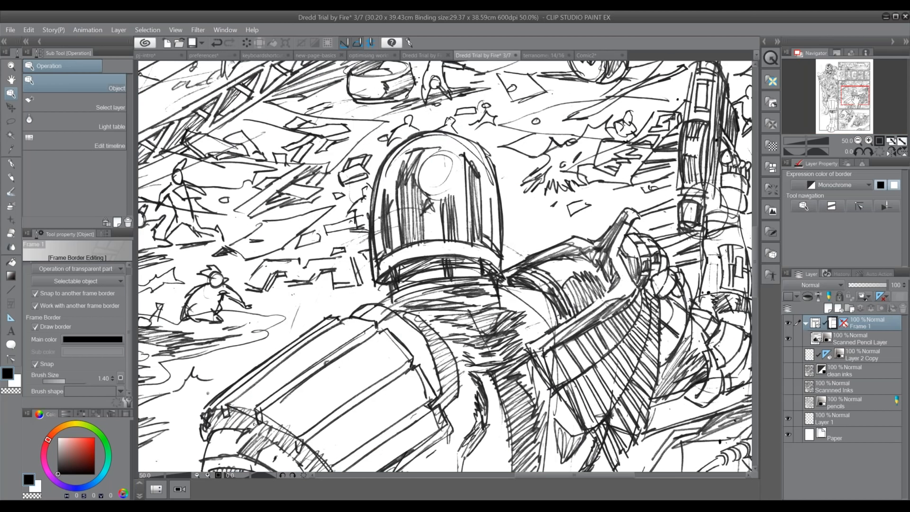
drag(856, 100, 846, 82)
click(121, 391)
mouse_move(119, 319)
mouse_down()
mouse_move(121, 375)
mouse_move(115, 303)
mouse_up()
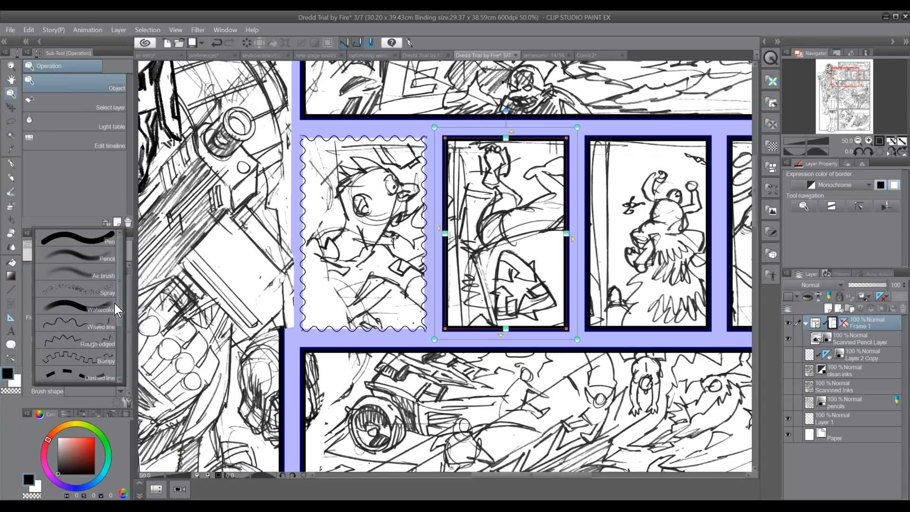
click(109, 245)
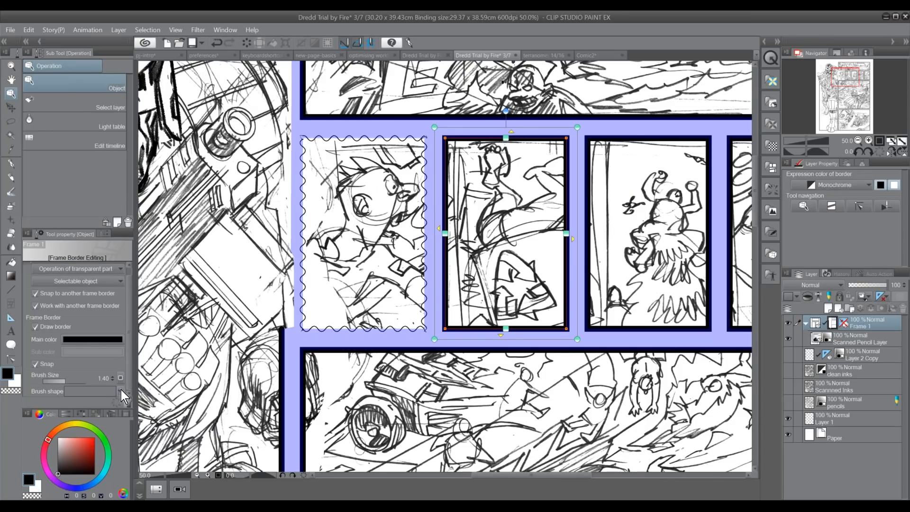
click(121, 390)
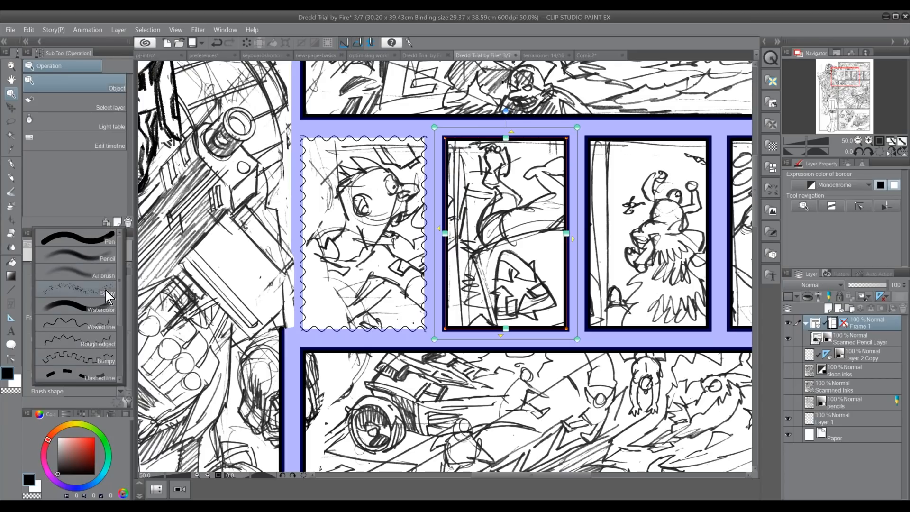
click(110, 309)
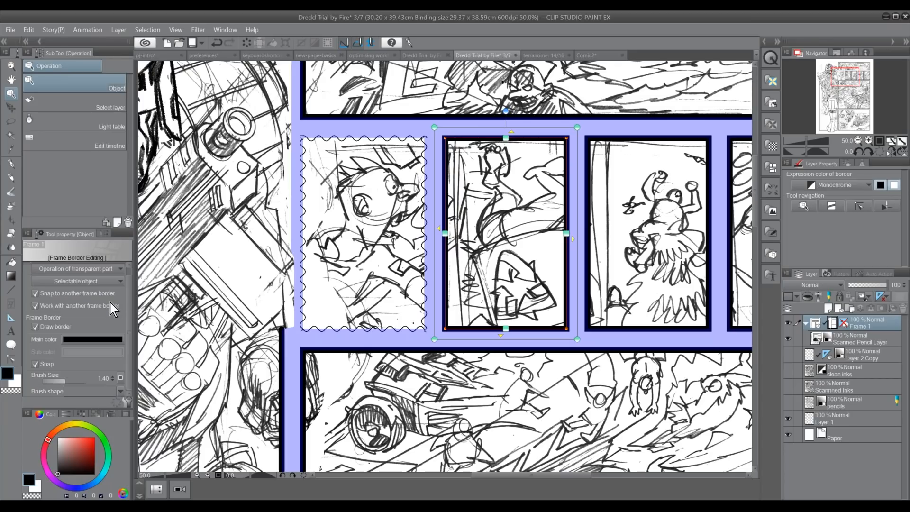
Step: Replace the first small panel's wavy border with the same kind of rough, textured brush shape as the second panel's
click(426, 231)
click(121, 391)
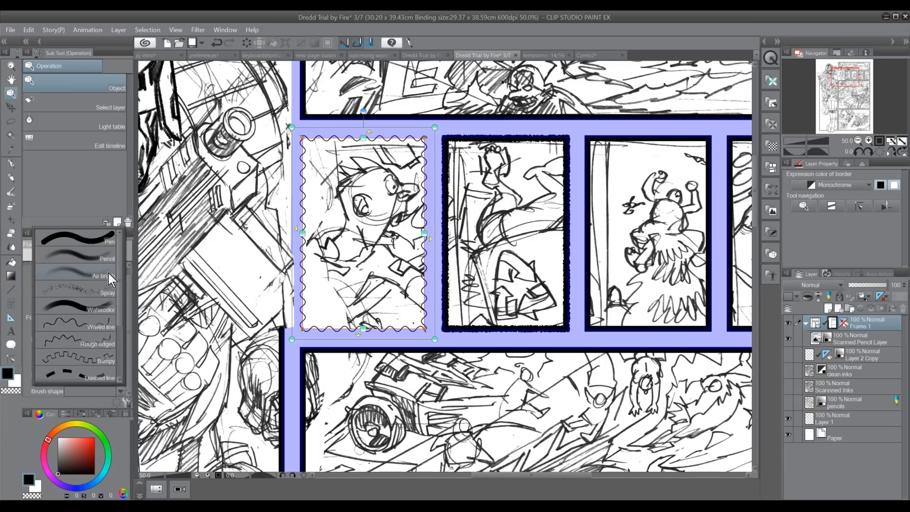
click(110, 291)
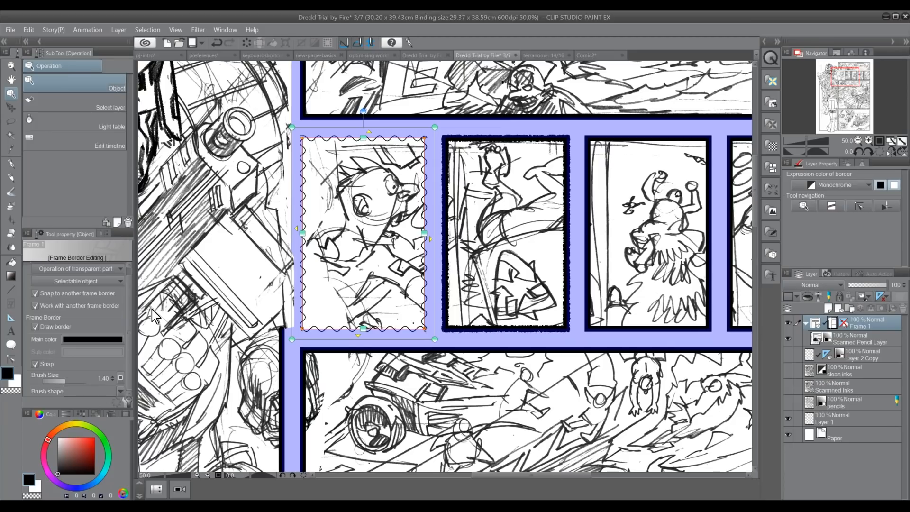
Step: Try slanting the gutters above and below the five small panels by moving the first panel's corners, with the adjoining frames following
click(588, 218)
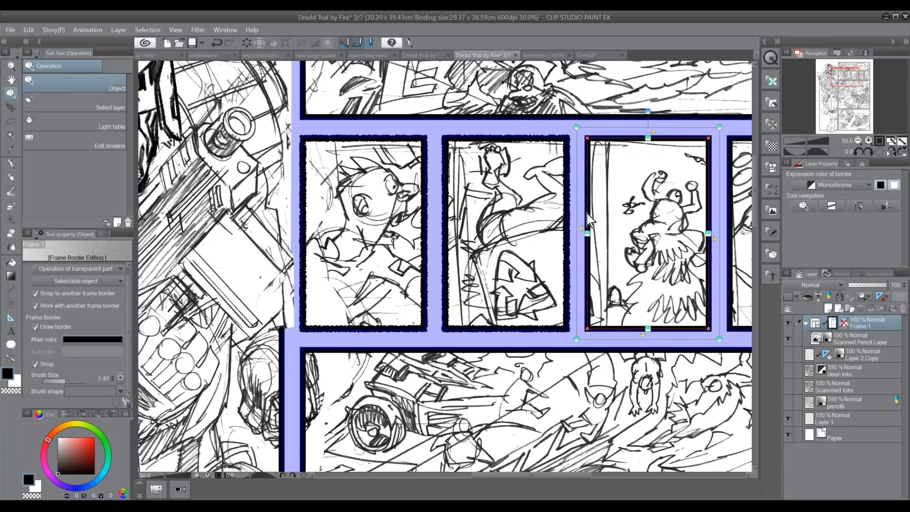
click(850, 90)
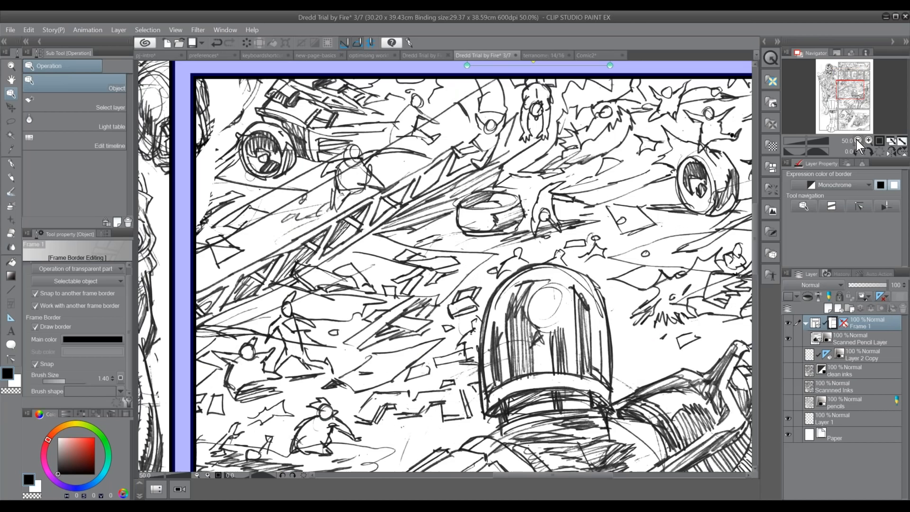
click(858, 141)
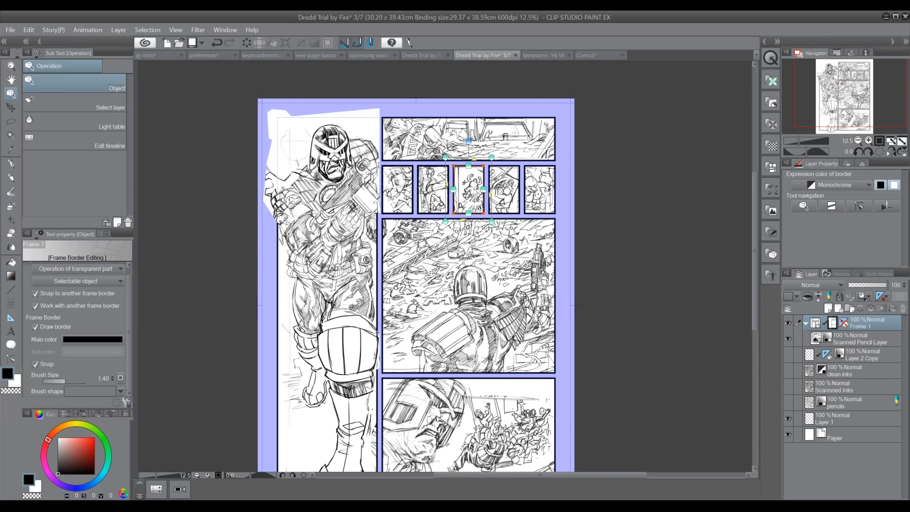
key(ctrl+plus)
key(ctrl+plus)
key(ctrl+plus)
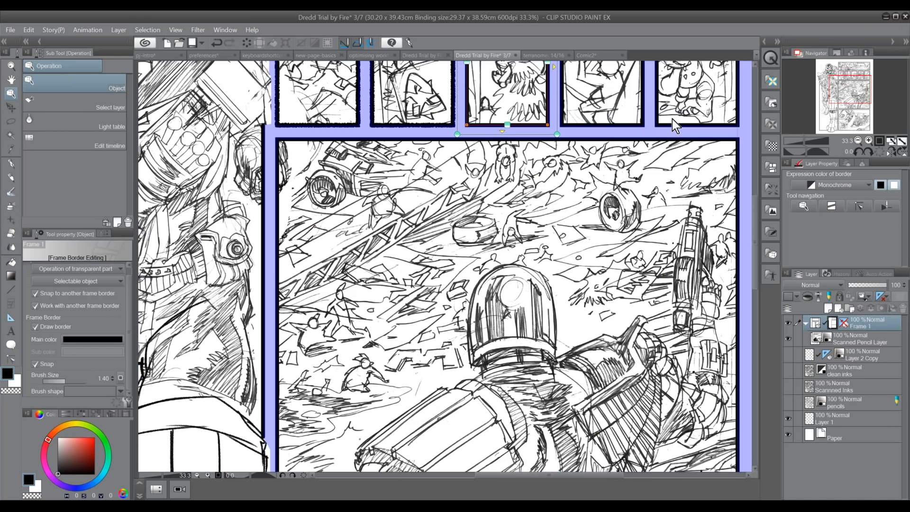
drag(263, 223, 263, 229)
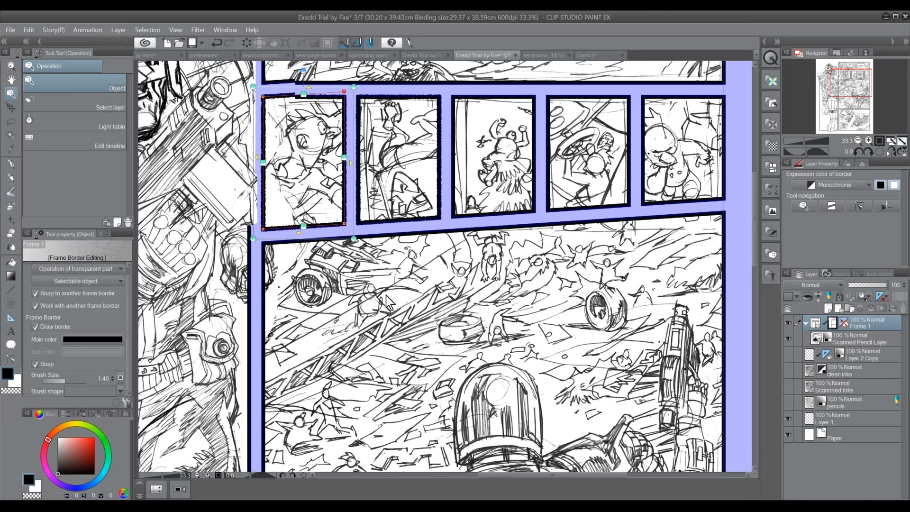
click(858, 141)
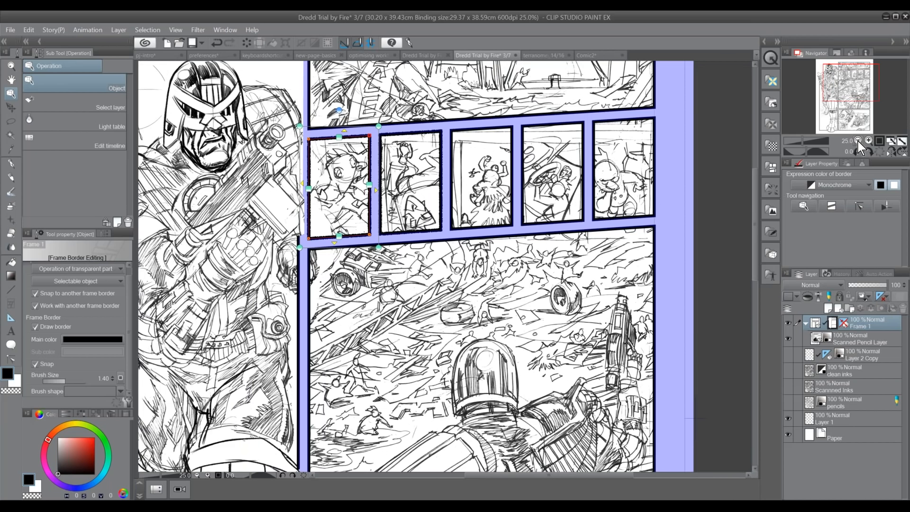
click(859, 141)
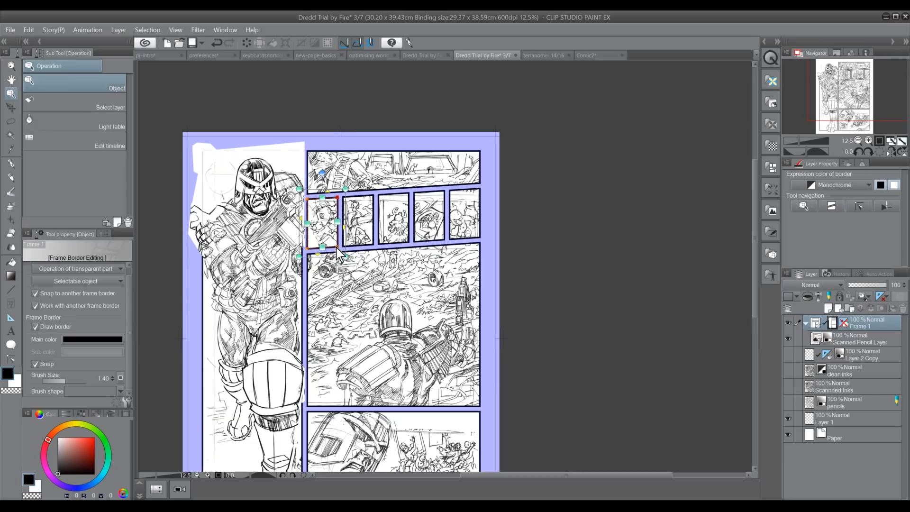
key(ctrl+a)
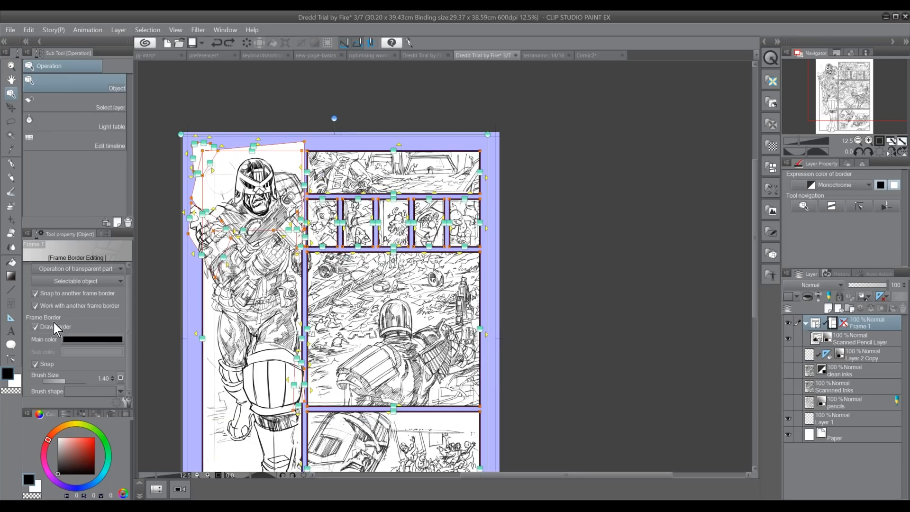
Step: Turn off working with other frame borders and move individual corners of the five small panels so they become slanted shapes crossing the gutters
drag(308, 247, 343, 245)
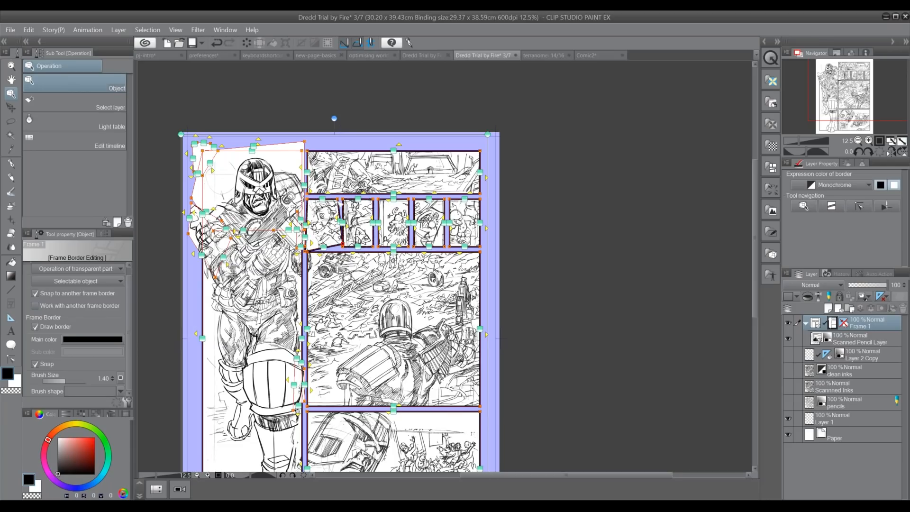
drag(340, 199, 379, 186)
drag(378, 246, 414, 262)
drag(414, 196, 484, 189)
drag(481, 246, 485, 257)
drag(480, 188, 480, 188)
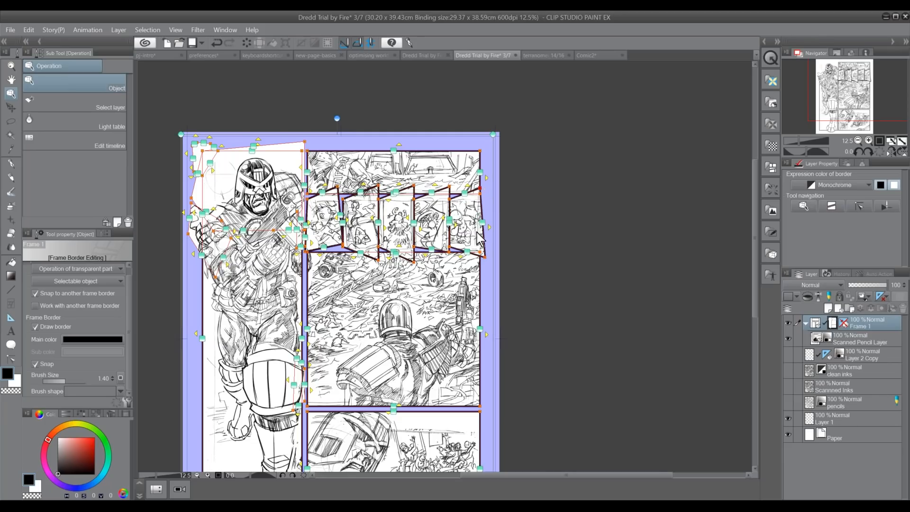
Step: Extend the third small panel's frame sideways so that its inner edge overlaps the second small panel
click(450, 393)
click(386, 222)
click(388, 228)
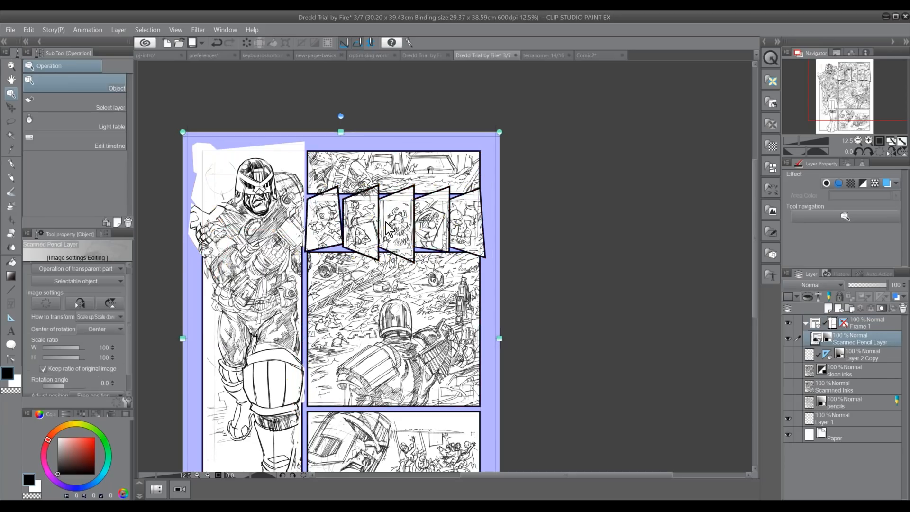
click(387, 256)
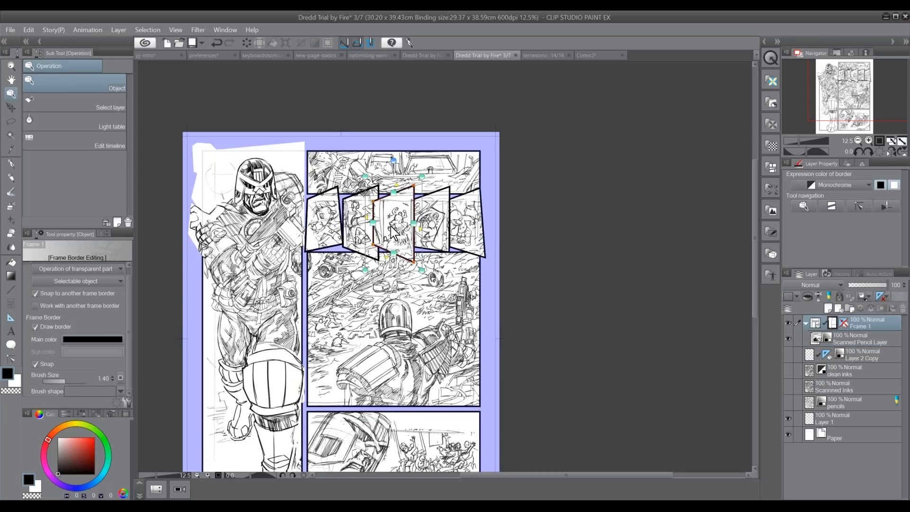
click(363, 235)
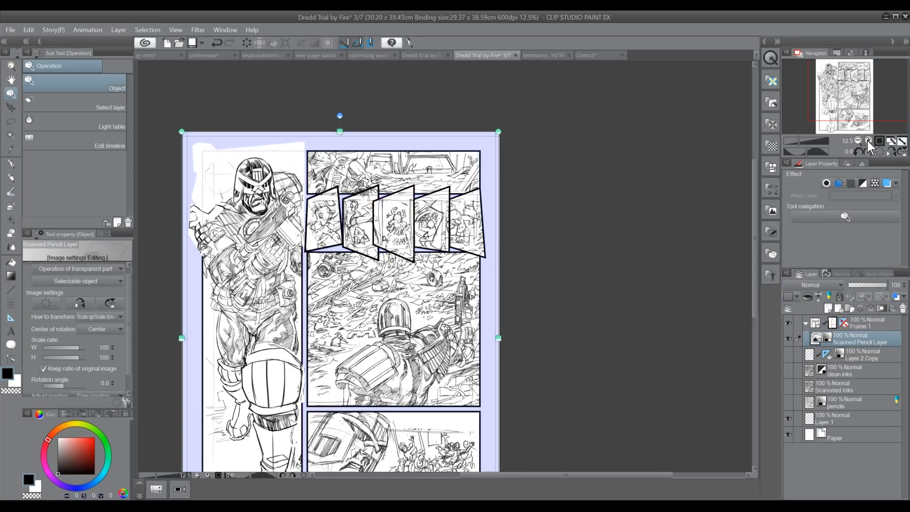
Step: Cut the second small panel's frame and paste it back so that it lies in front of the third panel
click(868, 141)
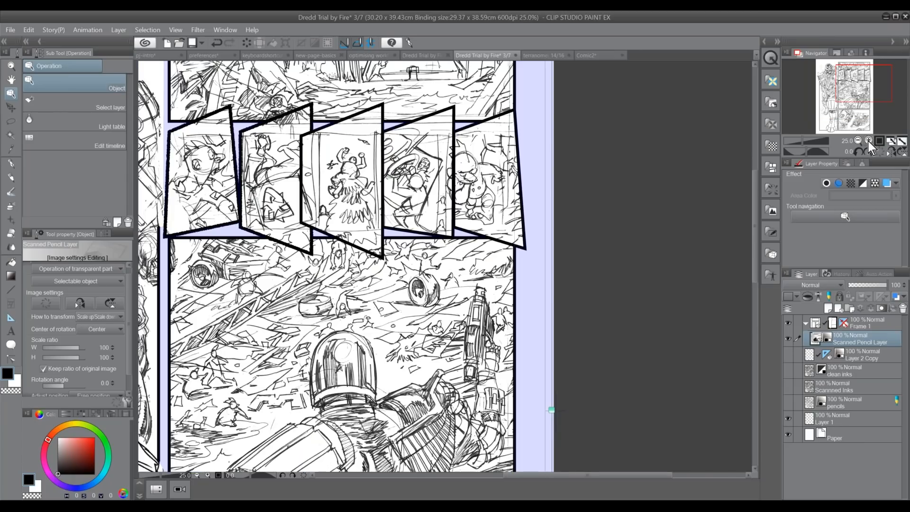
click(868, 141)
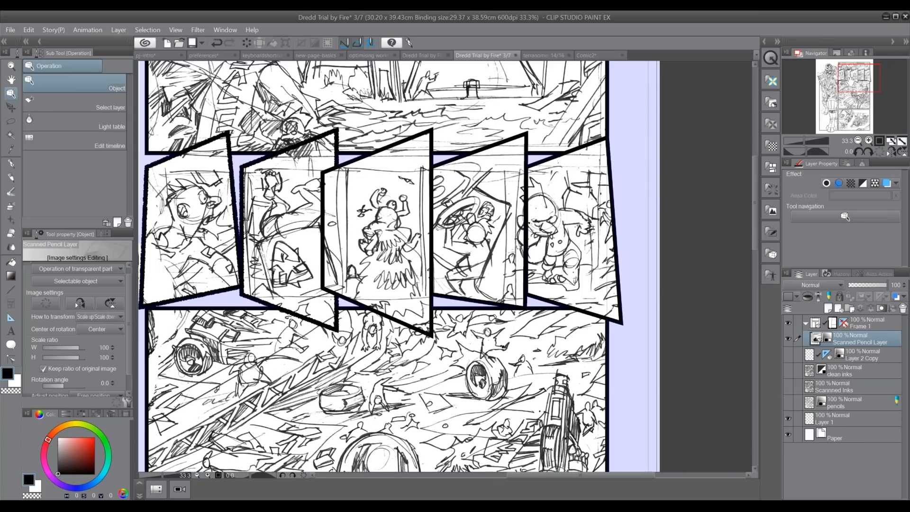
click(335, 158)
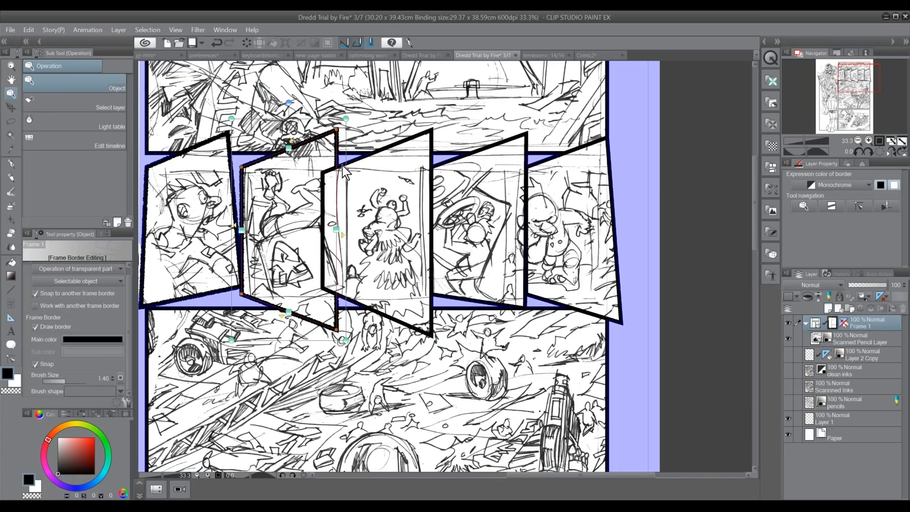
click(365, 157)
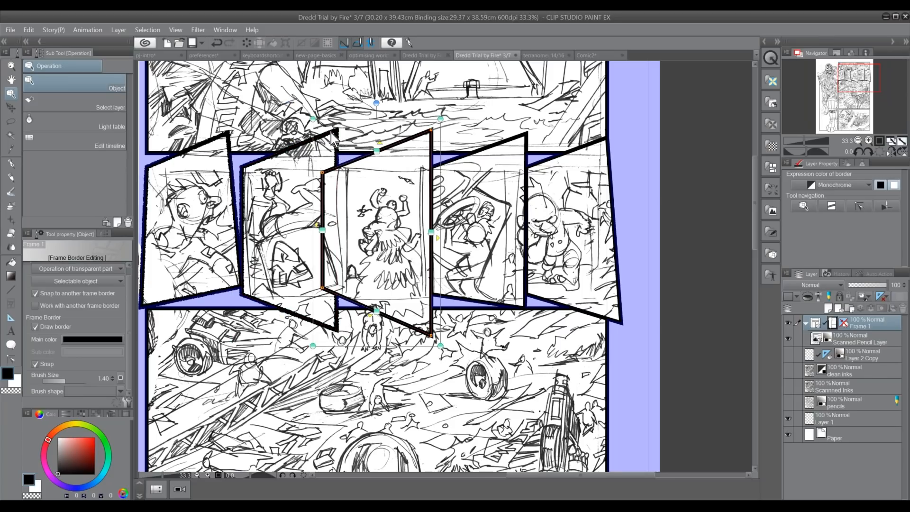
click(340, 178)
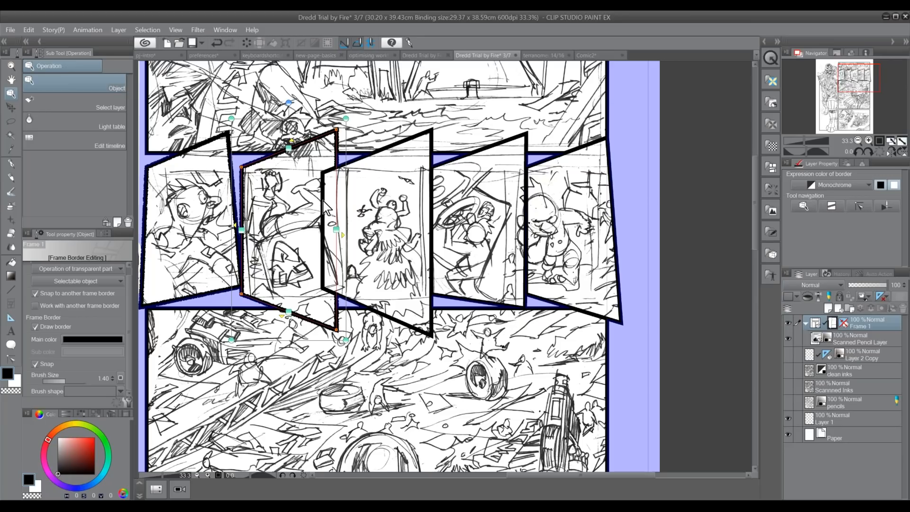
key(Delete)
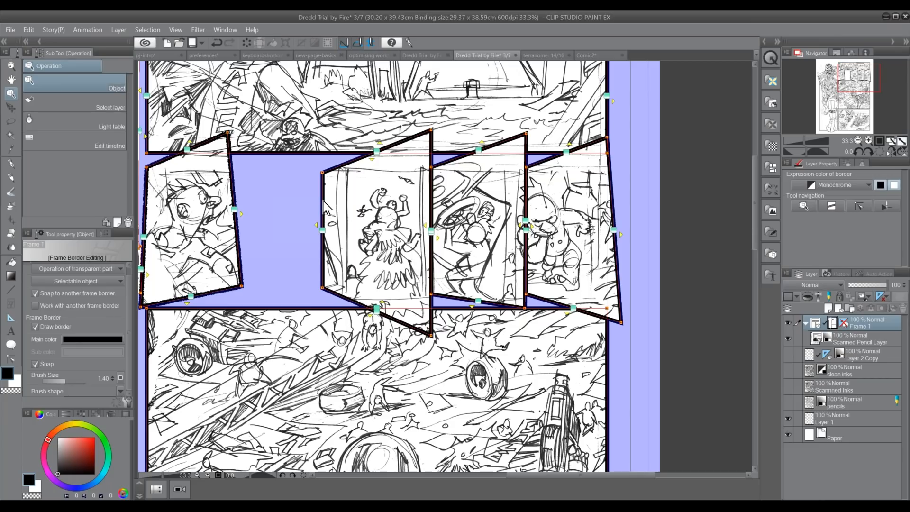
key(ctrl+z)
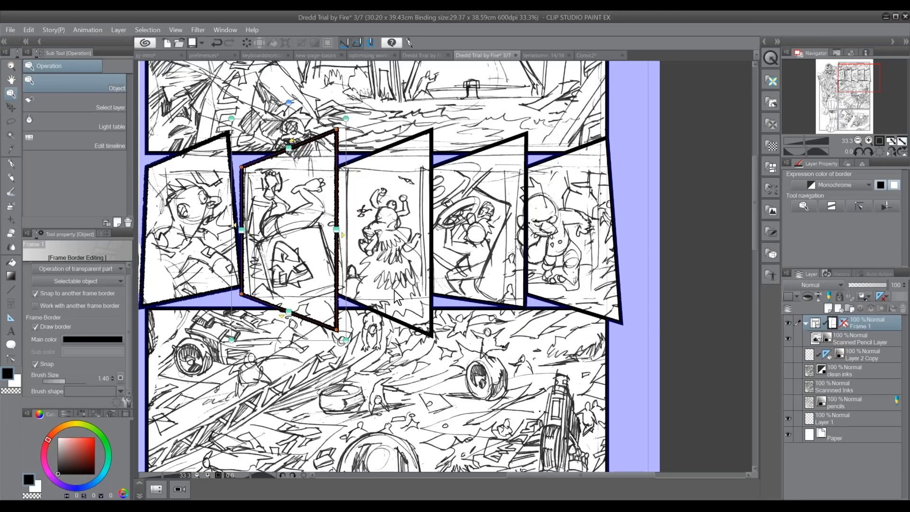
click(383, 322)
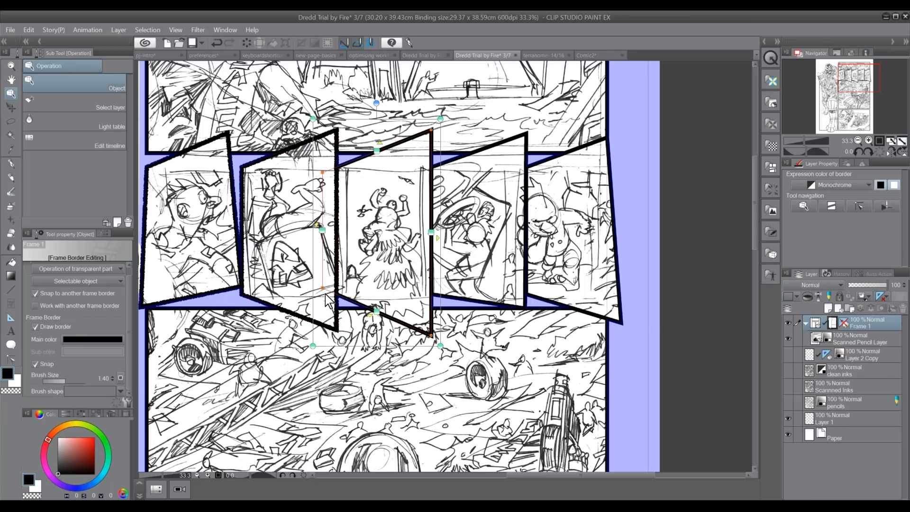
click(338, 152)
click(355, 161)
scroll(856, 112, down, 3)
drag(856, 111, 846, 118)
drag(385, 395, 385, 401)
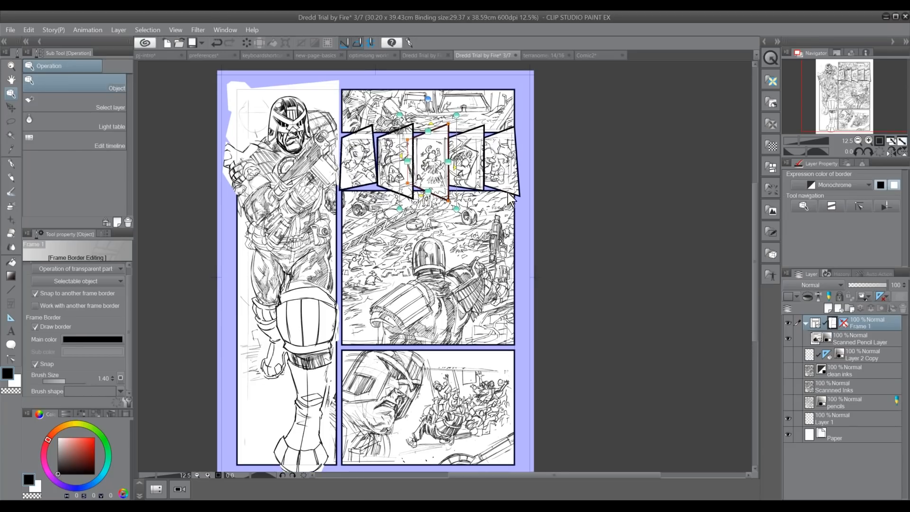
Step: Create a new A4 comic page with a B5 binding size at 600 dpi
click(167, 42)
key(Return)
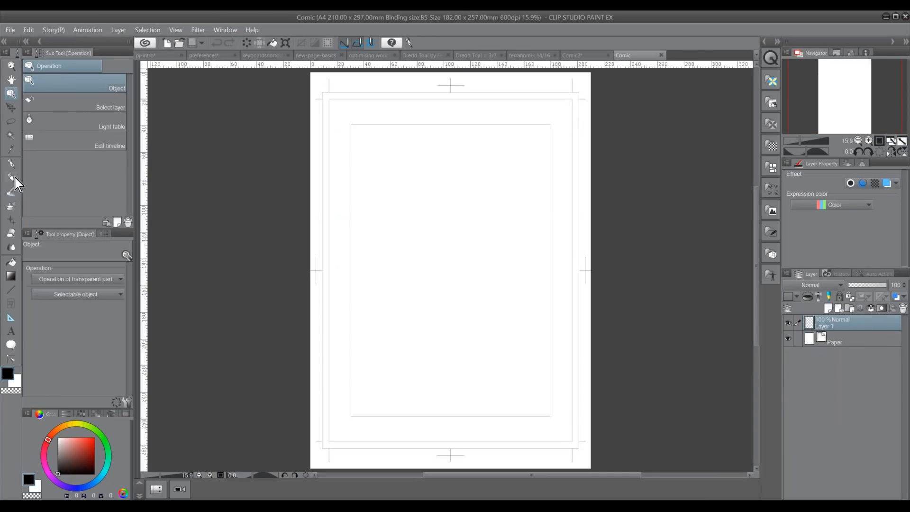
Step: Sketch a rough page layout on Layer 1 with the G-pen: a slanted four-sided panel enclosed by a larger L-shaped panel
click(11, 163)
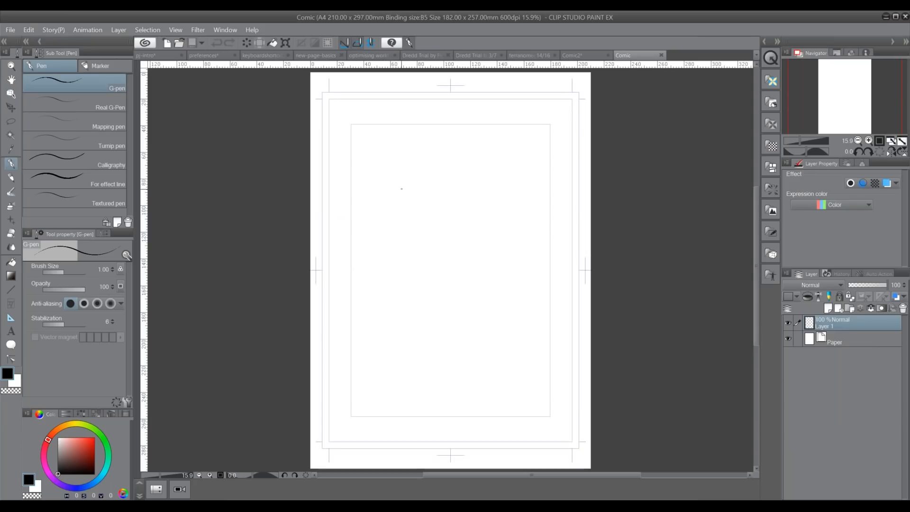
mouse_move(486, 136)
mouse_down()
mouse_move(487, 309)
mouse_move(373, 321)
mouse_move(357, 358)
mouse_move(551, 411)
mouse_move(528, 124)
mouse_move(360, 127)
mouse_move(358, 301)
mouse_move(483, 284)
mouse_move(458, 126)
mouse_up()
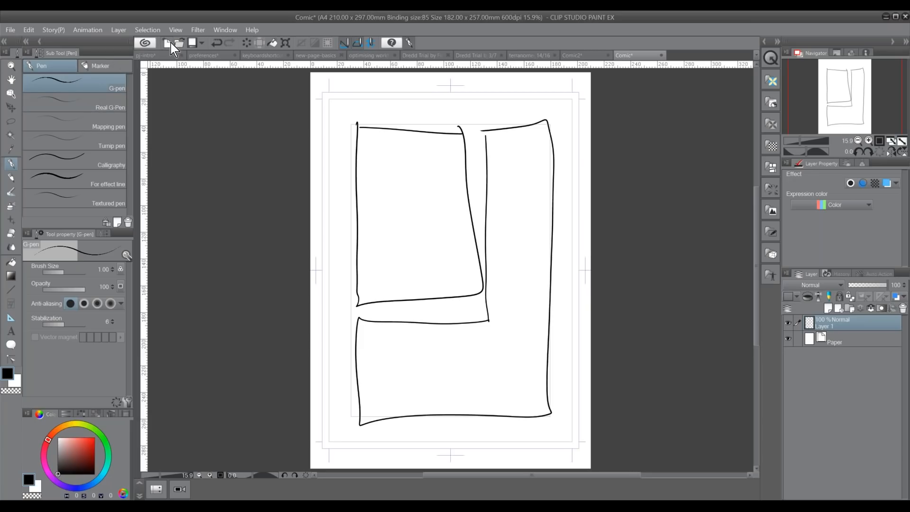
click(154, 30)
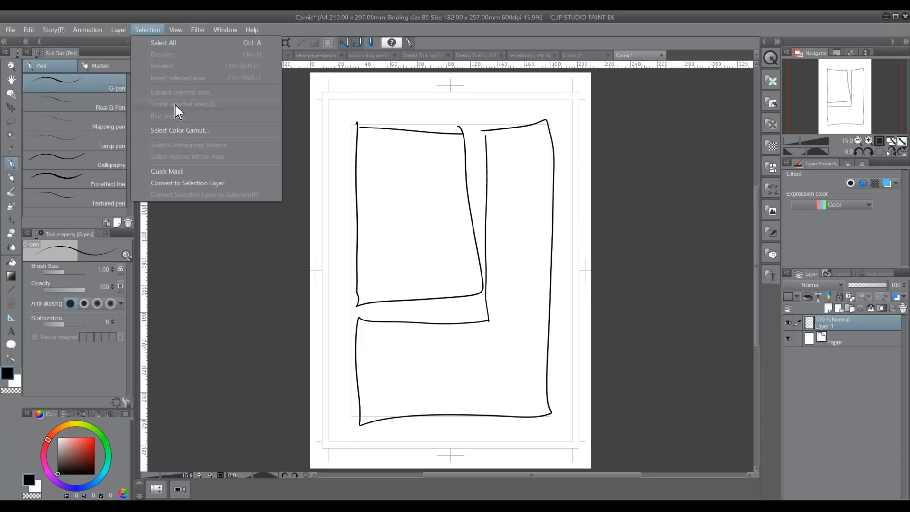
mouse_move(119, 30)
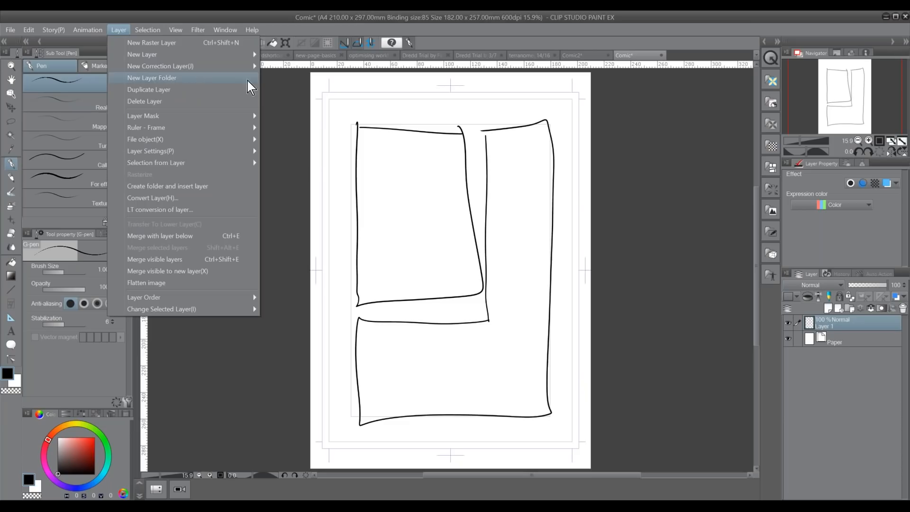
mouse_move(239, 54)
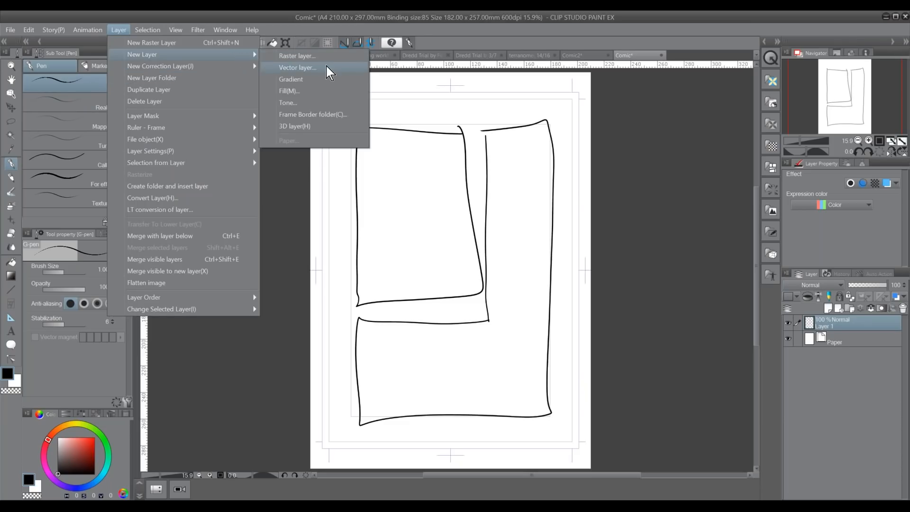
click(326, 115)
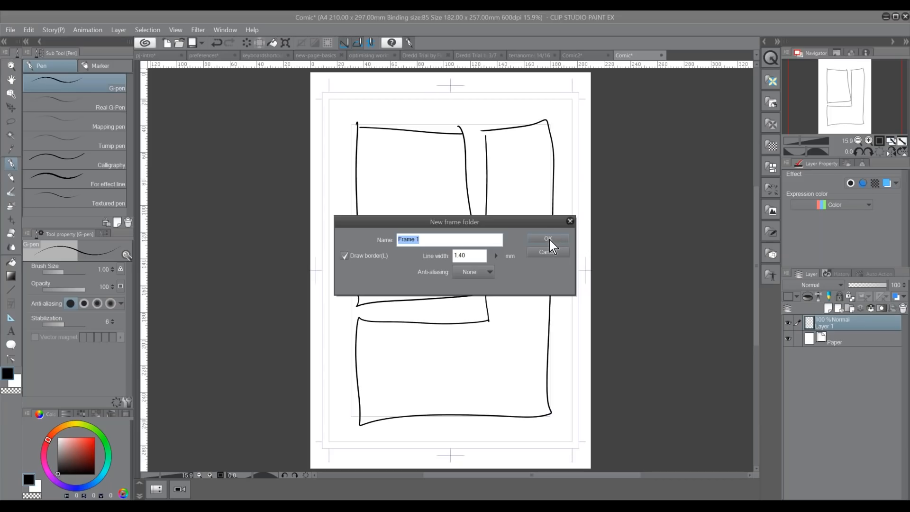
click(550, 240)
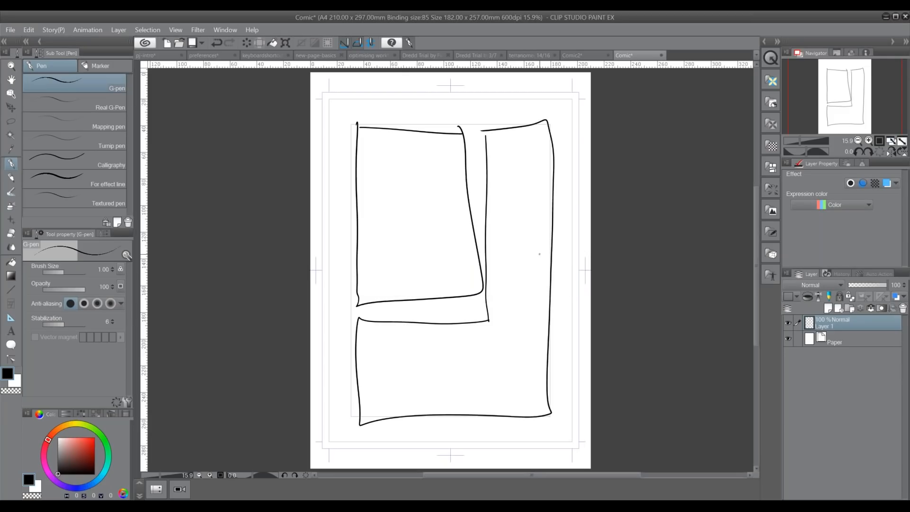
Step: Open Auto Action as a floating palette over the canvas and collapse the RedBox action
click(233, 29)
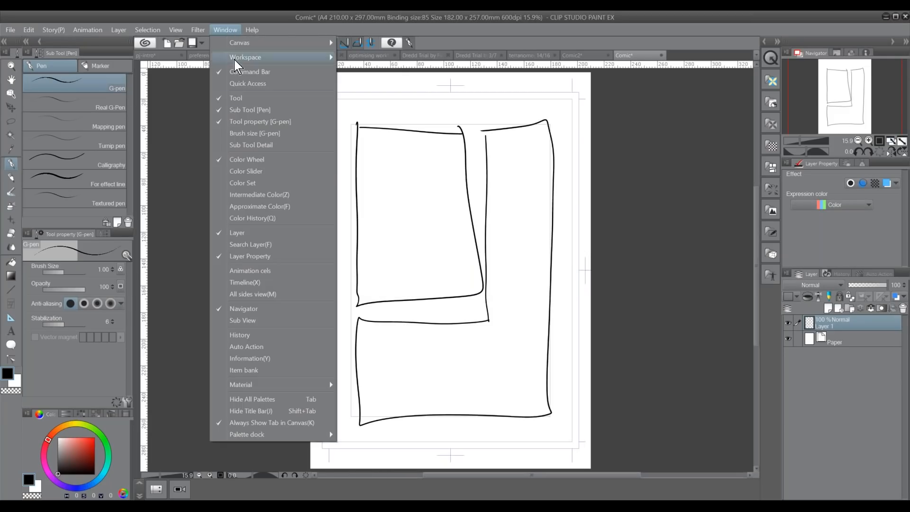
click(273, 350)
drag(874, 274, 310, 195)
click(253, 220)
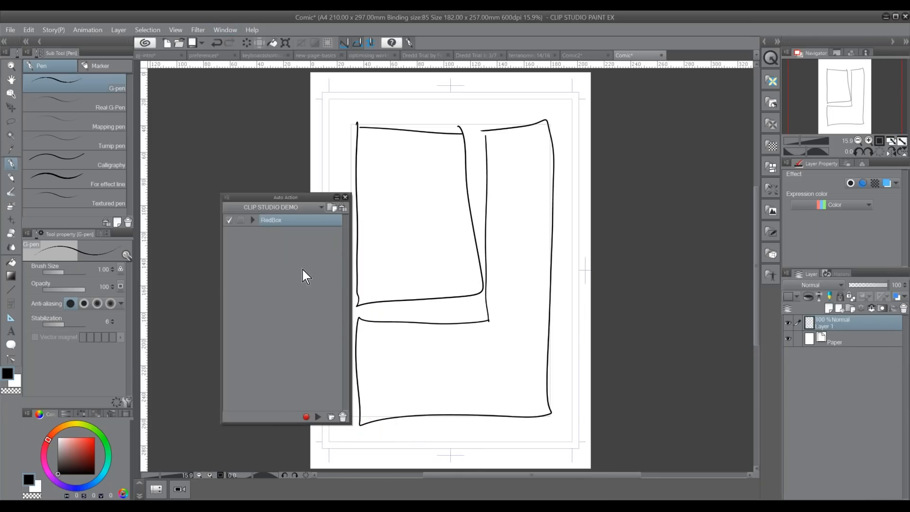
Step: Create an auto action named New Frames in the CLIP STUDIO DEMO set and start recording it
click(331, 417)
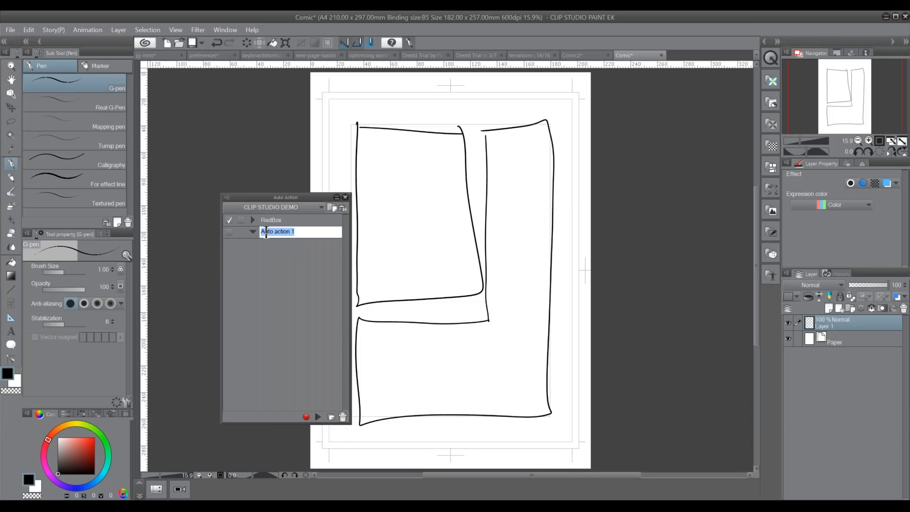
text(New Frames)
key(Return)
click(308, 416)
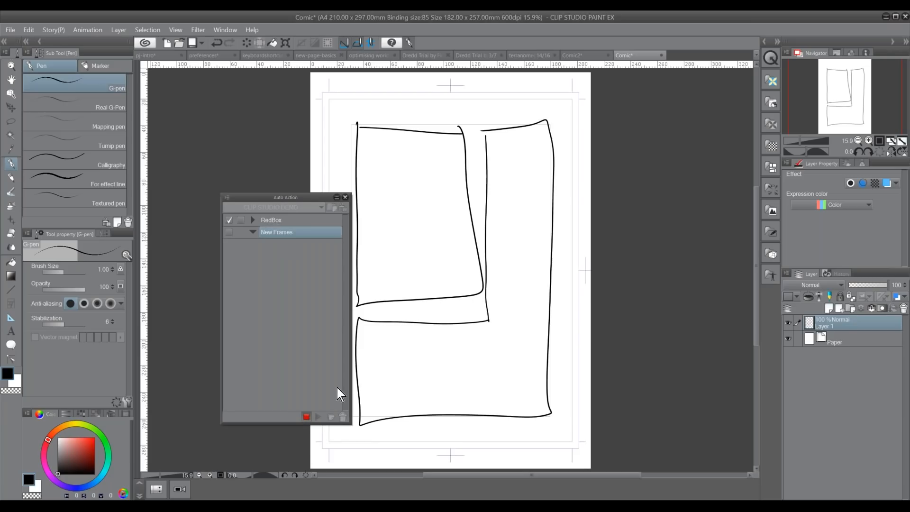
Step: Record saving the page as test in CLIP STUDIO FORMAT in the artwork folder
click(191, 42)
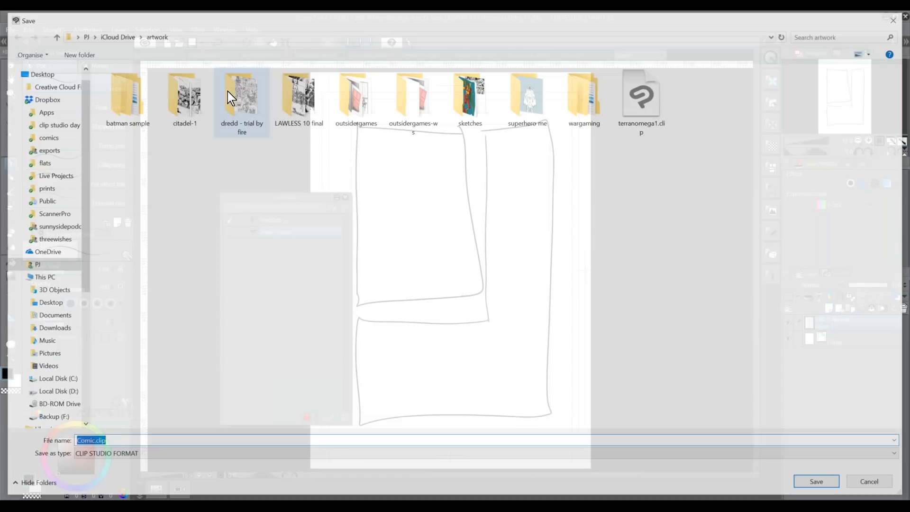
text(test)
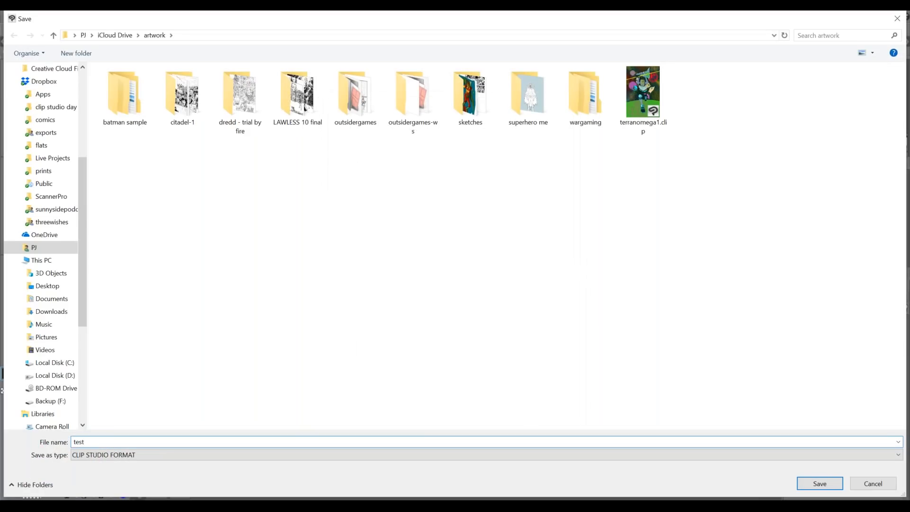
click(834, 480)
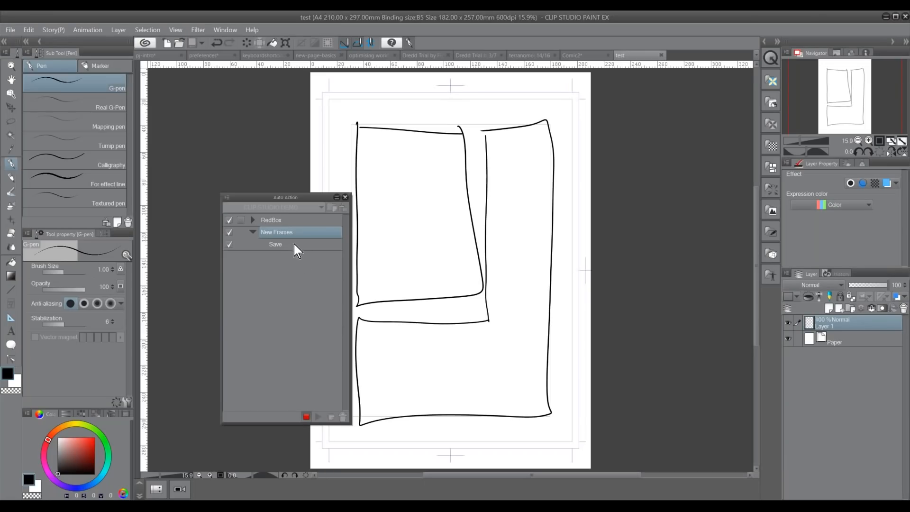
click(297, 249)
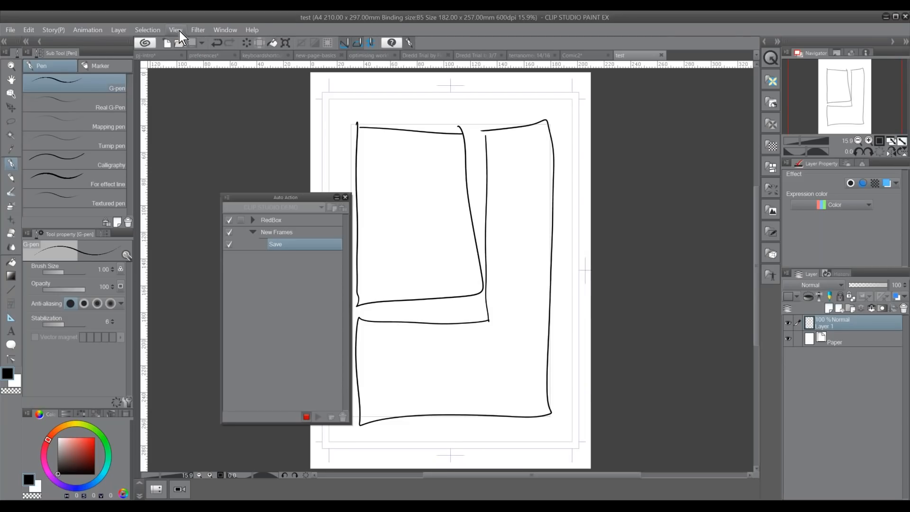
Step: Record creating a frame border folder named Panels with a drawn 1.40 mm border, and stop recording
click(119, 29)
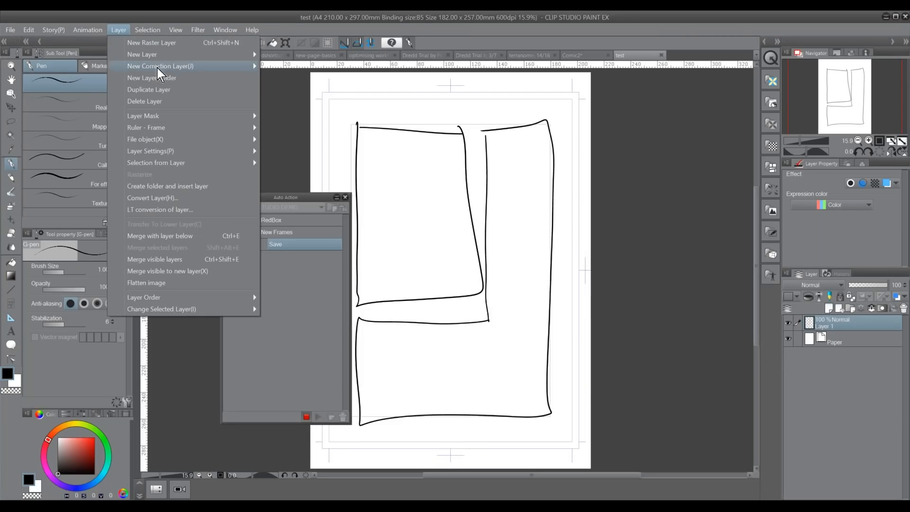
mouse_move(206, 55)
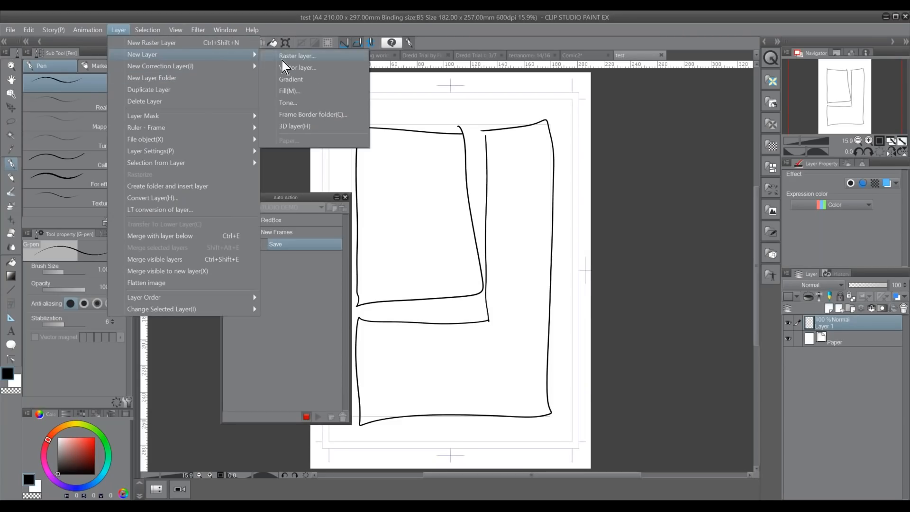
click(345, 115)
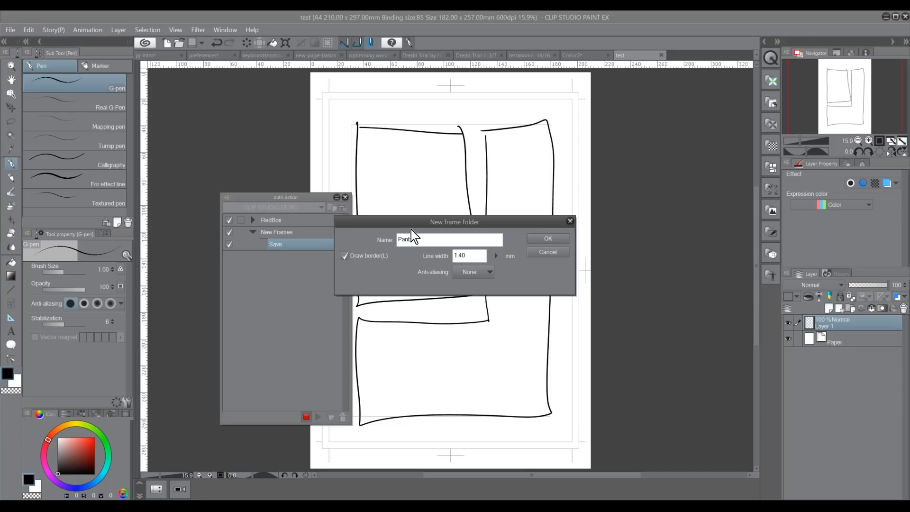
text(Panels)
click(552, 241)
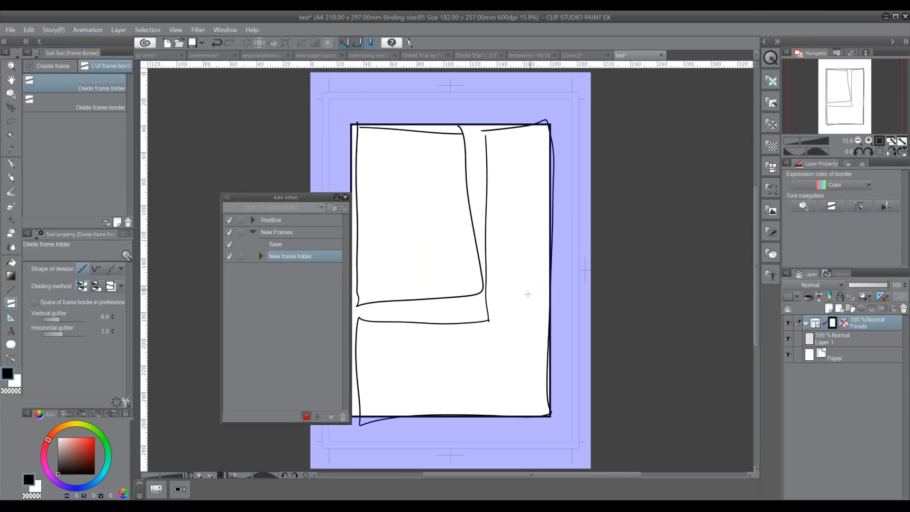
click(306, 417)
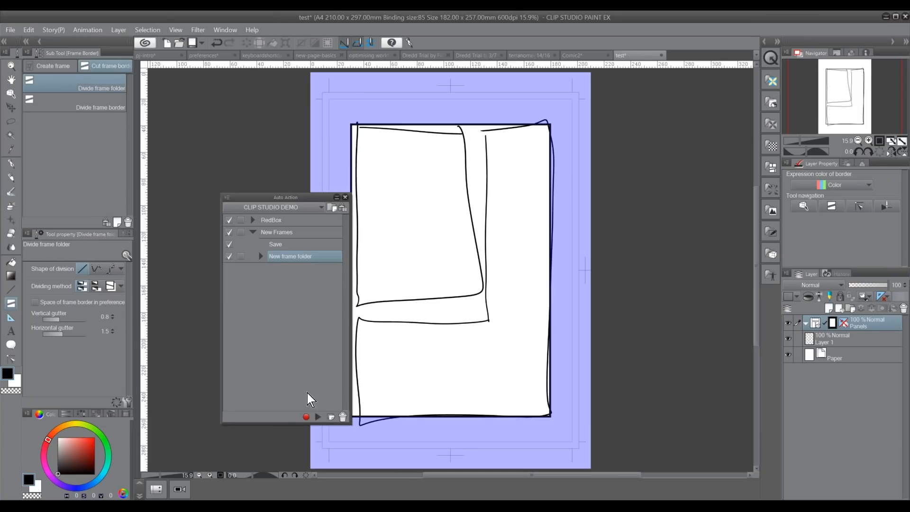
Step: Examine the recorded commands inside the New Frames and RedBox auto actions
click(305, 233)
click(305, 246)
click(308, 256)
click(310, 245)
click(315, 257)
click(319, 244)
click(253, 220)
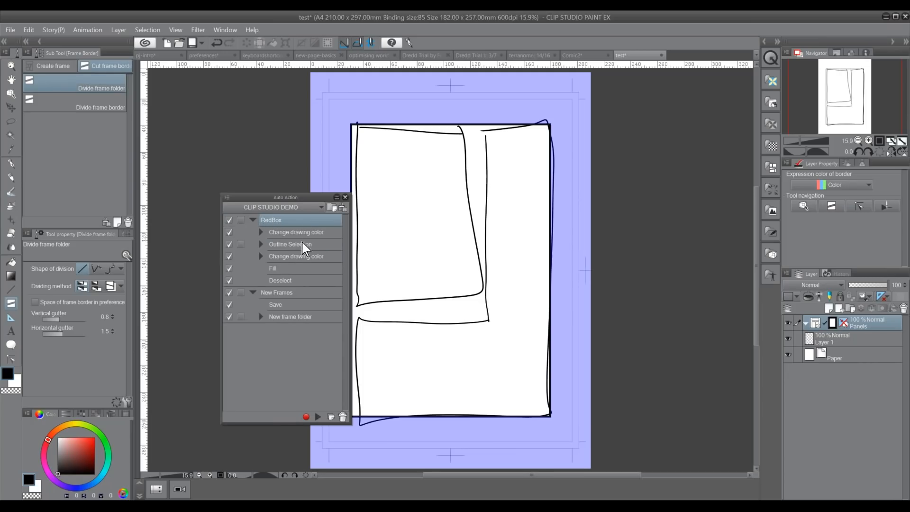
click(253, 220)
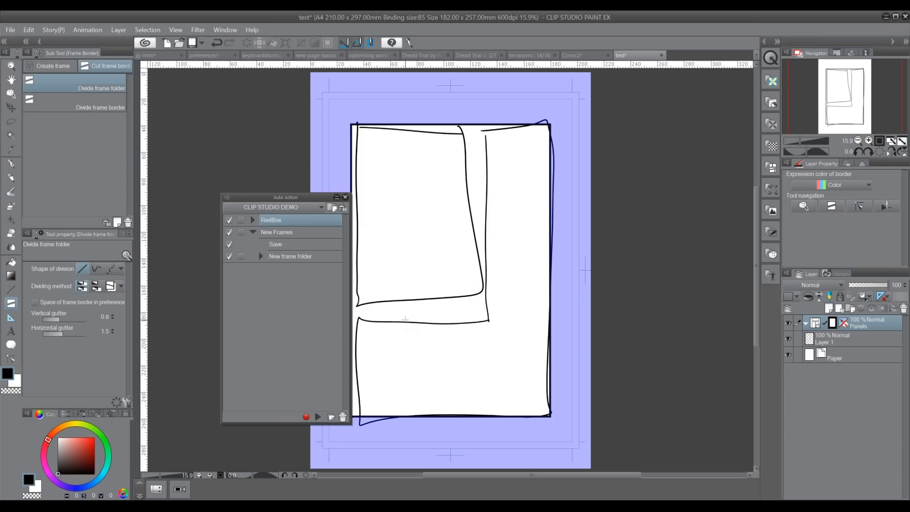
click(289, 233)
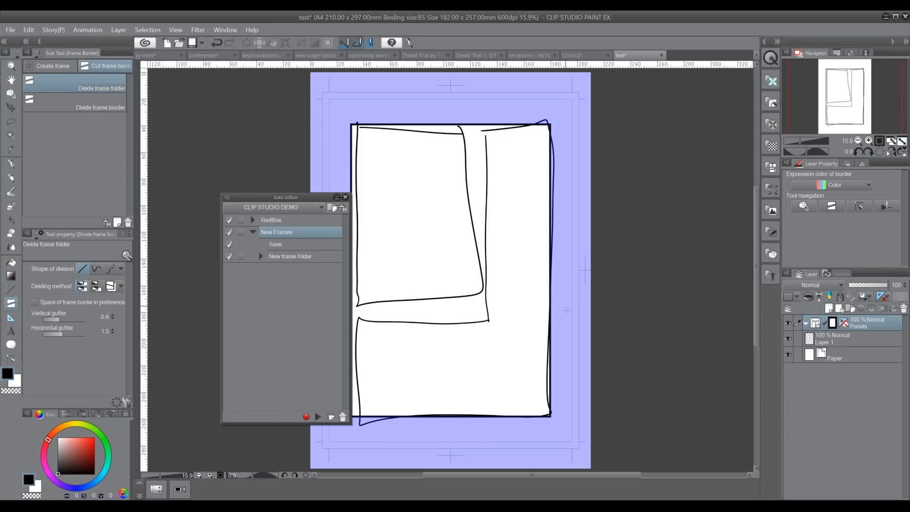
click(903, 309)
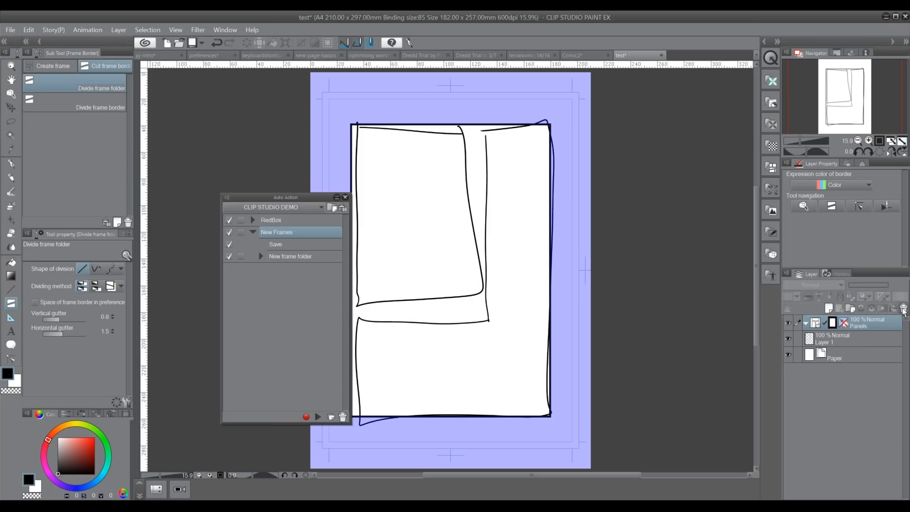
click(253, 232)
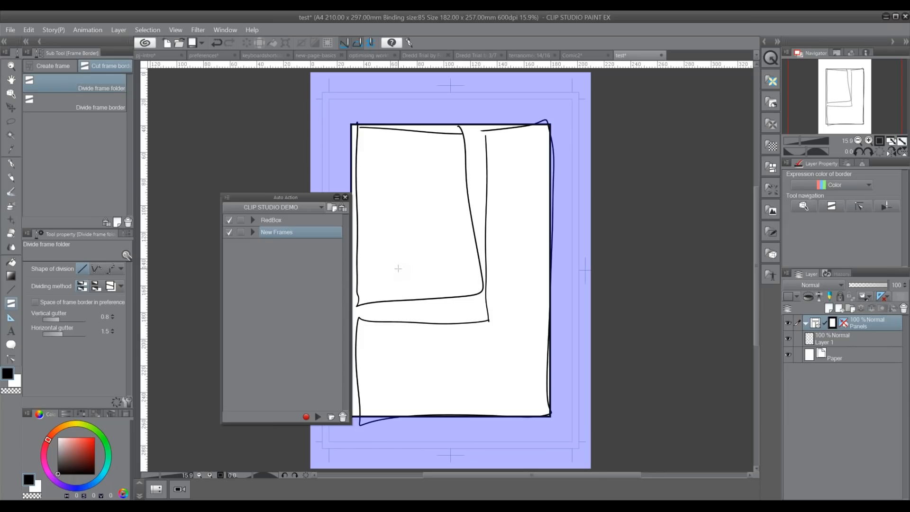
click(253, 233)
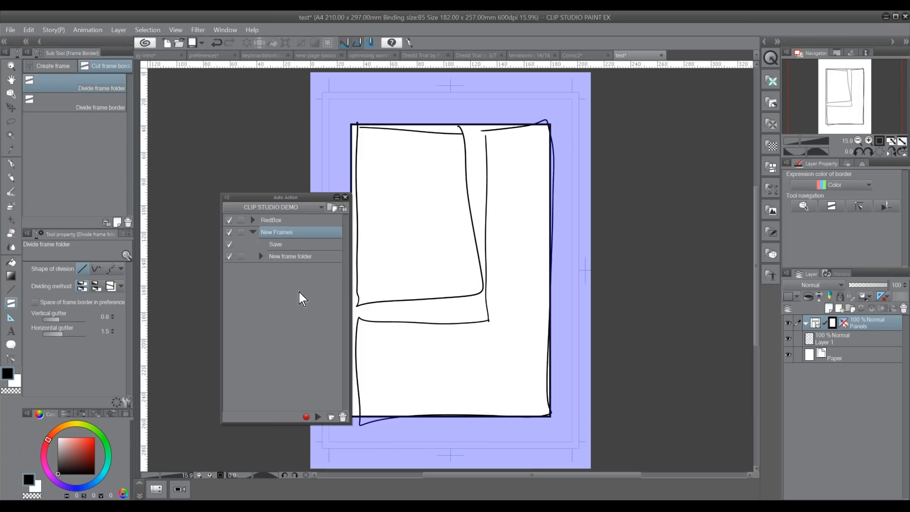
click(300, 245)
click(305, 259)
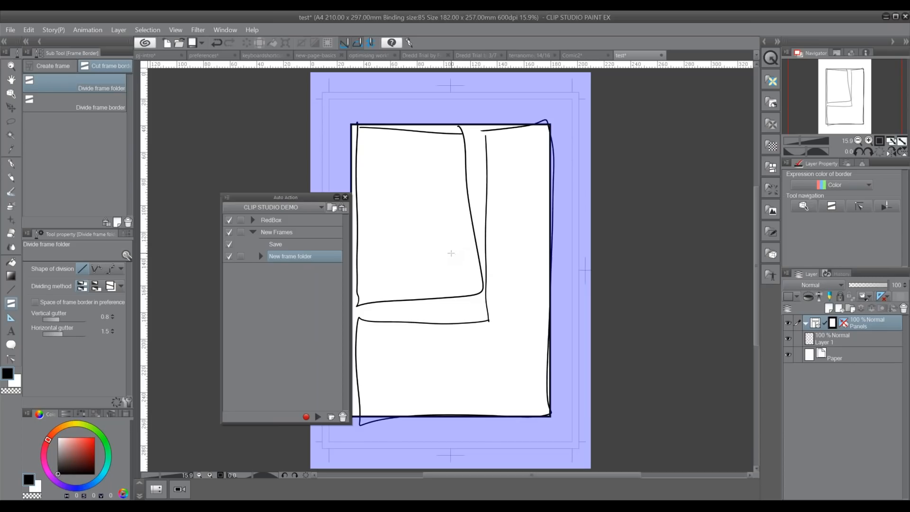
Step: Try a horizontal division of the Panels frame folder near the bottom of the page, and undo it
drag(421, 372, 429, 372)
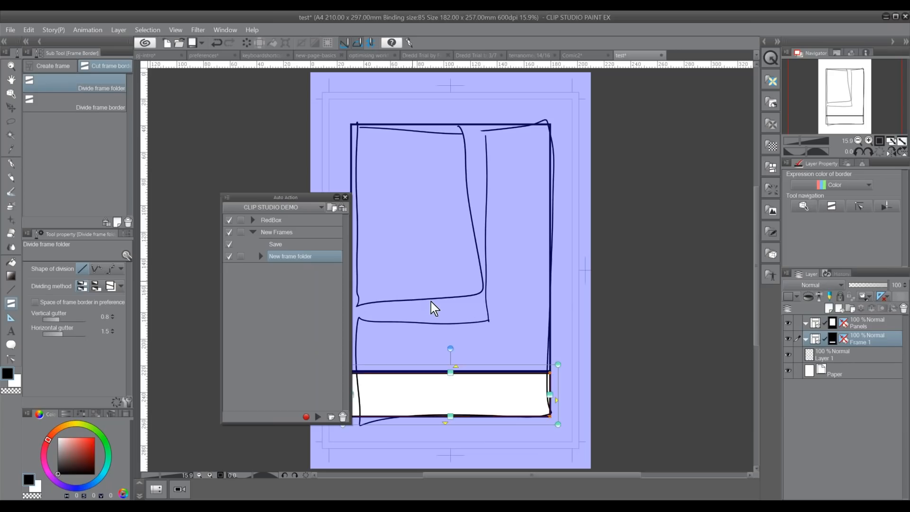
key(ctrl+z)
Step: Close the Auto Action palette and give the rough sketch on Layer 1 a blue layer color
click(345, 197)
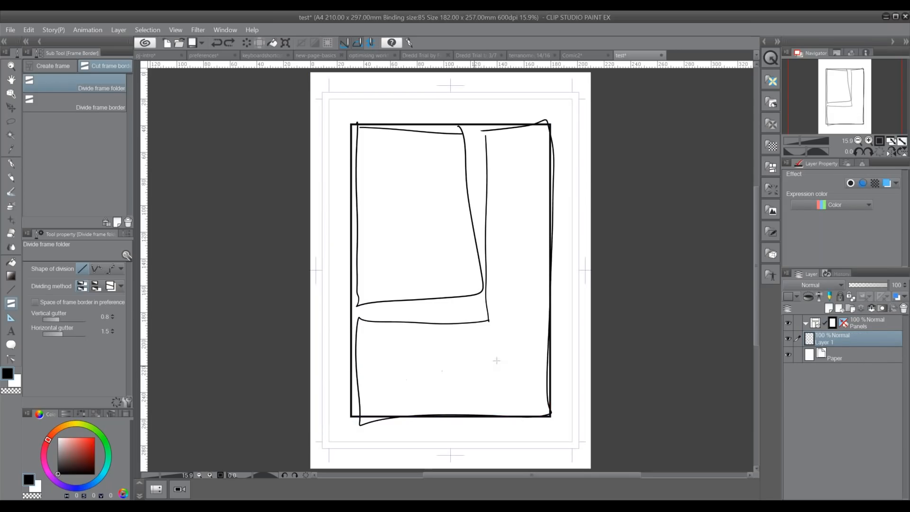
click(898, 297)
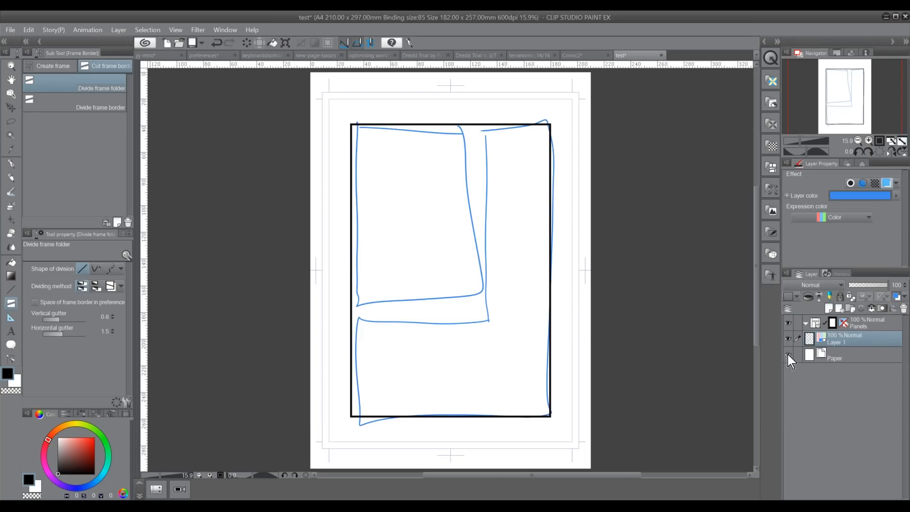
Step: Divide the Panels frame border within its folder into a wide bottom panel and two upper panels, following the sketch
click(118, 104)
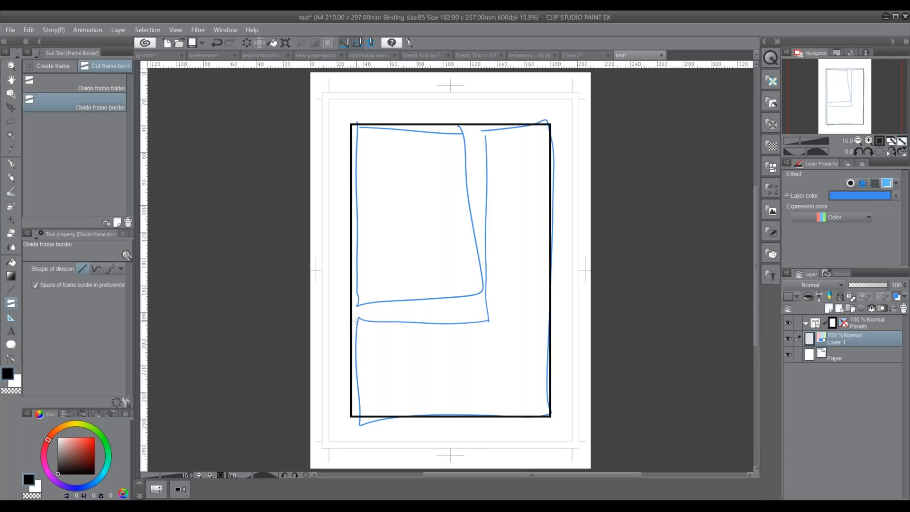
drag(365, 321, 382, 317)
drag(488, 311, 492, 270)
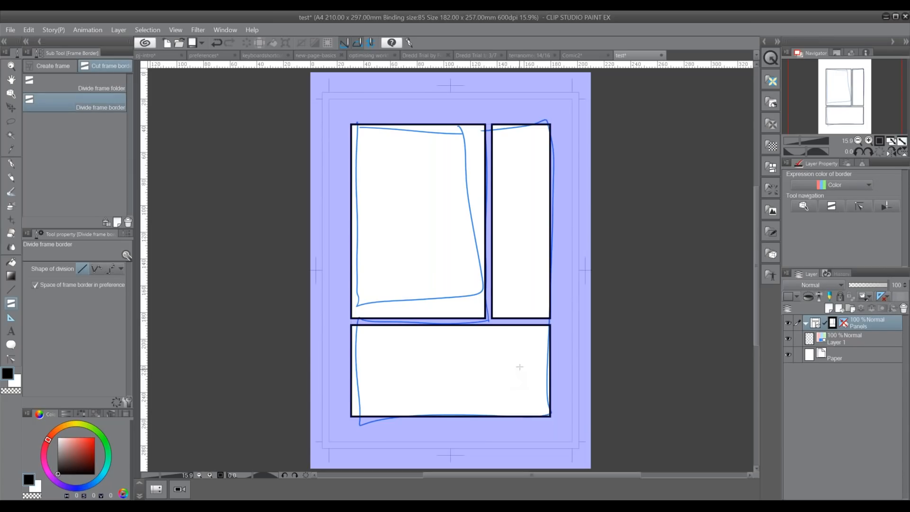
Step: Combine the narrow upper-right panel and the wide bottom panel into a single L-shaped frame, and make Layer 1 active
click(10, 93)
click(508, 320)
click(473, 327)
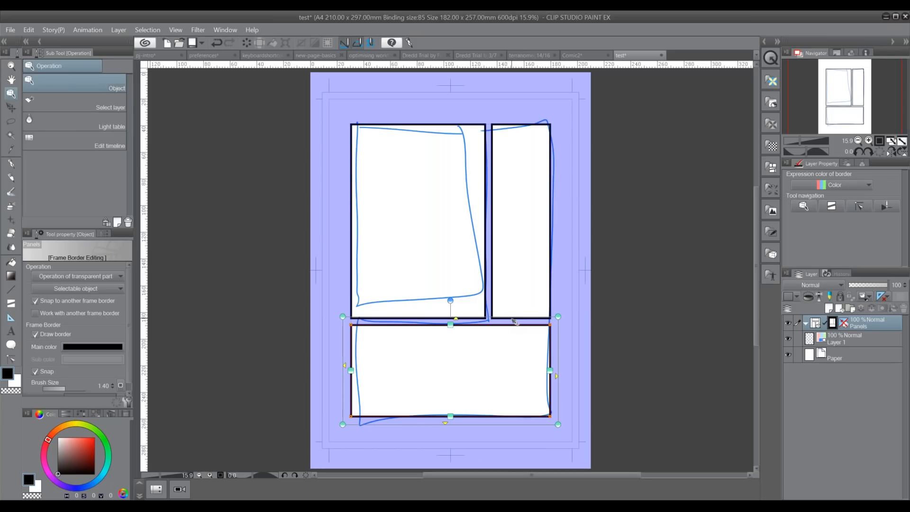
click(550, 298)
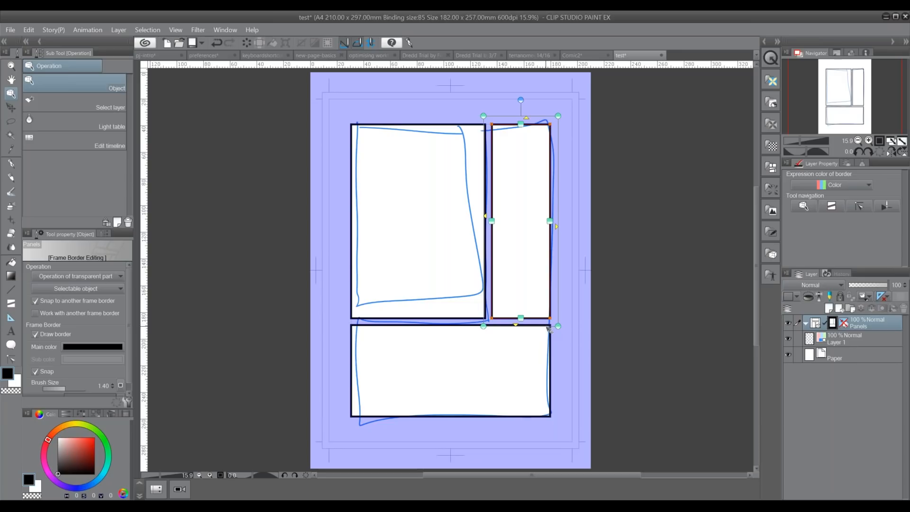
shift+click(551, 331)
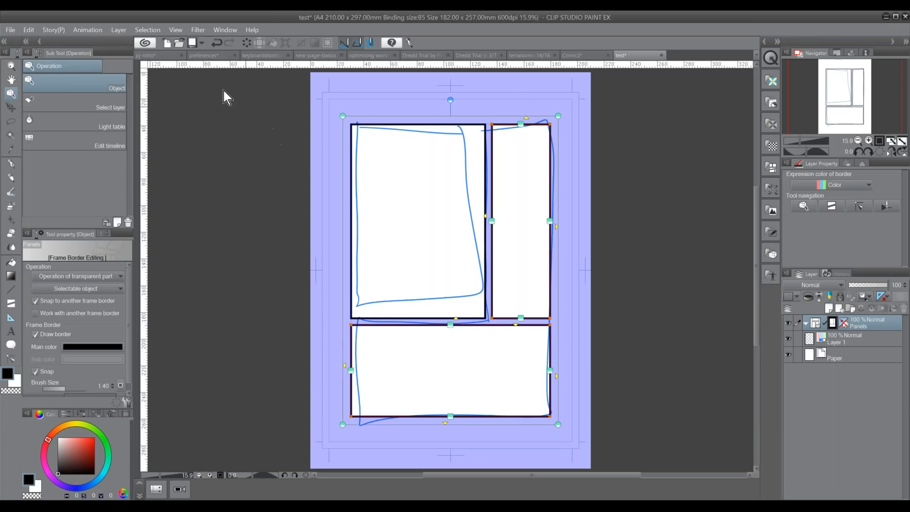
click(119, 30)
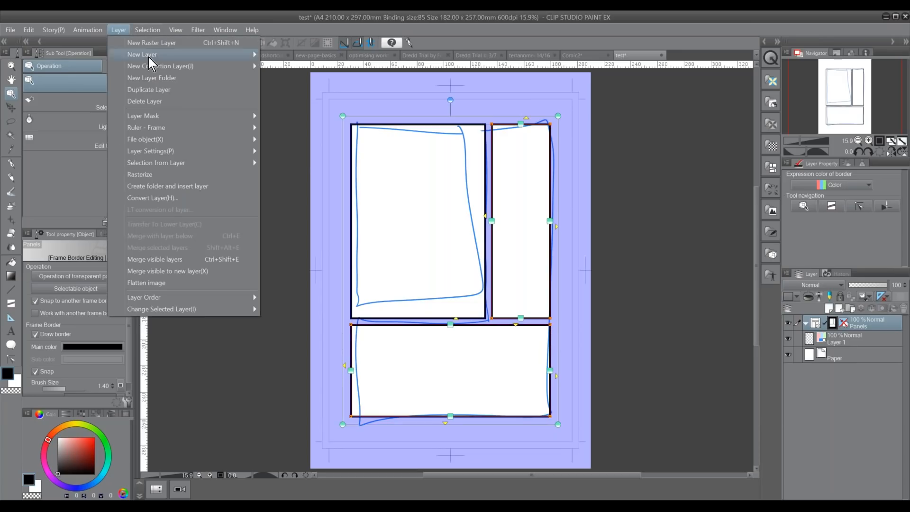
mouse_move(210, 127)
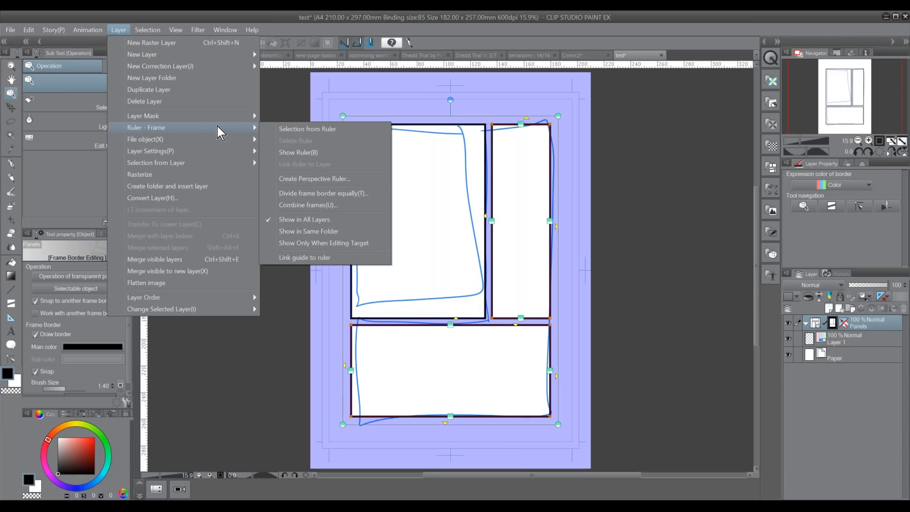
click(363, 206)
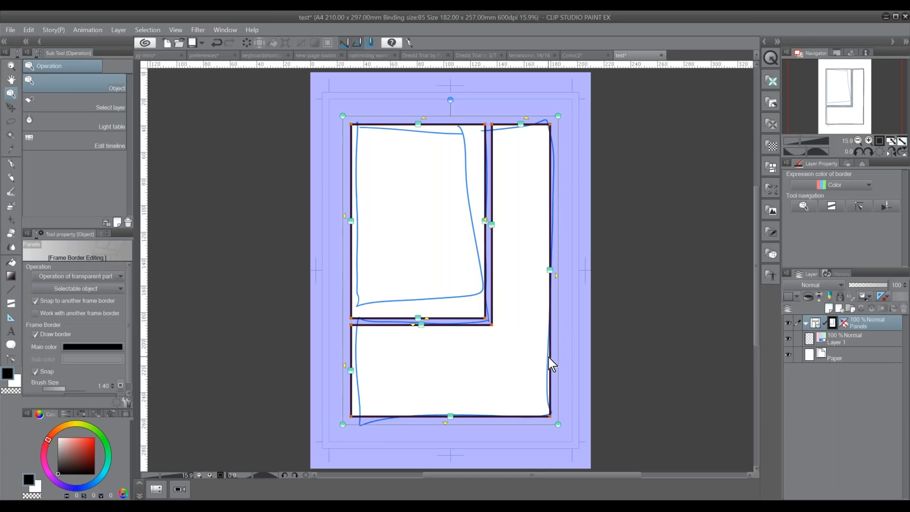
click(850, 342)
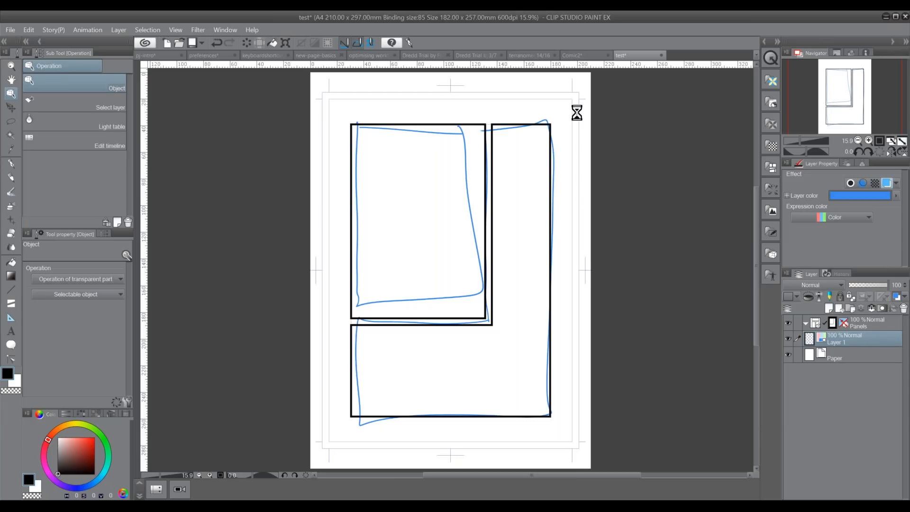
Step: Switch to the Comic2 document, expand the matilda 2 folder and examine the whole page with its tank line art and rough sketch
click(590, 56)
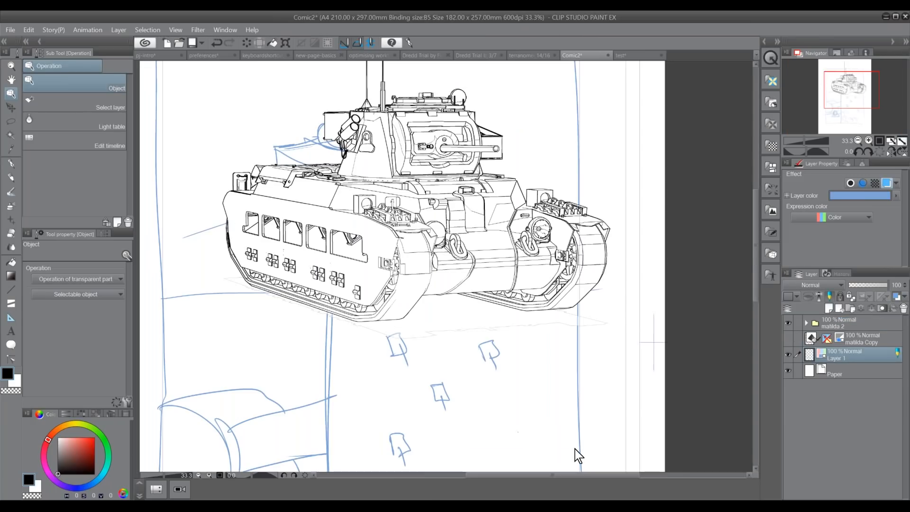
click(806, 323)
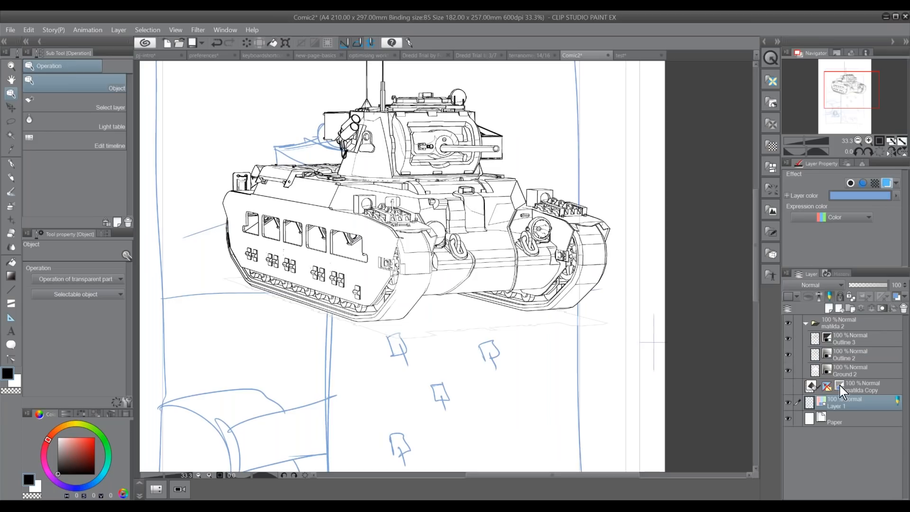
click(858, 141)
click(859, 141)
drag(515, 344, 502, 372)
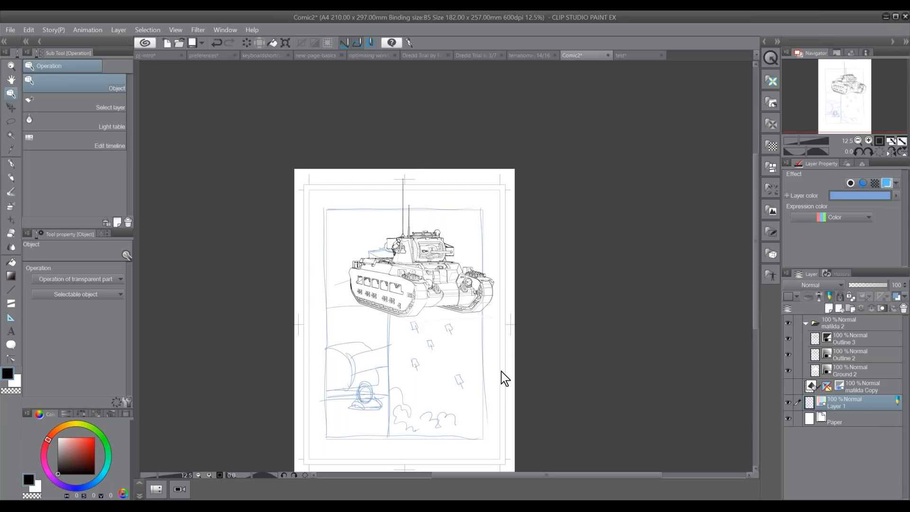
Step: Review page 3 of Dredd Trial by Fire and the story's page overview
click(480, 55)
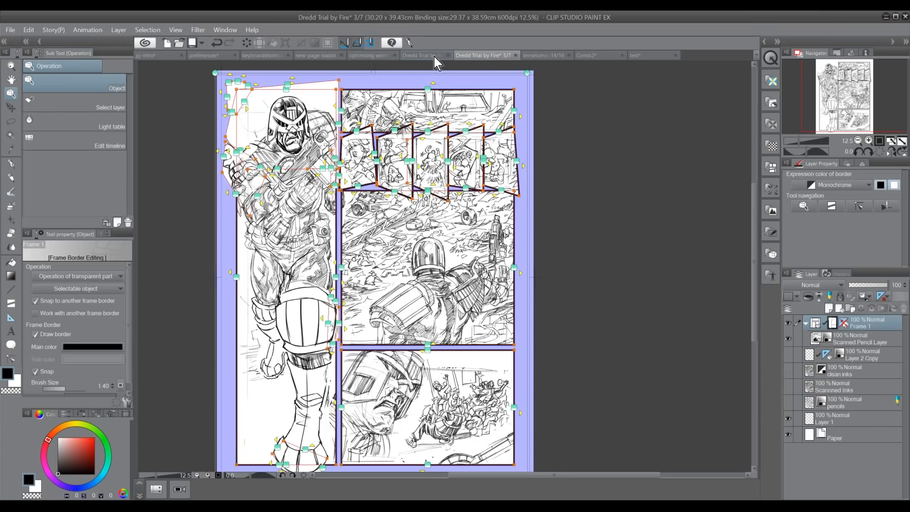
click(435, 56)
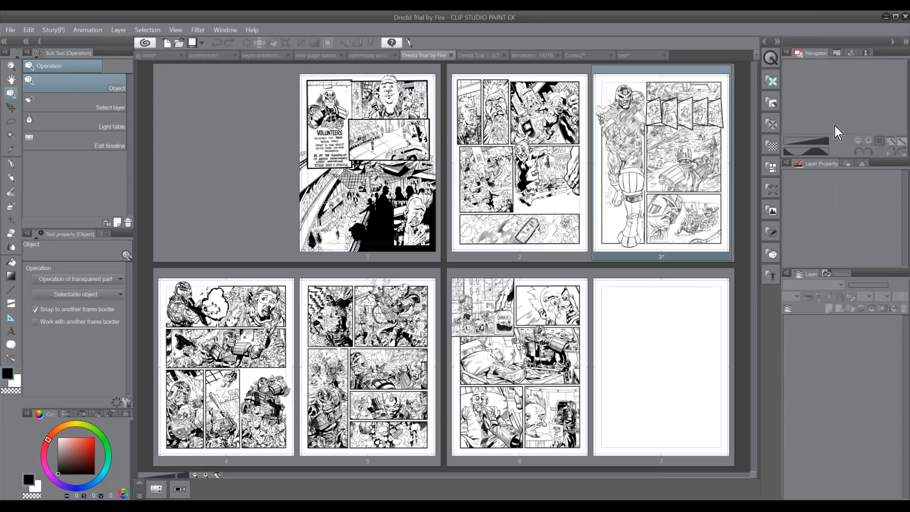
click(194, 475)
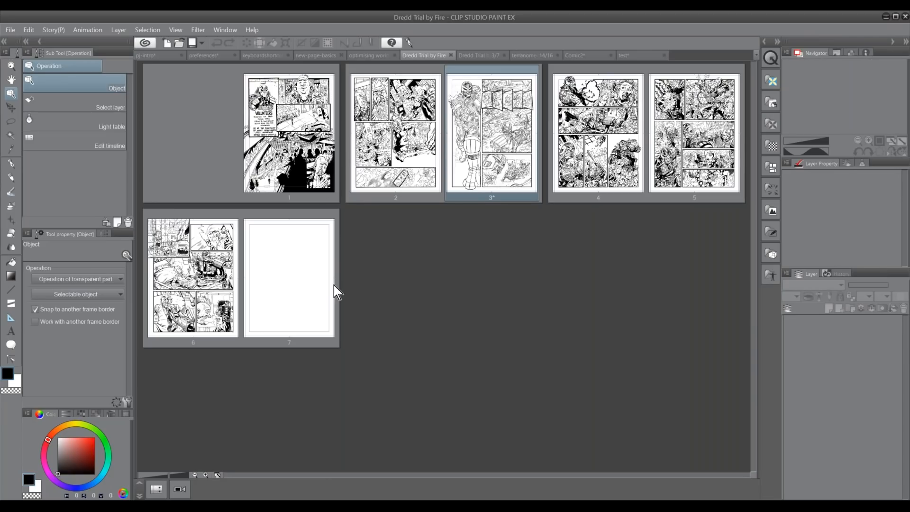
click(205, 475)
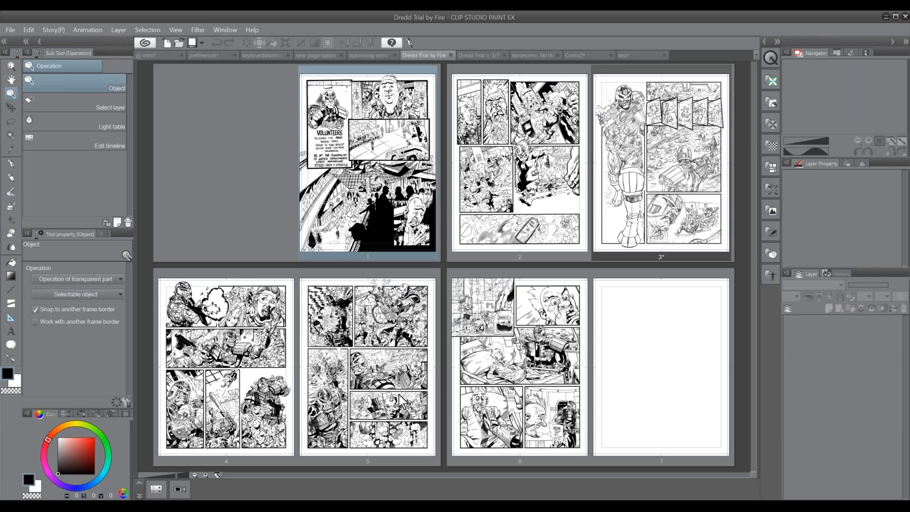
Step: Return to the Comic2 document and hide the matilda 2 line art folder, showing the matilda Copy 3D layer instead
click(583, 55)
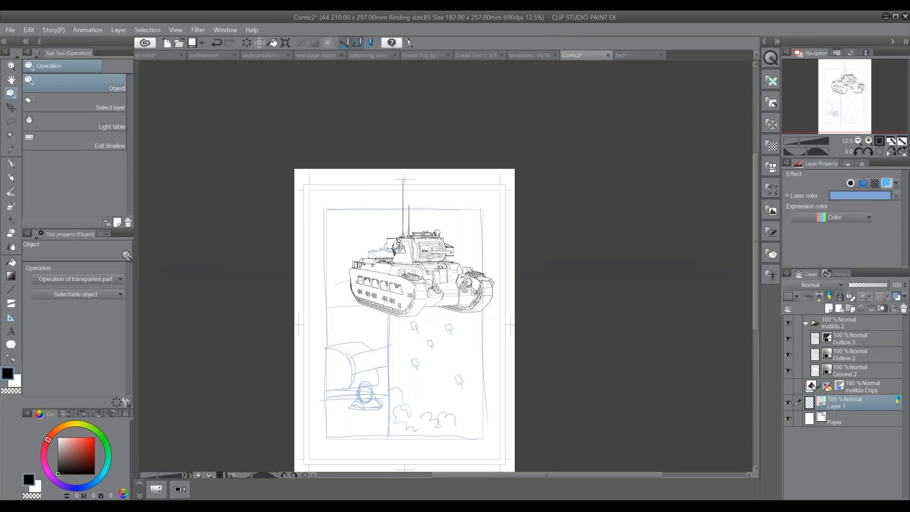
click(868, 140)
click(869, 141)
click(869, 140)
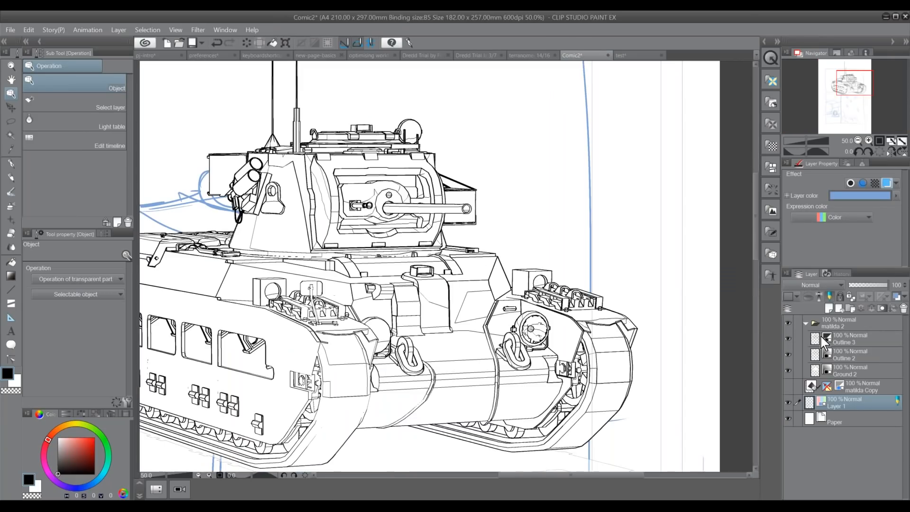
click(790, 323)
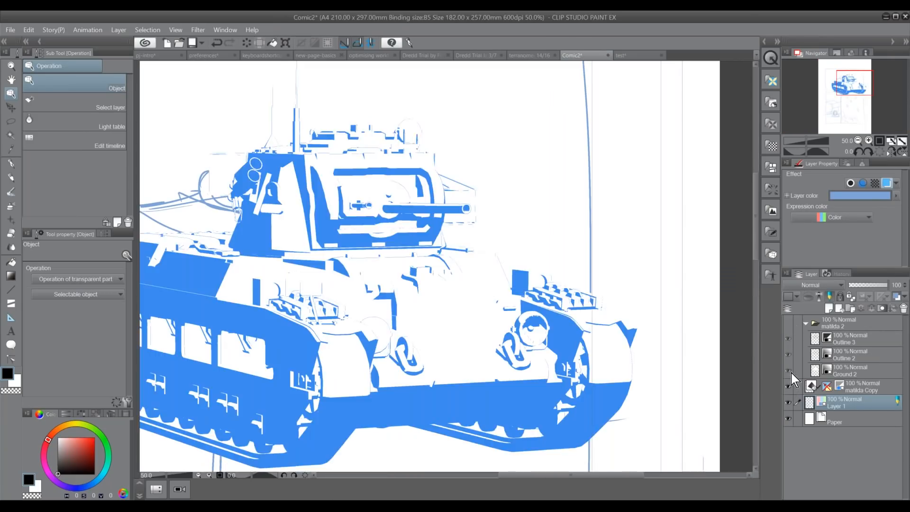
Step: Toggle the black-and-white expression color effect off and on for the matilda Copy layer, and show the matilda 2 folder again
click(861, 387)
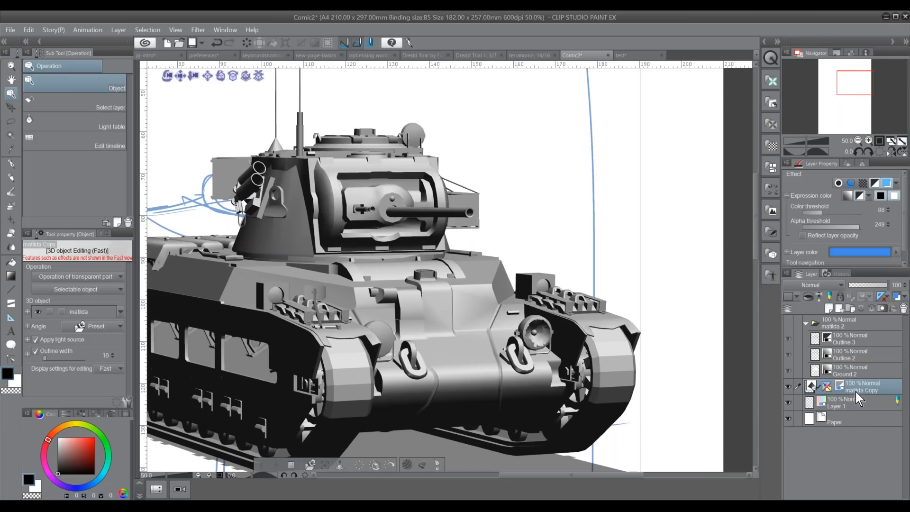
click(876, 185)
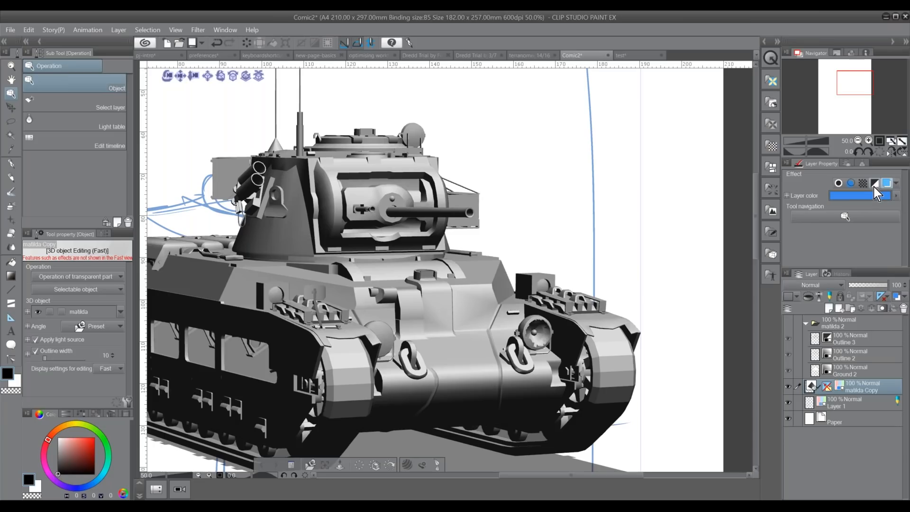
click(876, 185)
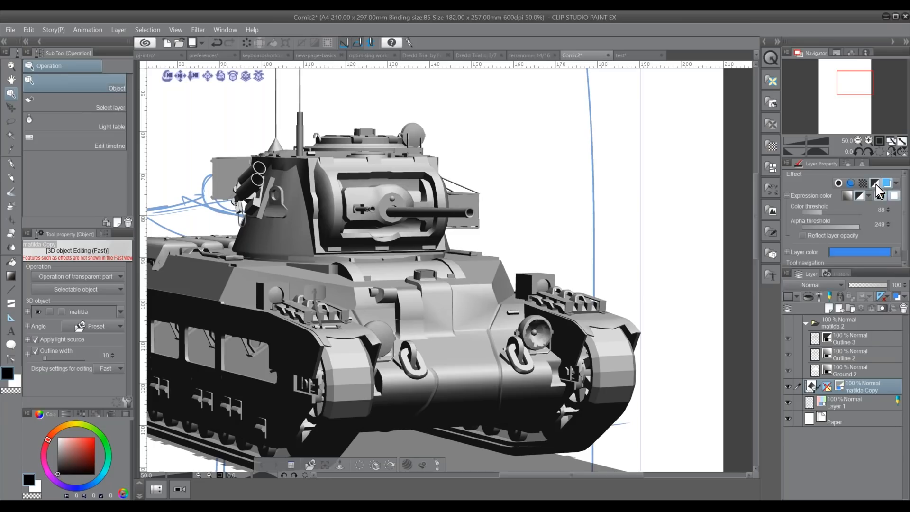
click(852, 403)
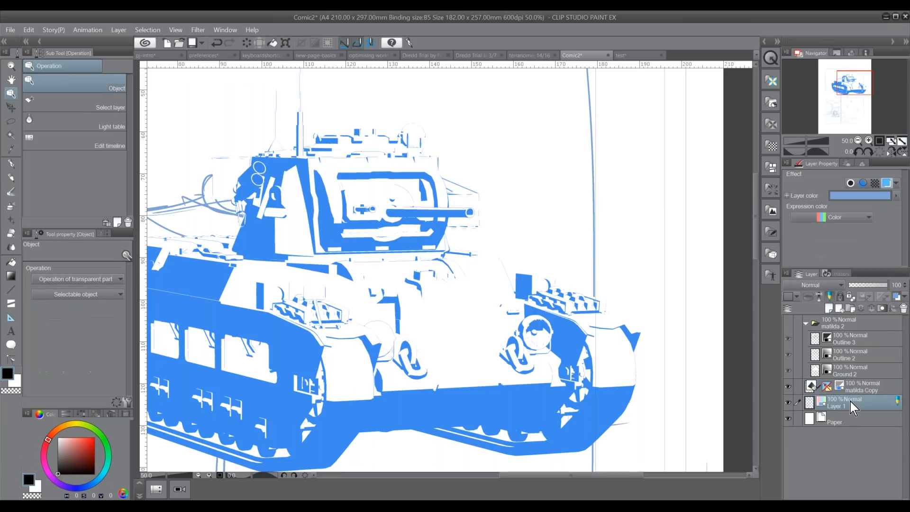
drag(434, 378, 474, 377)
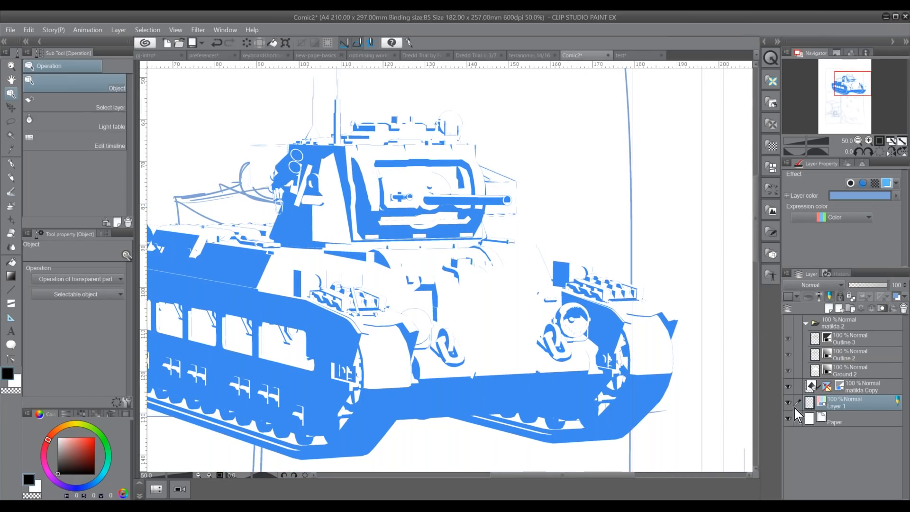
click(839, 319)
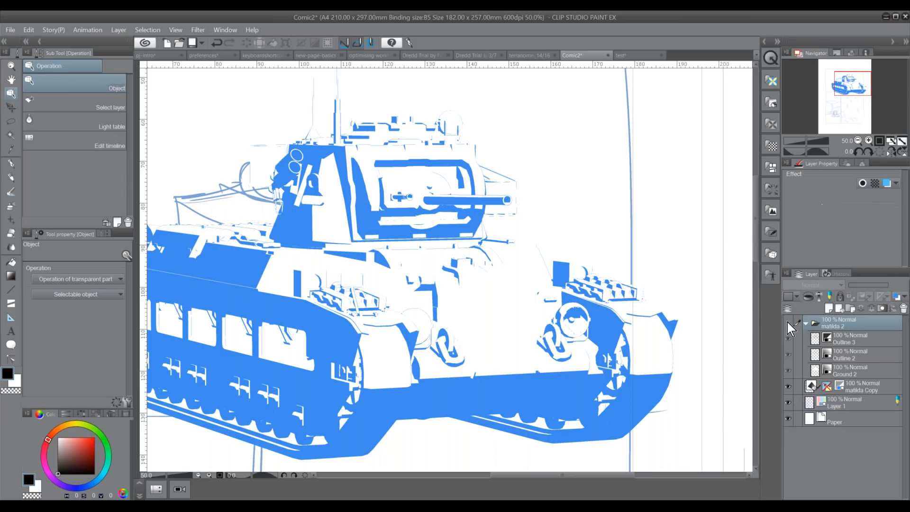
click(789, 309)
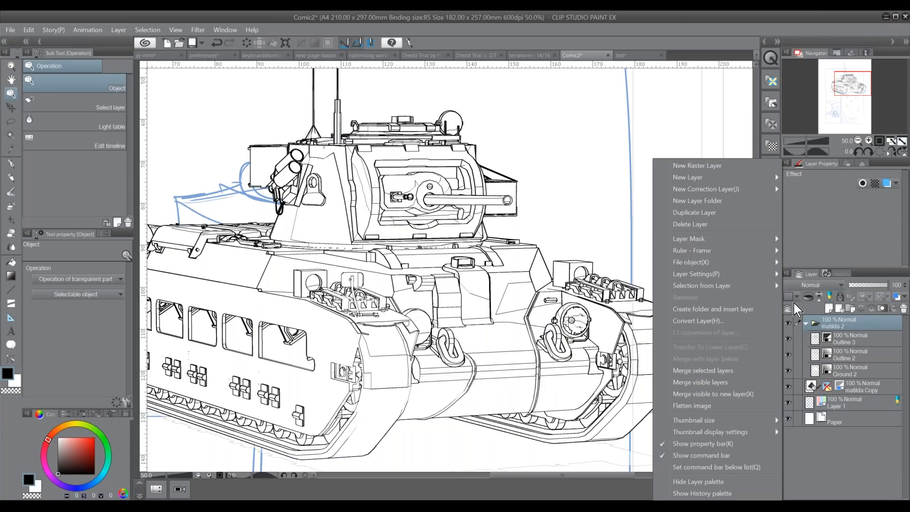
Step: Examine the LT conversion of layer settings for the matilda Copy 3D layer, and close them without converting
click(787, 273)
click(788, 275)
click(785, 272)
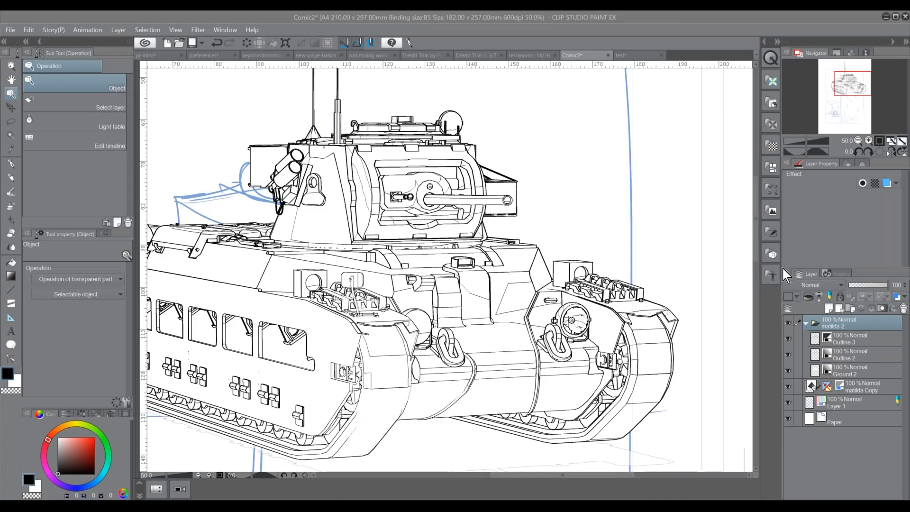
click(786, 272)
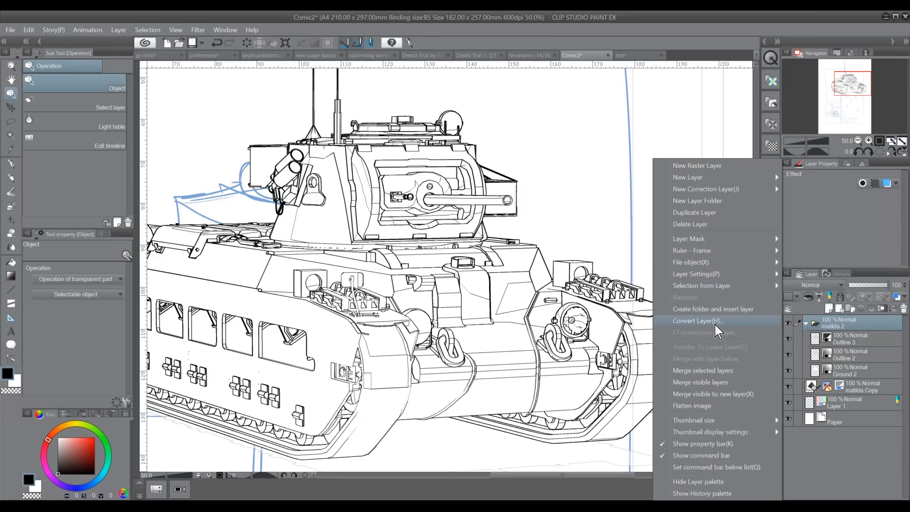
click(863, 386)
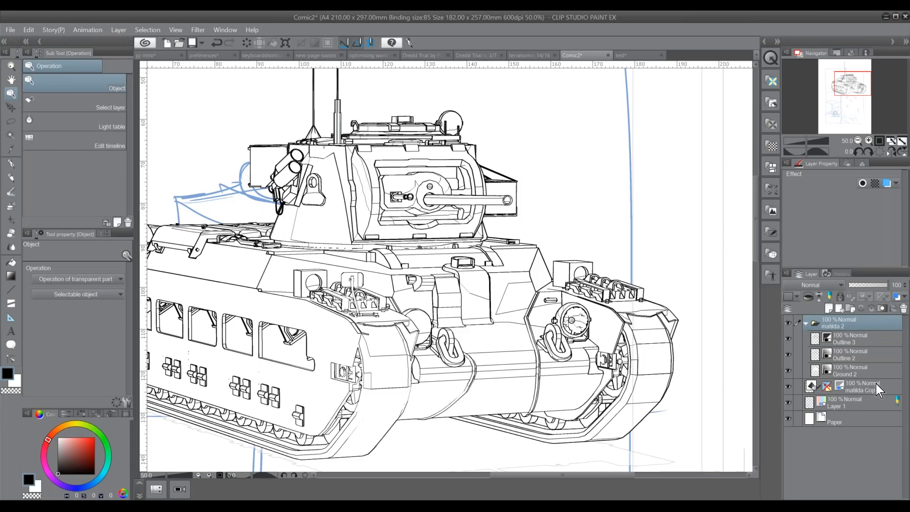
click(877, 384)
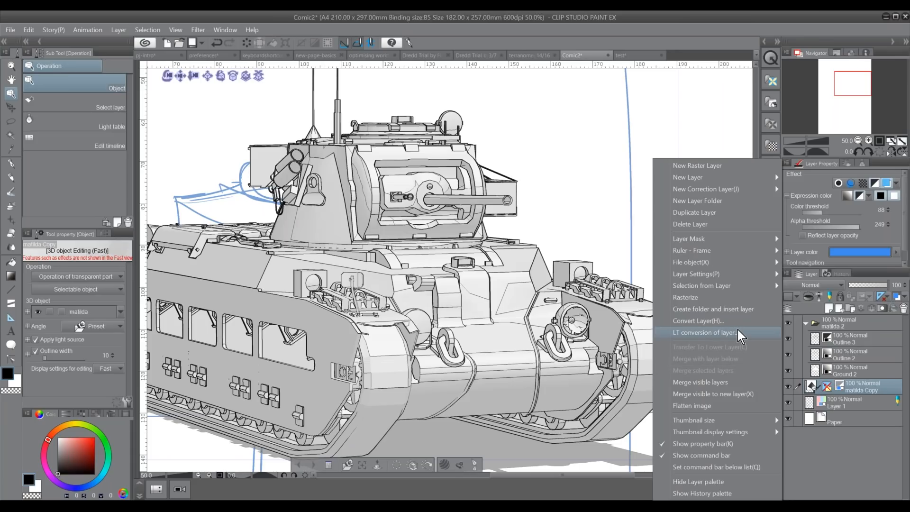
click(739, 334)
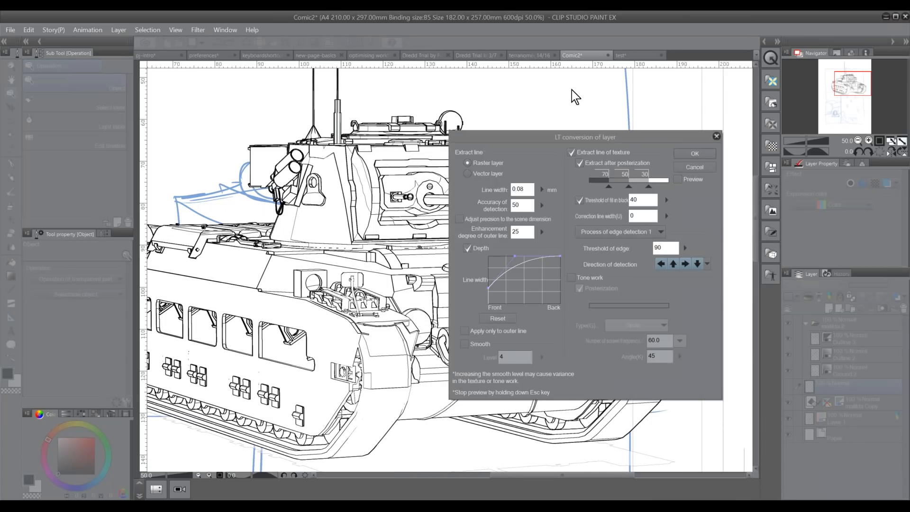
drag(605, 138, 639, 135)
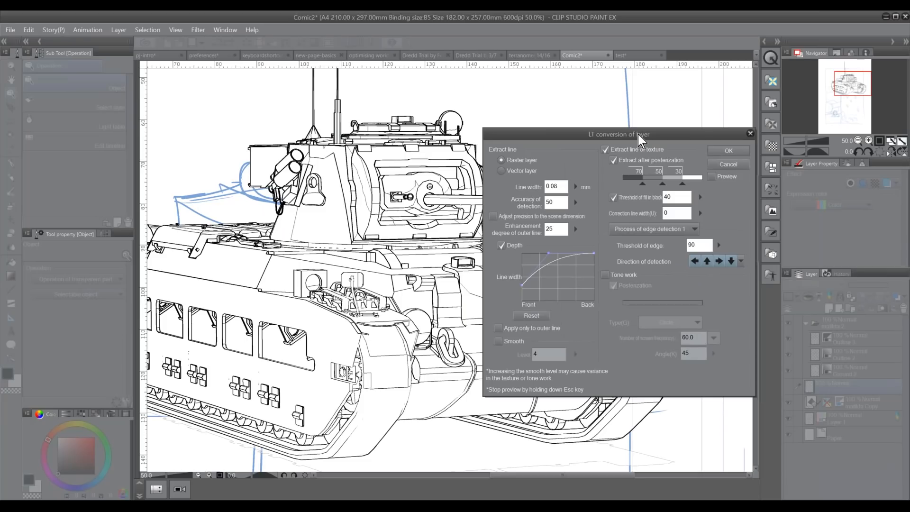
click(750, 133)
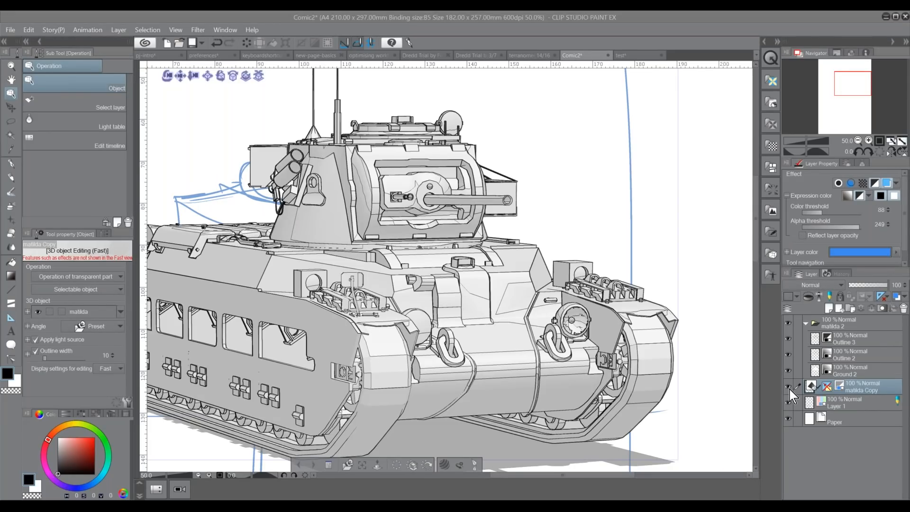
Step: Hide the matilda Copy layer and apply a blue layer color to the matilda 2 line art folder
click(789, 387)
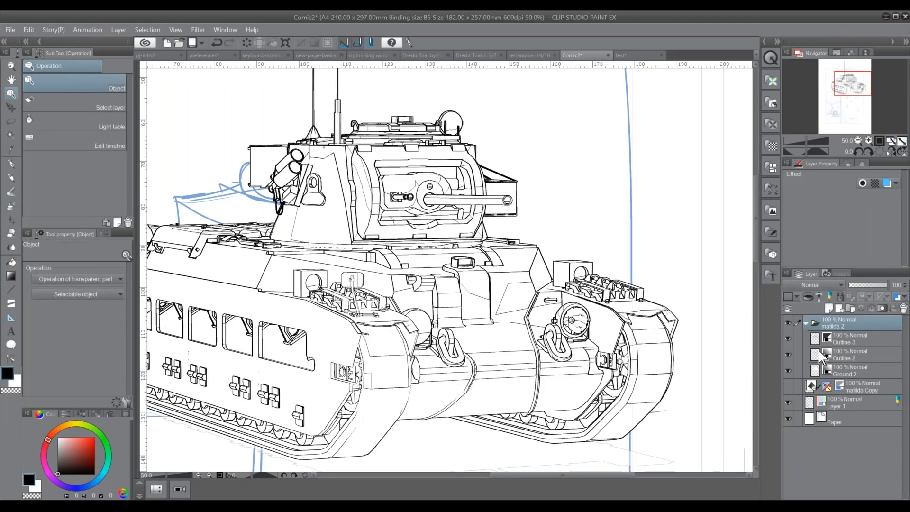
mouse_move(391, 357)
mouse_down()
mouse_move(451, 345)
mouse_move(383, 366)
mouse_move(382, 376)
mouse_move(393, 370)
mouse_up()
click(897, 297)
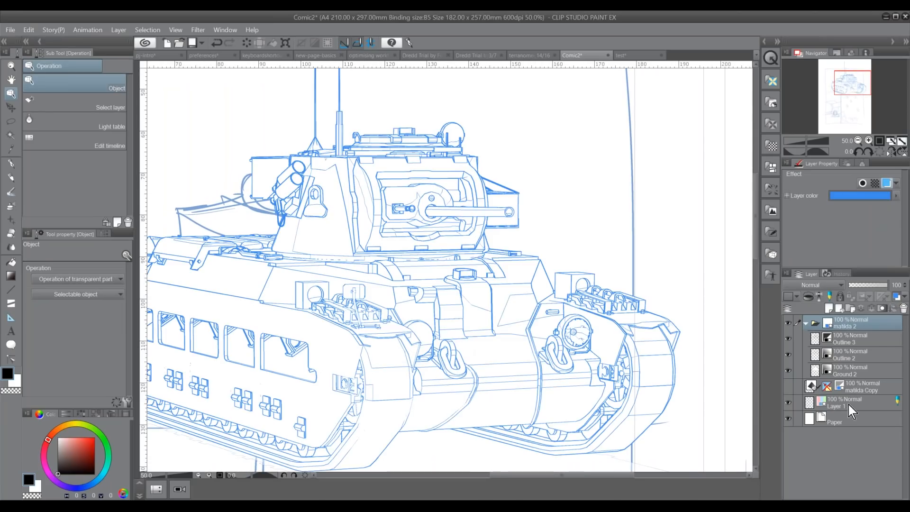
Step: Add a new raster layer above the matilda 2 folder and ink a few G-pen strokes over the tank's turret
click(829, 310)
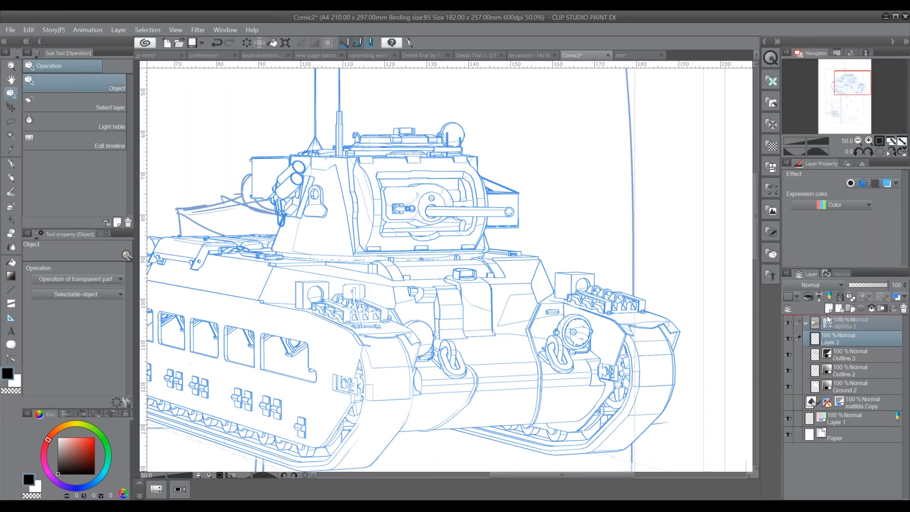
click(11, 164)
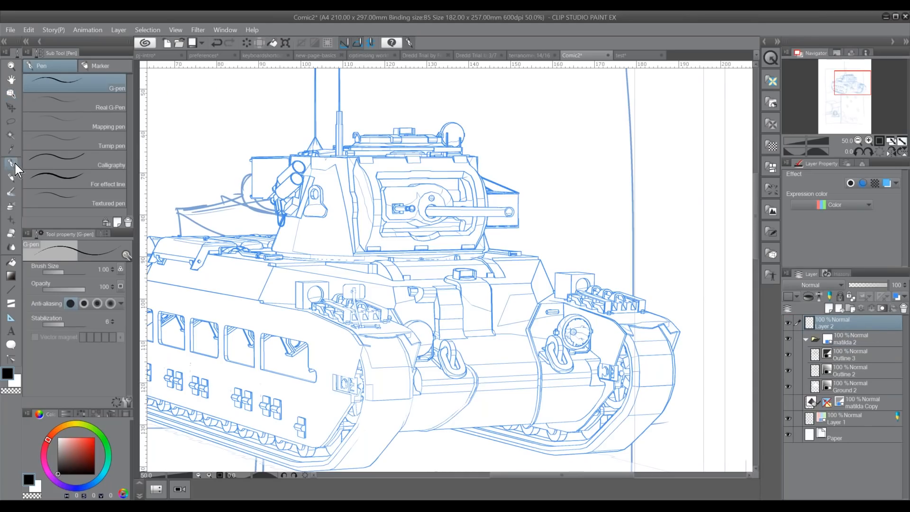
mouse_move(299, 170)
mouse_down()
mouse_move(298, 161)
mouse_move(279, 179)
mouse_move(286, 173)
mouse_move(339, 190)
mouse_move(353, 250)
mouse_up()
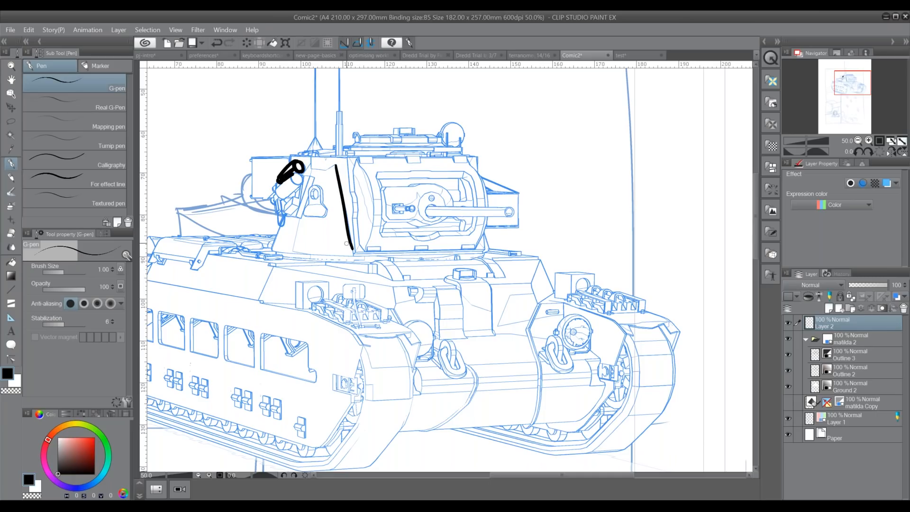
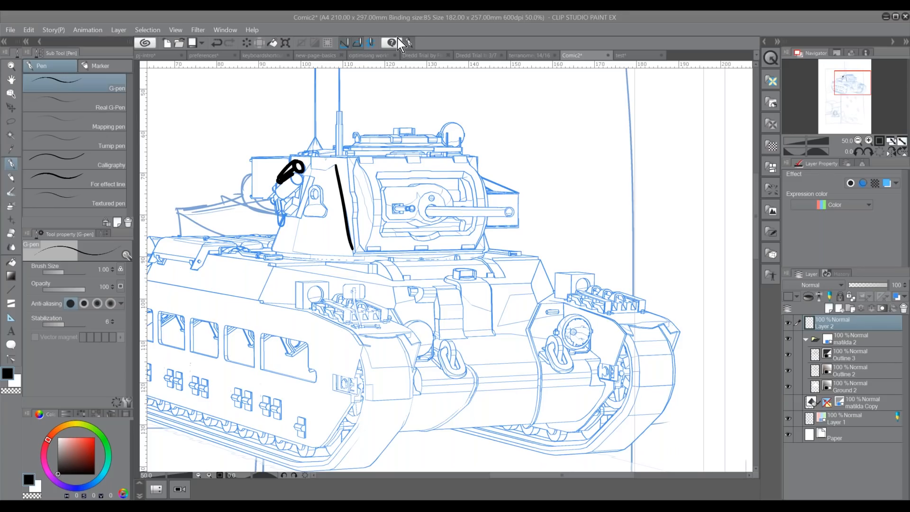
Step: Switch to page 3/7 of Dredd Trial by Fire and open that page in a second canvas window
click(422, 55)
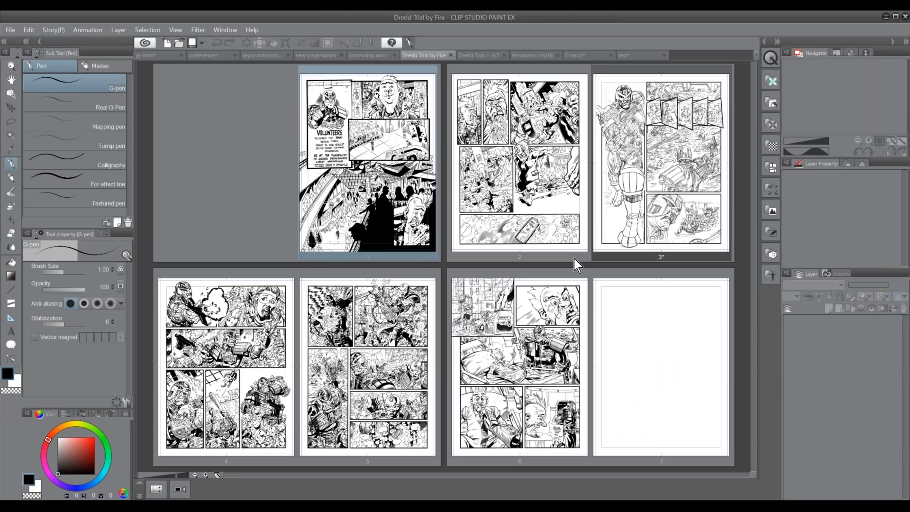
click(484, 56)
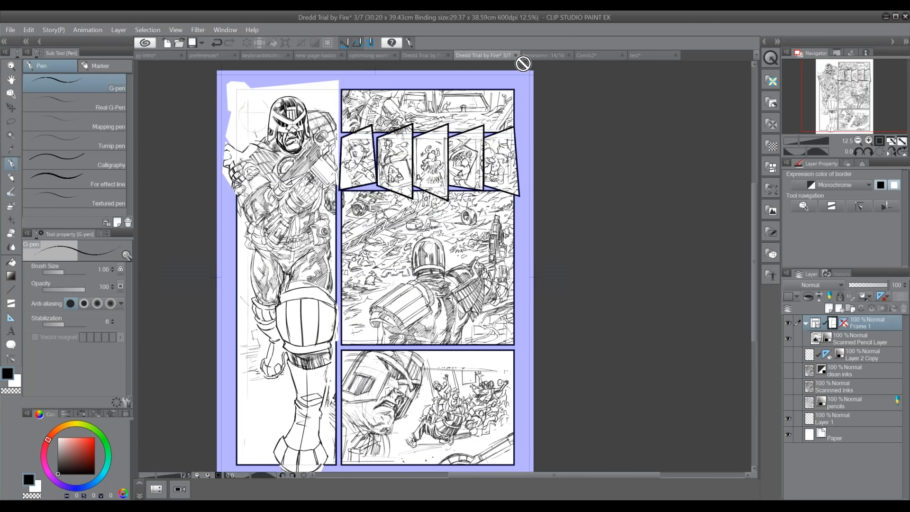
scroll(412, 263, up, 3)
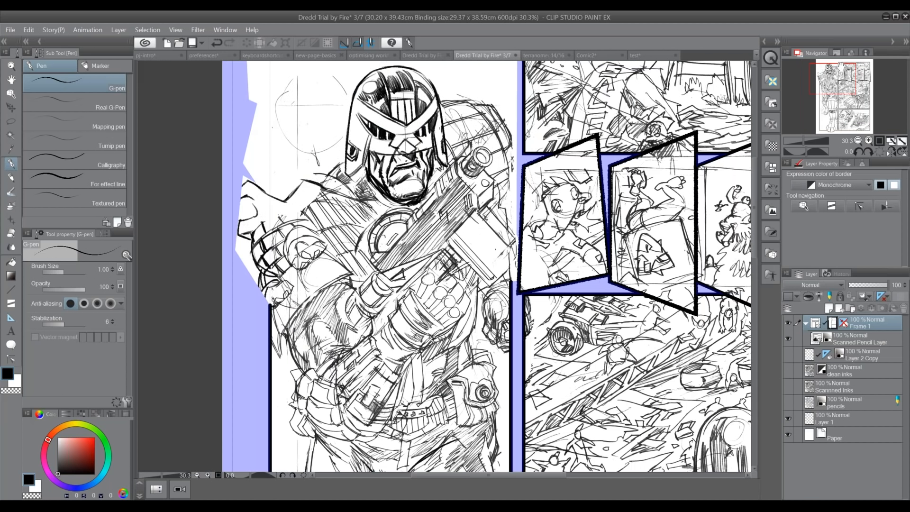
click(225, 29)
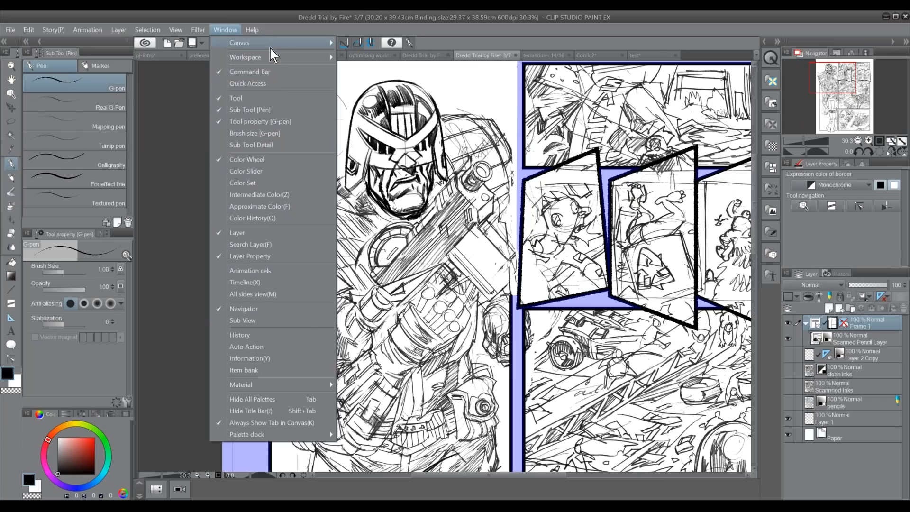
mouse_move(270, 47)
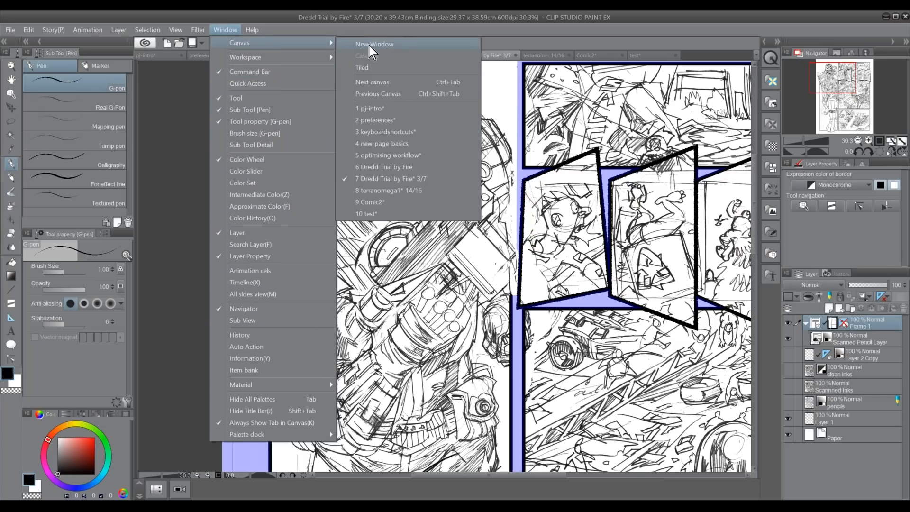
click(370, 46)
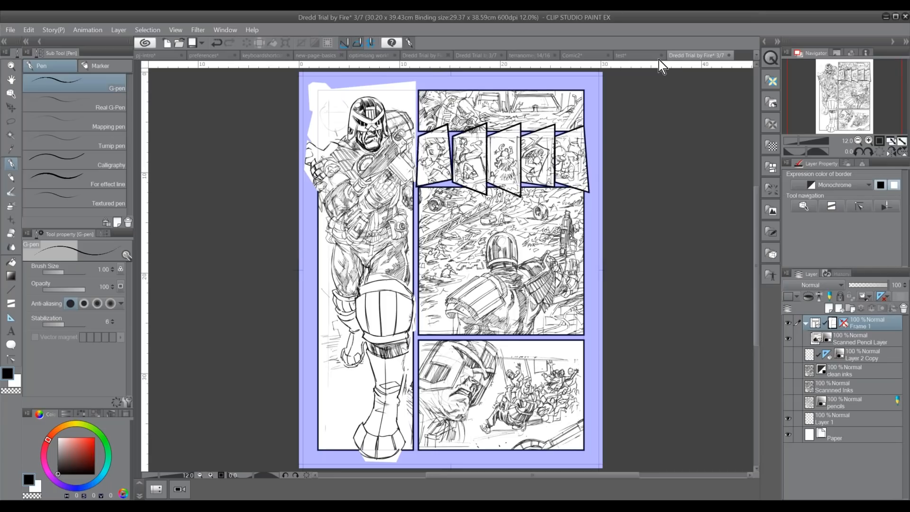
Step: Dock the second canvas window alongside the main one, with the zoomed-in page 3/7 shown beside the whole-page view
click(473, 56)
click(707, 55)
drag(697, 56, 758, 107)
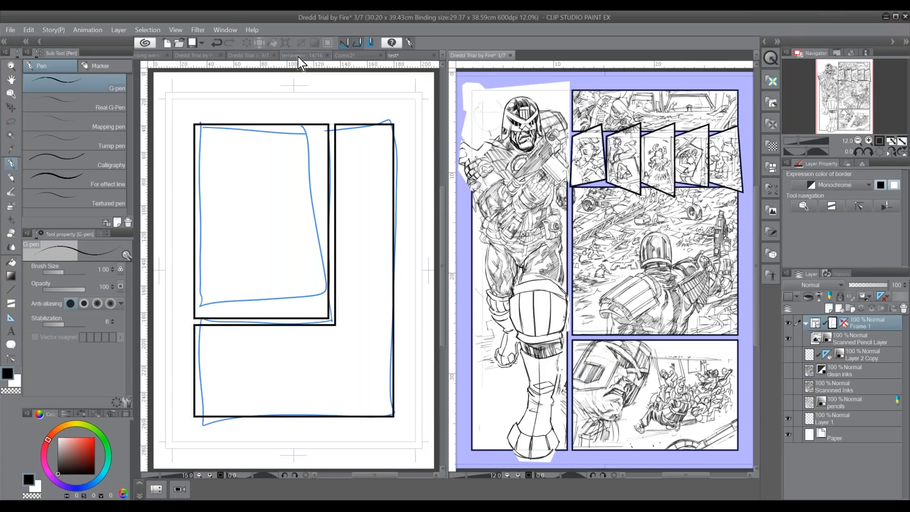
click(298, 58)
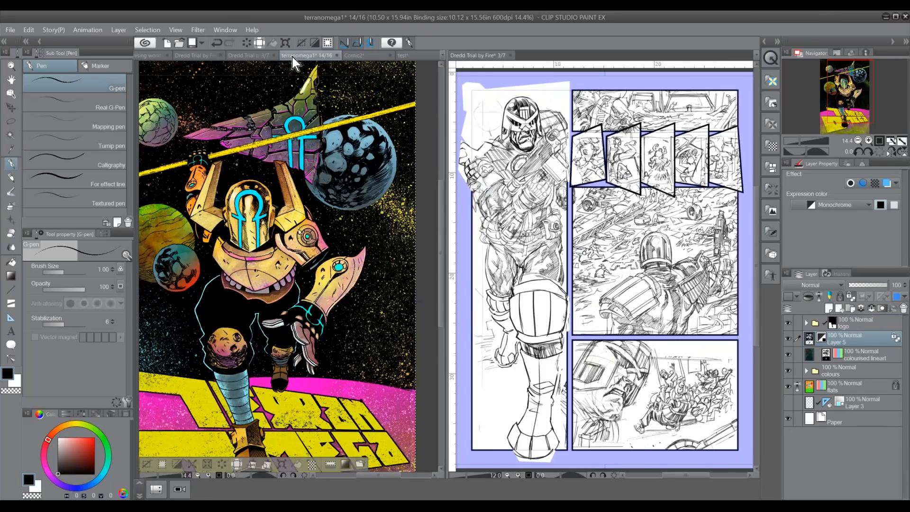
click(260, 56)
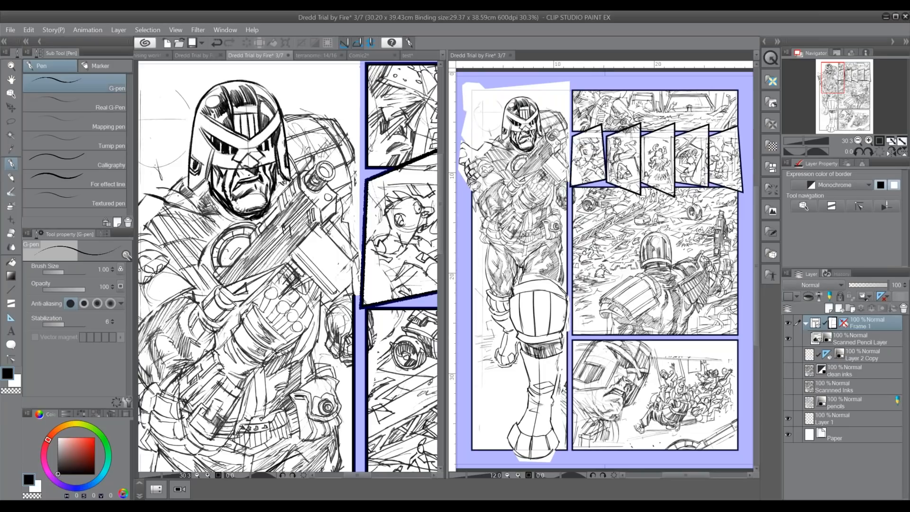
Step: Add a new layer above Scanned Pencil Layer in the Frame 1 folder and hide all palettes
key(Tab)
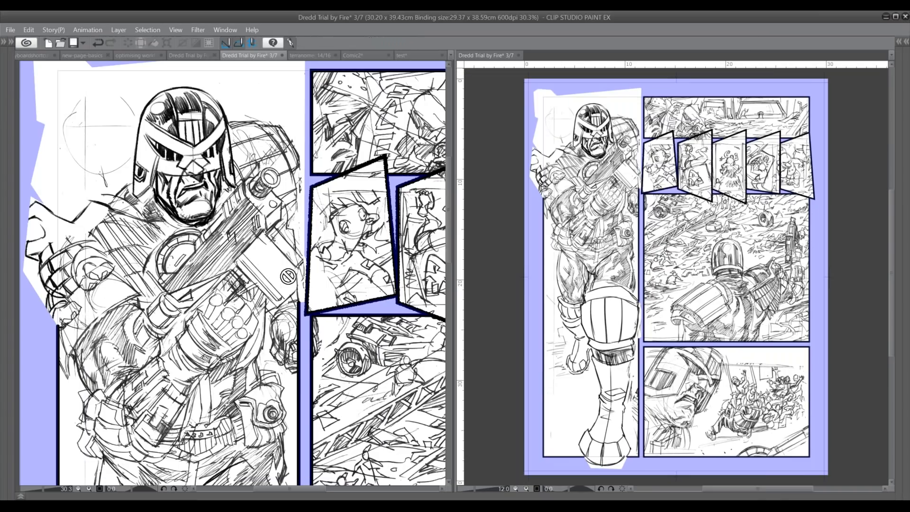
key(Tab)
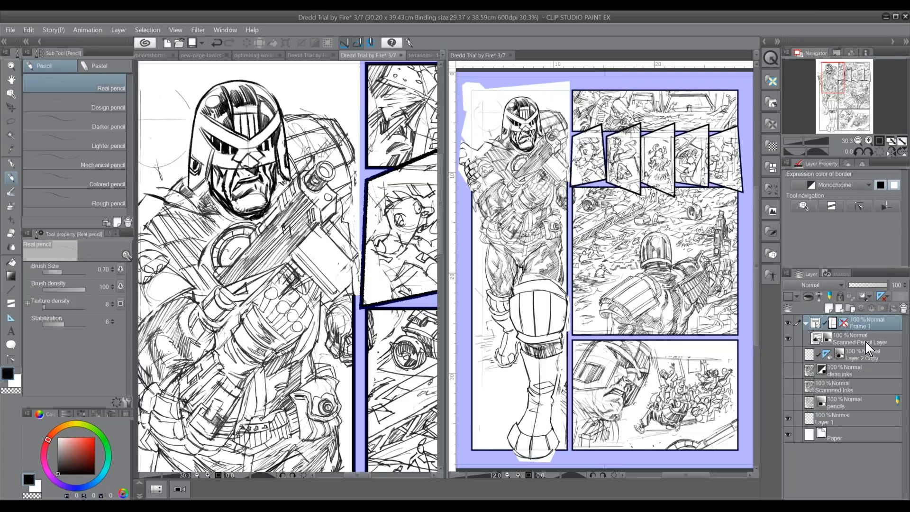
key(Tab)
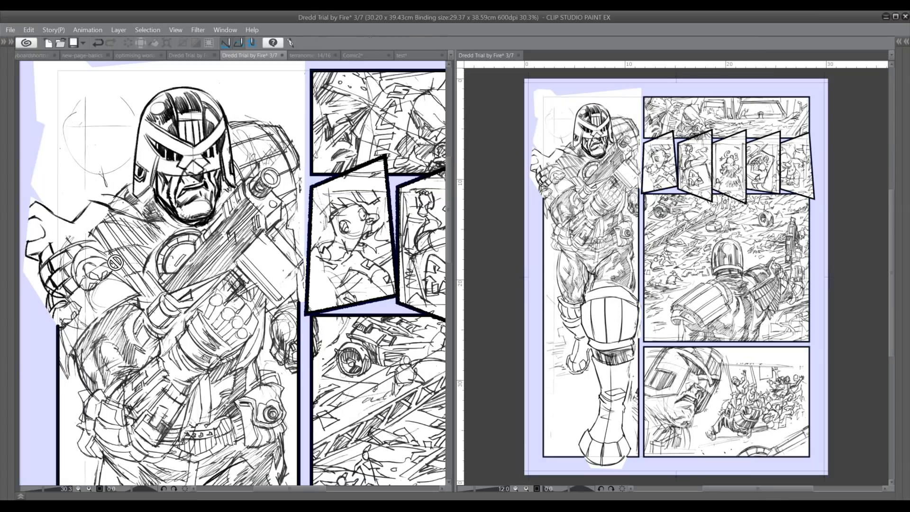
key(Tab)
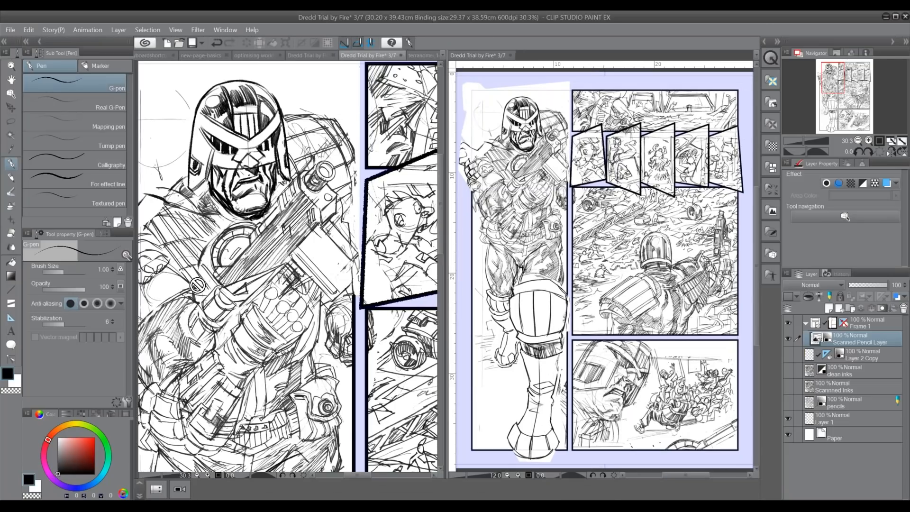
click(830, 309)
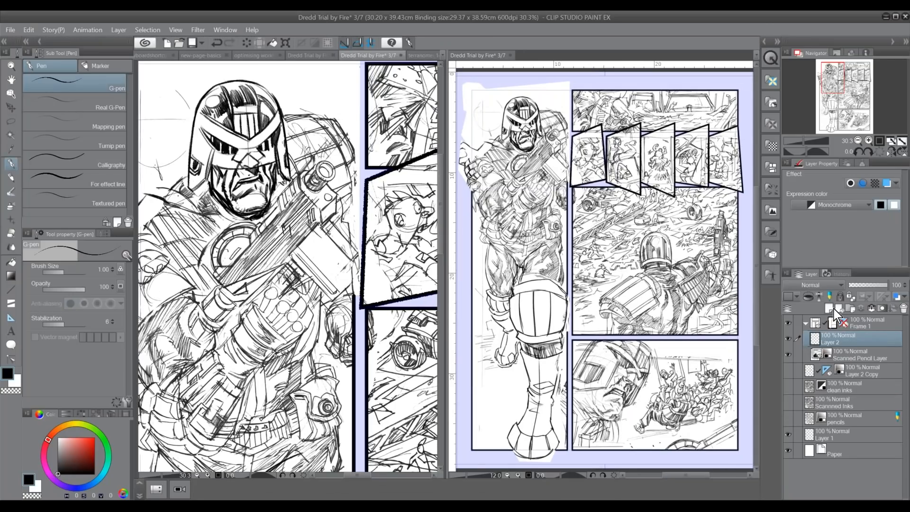
key(Tab)
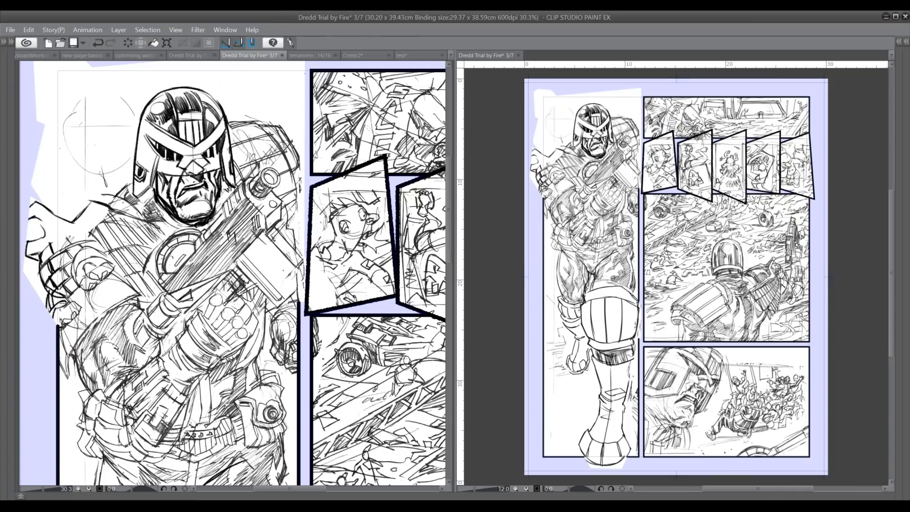
Step: Ink a rough rounded rectangle over the standing figure's chest and several short test strokes inside it in the zoomed-in view
drag(84, 234, 84, 232)
drag(206, 265, 255, 298)
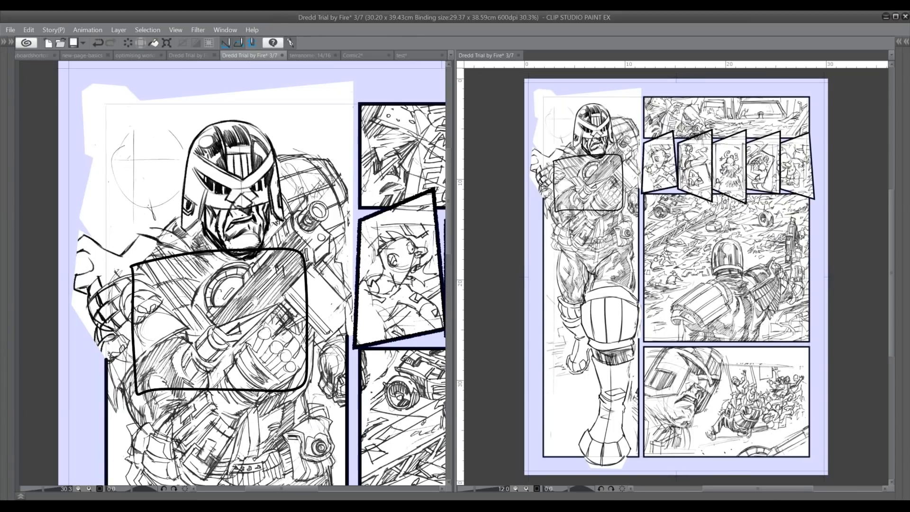
mouse_move(210, 352)
mouse_down()
mouse_move(205, 312)
mouse_move(176, 327)
mouse_up()
mouse_move(197, 299)
mouse_down()
mouse_move(233, 309)
mouse_move(216, 326)
mouse_up()
drag(214, 323, 234, 323)
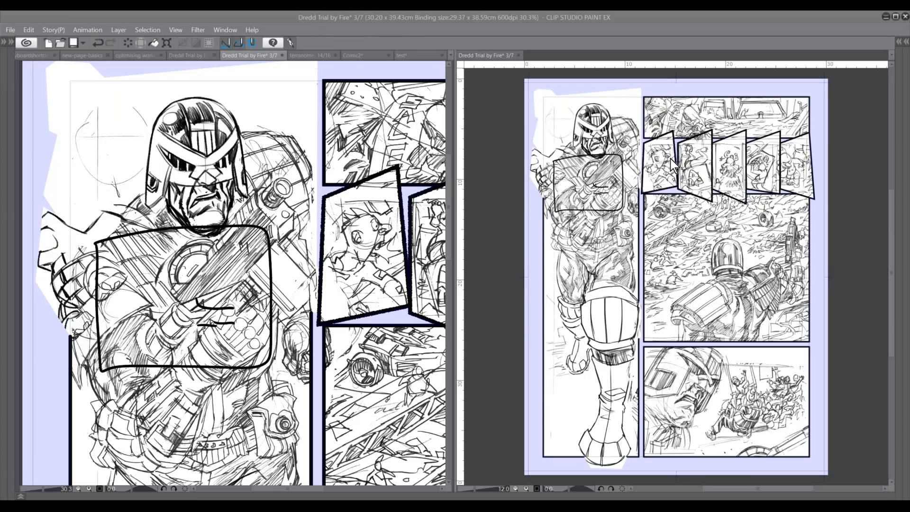
drag(161, 307, 165, 318)
drag(174, 276, 175, 314)
drag(239, 264, 227, 298)
drag(245, 267, 232, 312)
drag(249, 280, 243, 307)
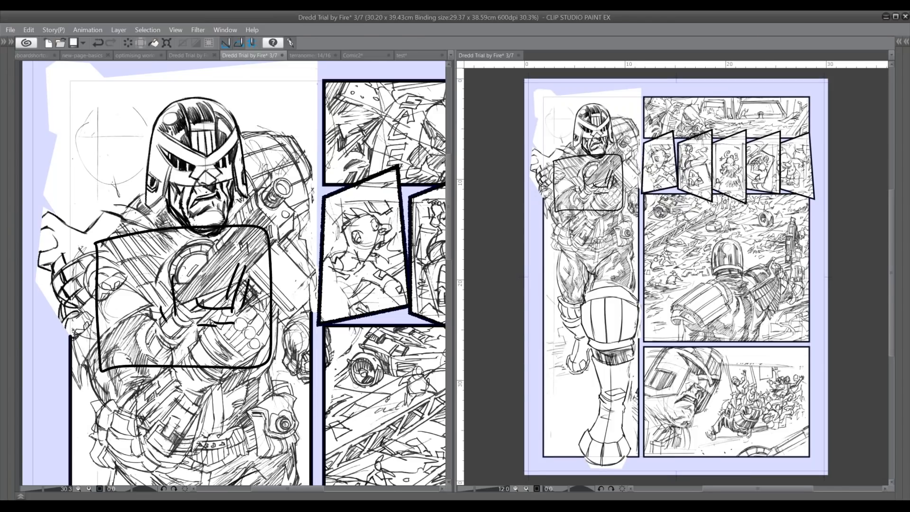
Step: Restore the palettes, then widen the main canvas pane of the split view and bring up the pj-intro document
key(Tab)
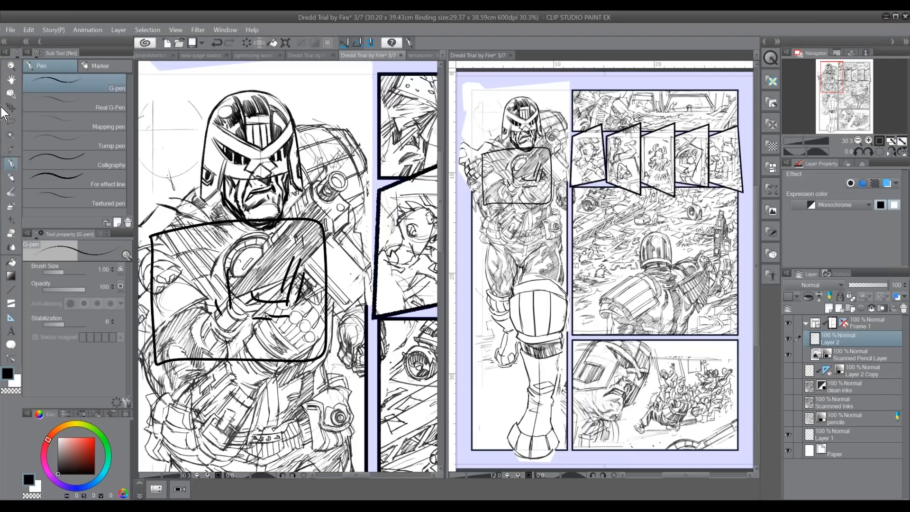
click(161, 55)
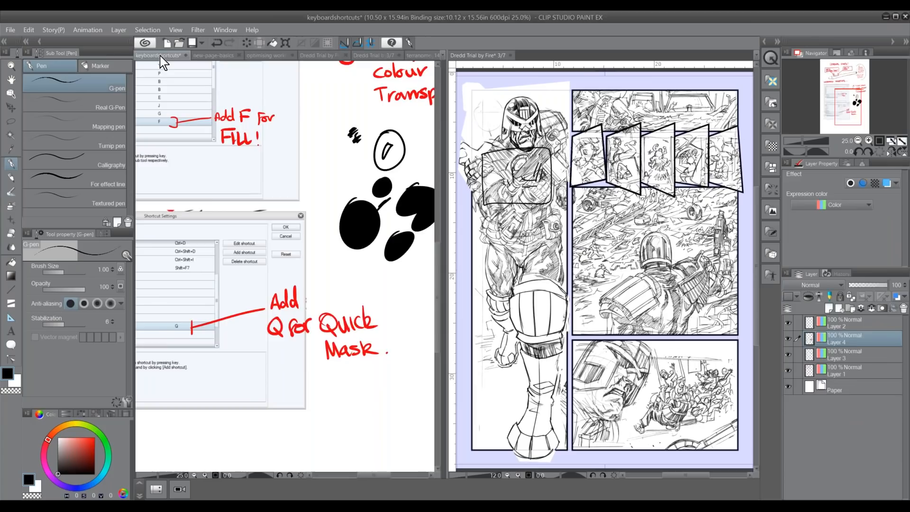
click(212, 56)
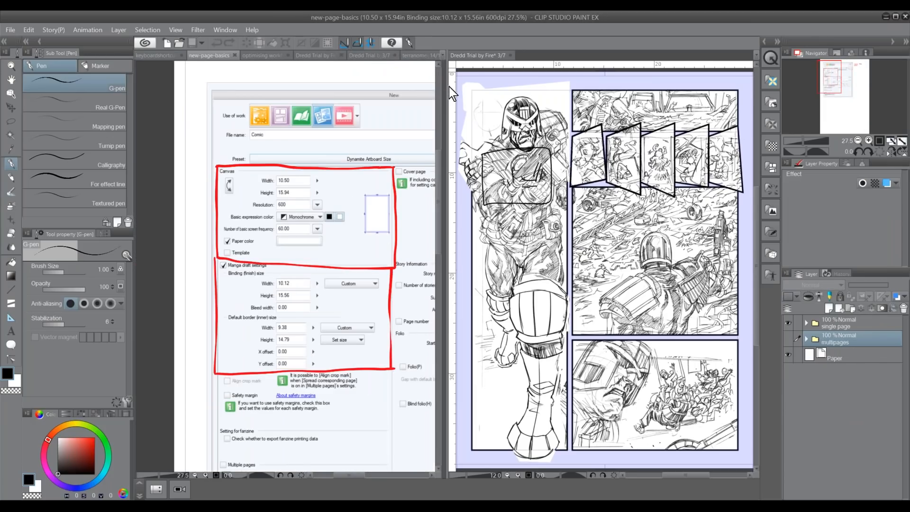
drag(450, 89, 681, 92)
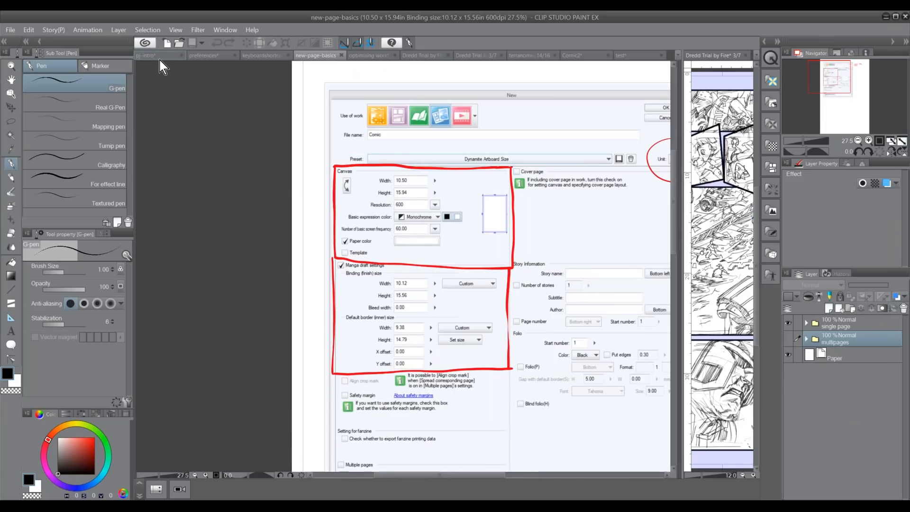
click(158, 56)
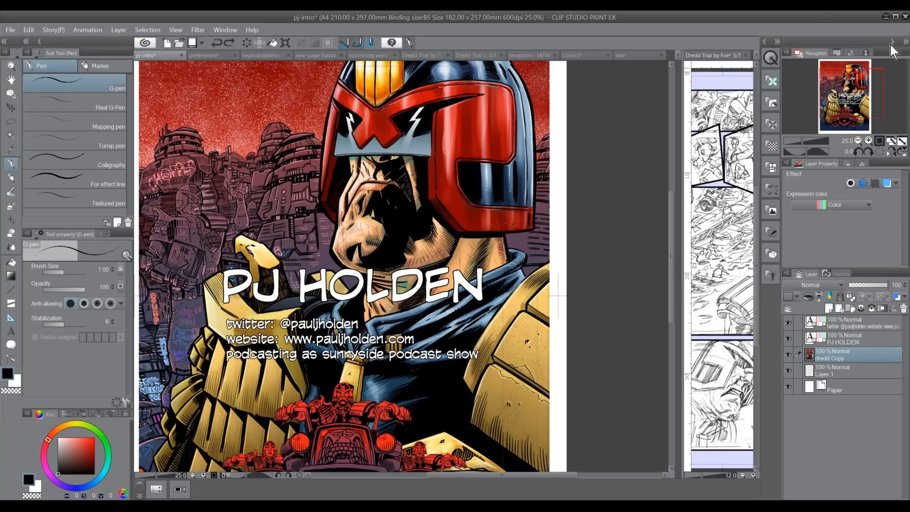
Step: Hide the palettes and create a new color Comic document of 210 × 297 mm at 600 dpi with B5 binding size
key(Tab)
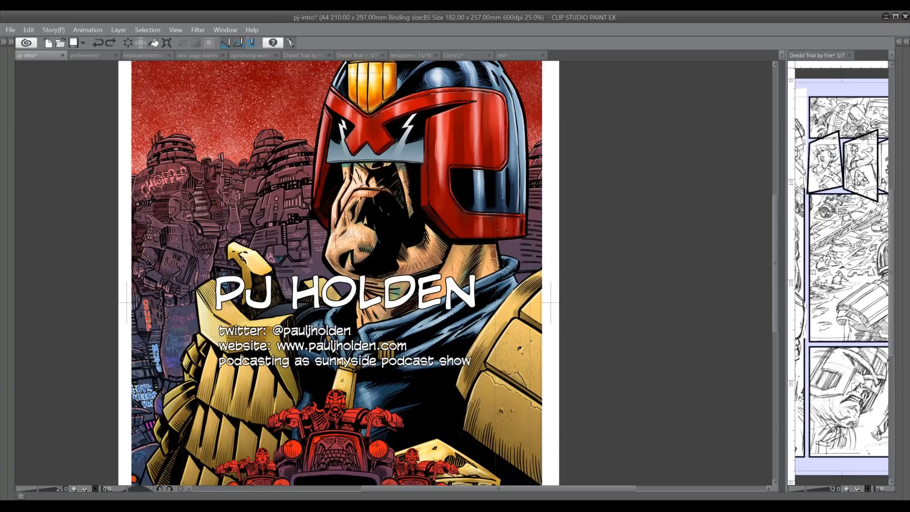
click(84, 53)
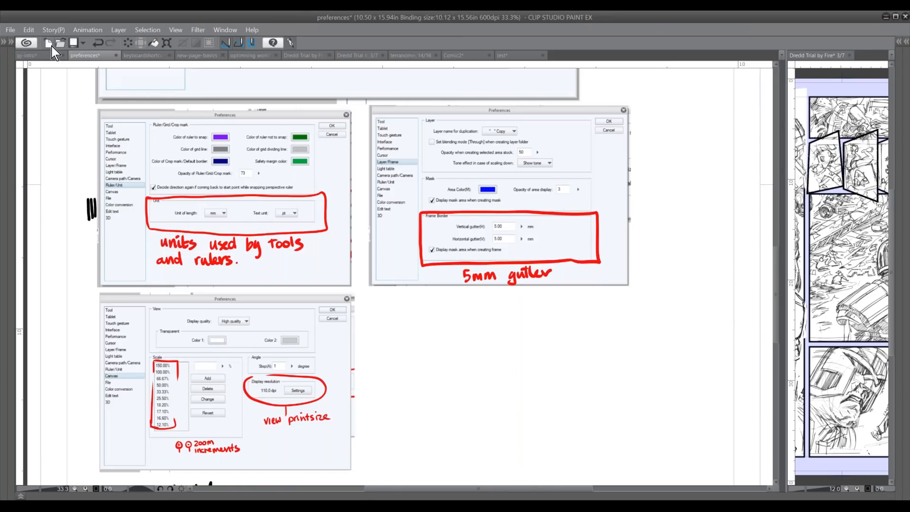
click(48, 47)
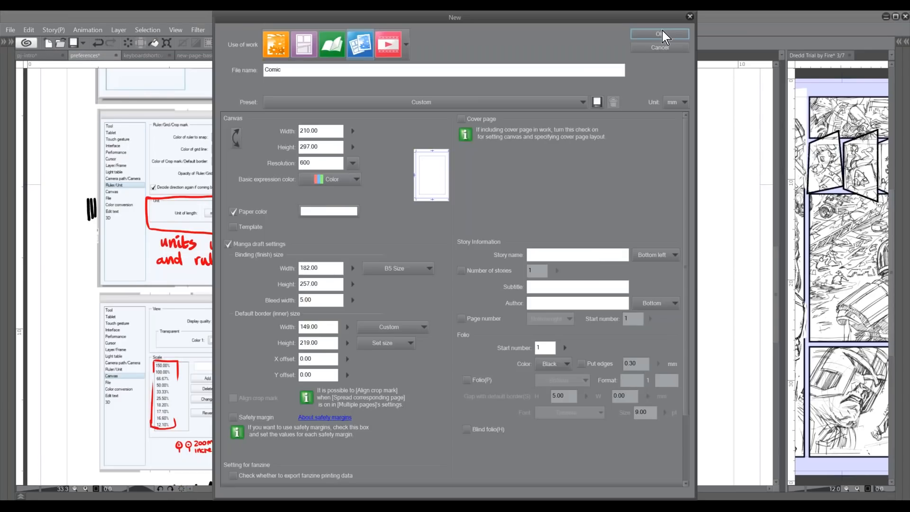
click(660, 36)
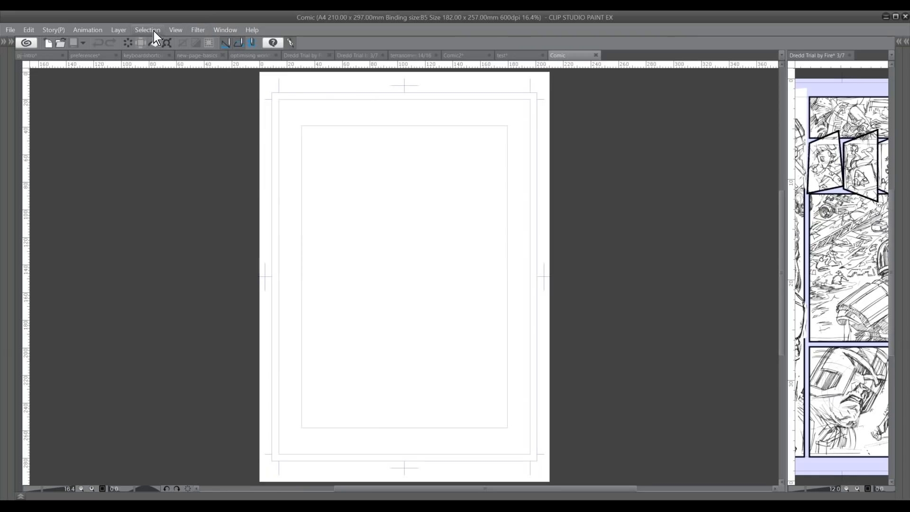
Step: Add a new frame border folder to the blank comic page, accepting the default frame settings
click(111, 29)
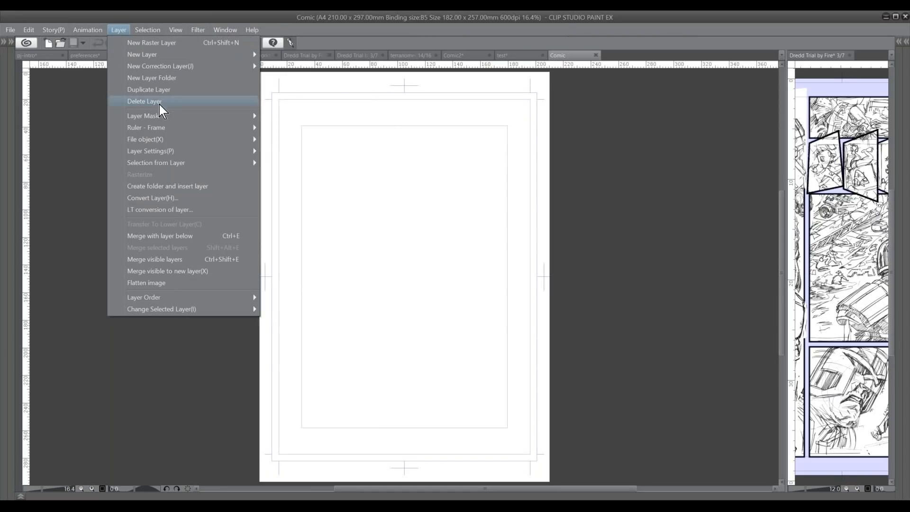
mouse_move(157, 131)
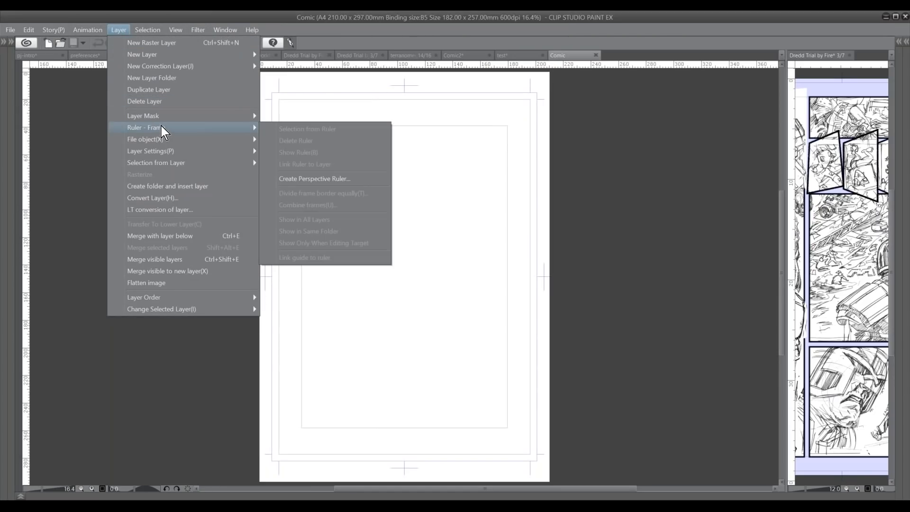
mouse_move(168, 115)
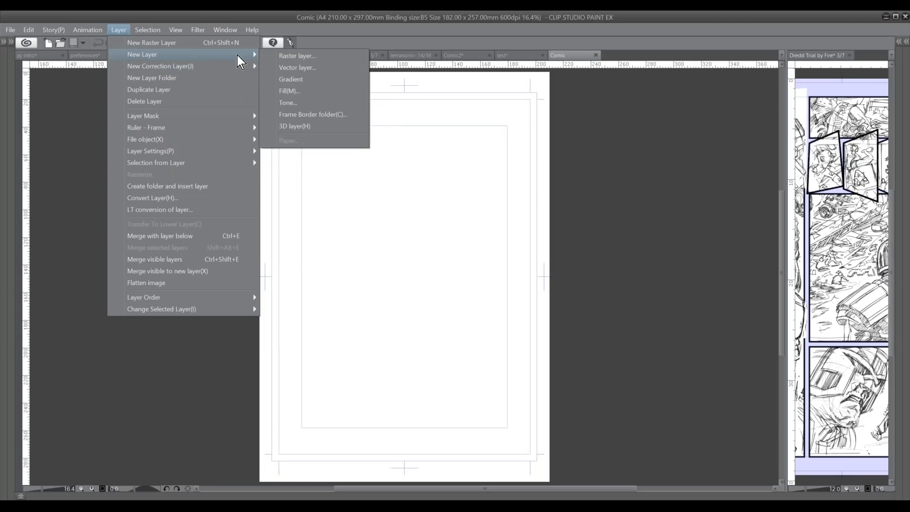
click(309, 114)
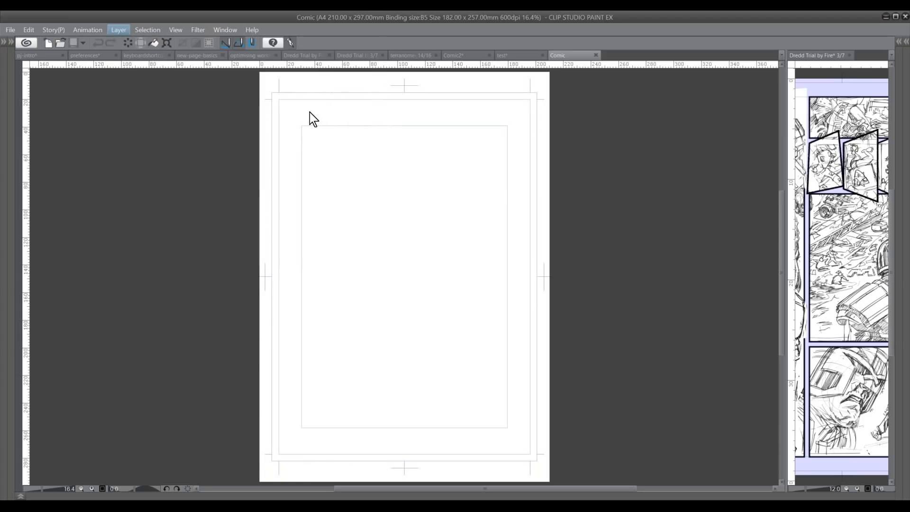
click(549, 239)
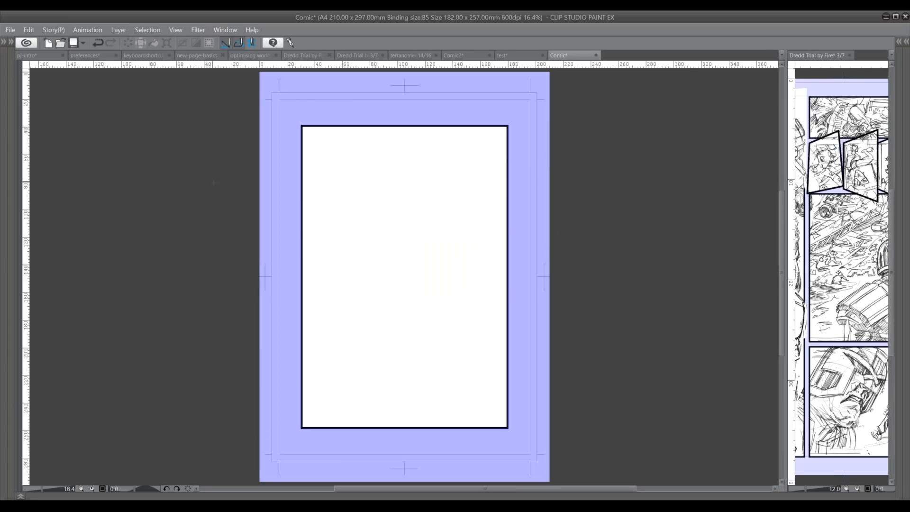
Step: Restore the palettes and divide the page frame equally with 3 vertical and 3 horizontal divisions, leaving the folder unchanged
key(Tab)
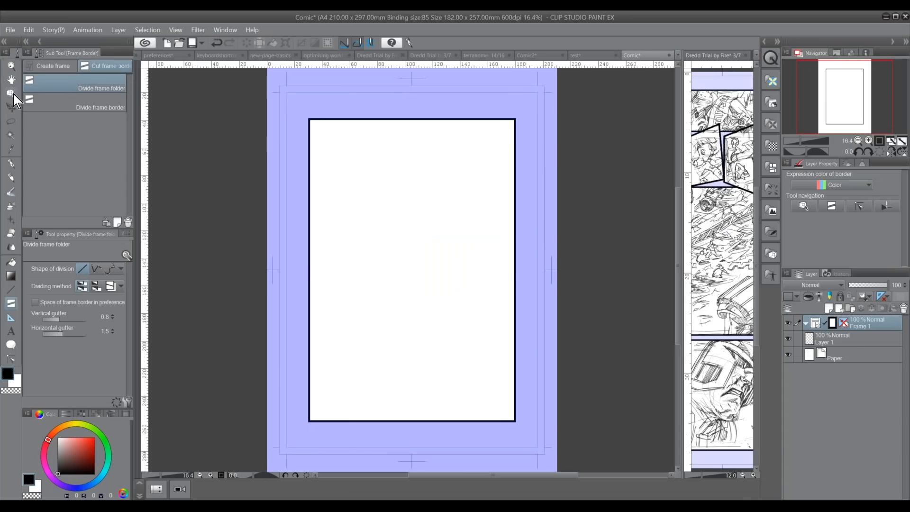
click(14, 95)
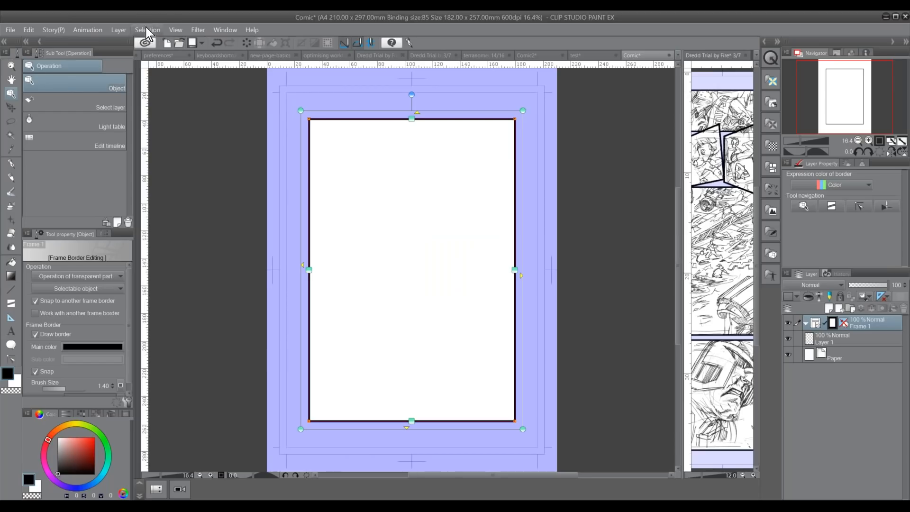
click(119, 30)
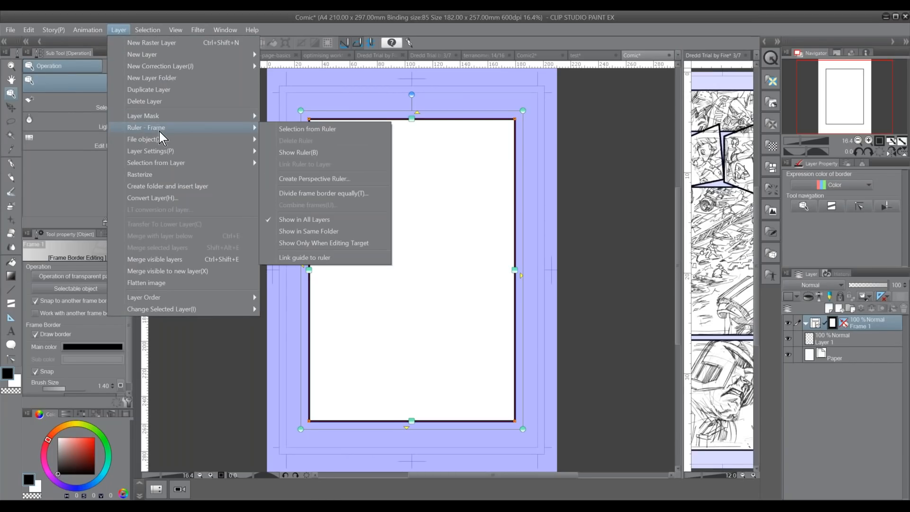
click(321, 192)
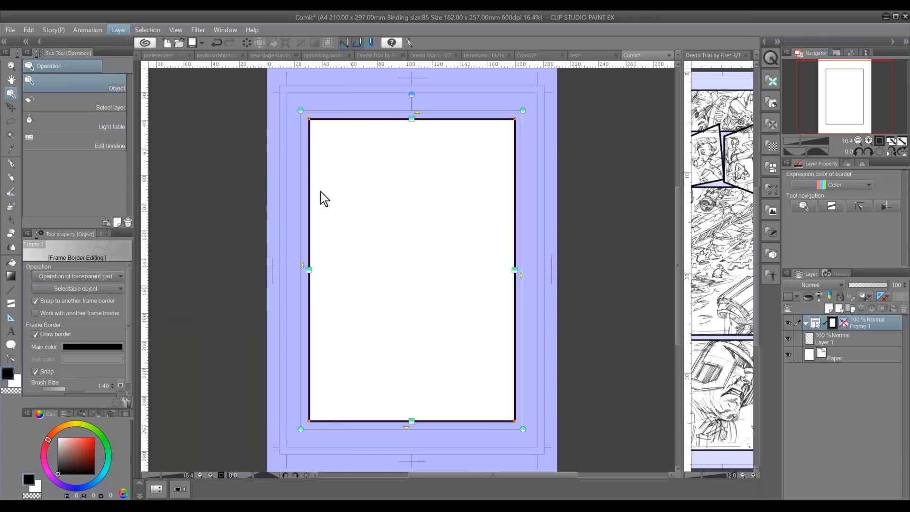
click(306, 344)
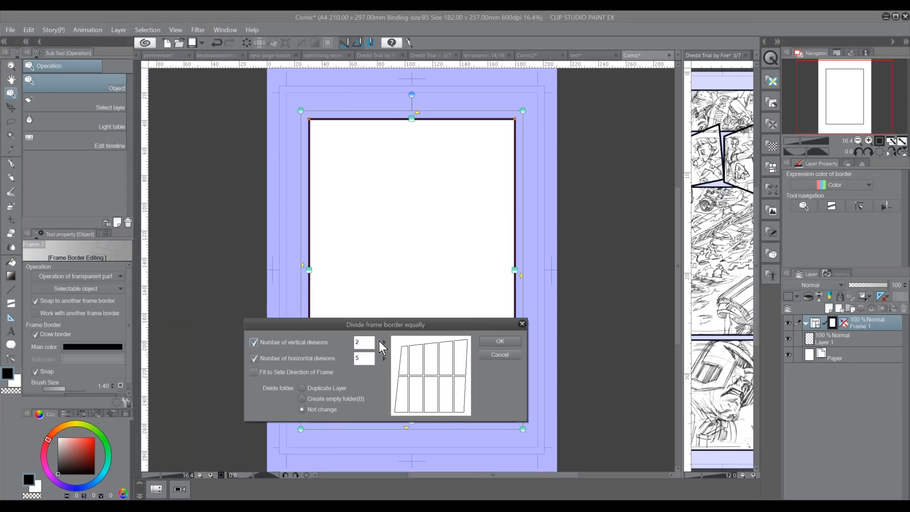
click(383, 358)
click(393, 357)
click(393, 357)
click(383, 343)
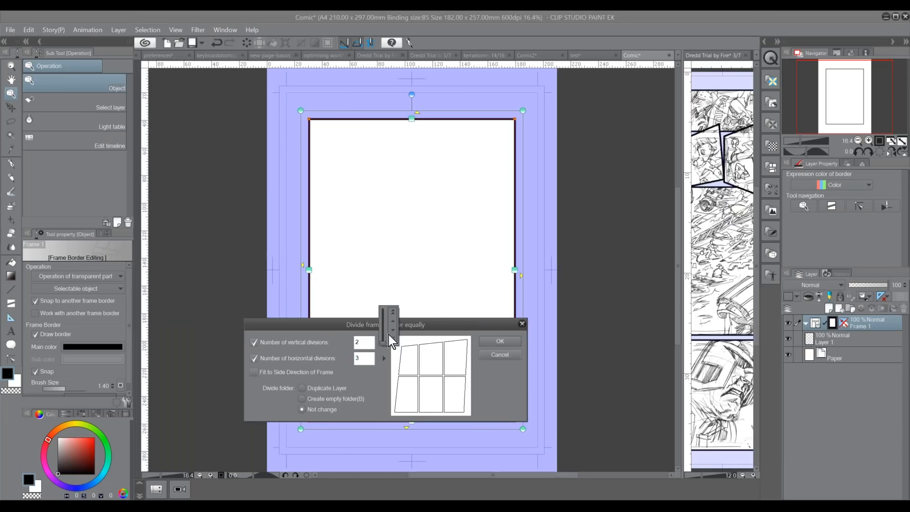
click(393, 323)
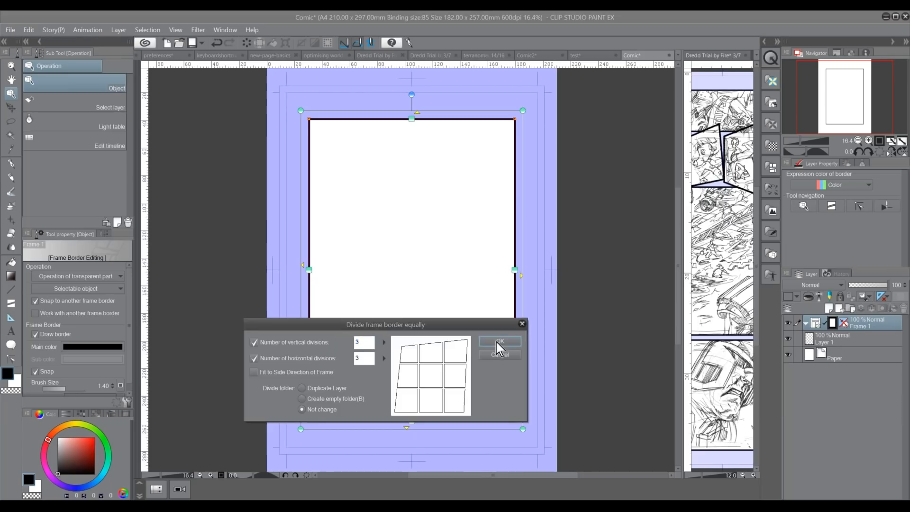
click(497, 342)
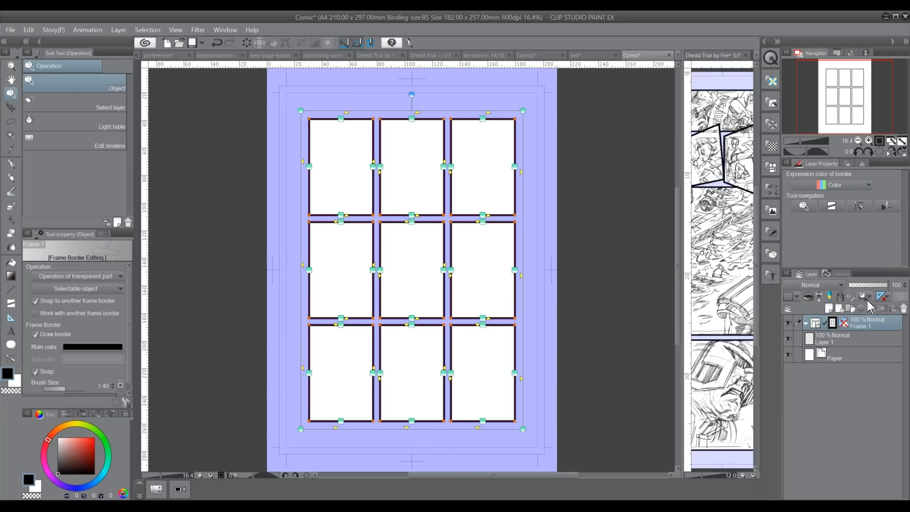
Step: Lower the Frame 1 folder's opacity to 19% and make Layer 1 the active layer
click(867, 285)
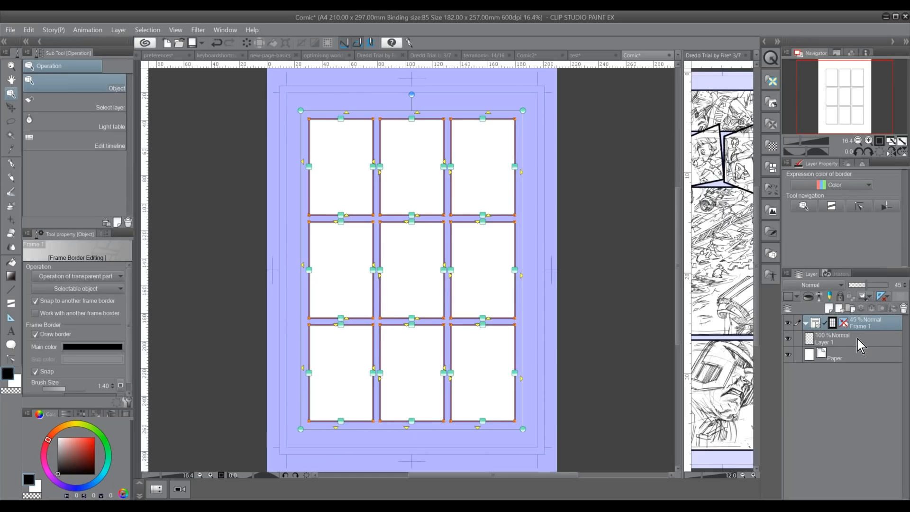
click(858, 340)
click(867, 318)
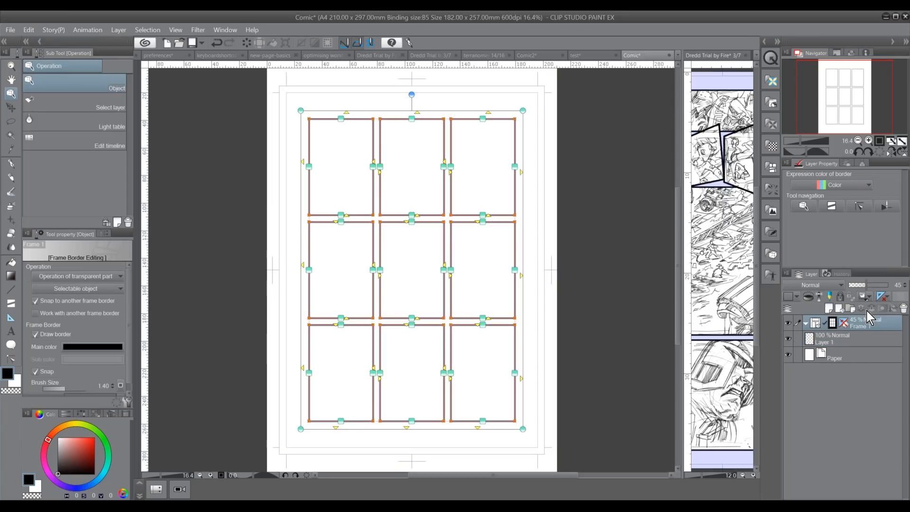
click(856, 285)
click(851, 340)
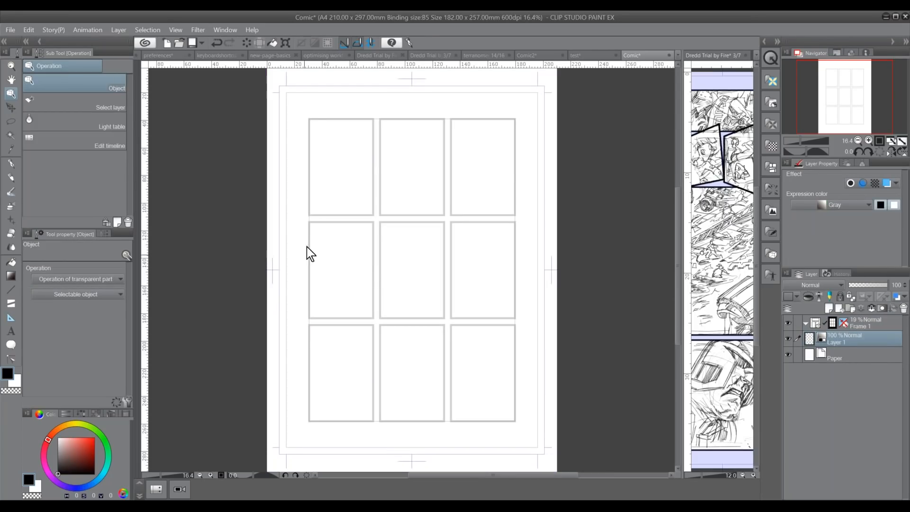
Step: With the Real pencil, outline the first frame of the top row, split it into rough panels and sketch two small figures
scroll(328, 213, up, 6)
drag(826, 80, 826, 70)
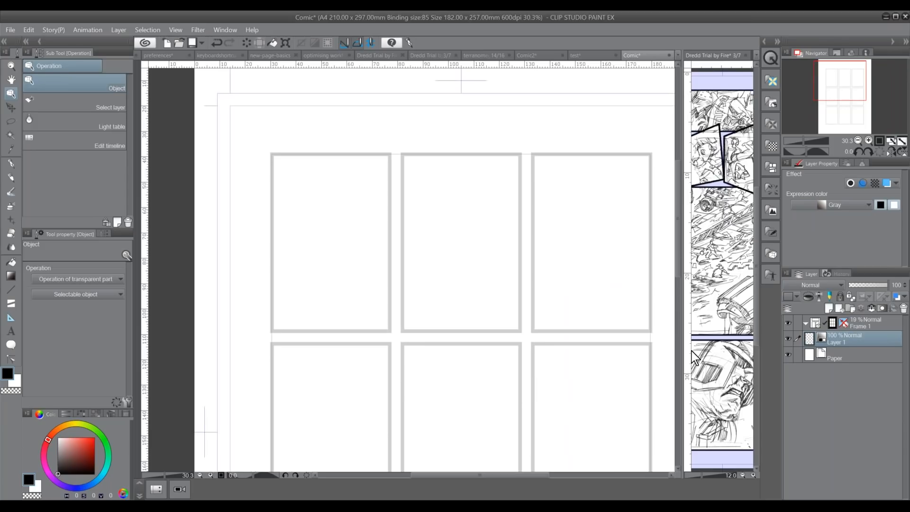
key(p)
mouse_move(274, 157)
mouse_down()
mouse_move(282, 331)
mouse_move(368, 158)
mouse_move(391, 159)
mouse_move(382, 332)
mouse_move(265, 340)
mouse_move(271, 248)
mouse_move(268, 337)
mouse_up()
drag(269, 223, 386, 219)
drag(298, 174, 296, 175)
mouse_move(275, 213)
mouse_down()
mouse_move(307, 208)
mouse_move(314, 228)
mouse_up()
drag(261, 272, 374, 273)
drag(354, 224, 356, 275)
mouse_move(369, 240)
mouse_down()
mouse_move(380, 271)
mouse_move(363, 277)
mouse_up()
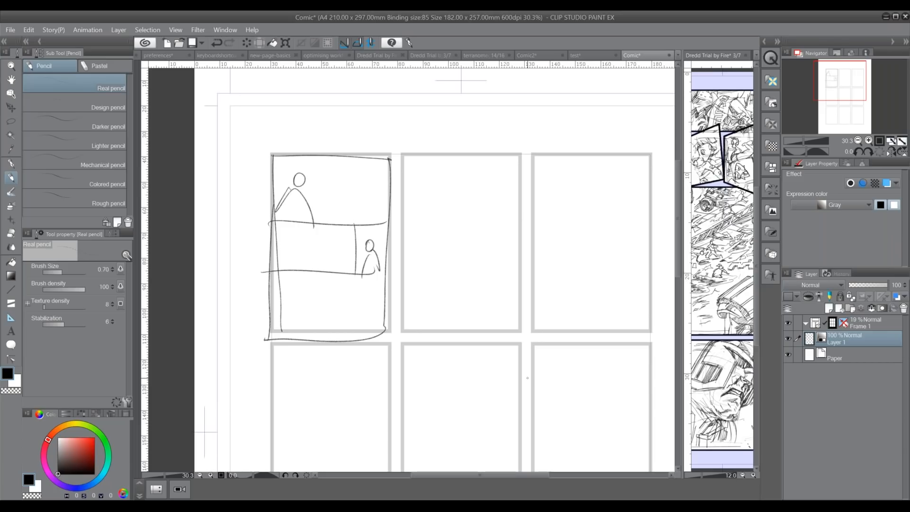
Step: Outline the first frame of the middle row with a rough pencil rectangle
drag(849, 85, 850, 94)
click(858, 140)
click(857, 141)
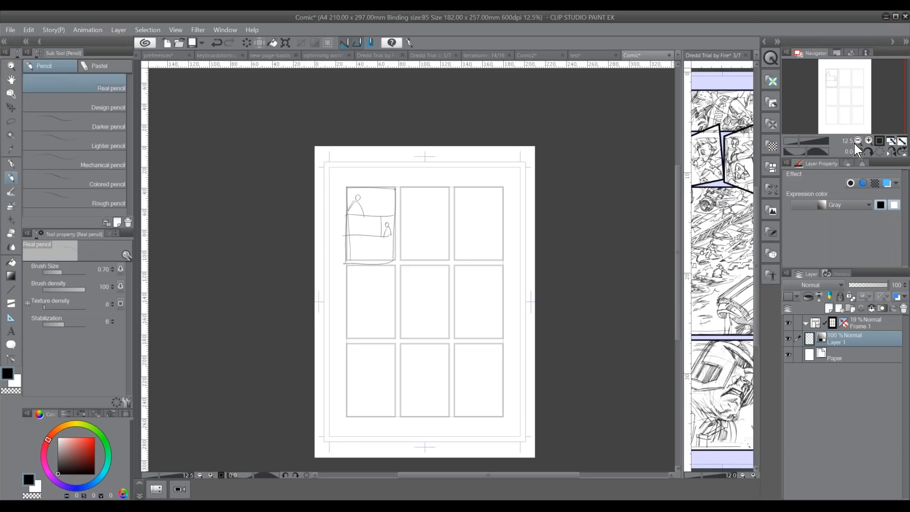
click(868, 141)
click(869, 141)
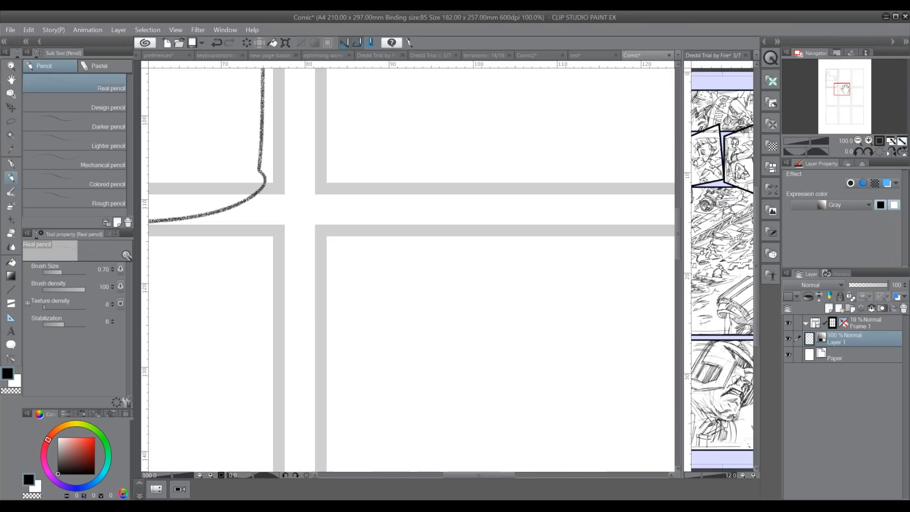
click(858, 140)
click(858, 141)
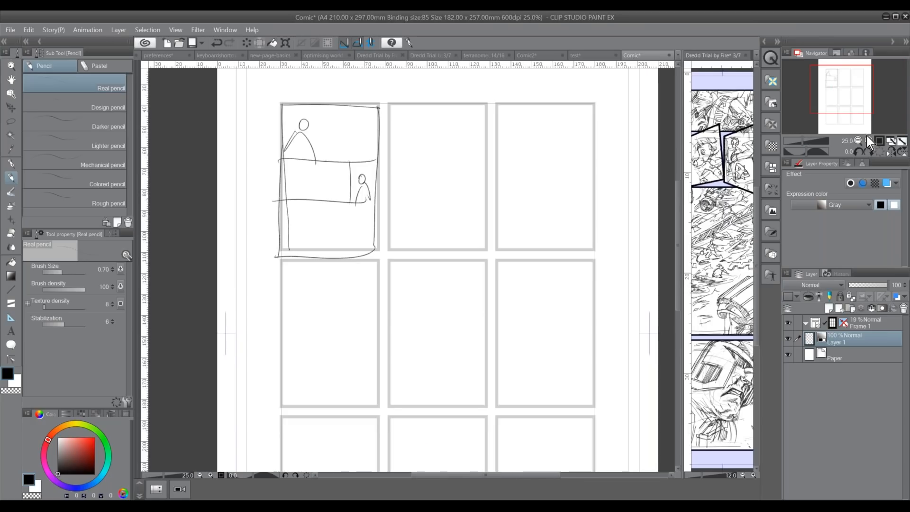
click(868, 140)
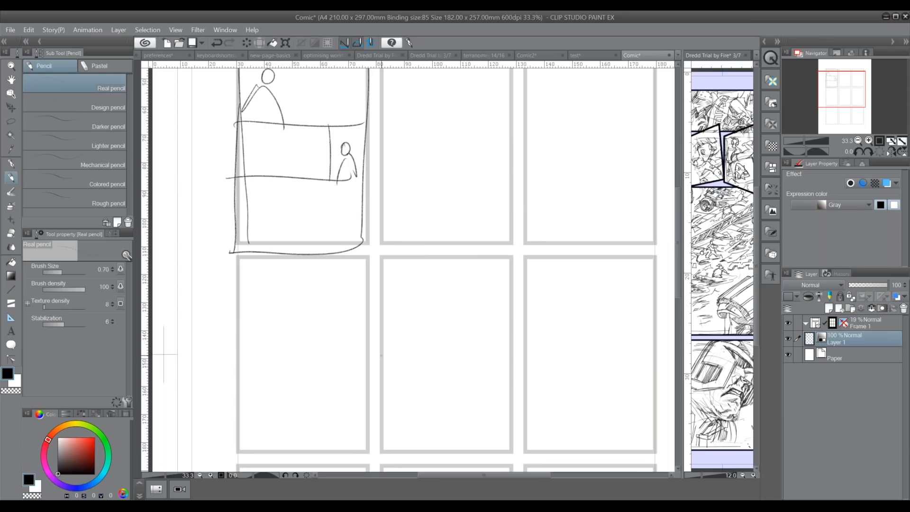
mouse_move(239, 259)
mouse_down()
mouse_move(240, 446)
mouse_move(338, 258)
mouse_move(373, 259)
mouse_move(368, 430)
mouse_move(241, 450)
mouse_up()
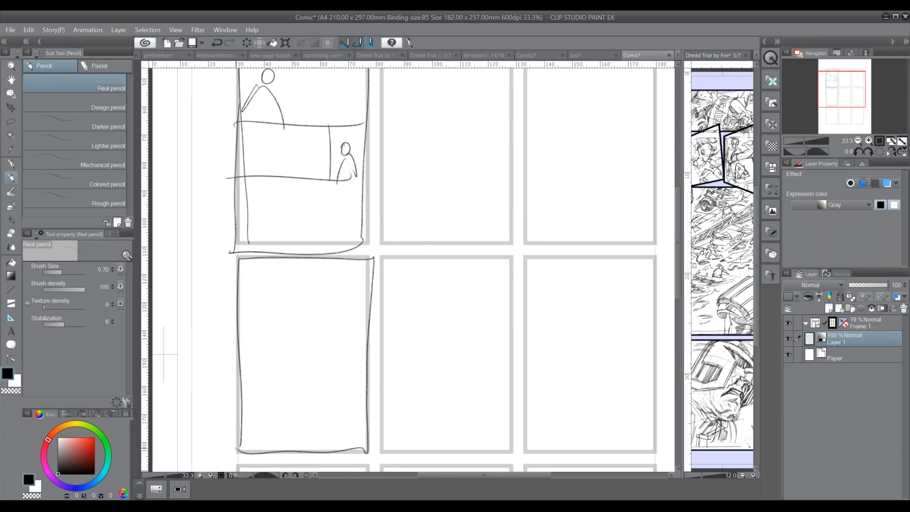
Step: Sketch two head-and-shoulders figures beneath speech balloons numbered 1 and 2, with short straight tails, in the middle row's first frame
mouse_move(265, 270)
mouse_down()
mouse_move(303, 303)
mouse_move(288, 266)
mouse_move(265, 274)
mouse_move(275, 301)
mouse_up()
mouse_move(332, 269)
mouse_down()
mouse_move(348, 269)
mouse_move(337, 300)
mouse_move(349, 303)
mouse_up()
mouse_move(273, 363)
mouse_down()
mouse_move(261, 380)
mouse_move(273, 363)
mouse_up()
mouse_move(249, 421)
mouse_down()
mouse_move(290, 432)
mouse_move(292, 445)
mouse_up()
mouse_move(346, 365)
mouse_down()
mouse_move(333, 376)
mouse_move(355, 366)
mouse_up()
mouse_move(328, 413)
mouse_down()
mouse_move(365, 437)
mouse_move(314, 442)
mouse_up()
drag(272, 316, 273, 340)
drag(334, 323, 340, 324)
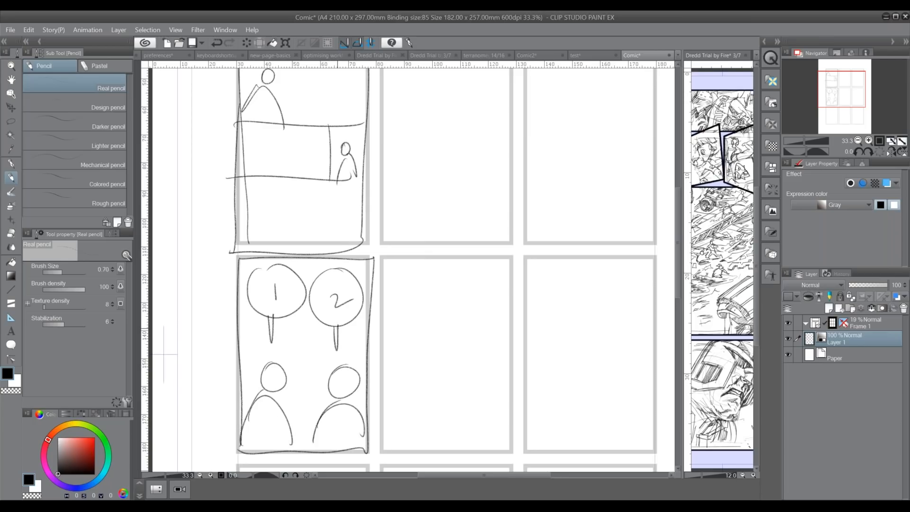
Step: Replace the straight tails of balloons 1 and 2 with long tails that cross toward the opposite figures
drag(271, 320, 271, 341)
drag(335, 332, 338, 346)
mouse_move(251, 305)
mouse_down()
mouse_move(289, 324)
mouse_move(313, 359)
mouse_up()
mouse_move(309, 351)
mouse_down()
mouse_move(291, 315)
mouse_move(277, 355)
mouse_up()
mouse_move(343, 318)
mouse_down()
mouse_move(308, 337)
mouse_move(350, 325)
mouse_up()
drag(264, 381, 286, 384)
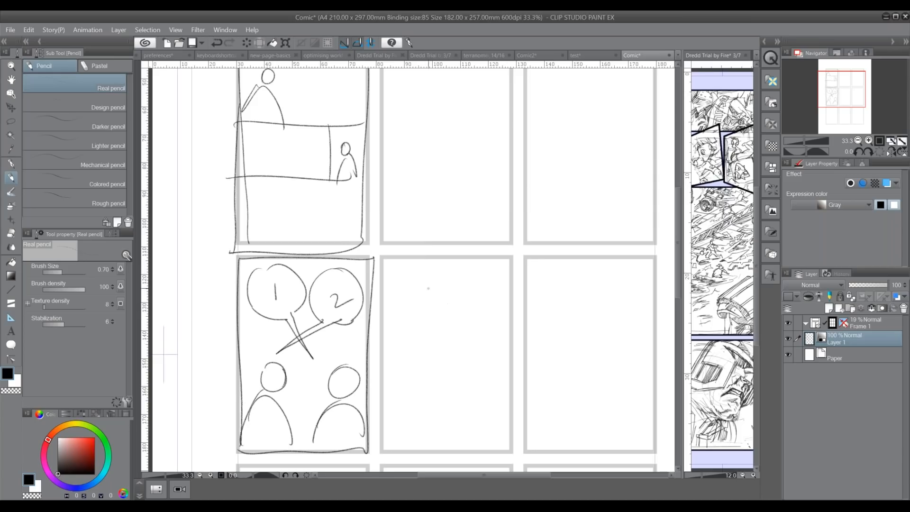
Step: Sketch three squiggly rows of text enclosed in a rough box in the upper part of the central frame
drag(395, 283, 447, 283)
drag(459, 284, 492, 284)
drag(398, 305, 513, 300)
drag(397, 326, 520, 326)
mouse_move(393, 279)
mouse_down()
mouse_move(440, 345)
mouse_move(522, 331)
mouse_move(430, 273)
mouse_move(402, 275)
mouse_up()
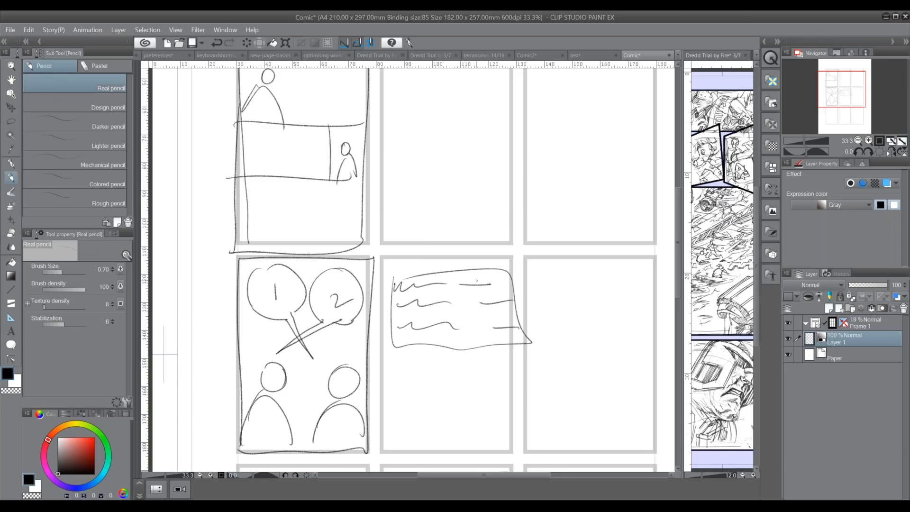
Step: Label the three text rows with letters and sketch three figures with matching letters on their heads at the base of the central frame
mouse_move(406, 414)
mouse_down()
mouse_move(407, 392)
mouse_move(420, 419)
mouse_up()
mouse_move(456, 276)
mouse_down()
mouse_move(449, 292)
mouse_move(465, 302)
mouse_move(459, 334)
mouse_up()
mouse_move(411, 401)
mouse_down()
mouse_move(407, 411)
mouse_move(446, 415)
mouse_move(477, 402)
mouse_move(478, 414)
mouse_move(497, 417)
mouse_up()
drag(448, 392, 410, 391)
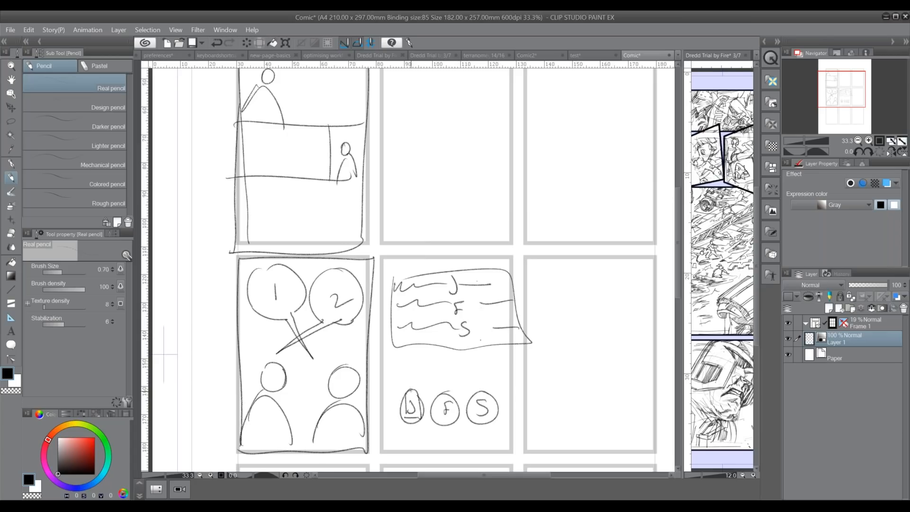
mouse_move(392, 453)
mouse_down()
mouse_move(432, 443)
mouse_move(382, 454)
mouse_up()
mouse_move(435, 441)
mouse_down()
mouse_move(437, 449)
mouse_move(504, 443)
mouse_up()
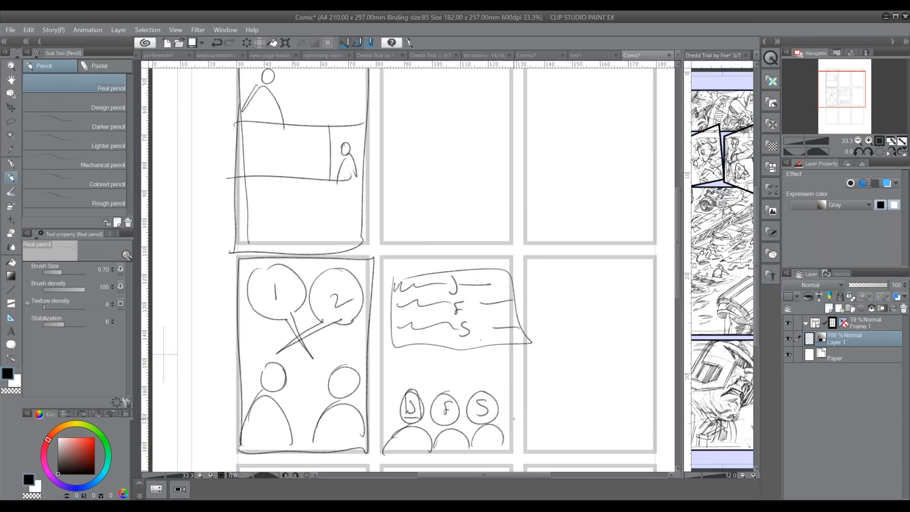
Step: Sketch a rough aircraft-like vehicle with tiny passengers and three larger head-and-shoulders figures beneath it in the top row's middle frame
drag(542, 437, 478, 406)
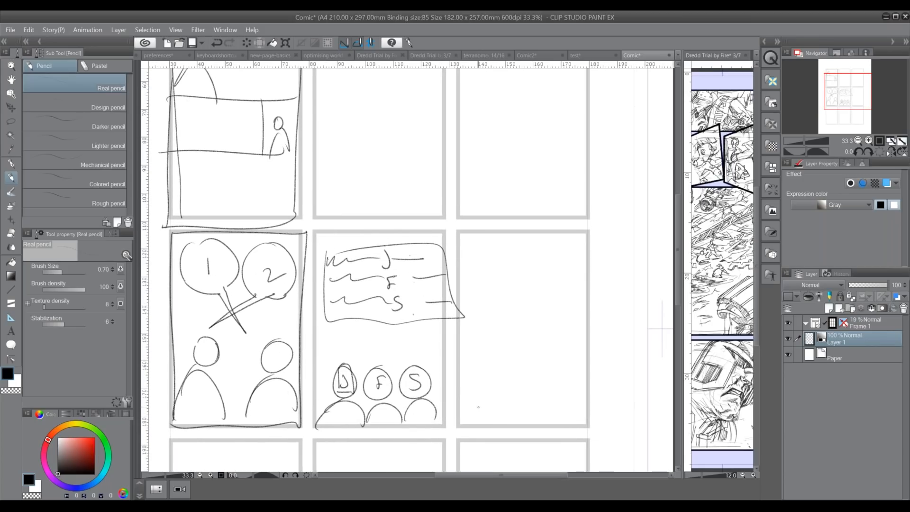
drag(446, 204, 480, 312)
mouse_move(454, 177)
mouse_down()
mouse_move(436, 182)
mouse_move(481, 176)
mouse_move(436, 212)
mouse_move(448, 200)
mouse_move(375, 191)
mouse_move(381, 205)
mouse_up()
mouse_move(376, 204)
mouse_down()
mouse_move(448, 219)
mouse_move(413, 195)
mouse_move(441, 209)
mouse_up()
drag(384, 274, 494, 272)
mouse_move(399, 240)
mouse_down()
mouse_move(391, 251)
mouse_move(434, 237)
mouse_move(462, 252)
mouse_move(474, 237)
mouse_up()
mouse_move(445, 279)
mouse_down()
mouse_move(424, 253)
mouse_move(412, 276)
mouse_up()
mouse_move(387, 264)
mouse_down()
mouse_move(406, 274)
mouse_move(379, 280)
mouse_up()
drag(458, 277, 484, 279)
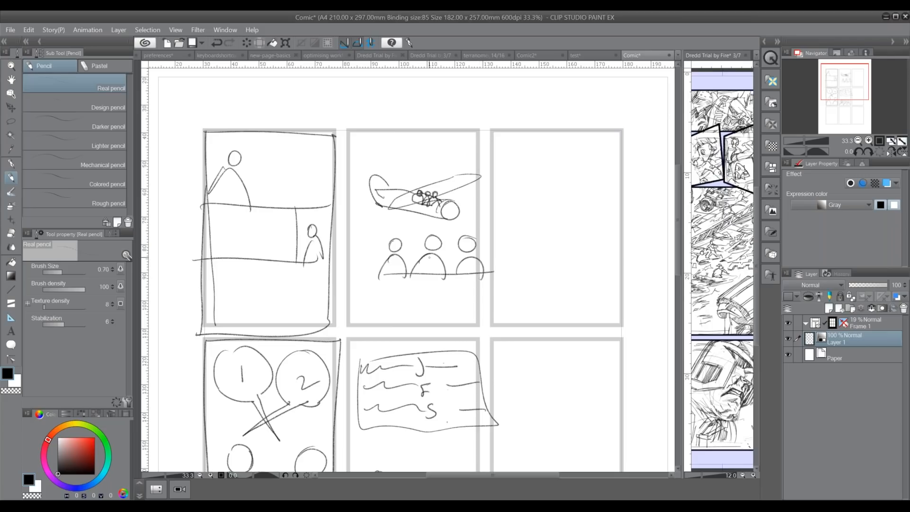
Step: Add balloons numbered 1, 2 and 3 above the three figures and a leftward arrow beneath them
mouse_move(462, 171)
mouse_down()
mouse_move(453, 209)
mouse_move(474, 167)
mouse_move(469, 228)
mouse_up()
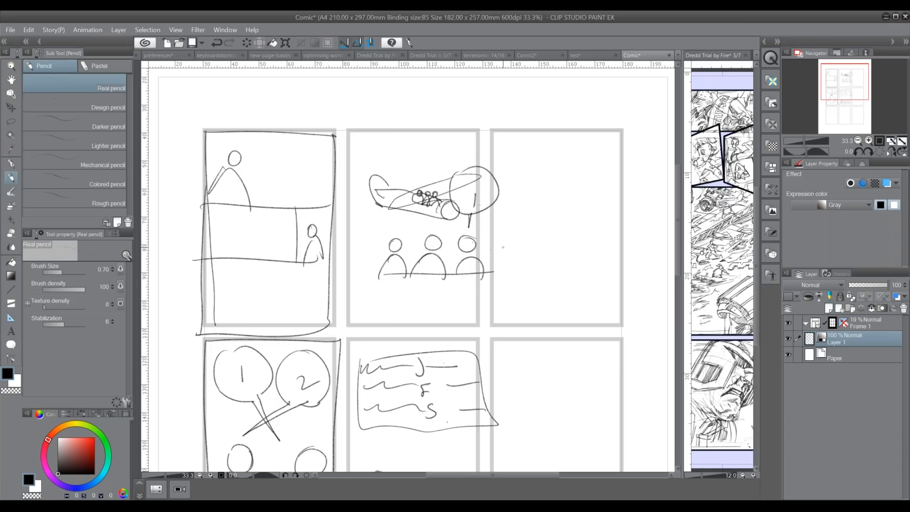
mouse_move(471, 261)
mouse_down()
mouse_move(472, 269)
mouse_move(396, 290)
mouse_move(410, 296)
mouse_up()
mouse_move(401, 222)
mouse_down()
mouse_move(410, 230)
mouse_move(412, 218)
mouse_move(407, 243)
mouse_up()
mouse_move(442, 214)
mouse_down()
mouse_move(453, 218)
mouse_move(443, 231)
mouse_move(456, 229)
mouse_move(451, 241)
mouse_up()
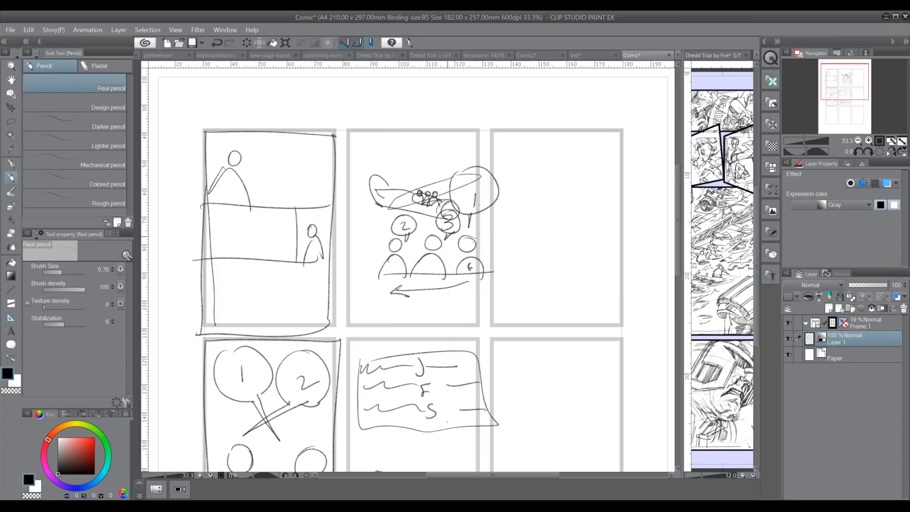
Step: Stack balloons numbered 1, 2 and 3 in the top row's last frame, with tails leading down to the numbers 1, 2 and 3
mouse_move(514, 149)
mouse_down()
mouse_move(524, 180)
mouse_move(512, 208)
mouse_up()
drag(528, 155, 537, 154)
mouse_move(511, 259)
mouse_down()
mouse_move(511, 279)
mouse_move(579, 270)
mouse_move(576, 280)
mouse_up()
drag(521, 138, 498, 246)
drag(516, 167, 530, 182)
mouse_move(545, 249)
mouse_down()
mouse_move(529, 185)
mouse_move(574, 245)
mouse_up()
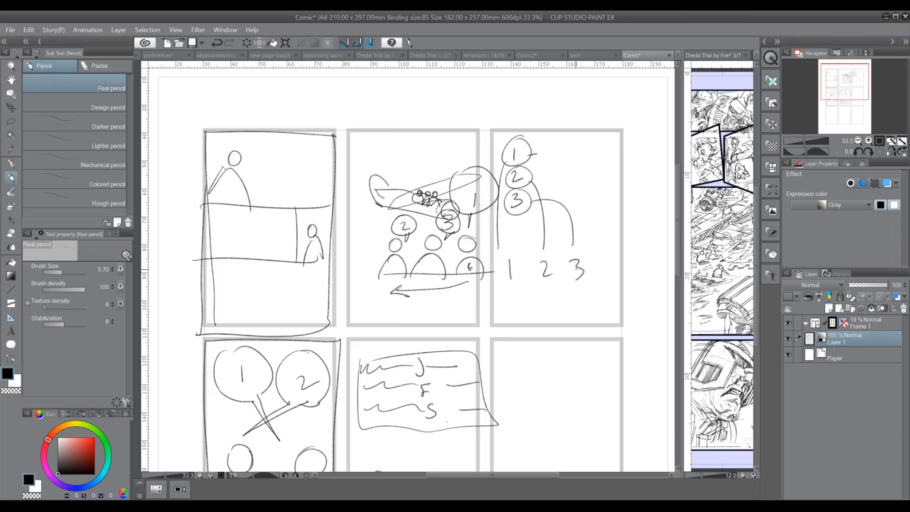
Step: Turn the lower numbers 1, 2 and 3 into figures by circling each as a head and adding shoulders
mouse_move(497, 299)
mouse_down()
mouse_move(527, 288)
mouse_move(498, 294)
mouse_move(556, 300)
mouse_up()
drag(511, 248, 509, 249)
drag(549, 256, 575, 257)
drag(566, 307, 603, 306)
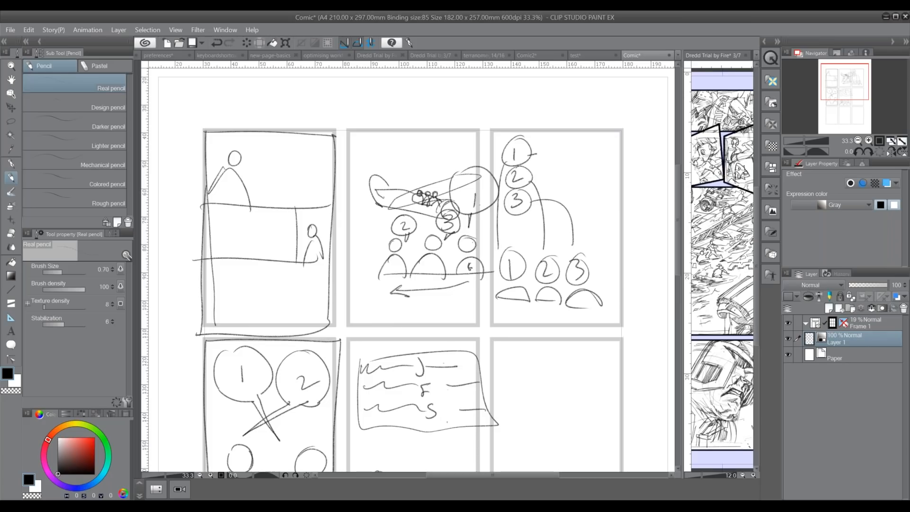
Step: Outline the middle row's last frame in pencil and split it into one wide upper panel and two lower panels
drag(525, 417, 443, 257)
mouse_move(409, 177)
mouse_down()
mouse_move(414, 366)
mouse_move(552, 180)
mouse_move(544, 355)
mouse_move(510, 378)
mouse_move(398, 368)
mouse_up()
drag(408, 253, 549, 260)
drag(476, 257, 484, 386)
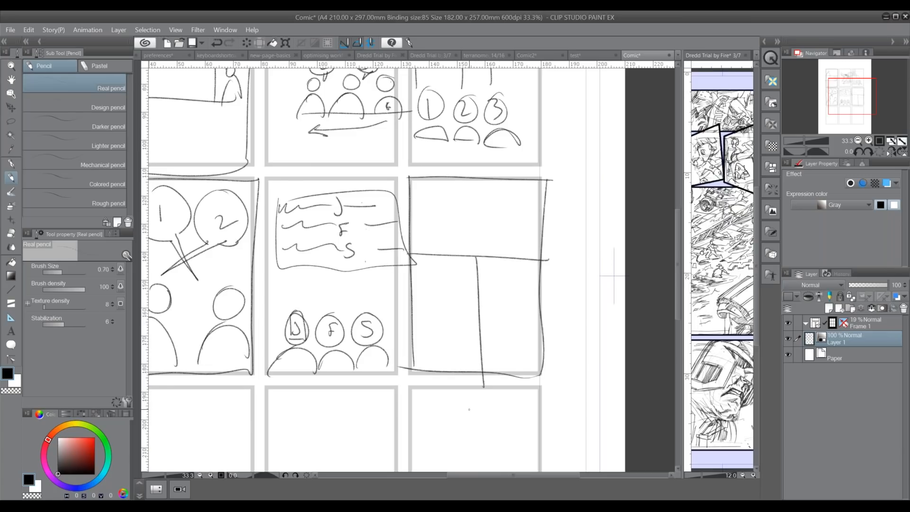
Step: Try dividing the wide upper panel of the middle row's last frame into two stacked left panels beside one right panel
drag(478, 179, 479, 249)
drag(406, 215, 479, 215)
drag(476, 174, 478, 258)
drag(412, 259, 481, 258)
drag(468, 228, 479, 260)
drag(444, 198, 446, 234)
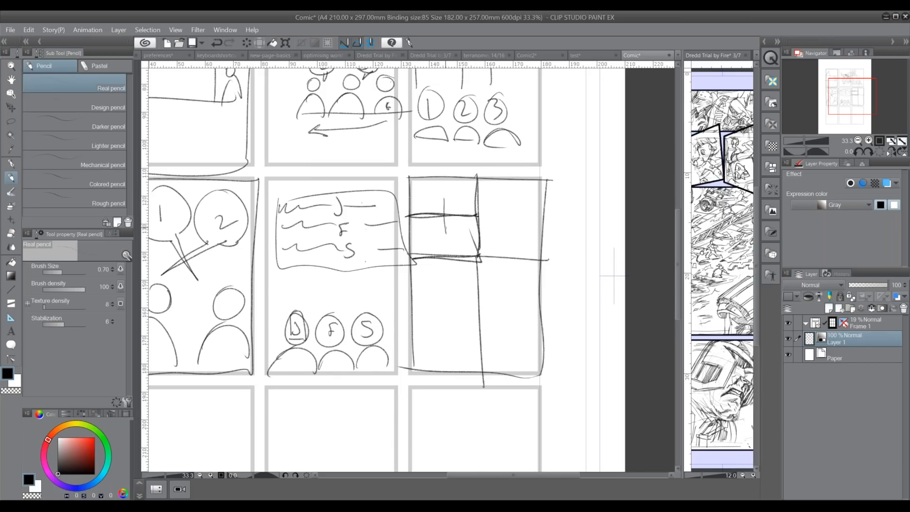
Step: Try numbering the small upper panels in reading order while reworking the dividing lines between them
drag(506, 213, 507, 221)
drag(448, 194, 459, 237)
mouse_move(501, 212)
mouse_down()
mouse_move(501, 227)
mouse_move(449, 229)
mouse_move(506, 224)
mouse_up()
drag(420, 216, 477, 215)
drag(477, 179, 480, 256)
drag(444, 192, 446, 204)
drag(496, 202, 515, 215)
drag(446, 229, 448, 245)
Step: Clear the trial strokes and split the upper panel into one tall left panel and two stacked right panels
drag(506, 219, 450, 214)
drag(477, 176, 477, 258)
drag(473, 219, 537, 222)
Step: Number the three upper panels 1, 2 and 3 and trace a zigzag reading path running down past the frame
drag(446, 209, 449, 223)
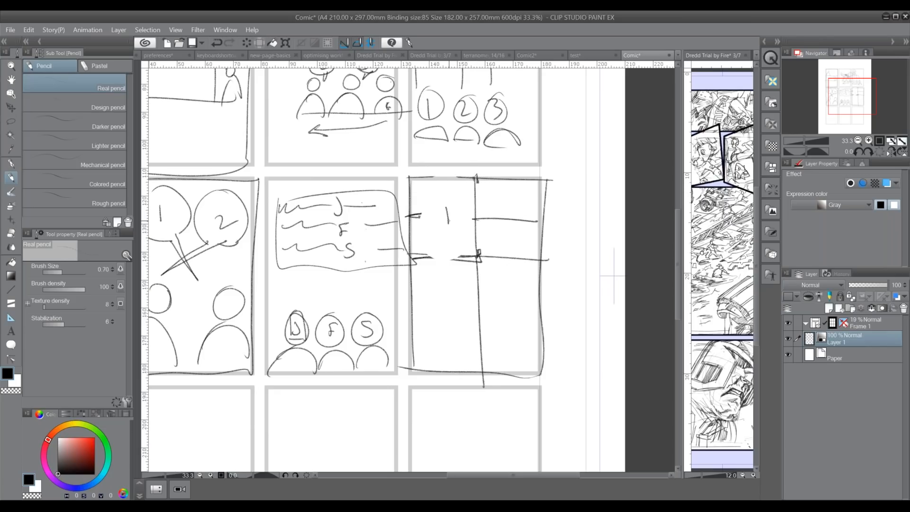
drag(502, 197, 522, 204)
mouse_move(505, 230)
mouse_down()
mouse_move(516, 237)
mouse_move(506, 244)
mouse_up()
mouse_move(442, 199)
mouse_down()
mouse_move(472, 199)
mouse_move(460, 264)
mouse_move(525, 276)
mouse_up()
mouse_move(444, 199)
mouse_down()
mouse_move(417, 316)
mouse_move(516, 199)
mouse_move(415, 315)
mouse_move(519, 303)
mouse_move(525, 371)
mouse_move(485, 438)
mouse_move(518, 433)
mouse_up()
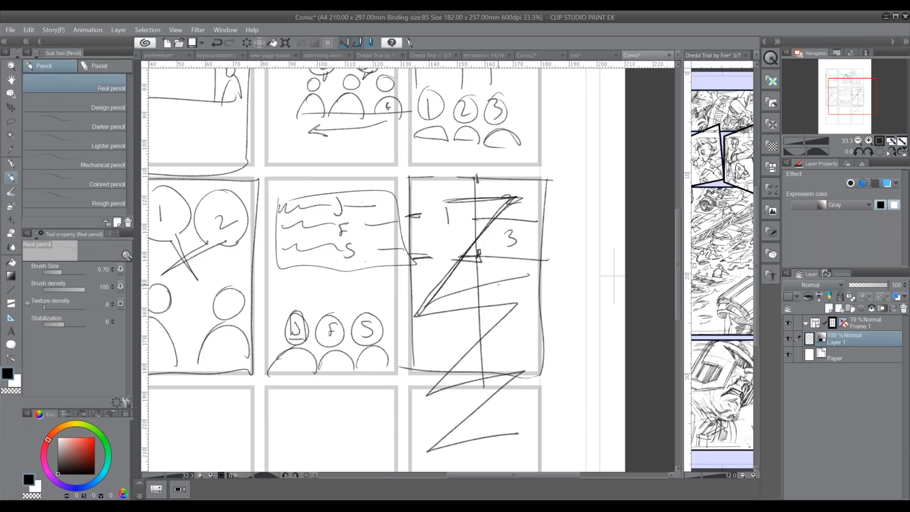
Step: Outline the bottom row's first frame and sketch three head-and-shoulders figures shrinking in size from left to right
drag(401, 393, 384, 307)
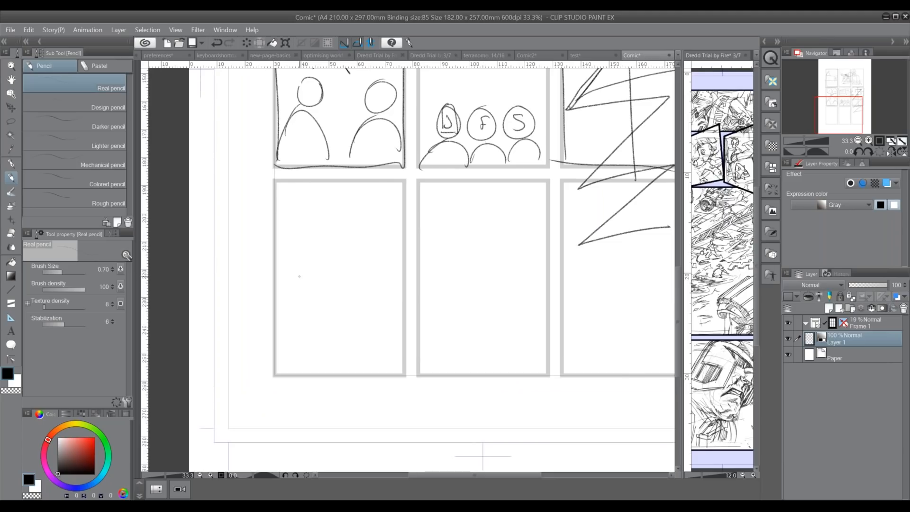
mouse_move(293, 182)
mouse_down()
mouse_move(393, 181)
mouse_move(266, 374)
mouse_move(409, 362)
mouse_up()
drag(406, 184, 404, 361)
mouse_move(300, 248)
mouse_down()
mouse_move(284, 253)
mouse_move(274, 277)
mouse_up()
drag(278, 327, 326, 364)
mouse_move(356, 276)
mouse_down()
mouse_move(348, 284)
mouse_move(355, 275)
mouse_up()
mouse_move(342, 316)
mouse_down()
mouse_move(384, 335)
mouse_move(329, 359)
mouse_up()
mouse_move(390, 281)
mouse_down()
mouse_move(407, 319)
mouse_move(385, 303)
mouse_up()
Step: Draw three speech balloons descending from the upper left corner, each with a tail pointing down to its figure
drag(272, 217, 339, 179)
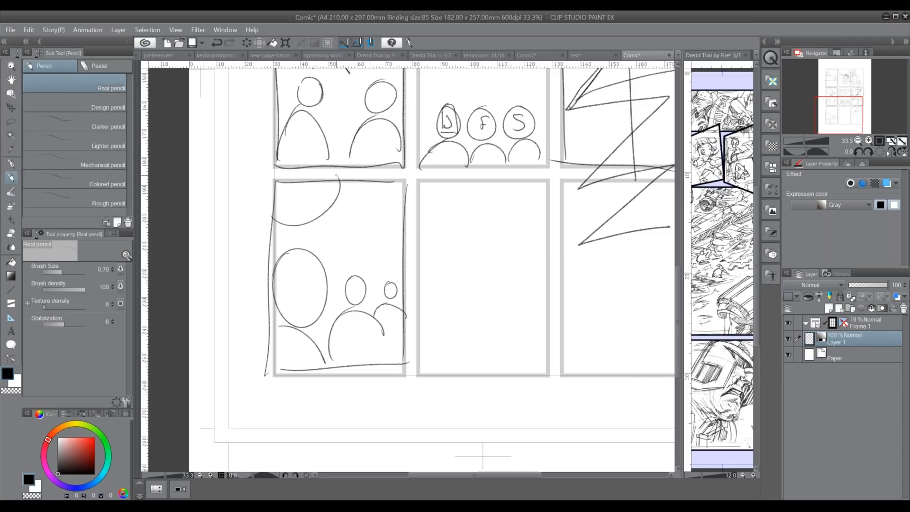
drag(303, 218, 312, 219)
mouse_move(360, 196)
mouse_down()
mouse_move(346, 231)
mouse_move(361, 194)
mouse_up()
mouse_move(359, 237)
mouse_down()
mouse_move(409, 256)
mouse_move(395, 235)
mouse_up()
mouse_move(385, 272)
mouse_down()
mouse_move(383, 285)
mouse_move(389, 265)
mouse_up()
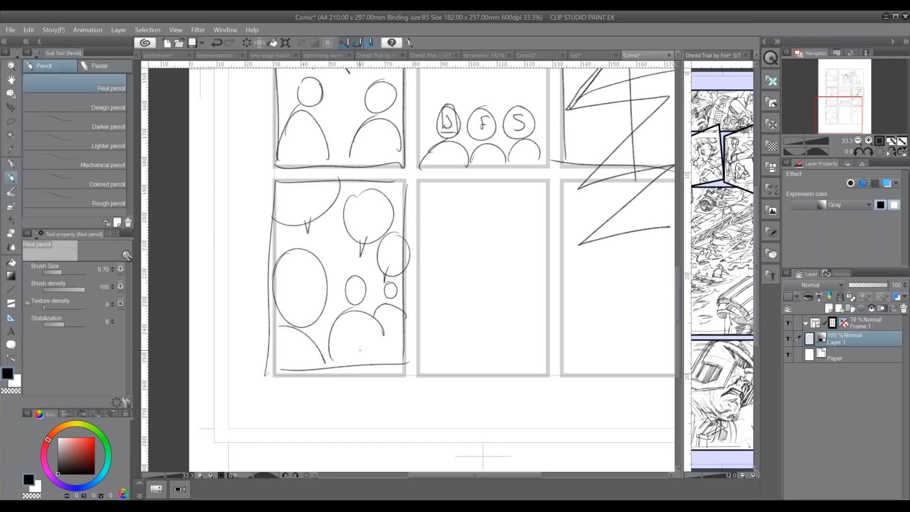
Step: Number the three balloons 1, 2 and 3 and write speaker numbers inside the three heads below
drag(306, 203, 307, 207)
drag(364, 211, 380, 218)
drag(388, 247, 391, 264)
drag(298, 287, 299, 302)
drag(351, 284, 364, 298)
drag(388, 286, 397, 299)
Step: Add a ground line and redraw the large foreground figure in profile with a nose, chin and shoulder
drag(297, 364, 394, 359)
drag(338, 316, 326, 367)
drag(329, 290, 334, 305)
mouse_move(319, 254)
mouse_down()
mouse_move(330, 284)
mouse_move(318, 332)
mouse_move(327, 372)
mouse_up()
drag(324, 259, 271, 348)
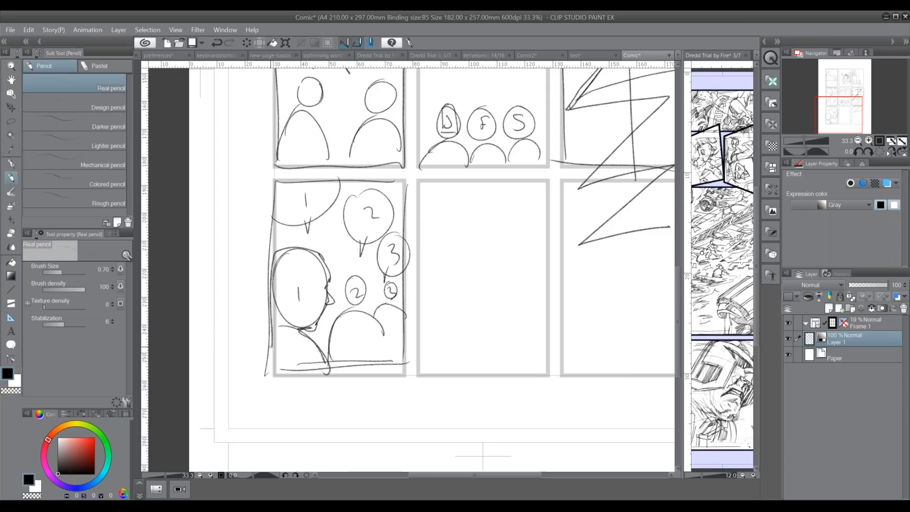
Step: Fill the foreground figure as a solid black silhouette using the G-pen at brush size 11.66
click(11, 191)
click(12, 163)
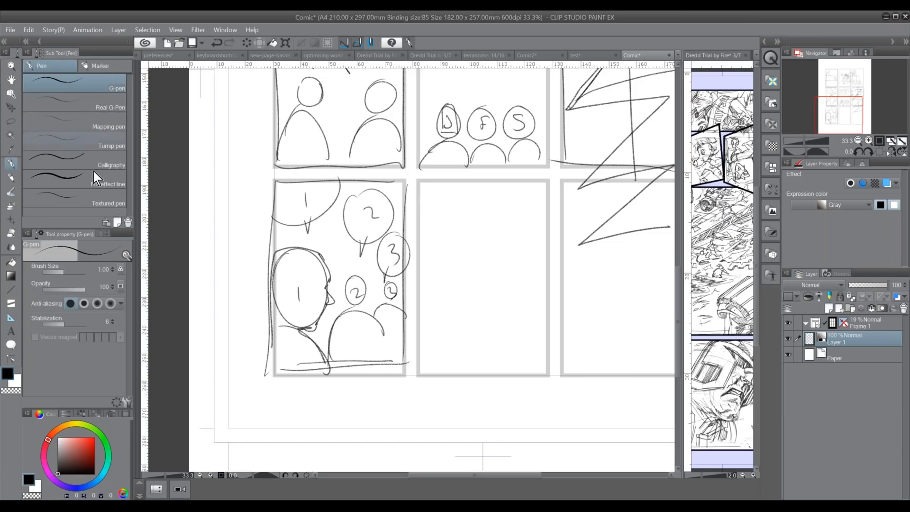
click(75, 272)
drag(74, 272, 76, 272)
mouse_move(286, 260)
mouse_down()
mouse_move(285, 313)
mouse_move(294, 311)
mouse_move(285, 368)
mouse_move(334, 296)
mouse_move(317, 324)
mouse_move(325, 329)
mouse_up()
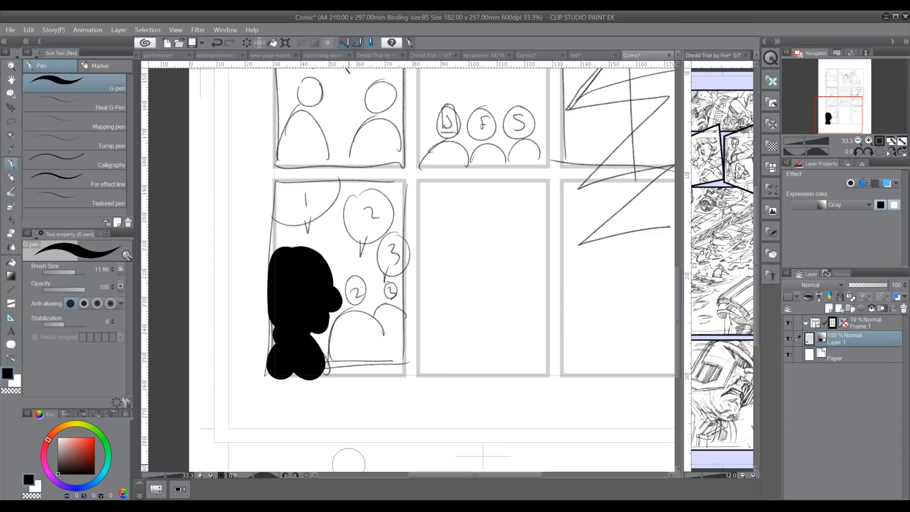